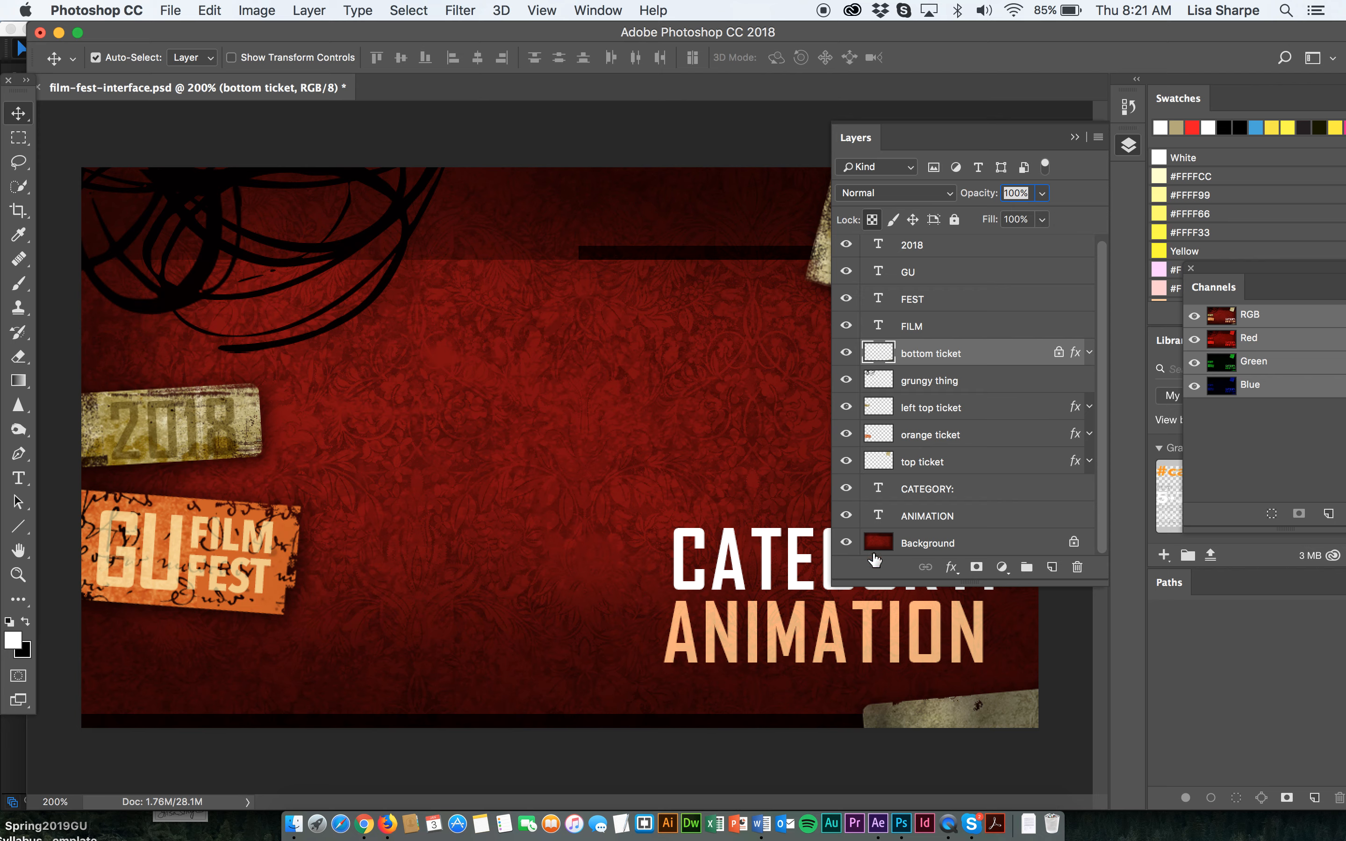
Hide every layer except the background to inspect it, then show all the layers again.
left_click_drag(845, 250, 845, 515)
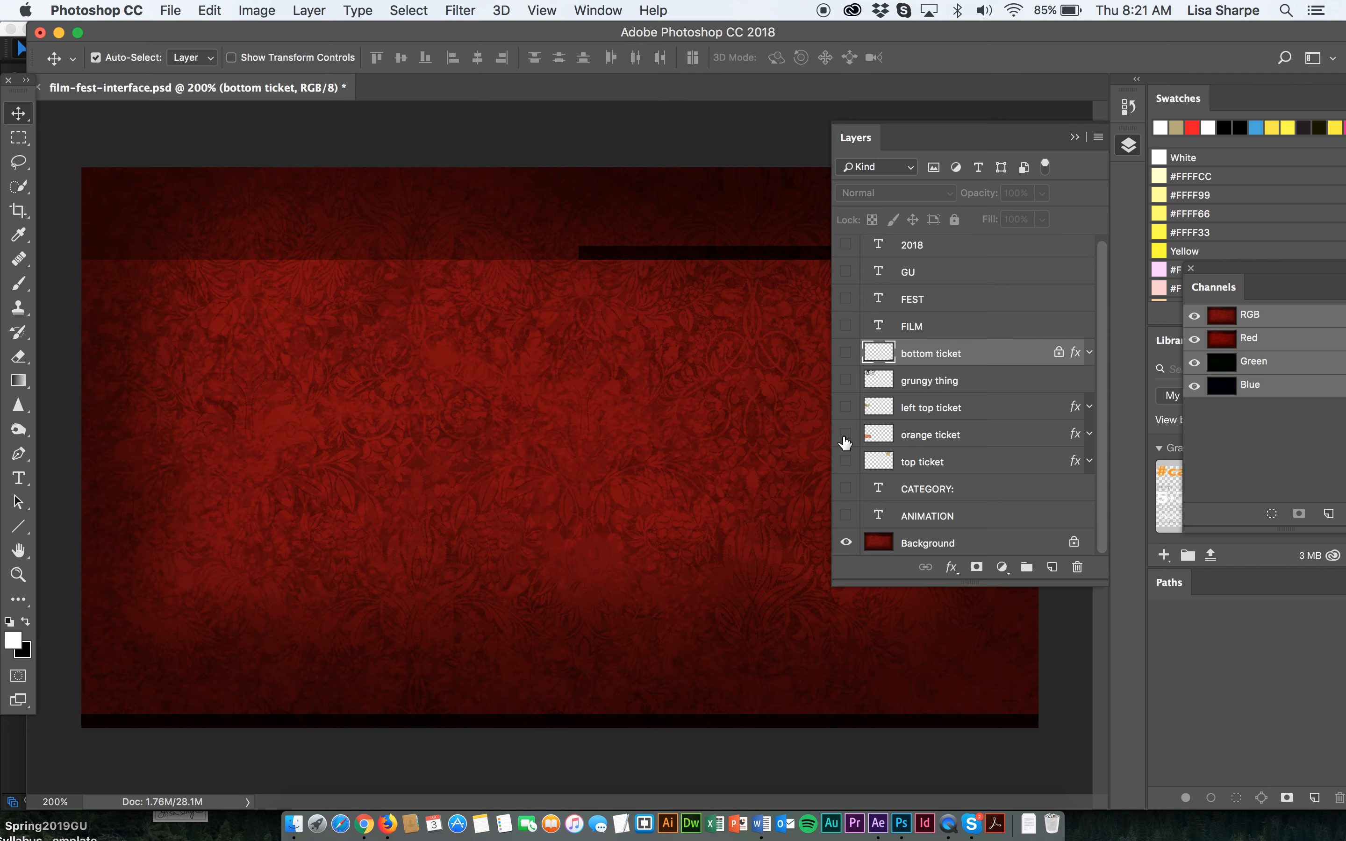
left_click(1076, 138)
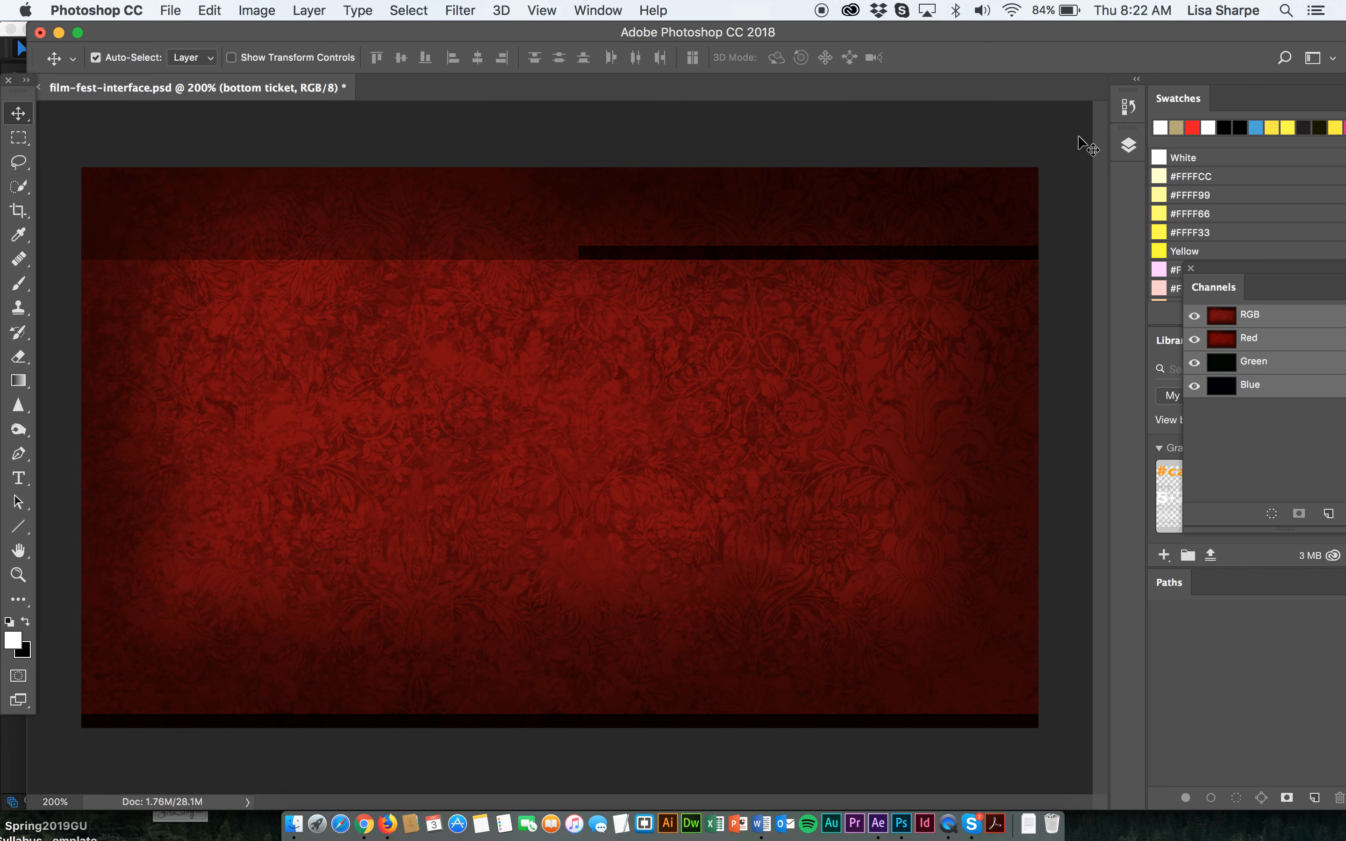
left_click(1128, 149)
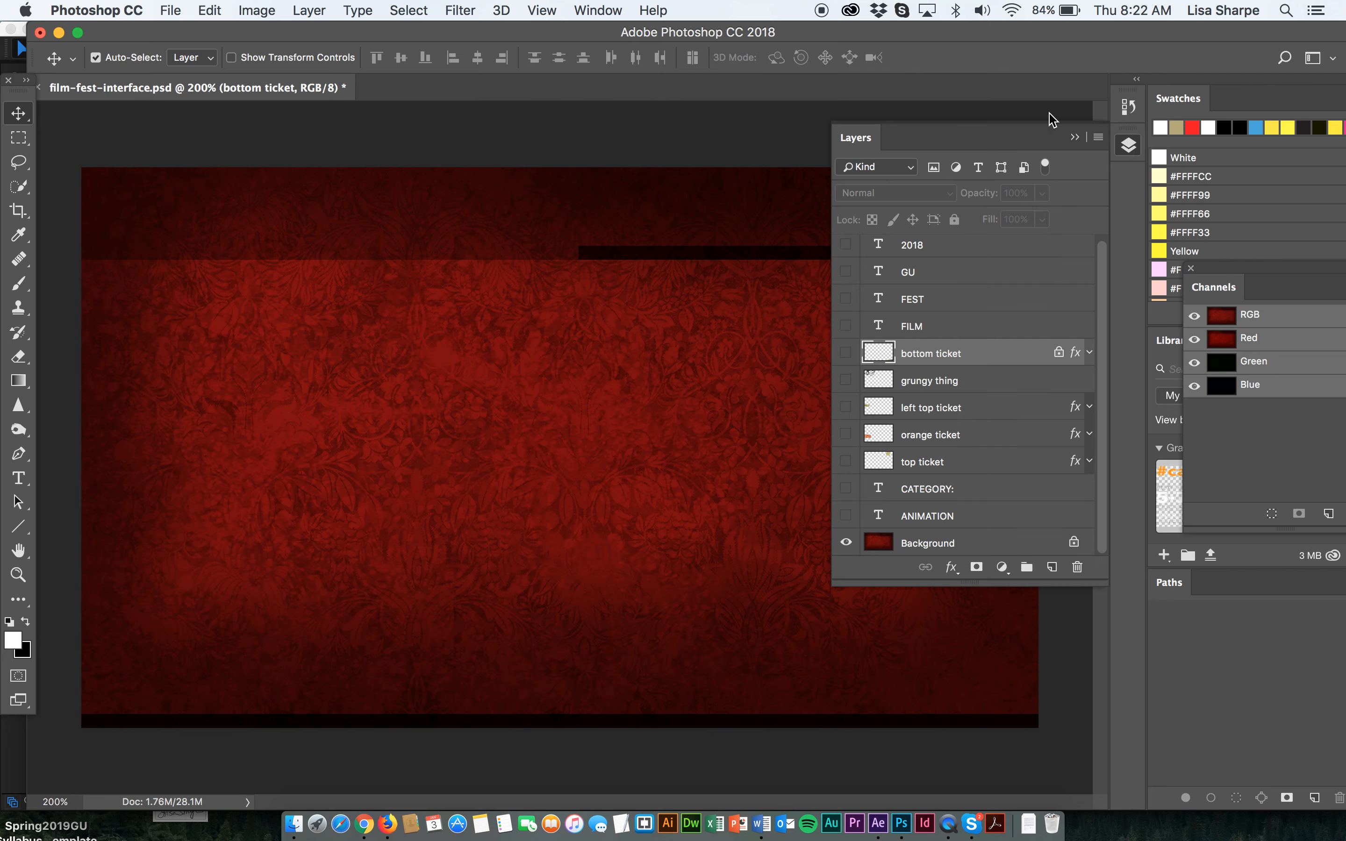
left_click_drag(849, 249, 849, 517)
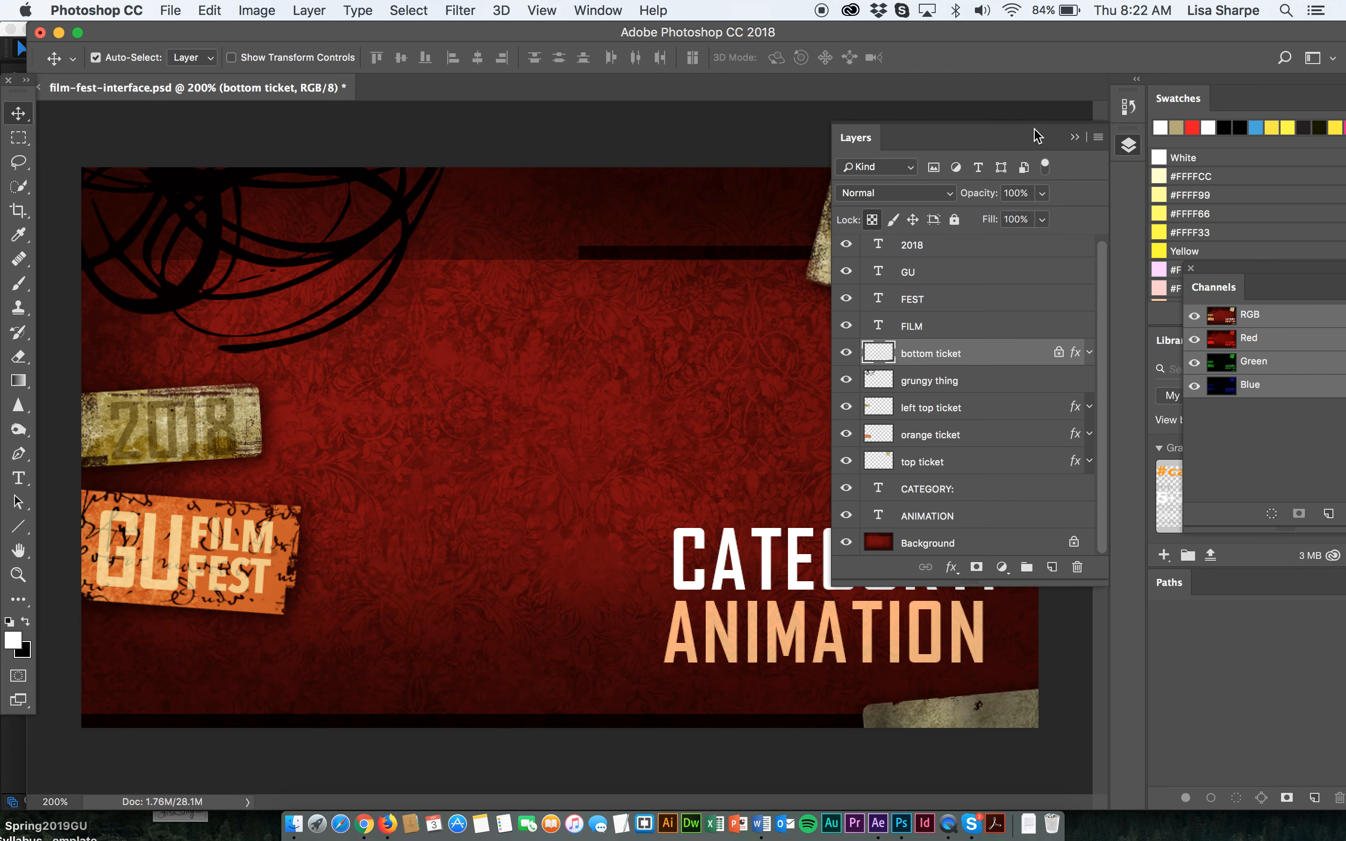
left_click(1075, 137)
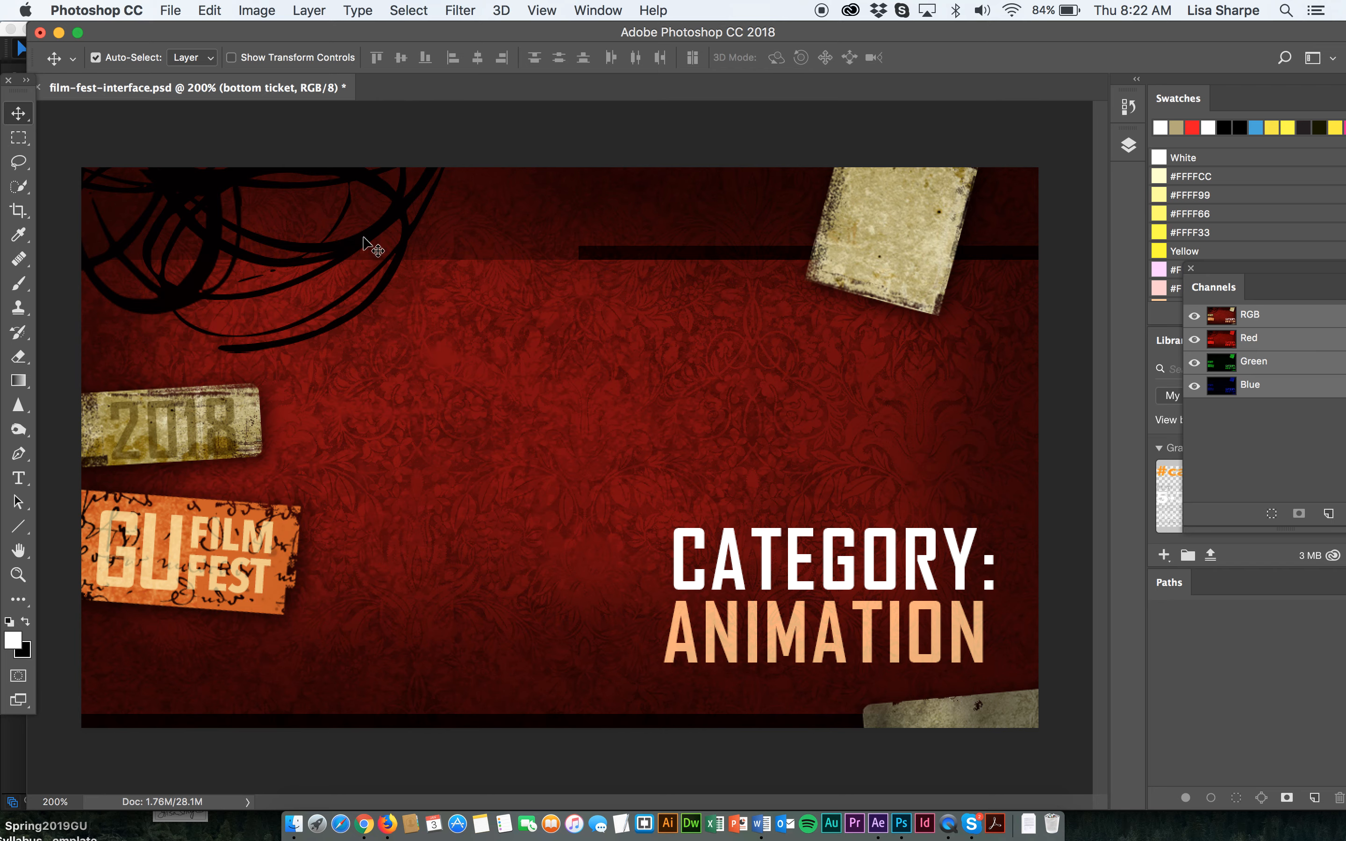
Select the grungy scribble layer and lower its opacity to 35%.
left_click(347, 246)
key("Tab")
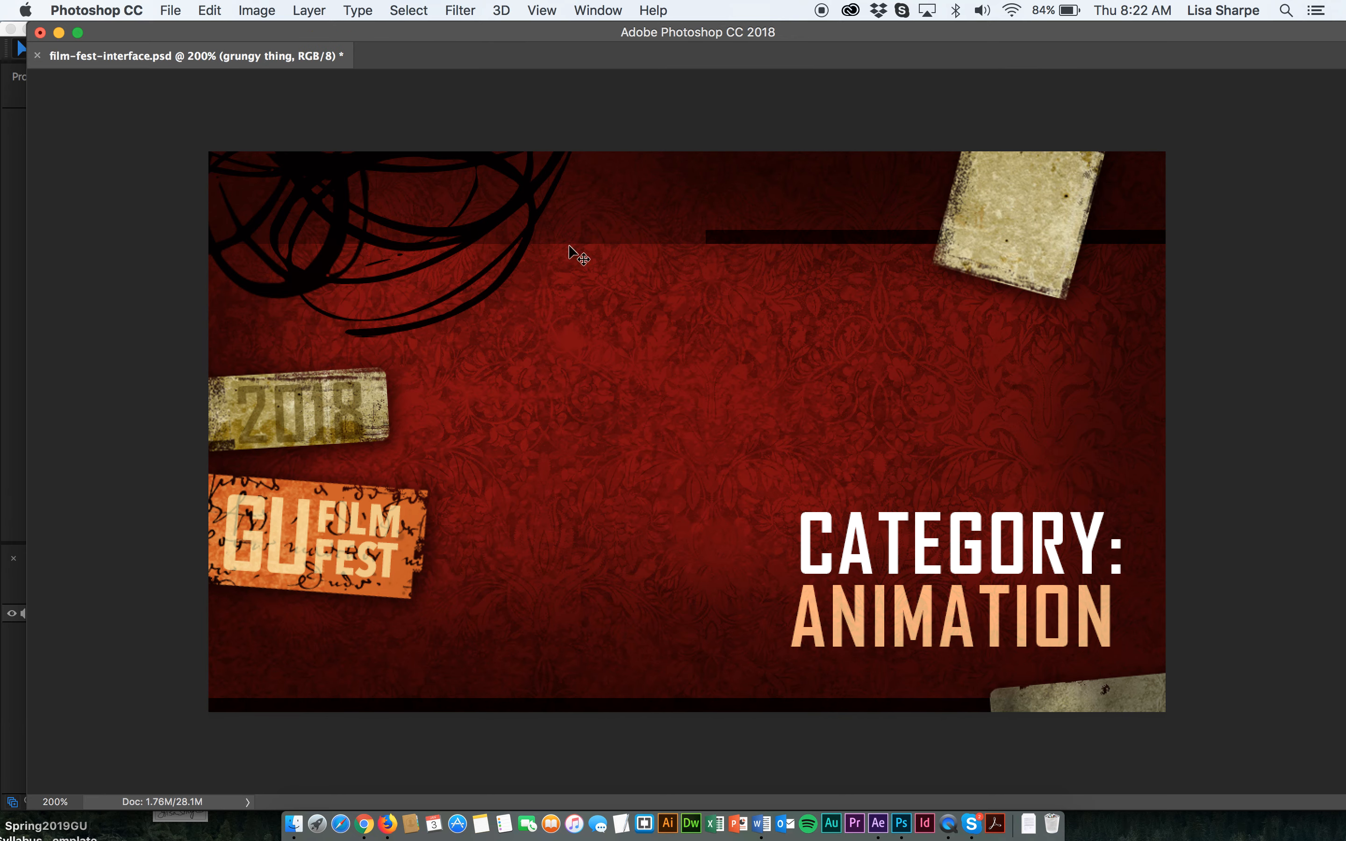
key("Tab")
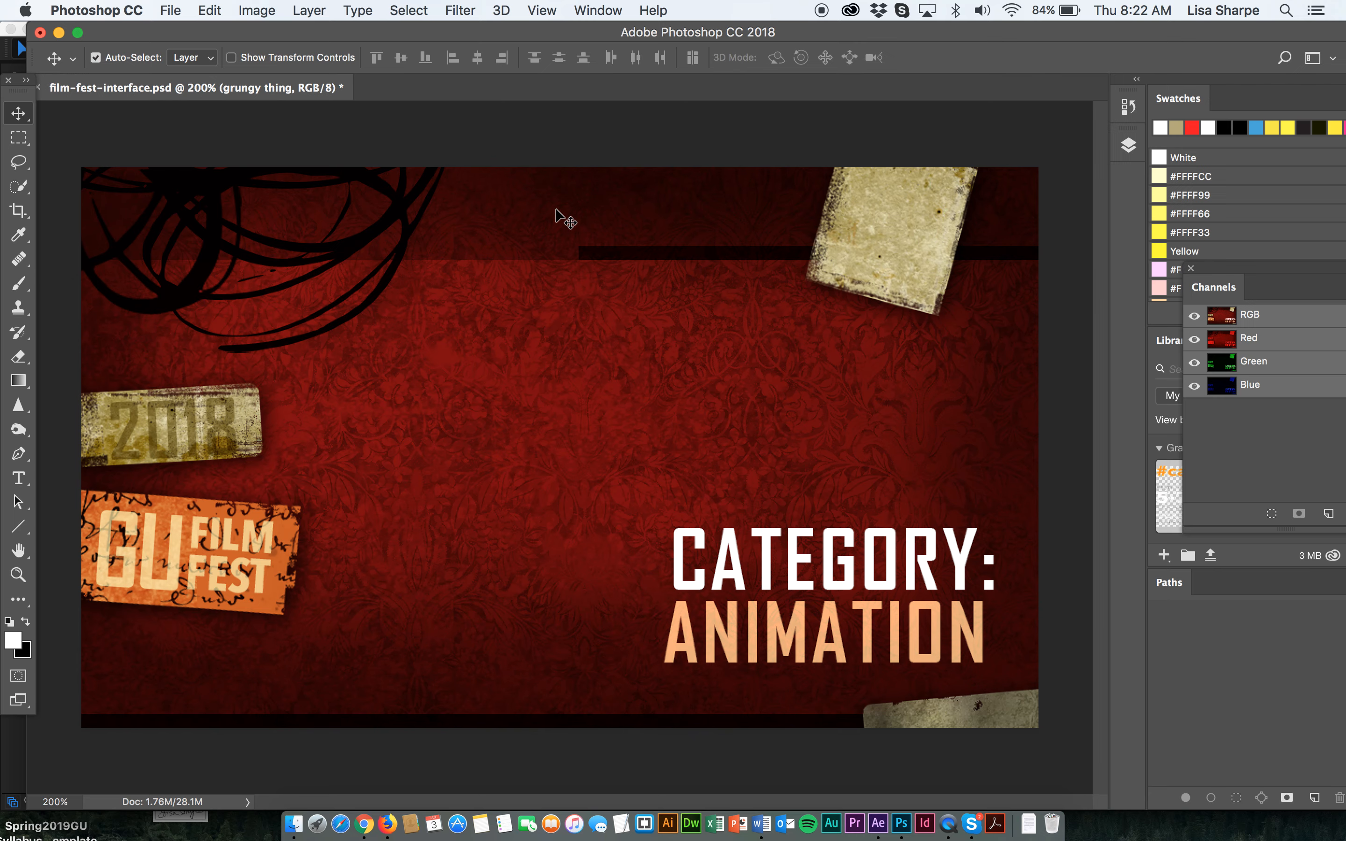
left_click(1129, 147)
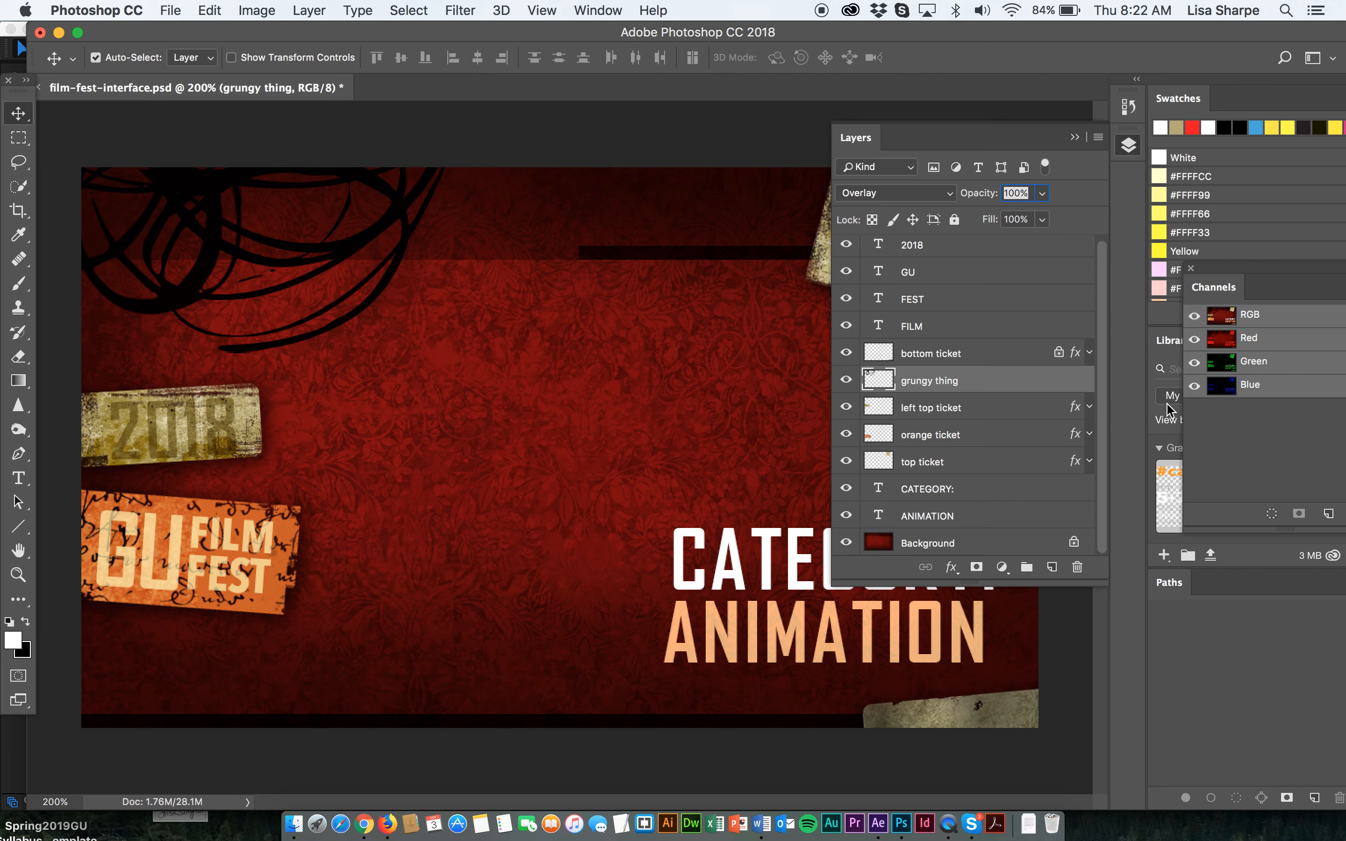
left_click(1042, 194)
left_click_drag(1044, 213, 986, 221)
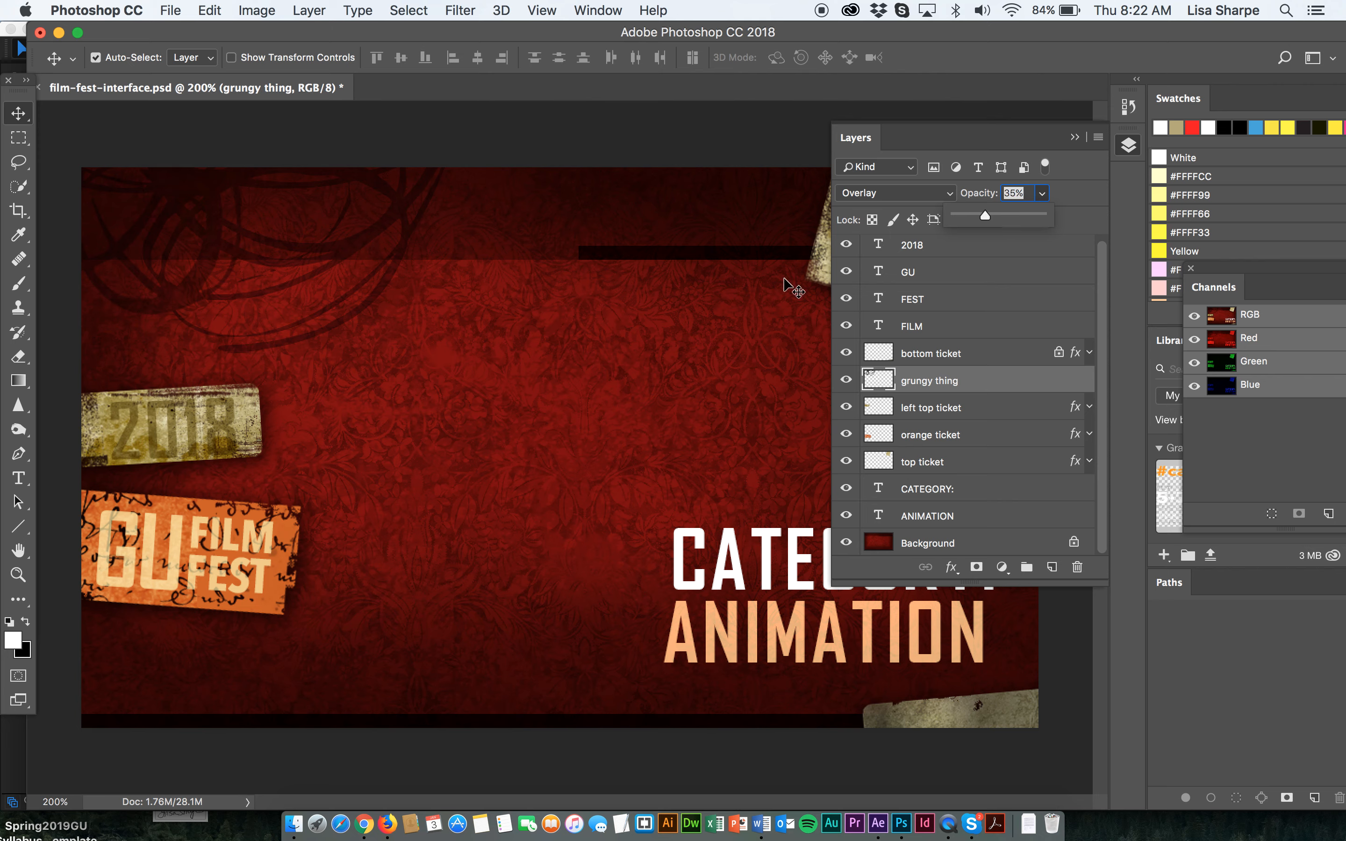
left_click(714, 312)
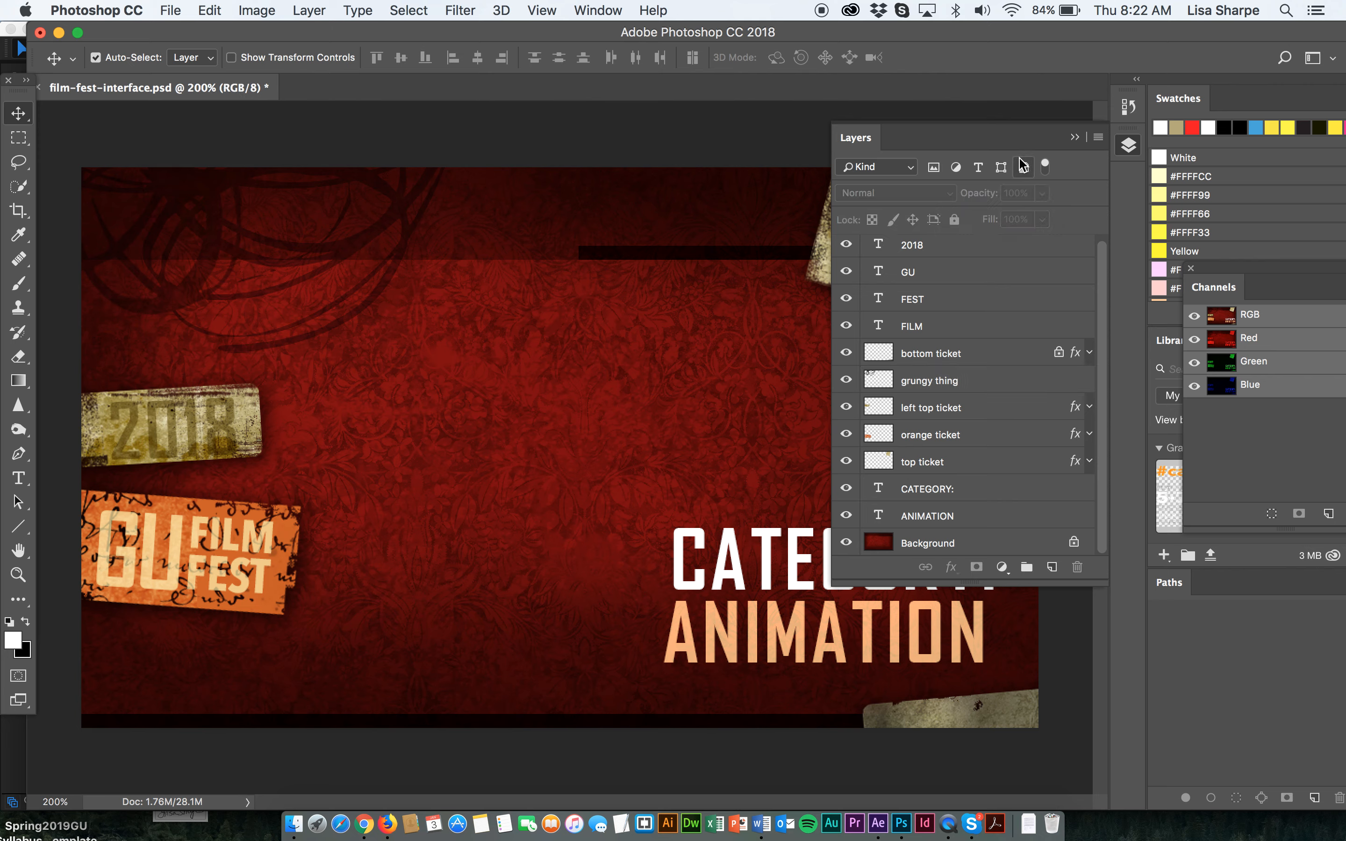
left_click(1073, 138)
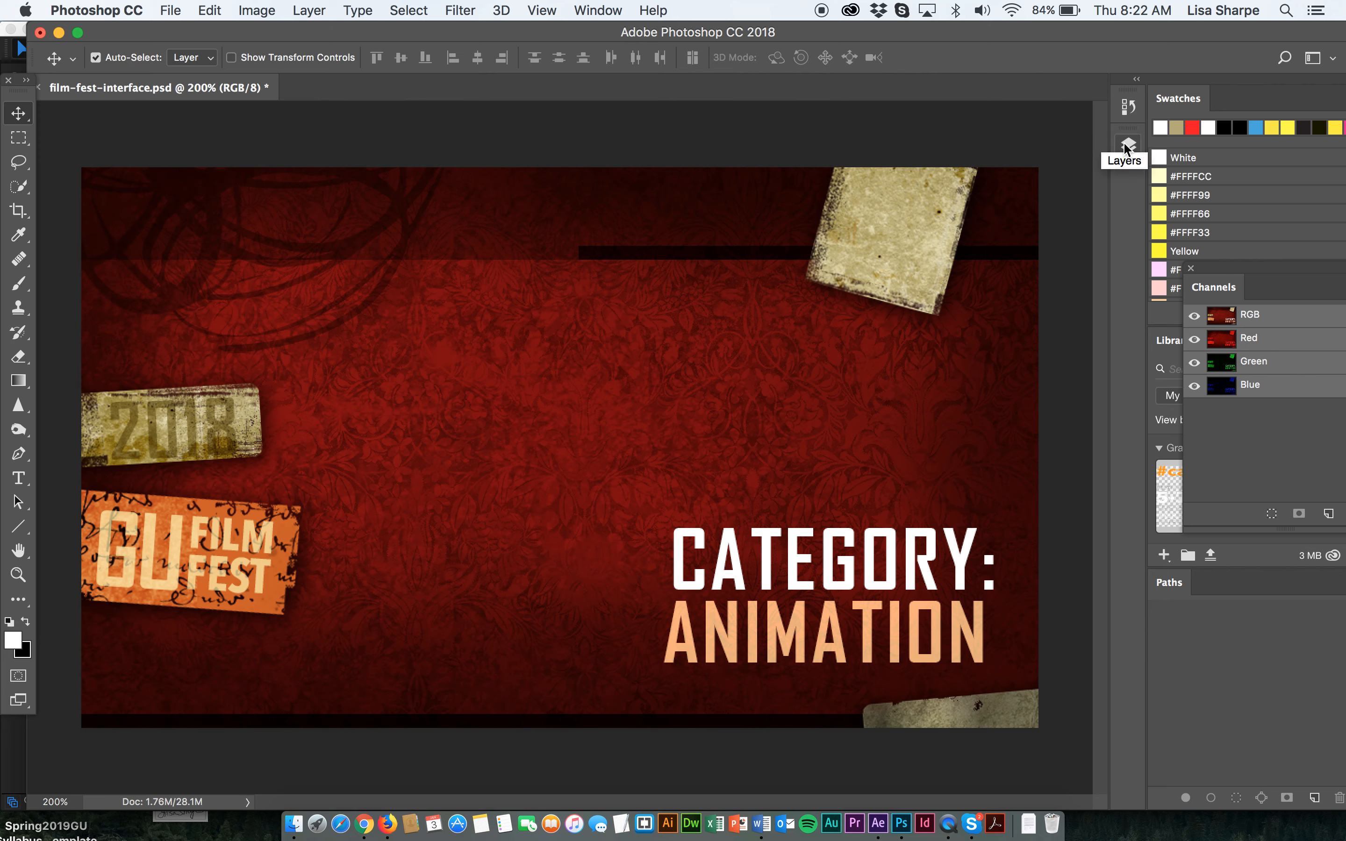
Select the bottom ticket image and delete its layer.
left_click(882, 720)
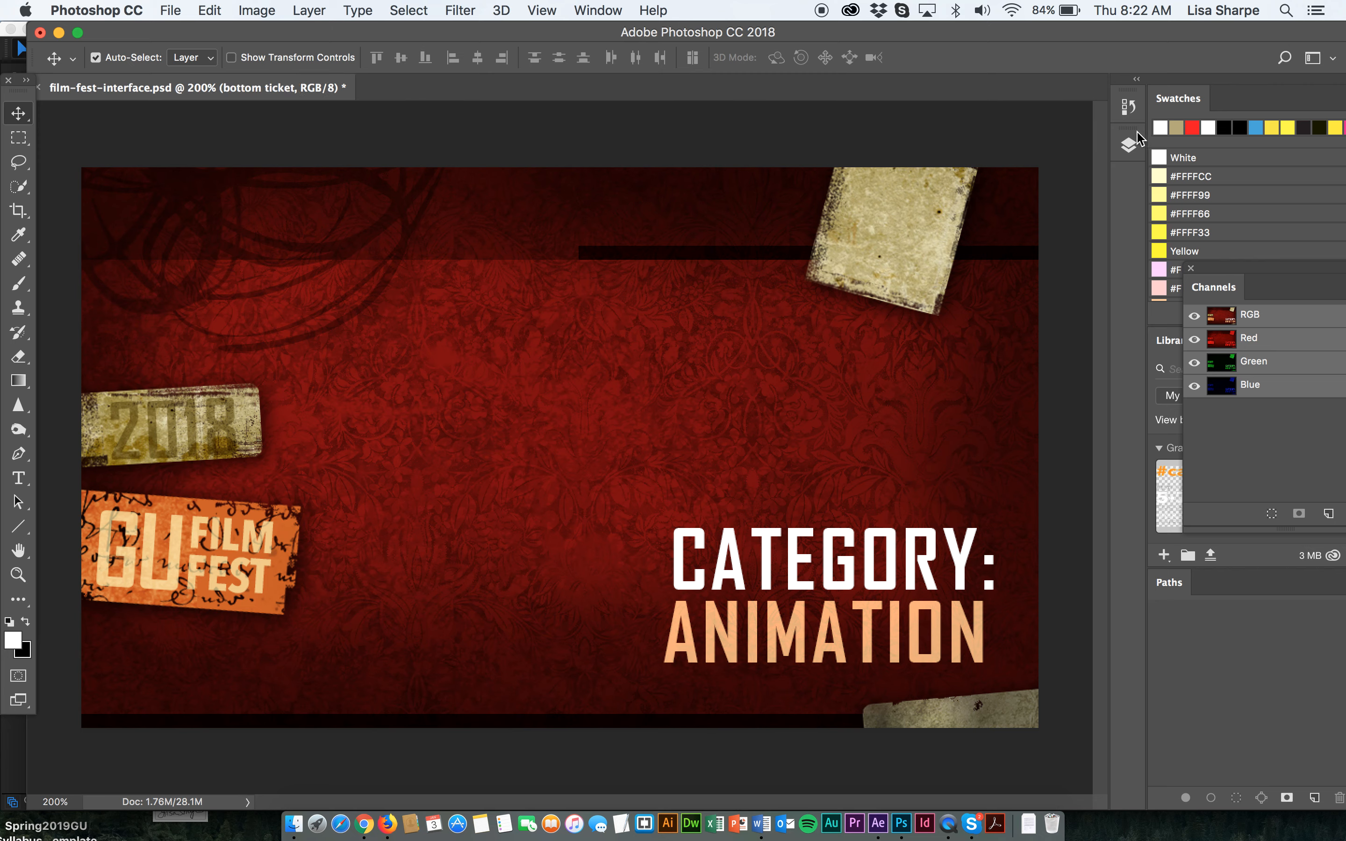
left_click(1128, 145)
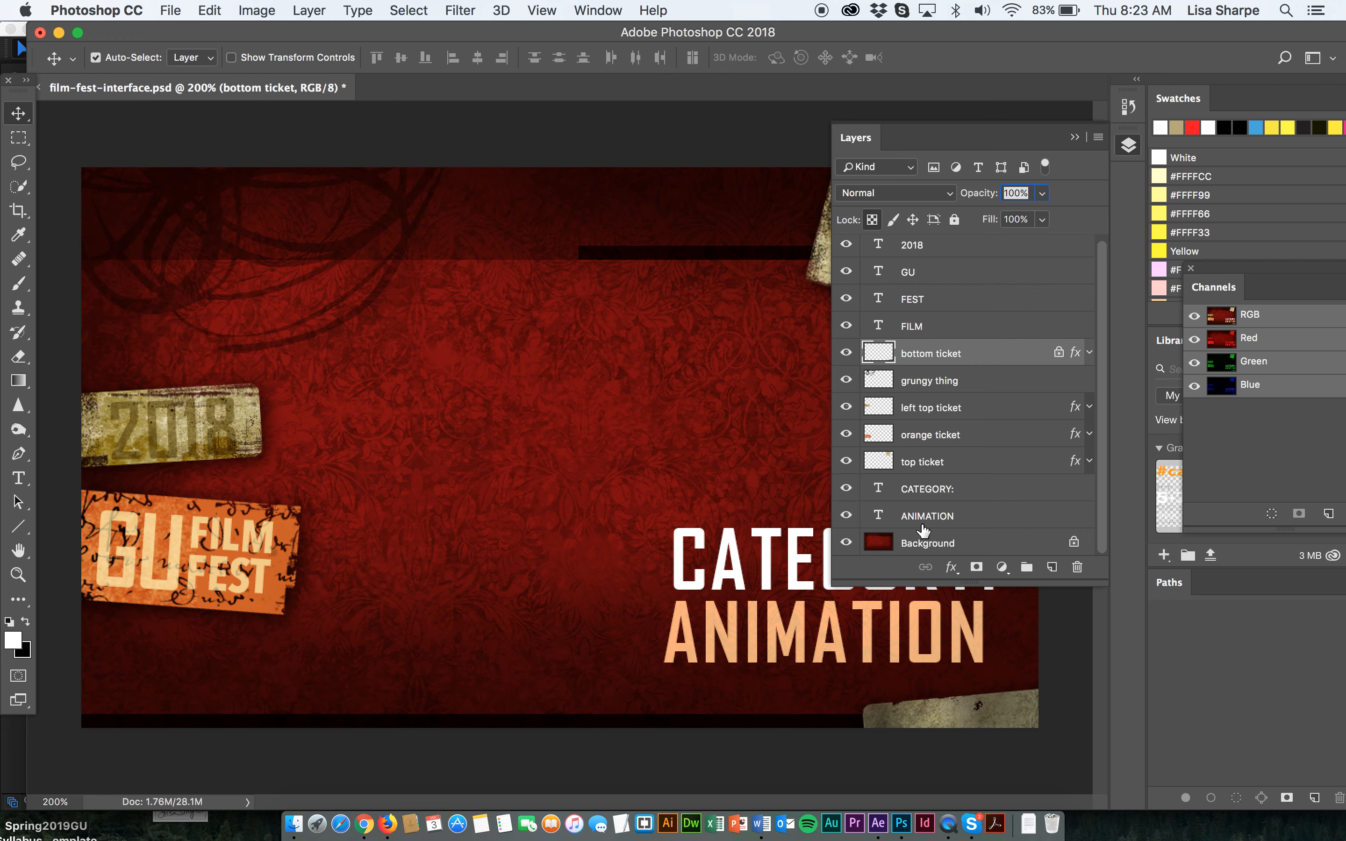
key("Delete")
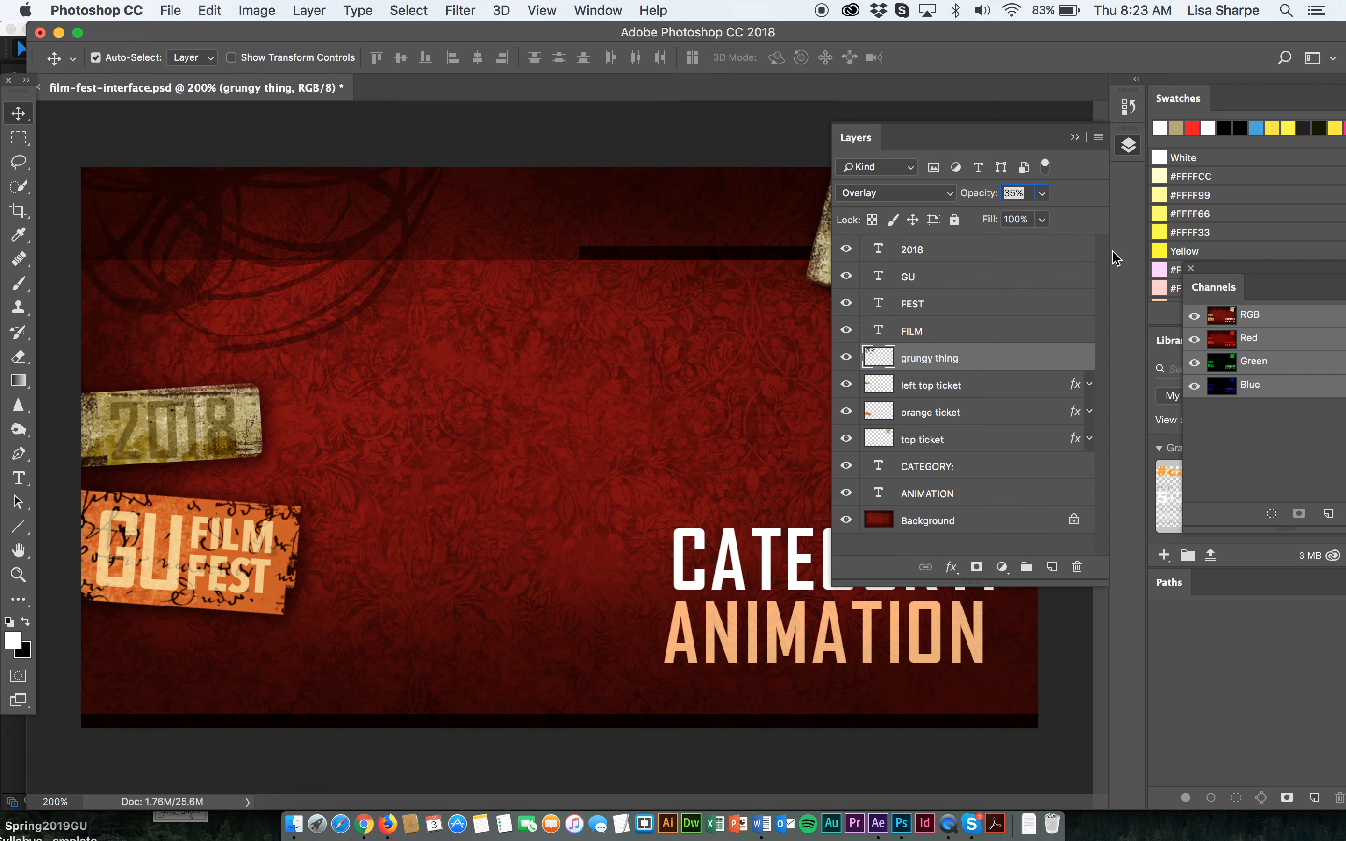
left_click(1076, 138)
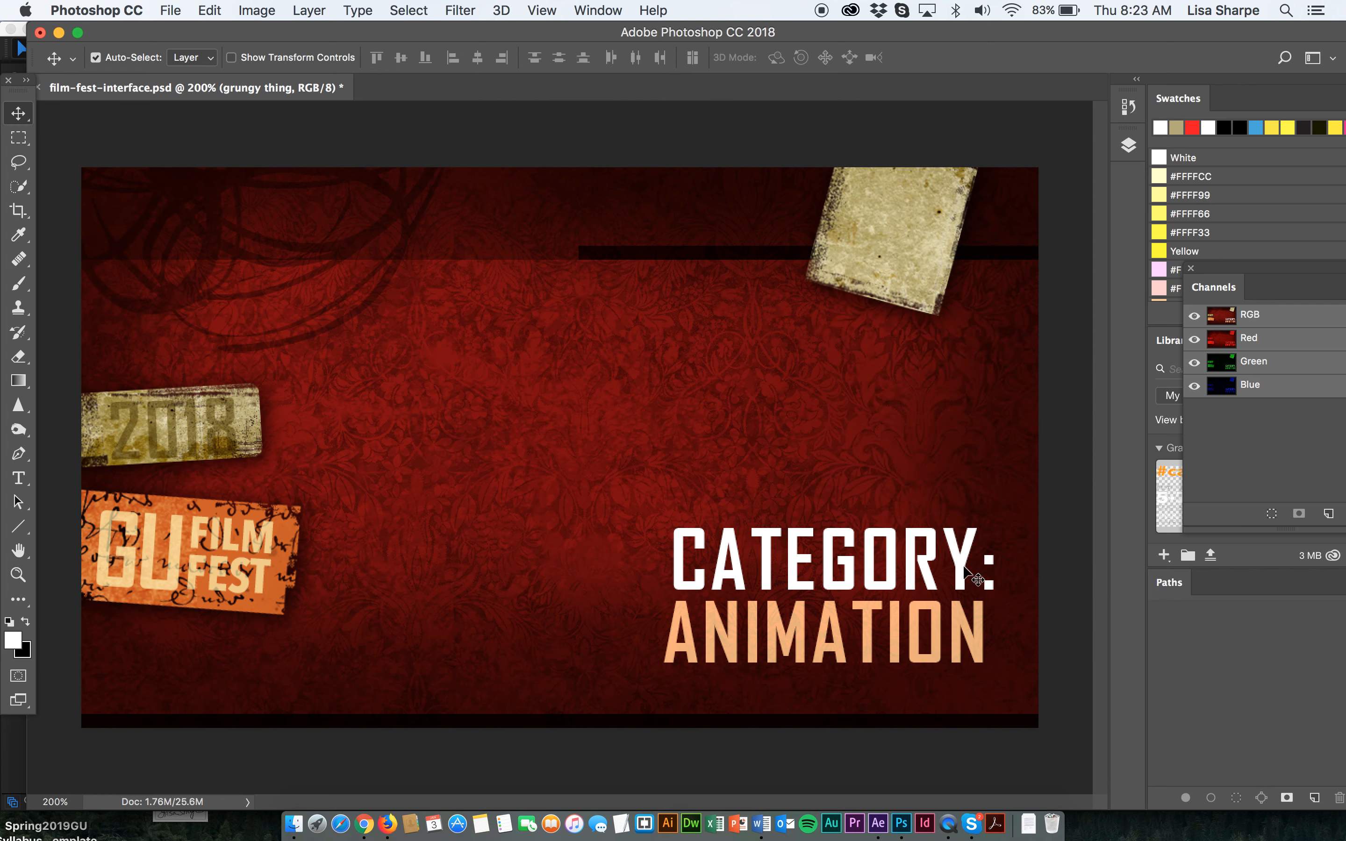
Move the ANIMATION and CATEGORY text lines down and to the right.
left_click_drag(973, 646, 1006, 672)
left_click_drag(961, 582, 990, 608)
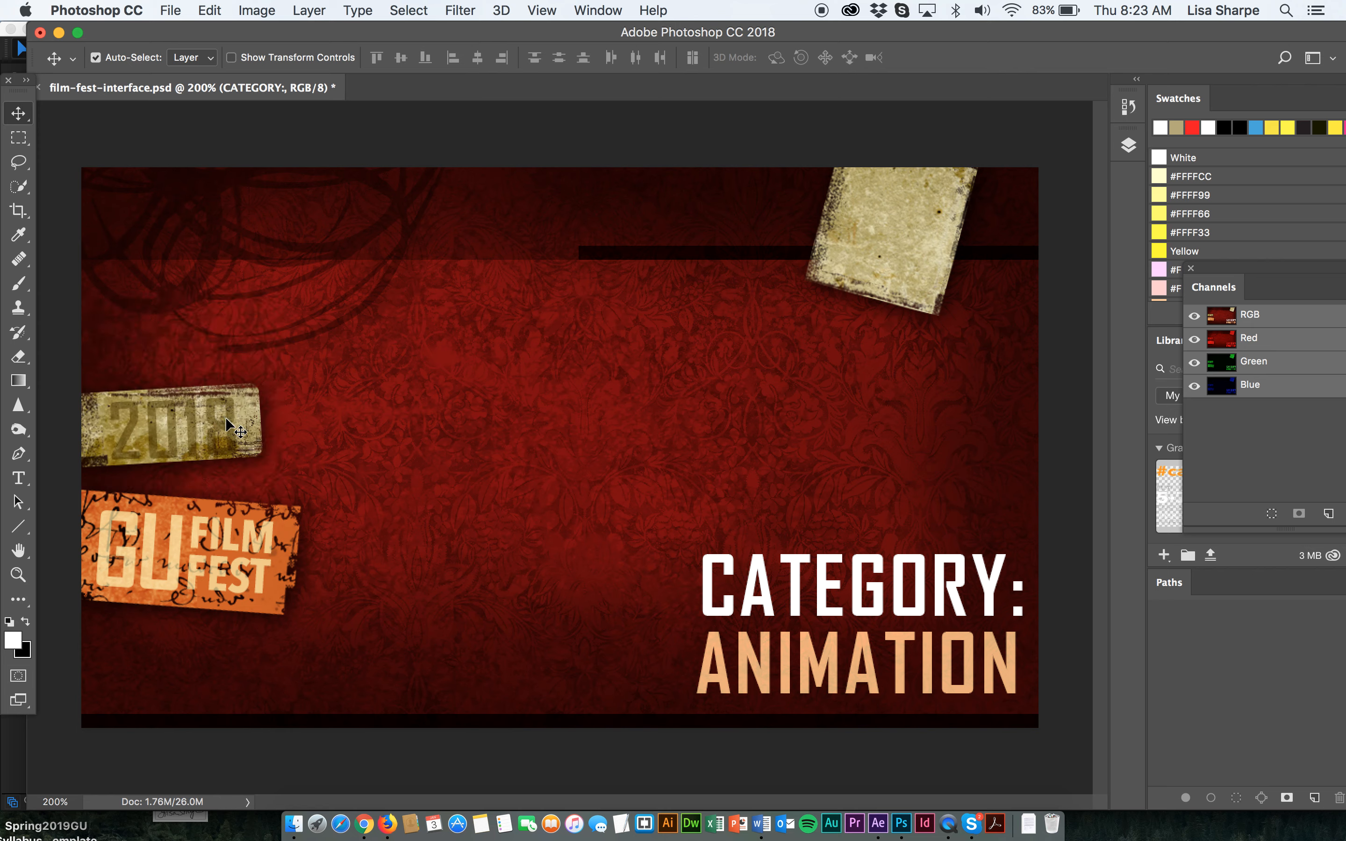
Switch the 2018 text layer's blend mode to Normal and back to Multiply.
left_click_drag(228, 426, 228, 421)
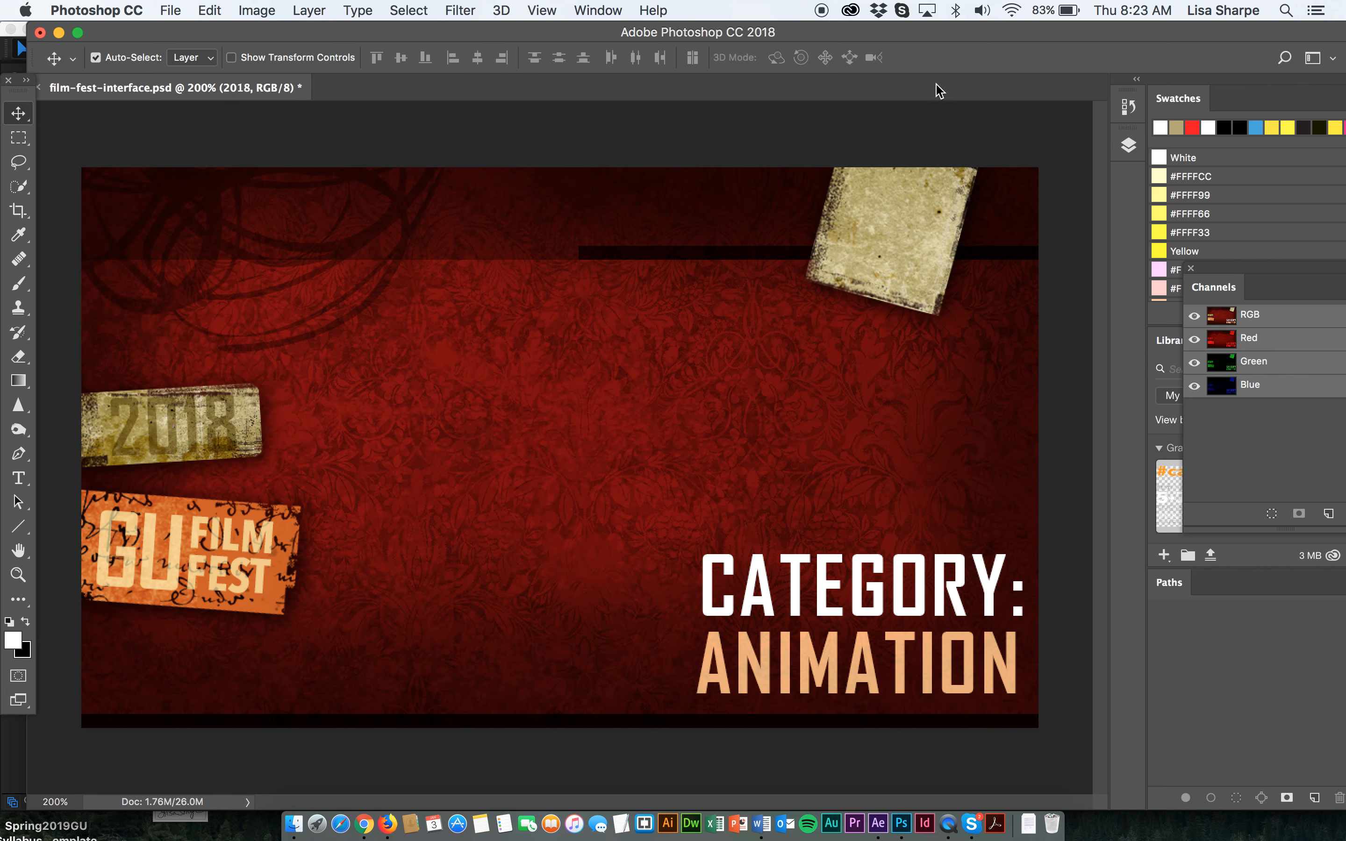
left_click(1129, 146)
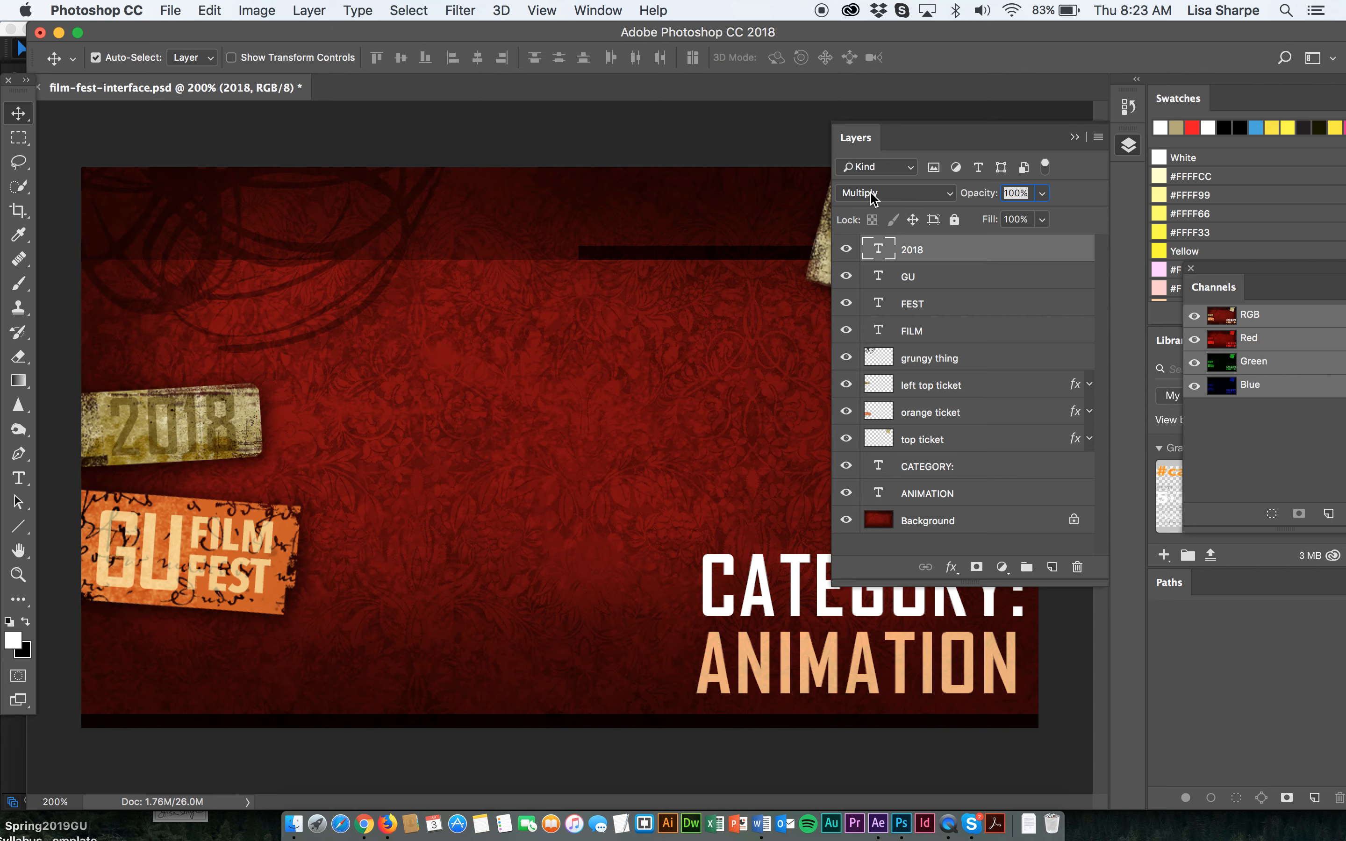
left_click(933, 195)
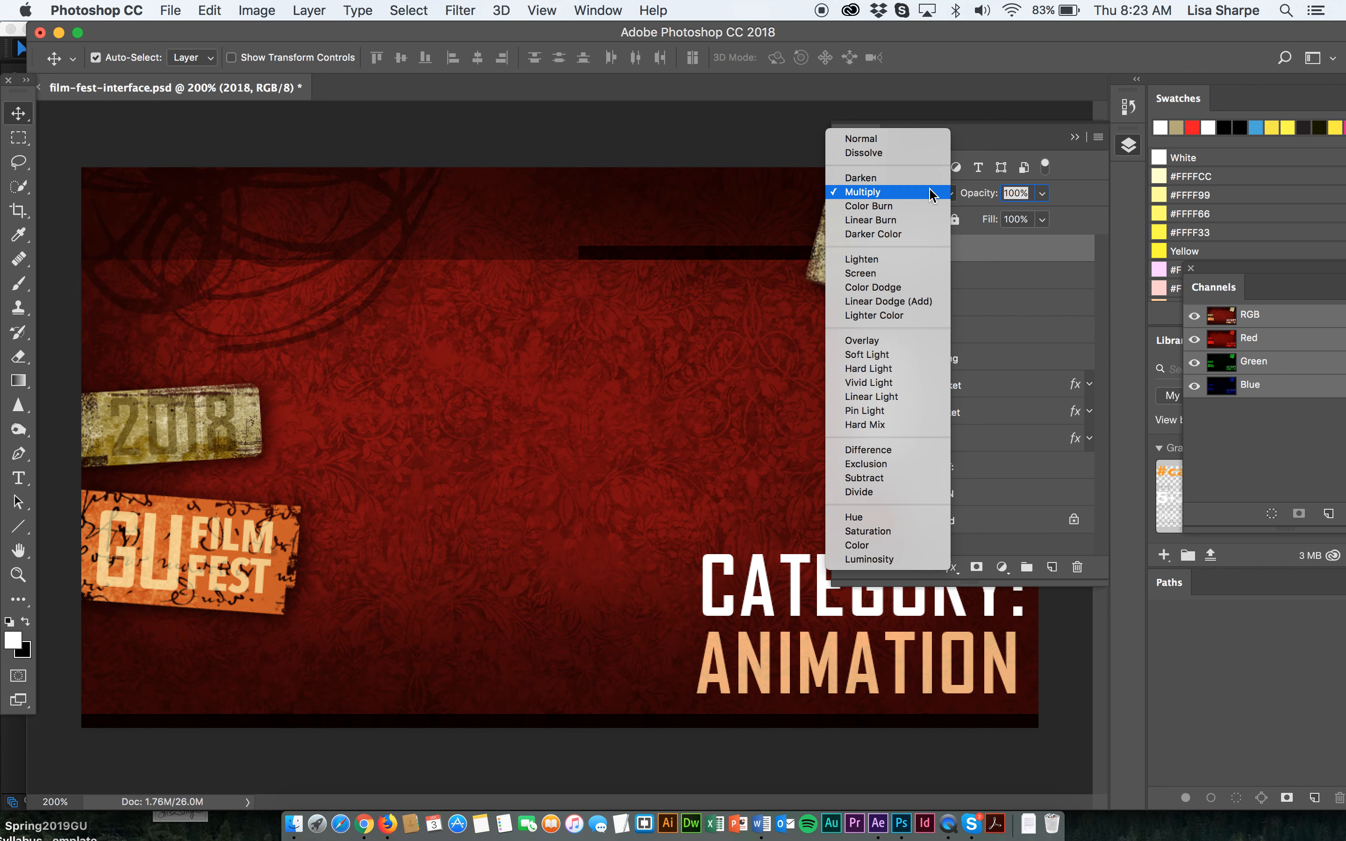
left_click(907, 142)
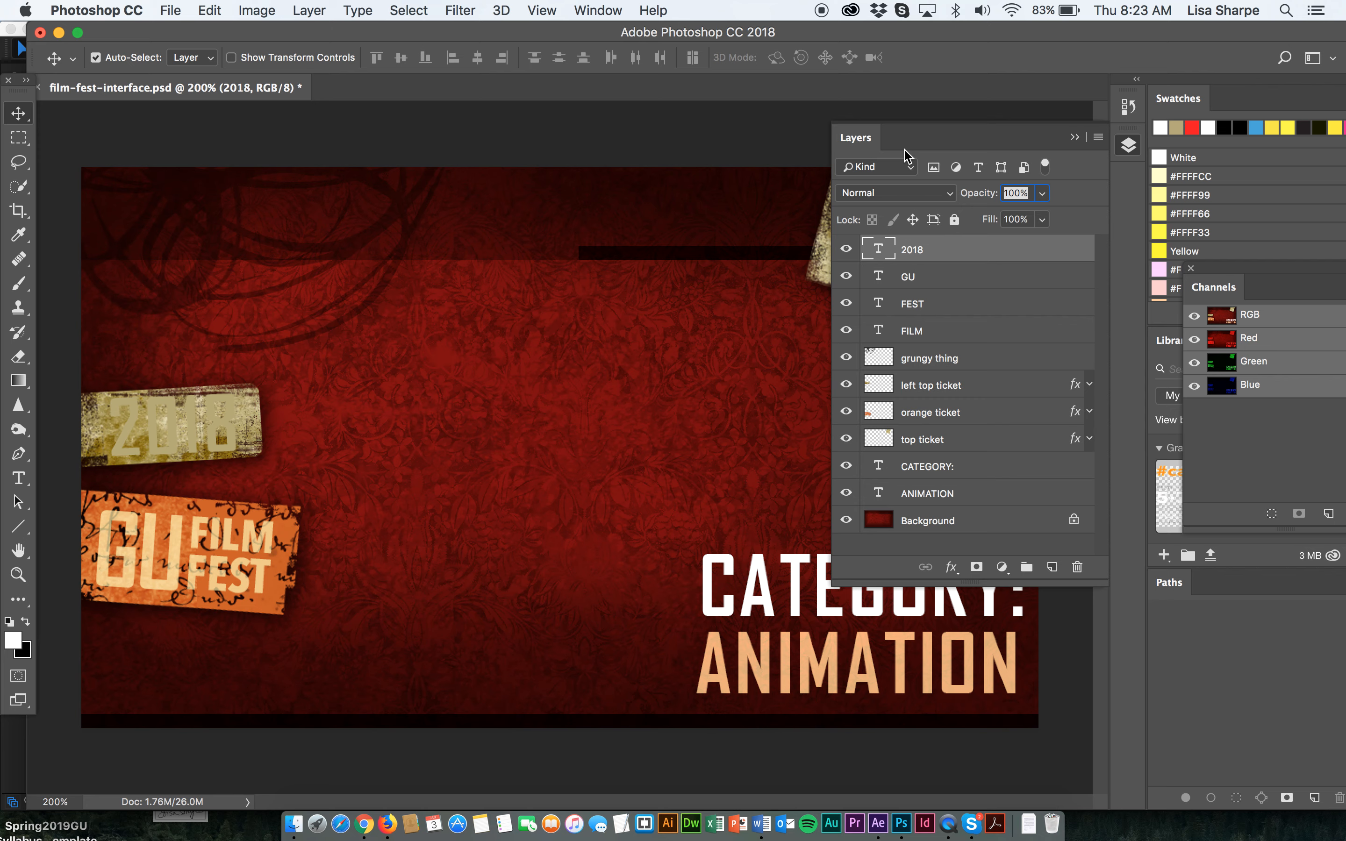
left_click(913, 194)
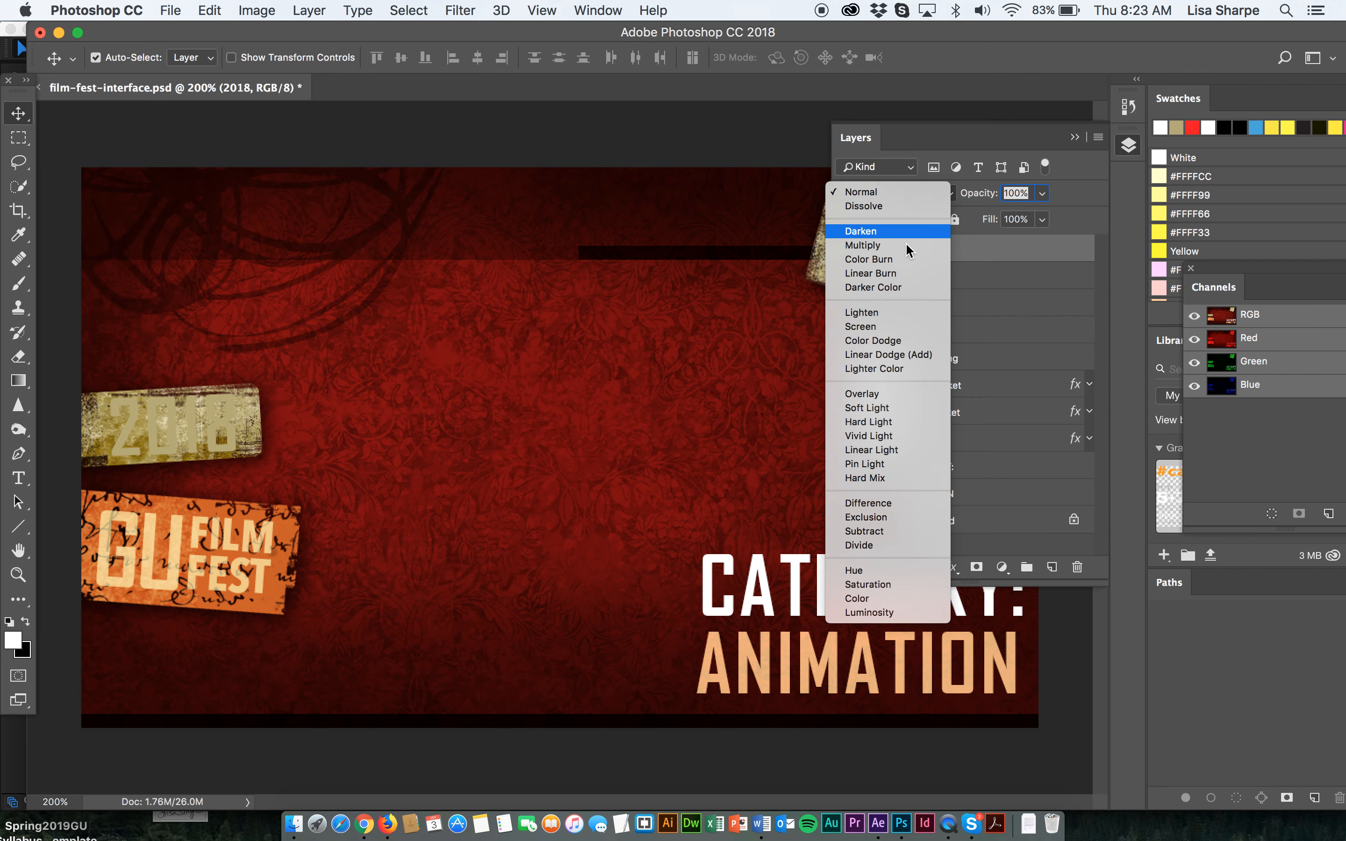
left_click(888, 251)
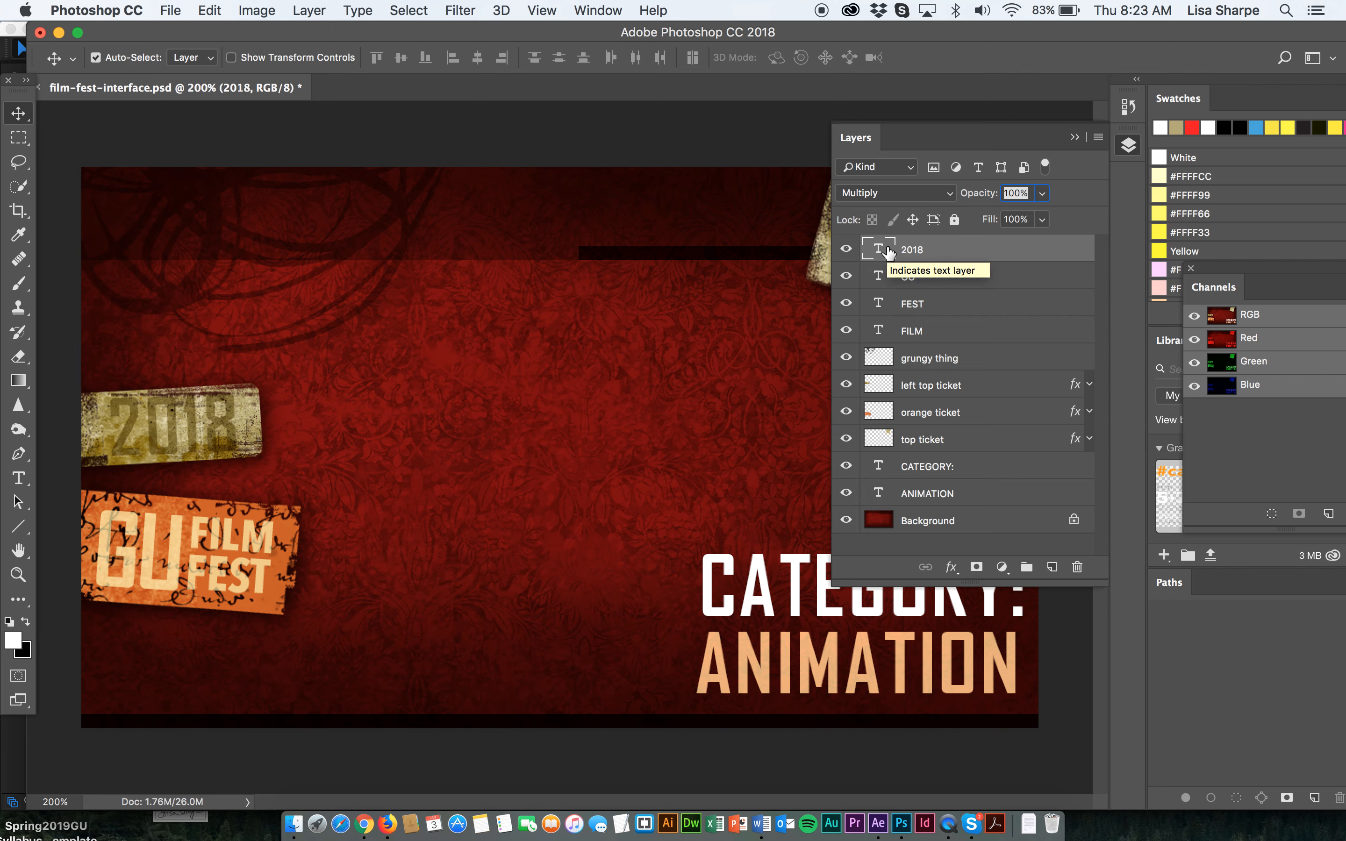
Rotate the FEST text by about 0.5° with Free Transform and apply the transformation.
left_click(195, 584)
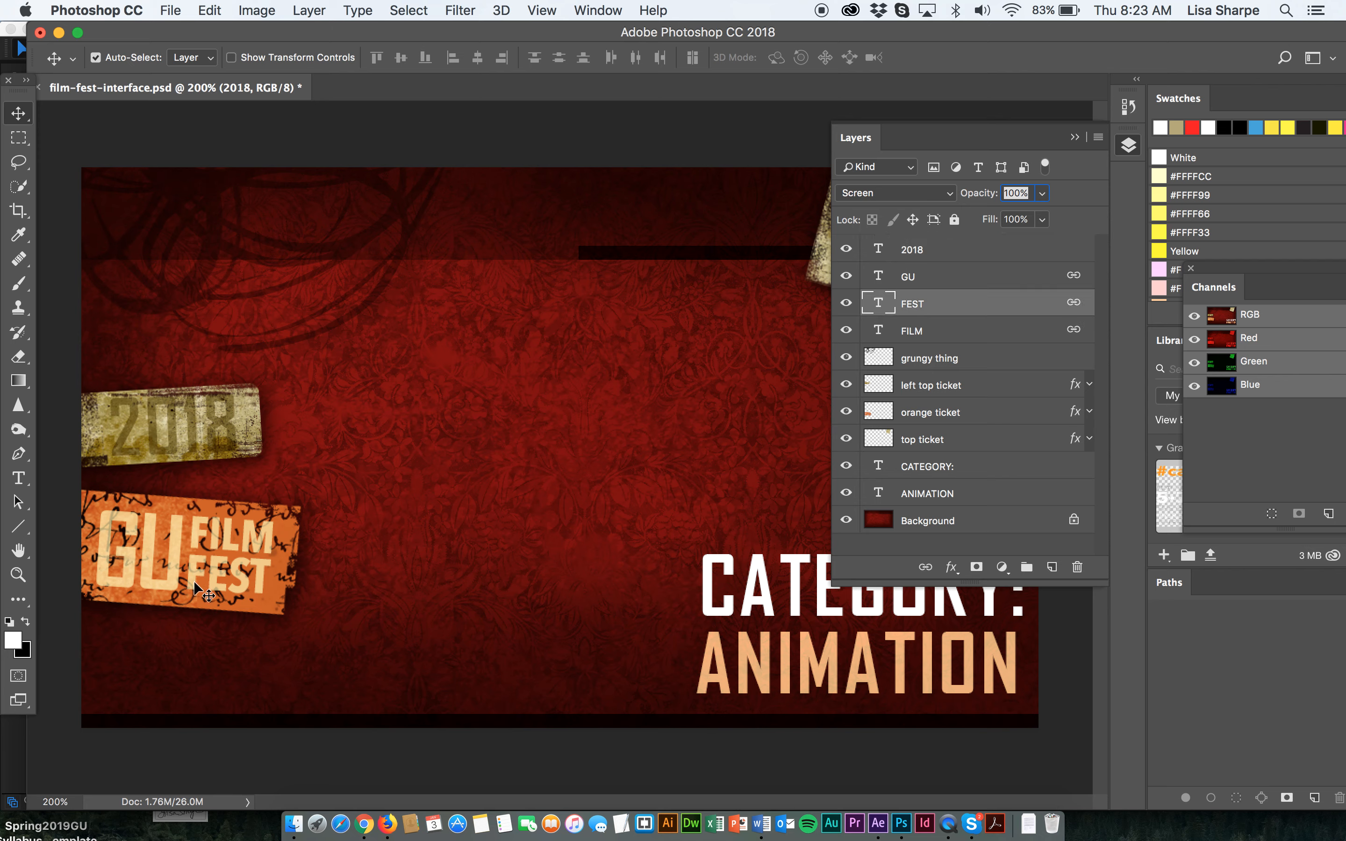
key("super+t")
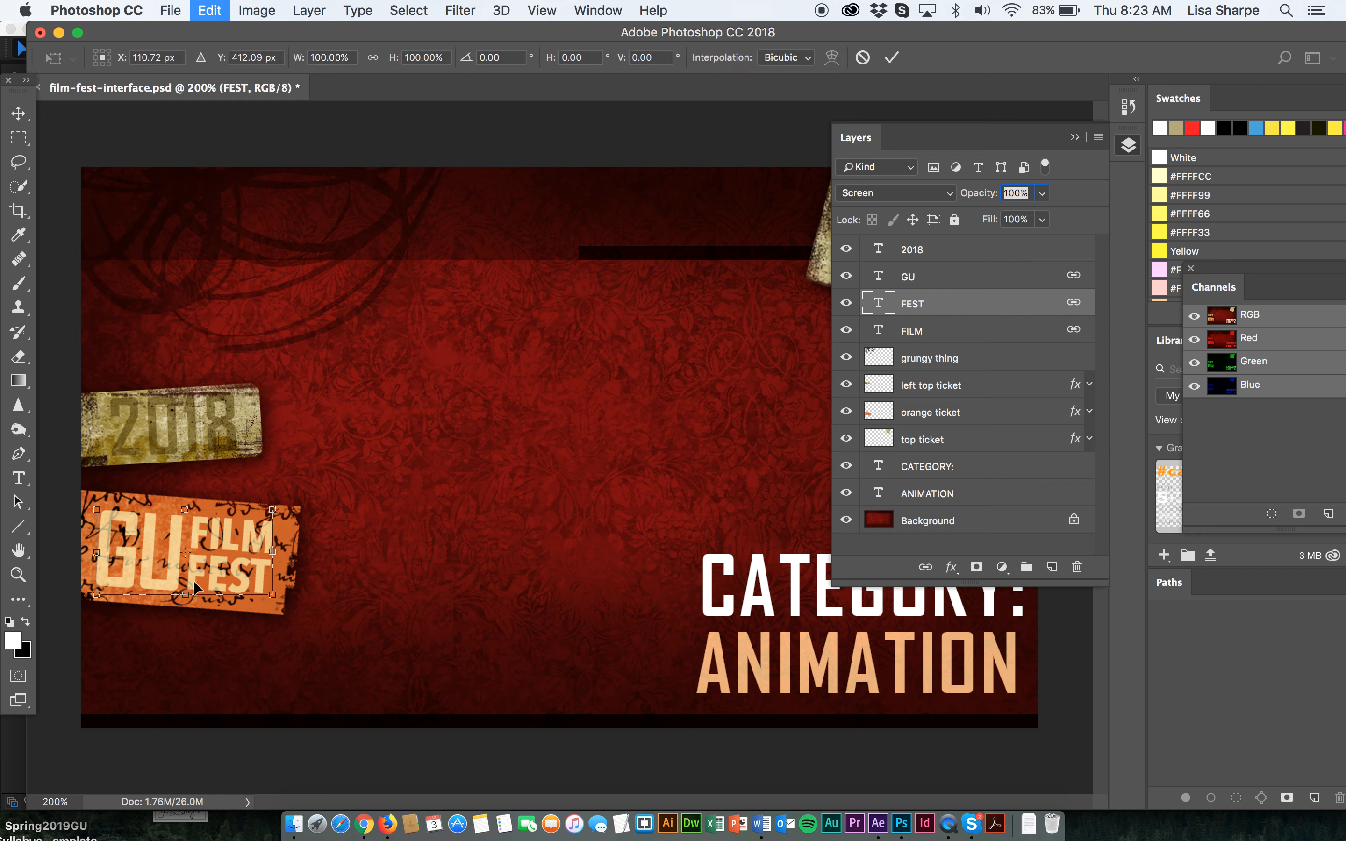
left_click_drag(286, 509, 287, 509)
left_click(18, 113)
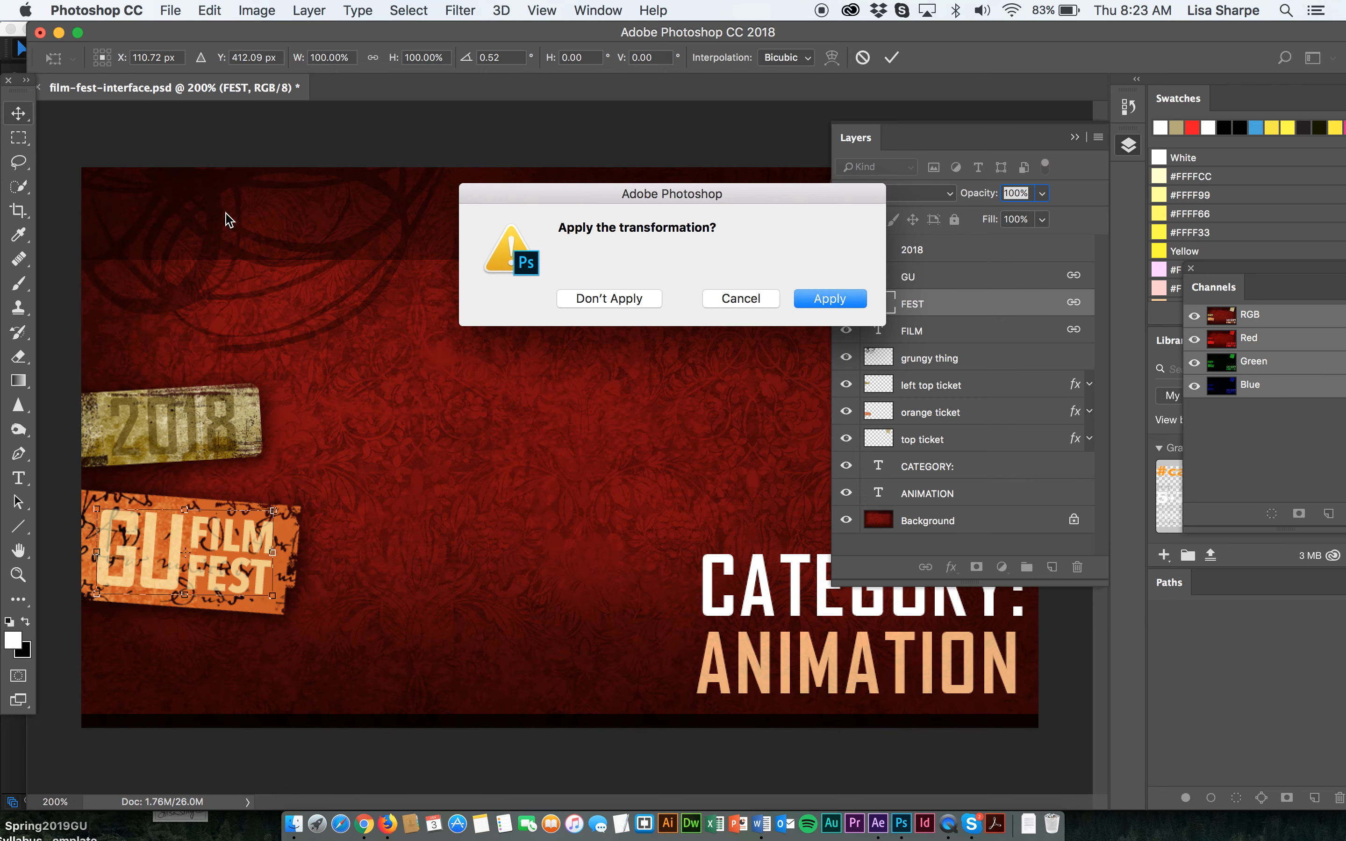
key("Return")
Remove the colon from the end of the CATEGORY: text.
key("super+minus")
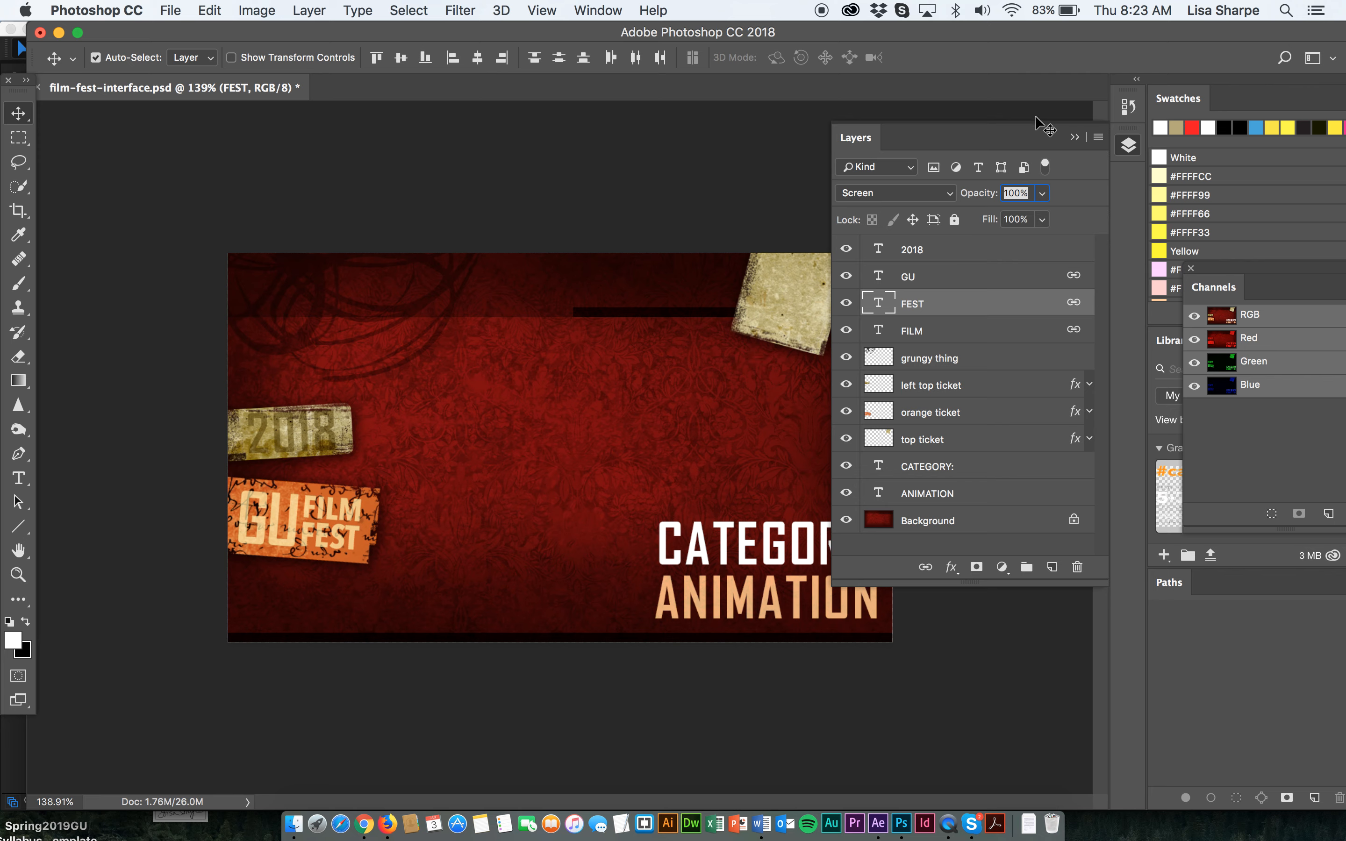
left_click(1075, 137)
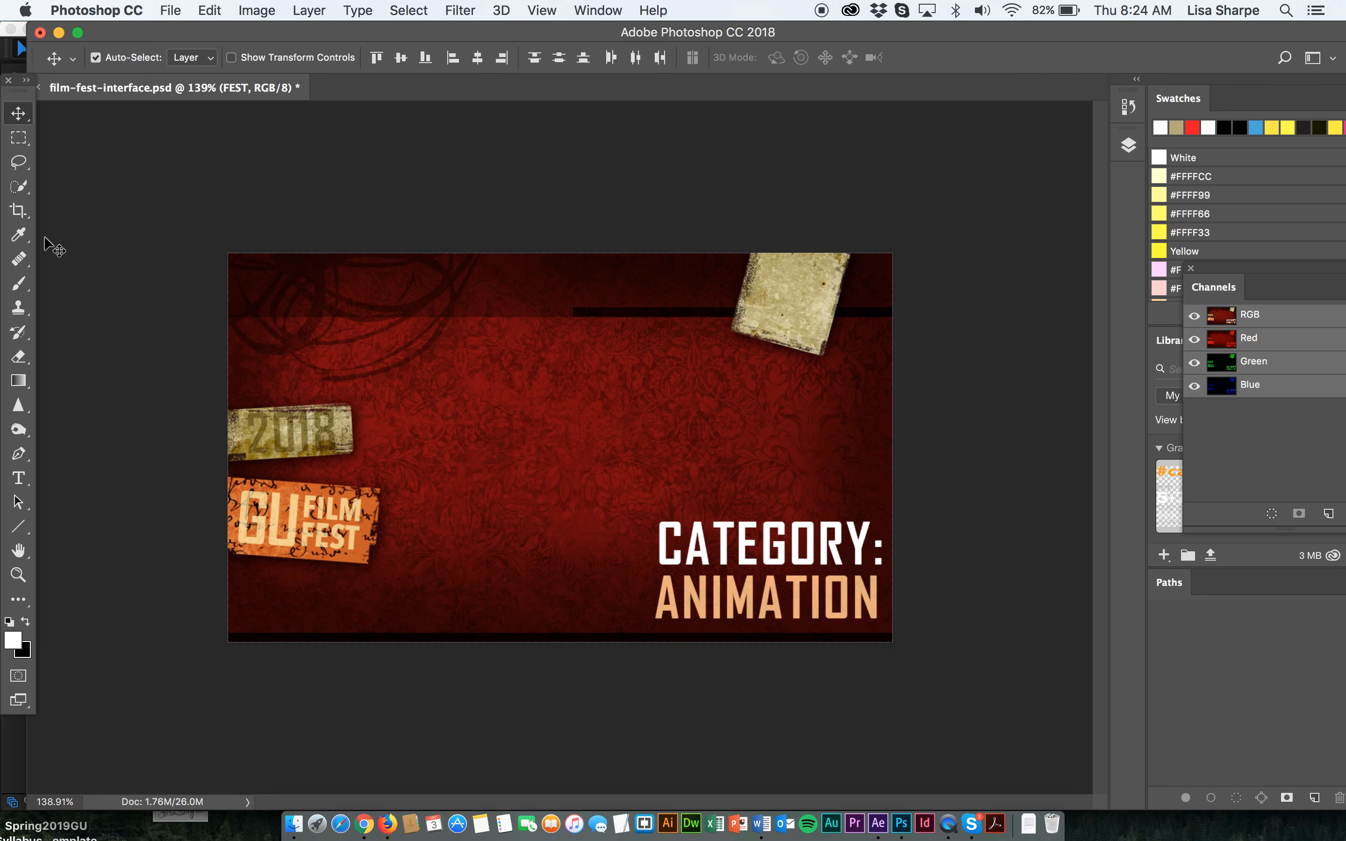
left_click(19, 476)
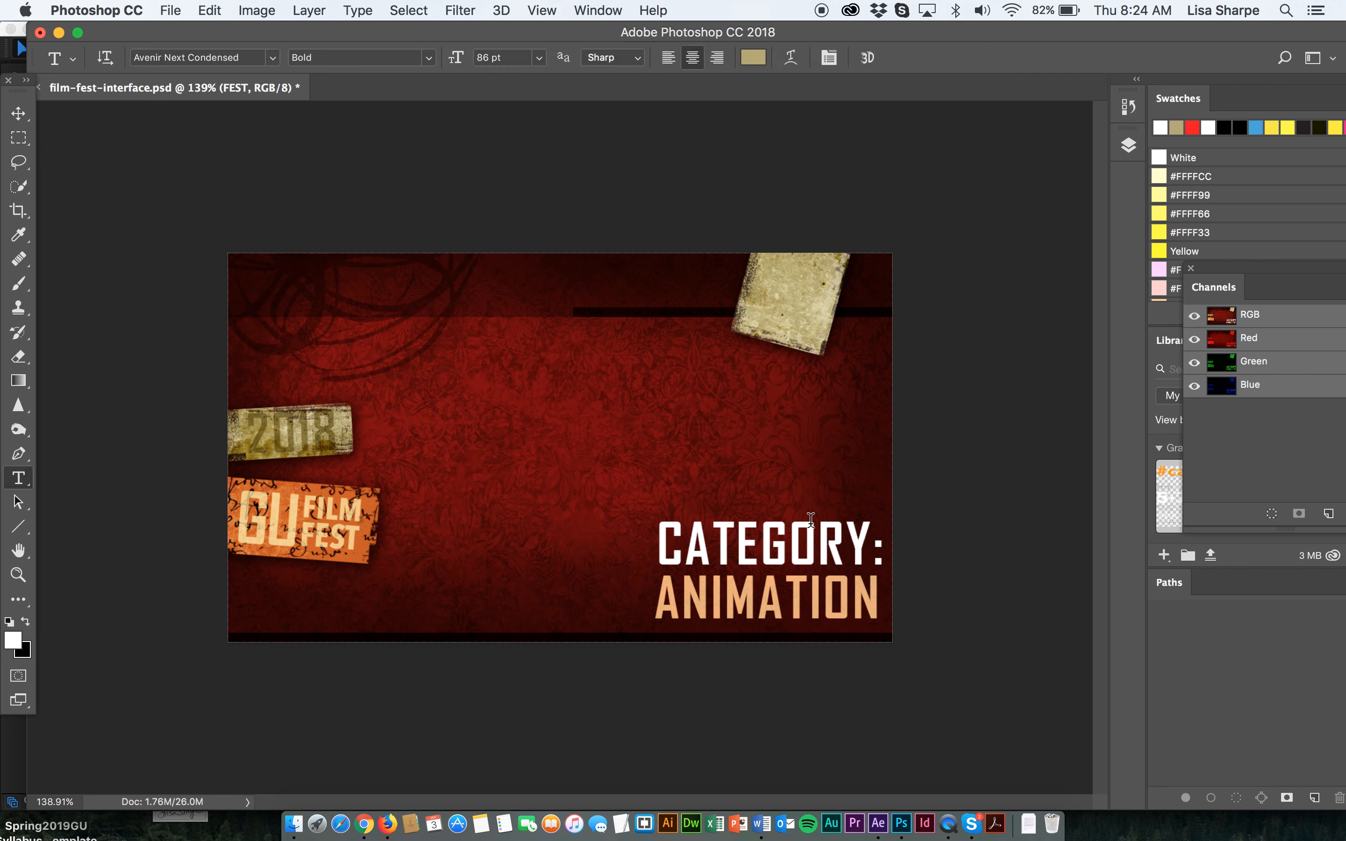
left_click(881, 566)
key("BackSpace")
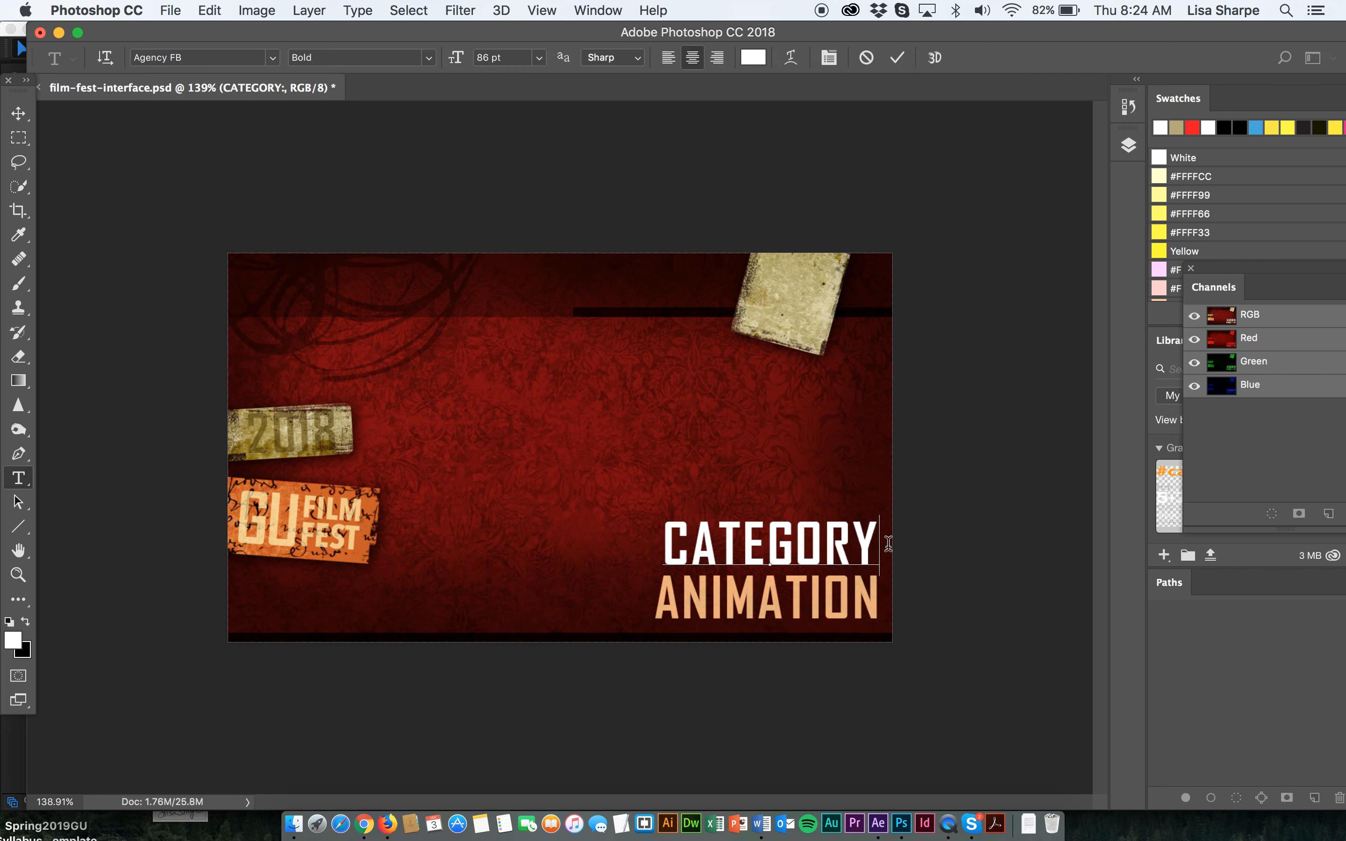
left_click(18, 113)
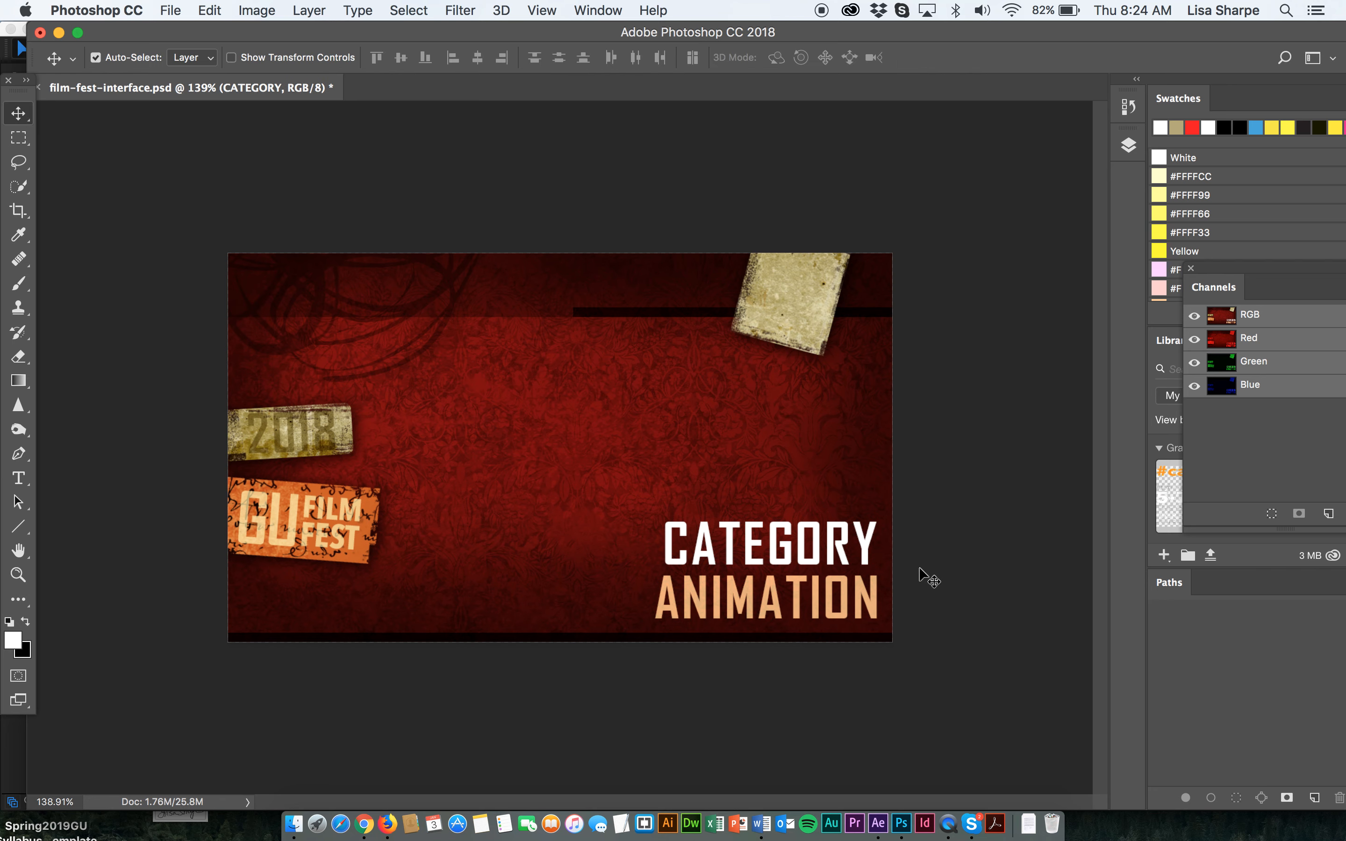
Enlarge the CATEGORY text to 91 pt and nudge it slightly into place.
key("t")
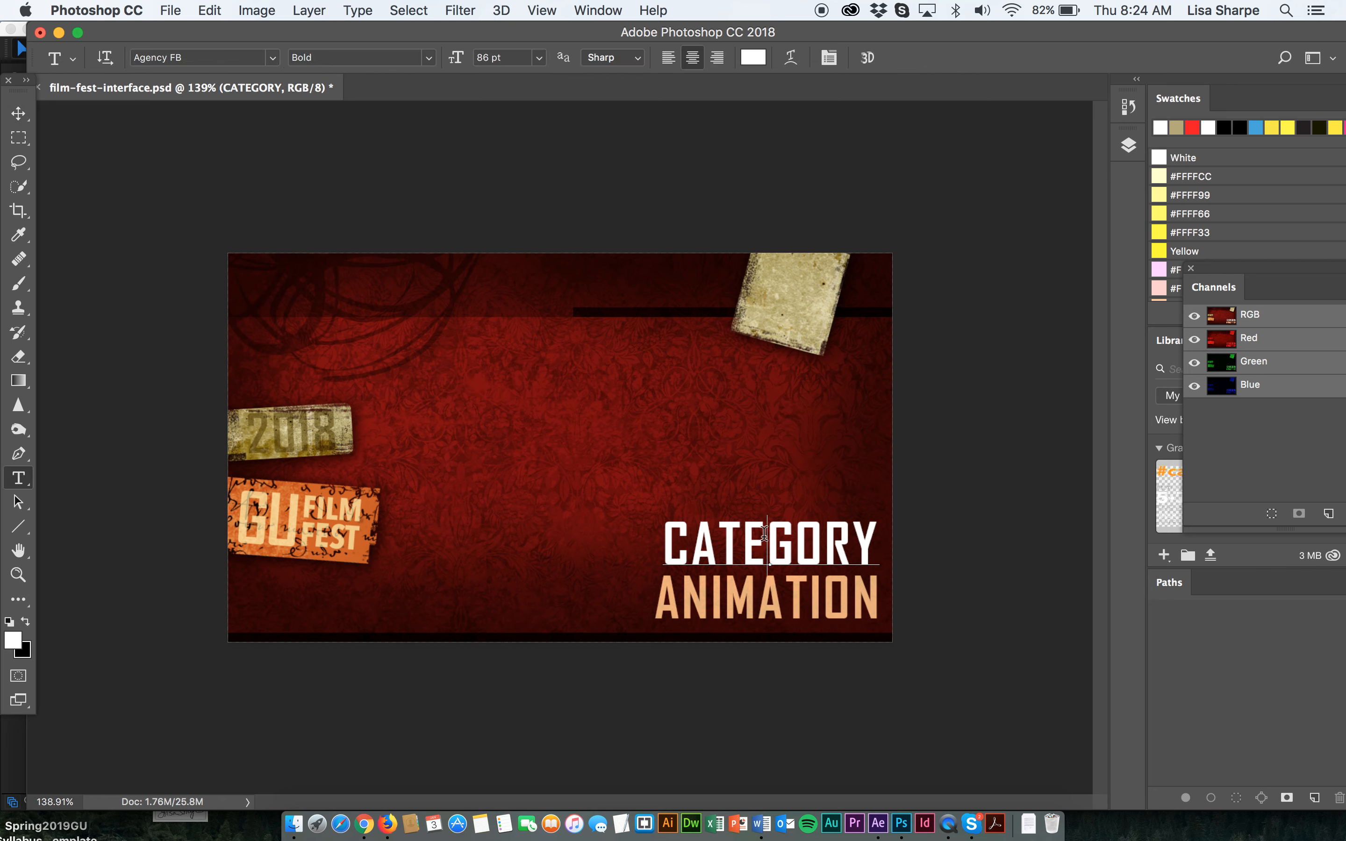
double_click(760, 535)
key("super+shift+period")
key("super+shift+period")
key("super+shift+period")
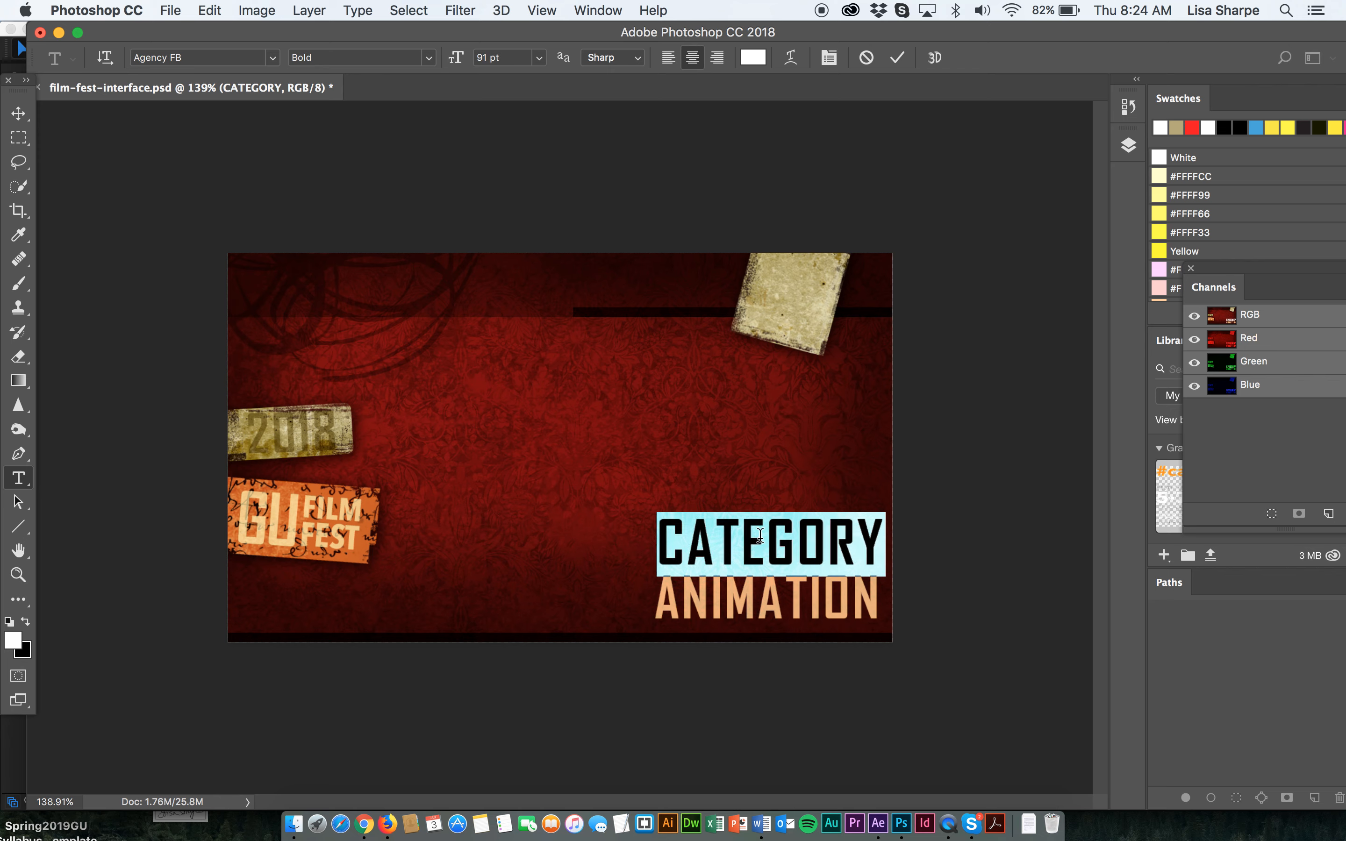
left_click(18, 113)
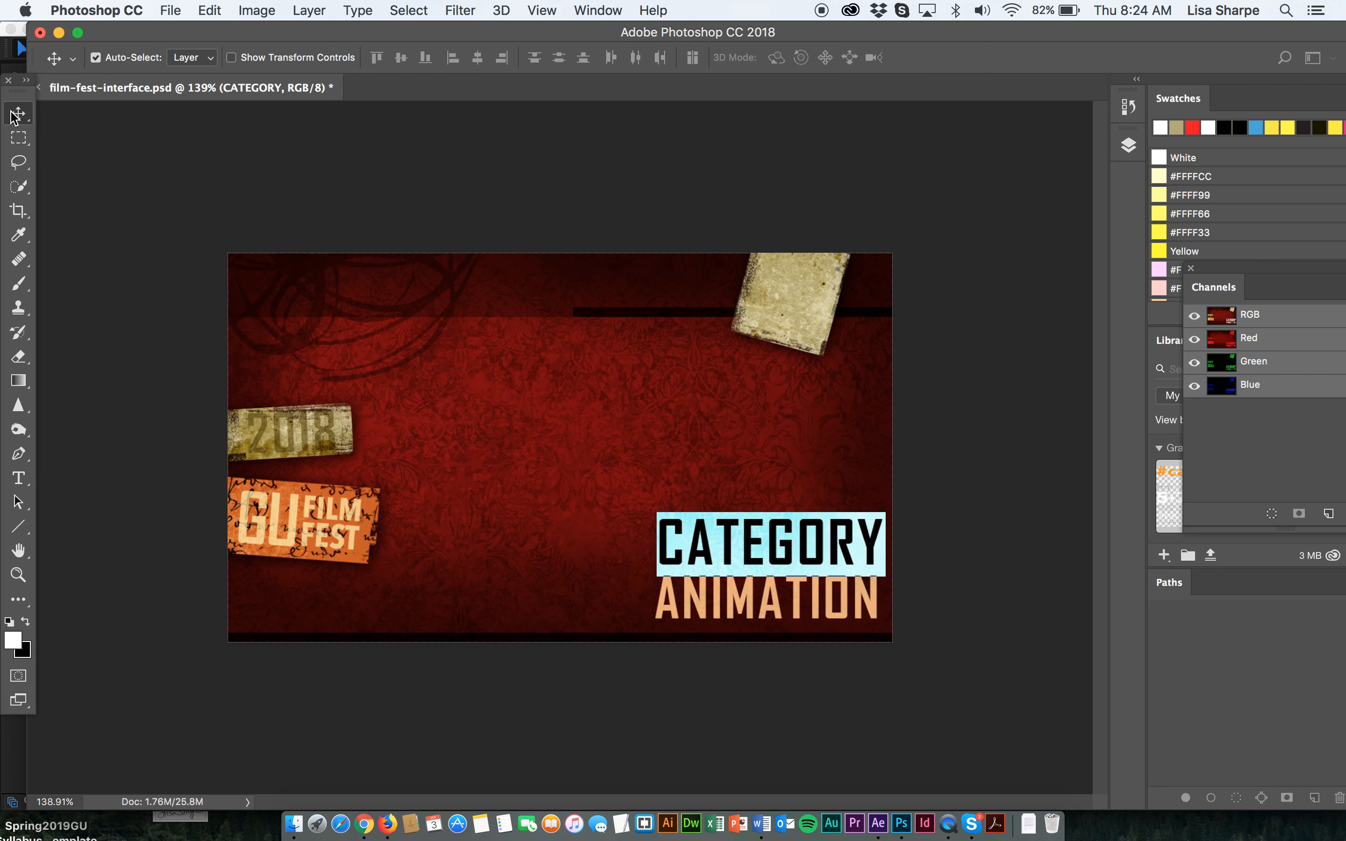
left_click_drag(708, 556, 704, 558)
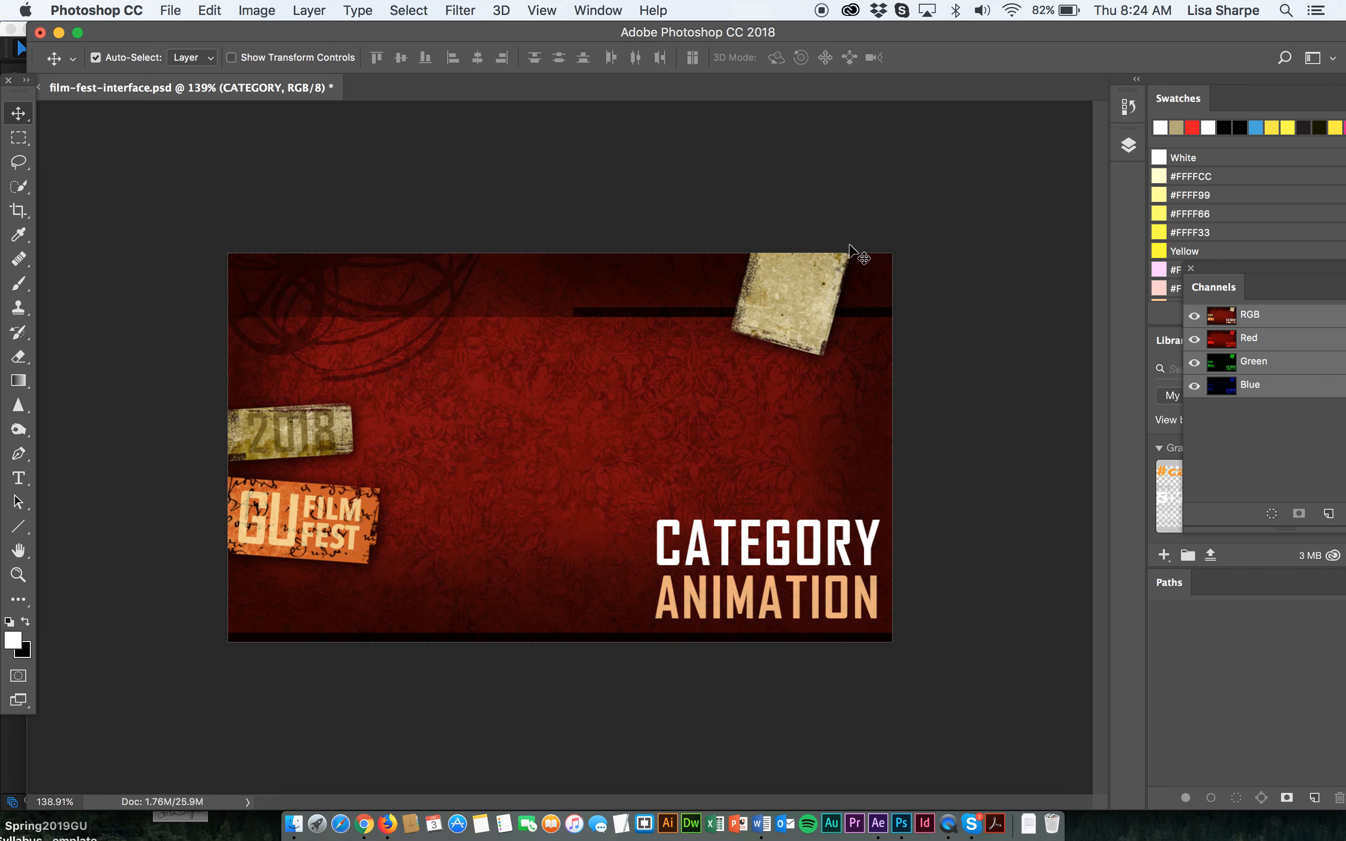
Hide the top ticket layer.
left_click(780, 309)
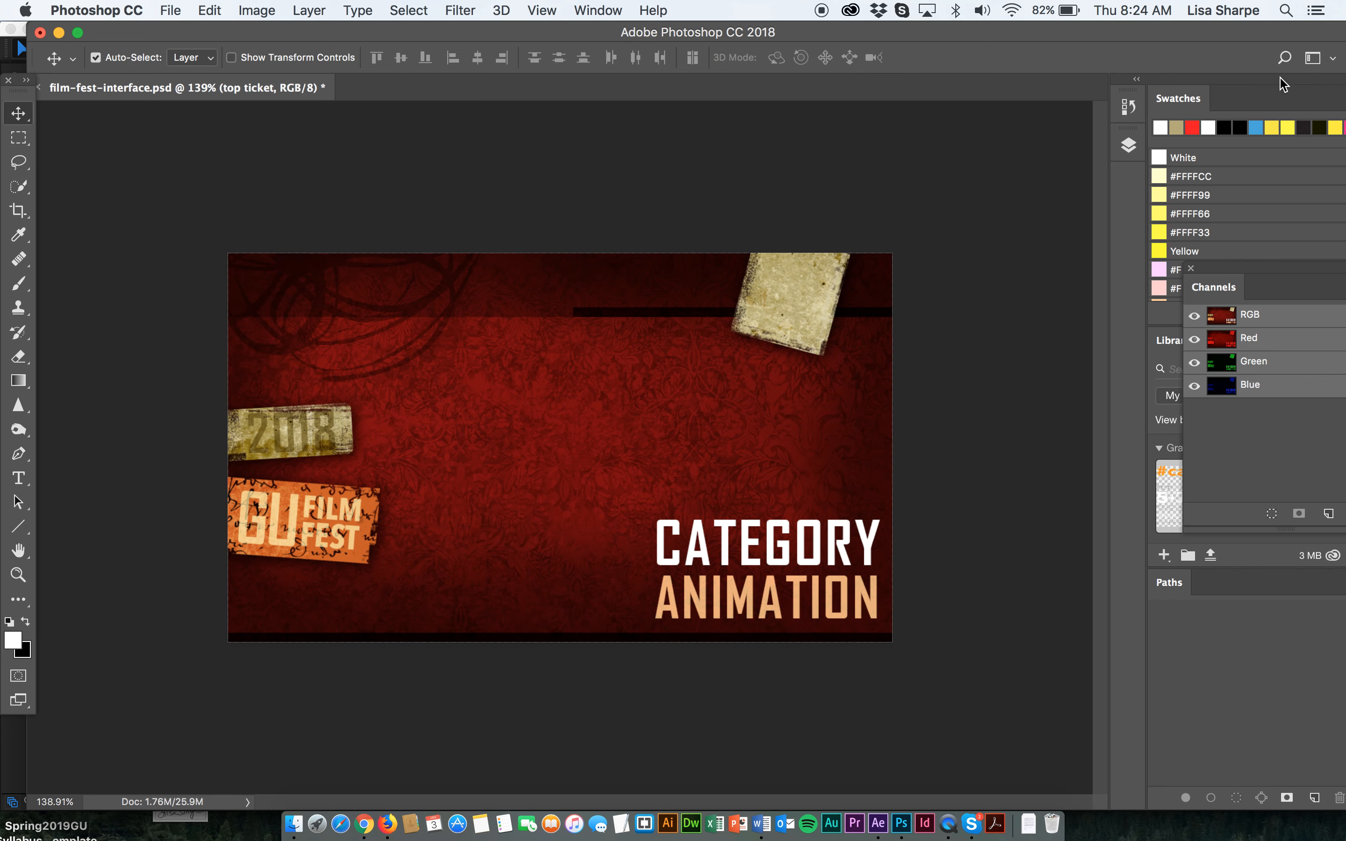
left_click(1129, 147)
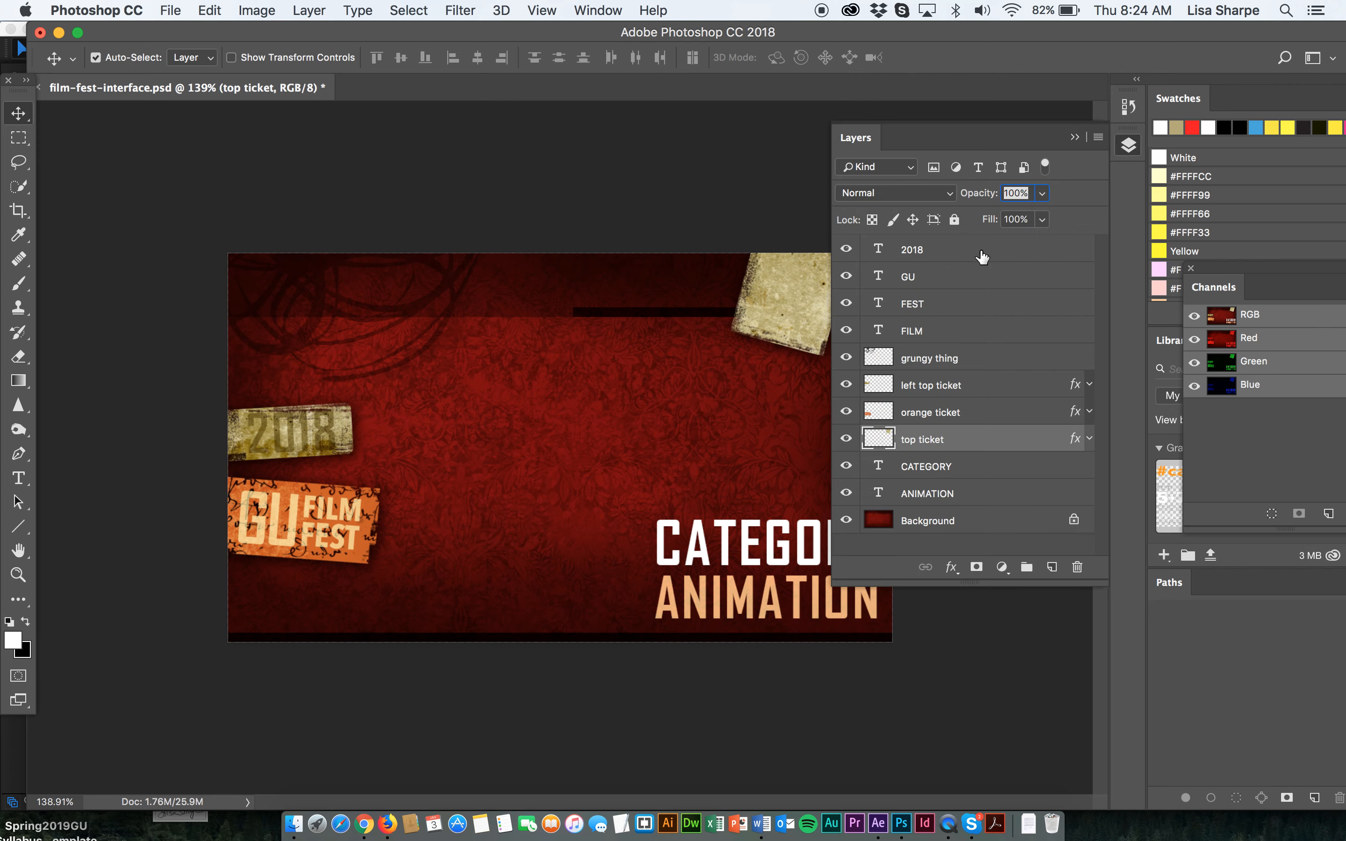
left_click(846, 386)
left_click(847, 386)
left_click(846, 438)
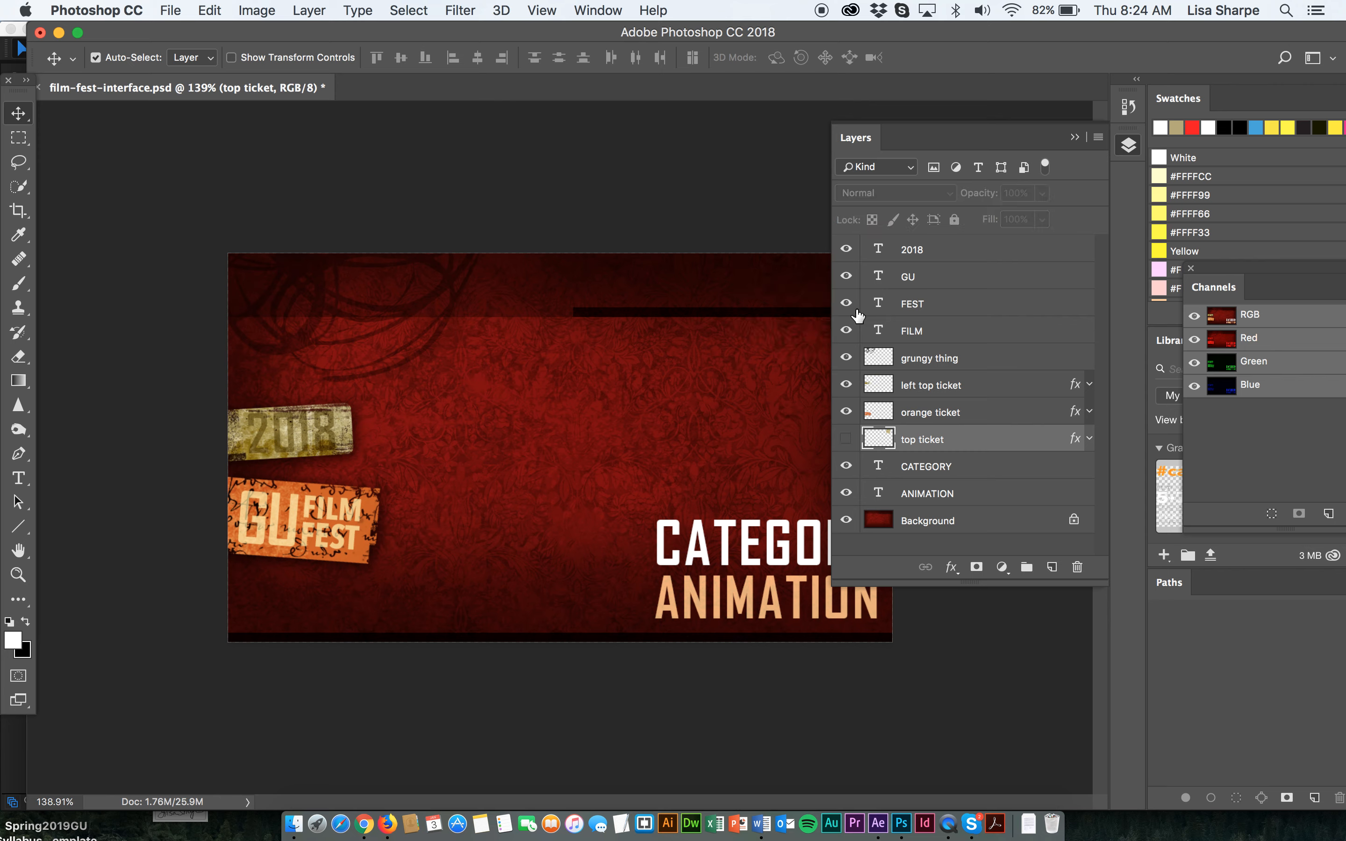
left_click(1075, 139)
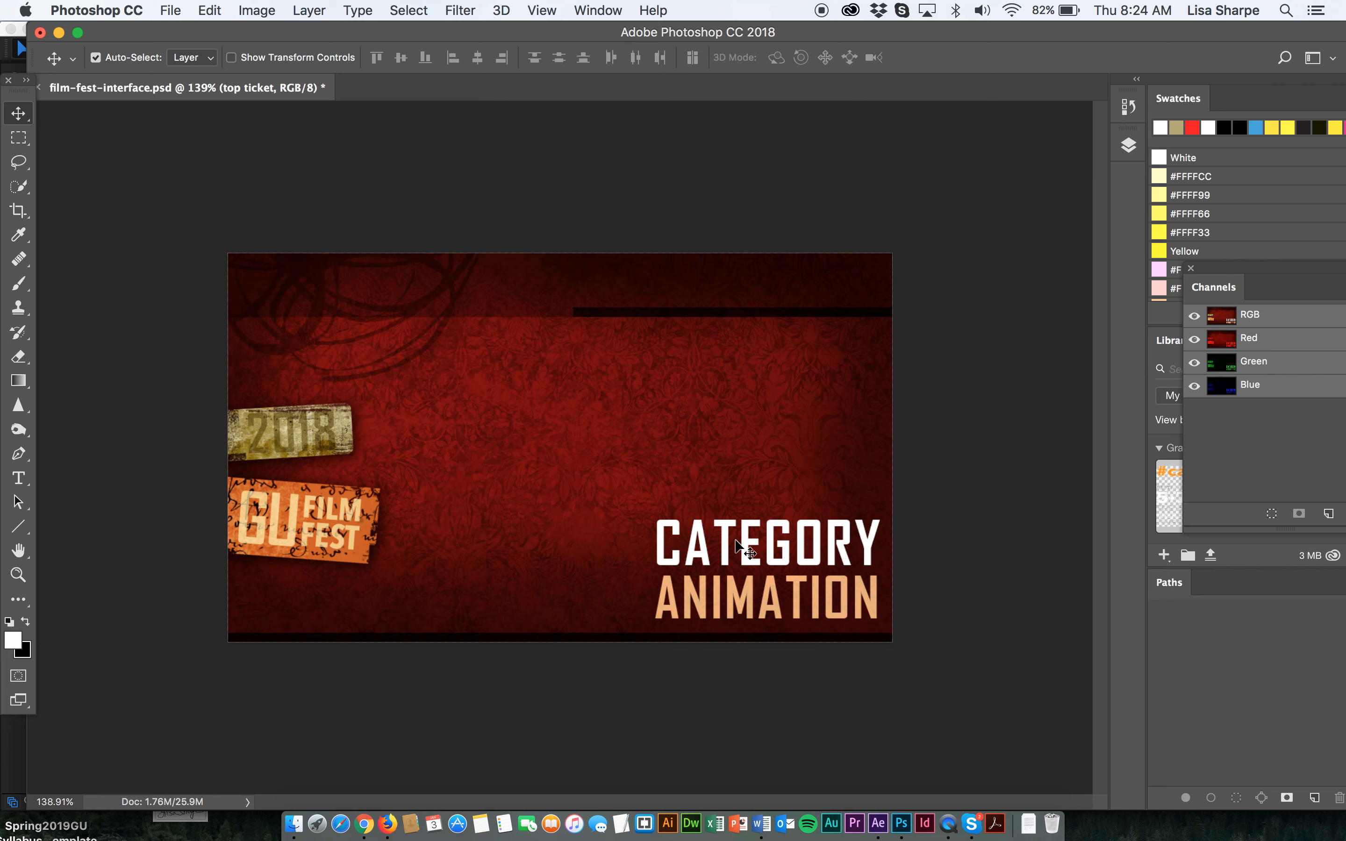
Move the CATEGORY and ANIMATION text up to the card's upper right area and save the file.
left_click_drag(727, 545, 735, 293)
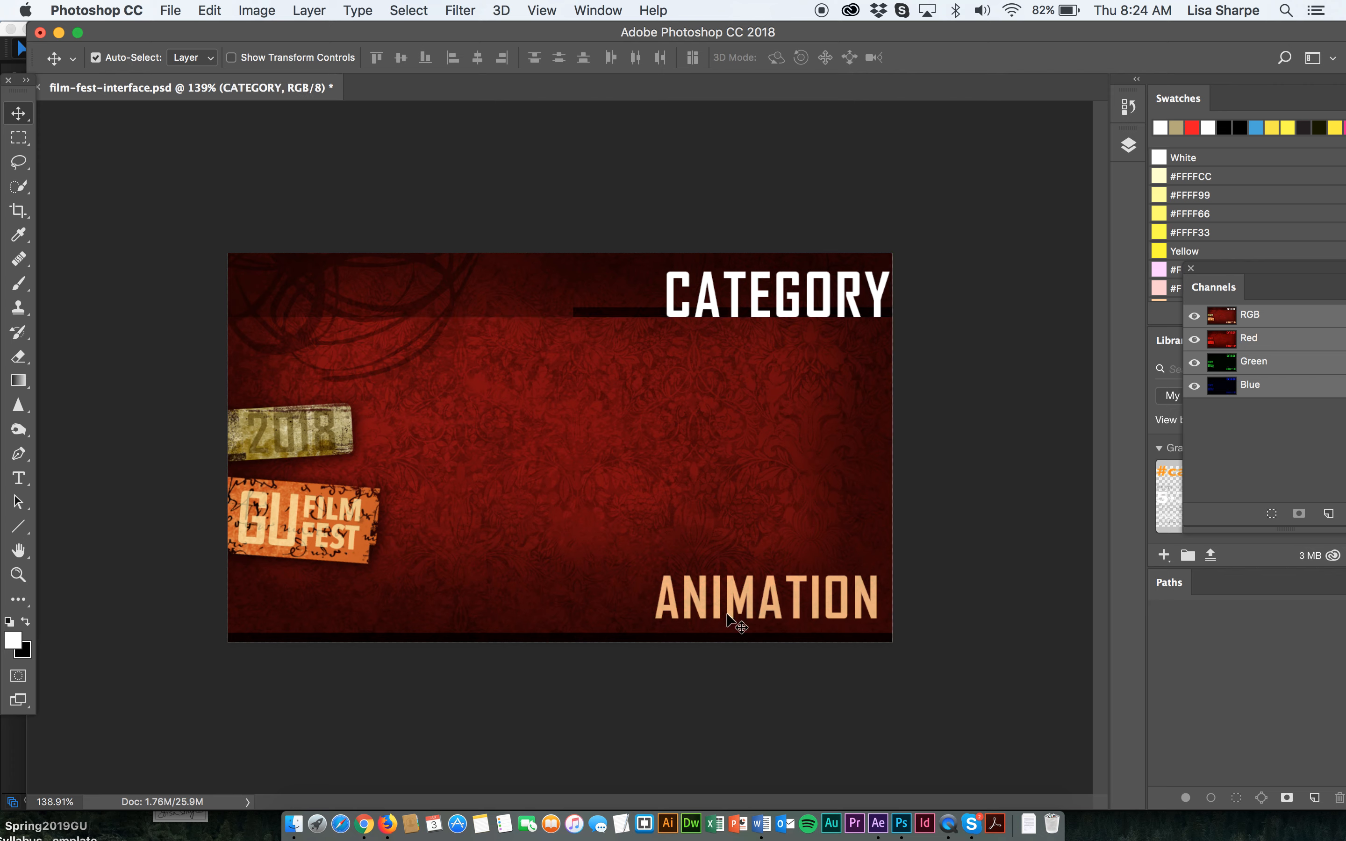
left_click_drag(720, 596, 537, 311)
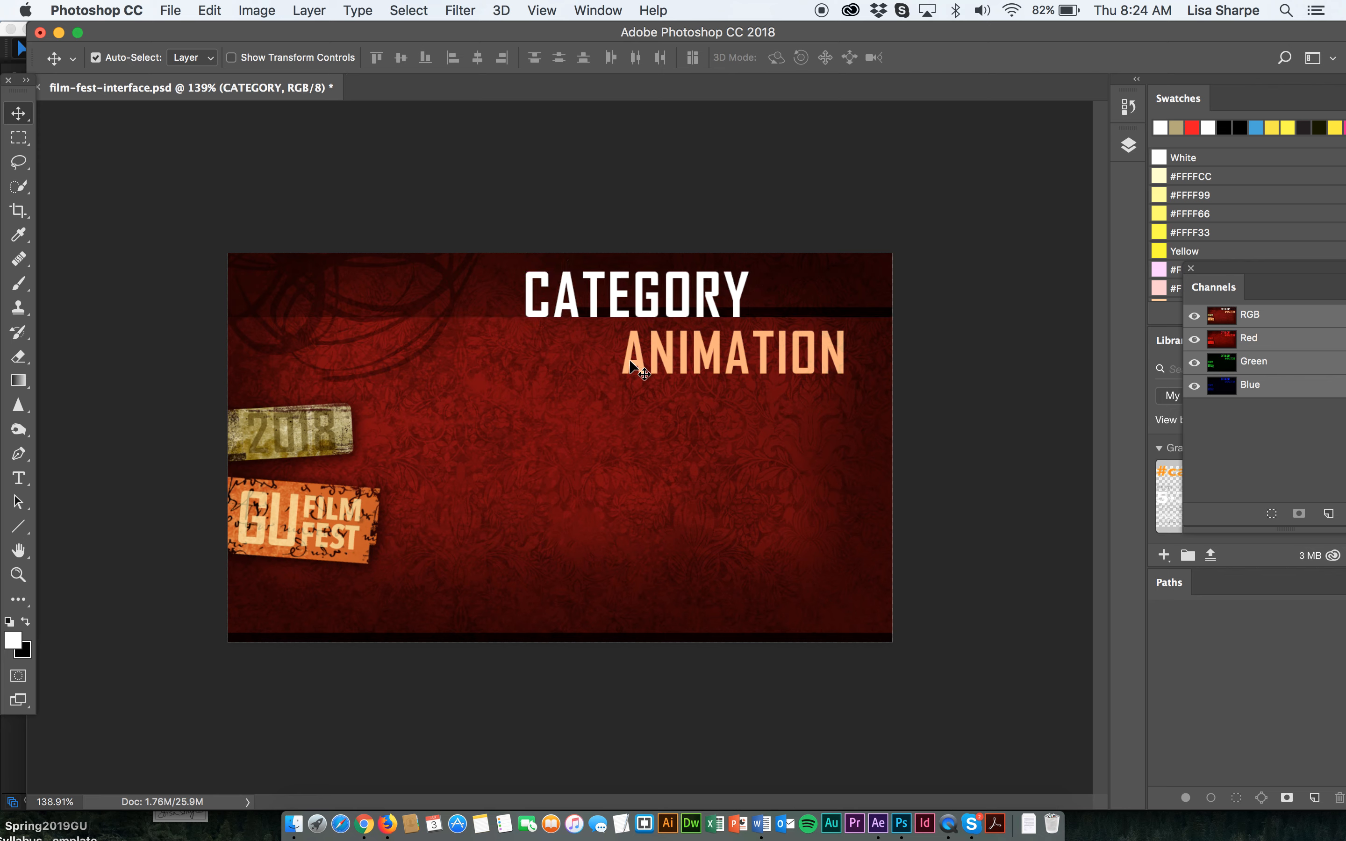
left_click_drag(631, 360, 648, 355)
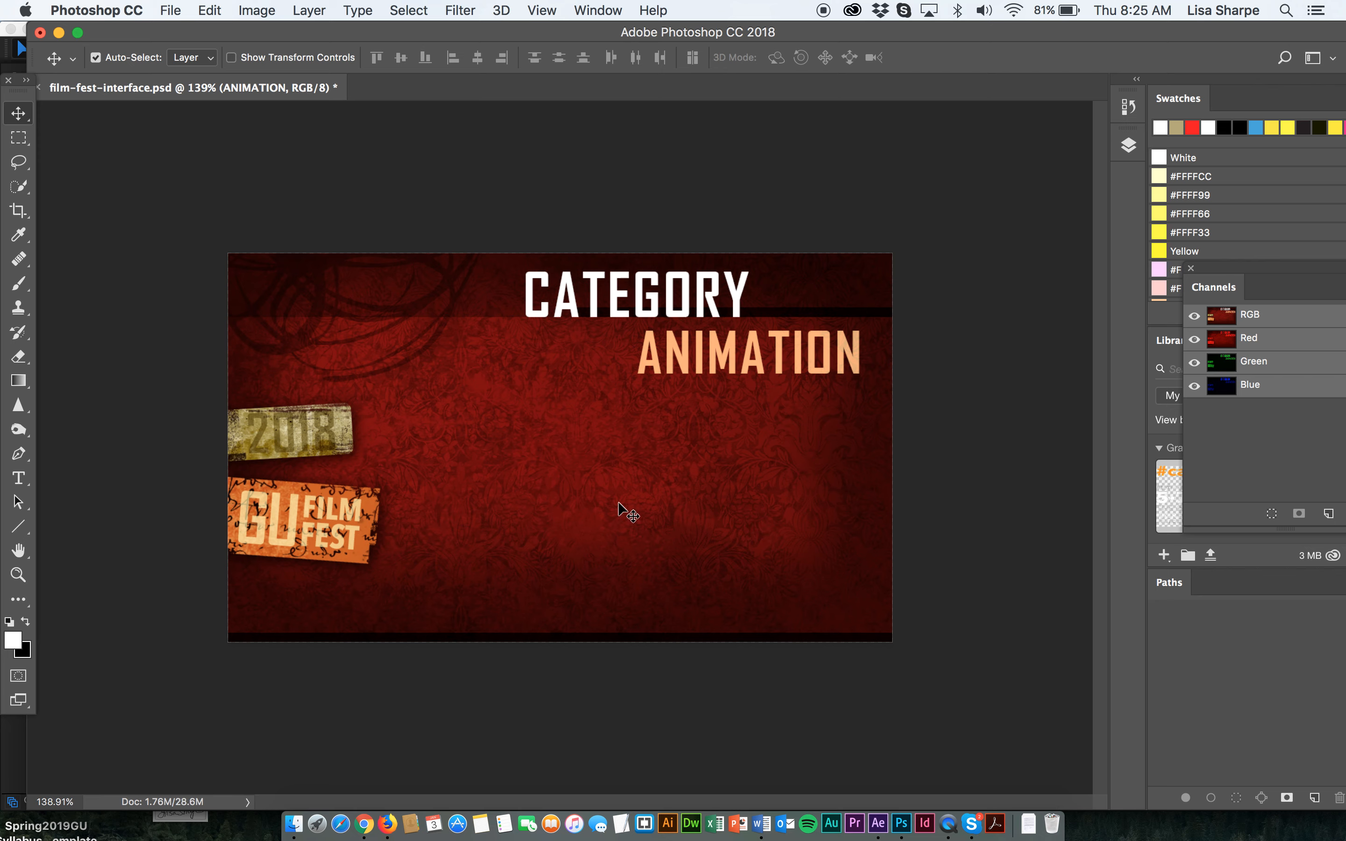
key("super+s")
Show the top ticket layer again.
left_click(1129, 144)
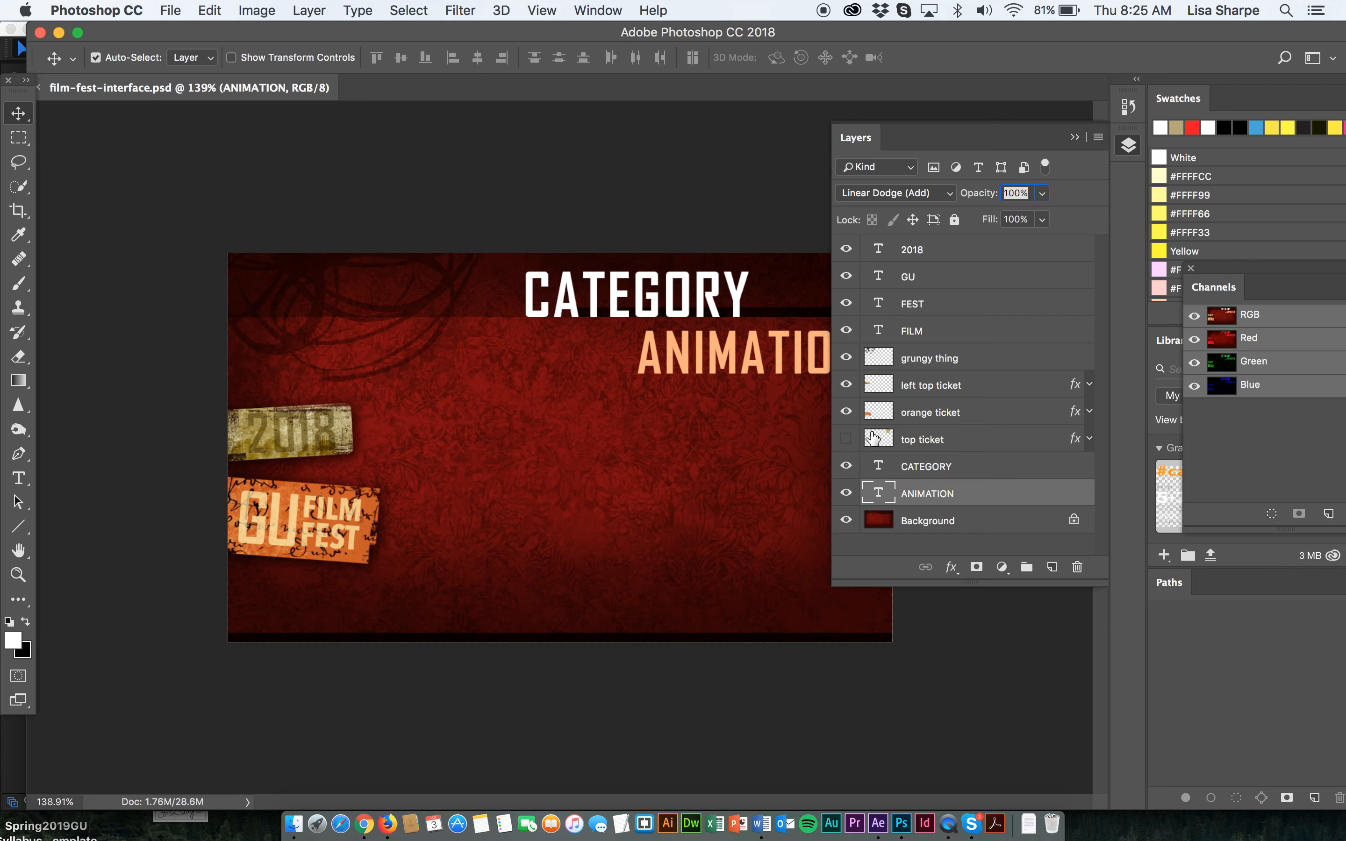
left_click(845, 439)
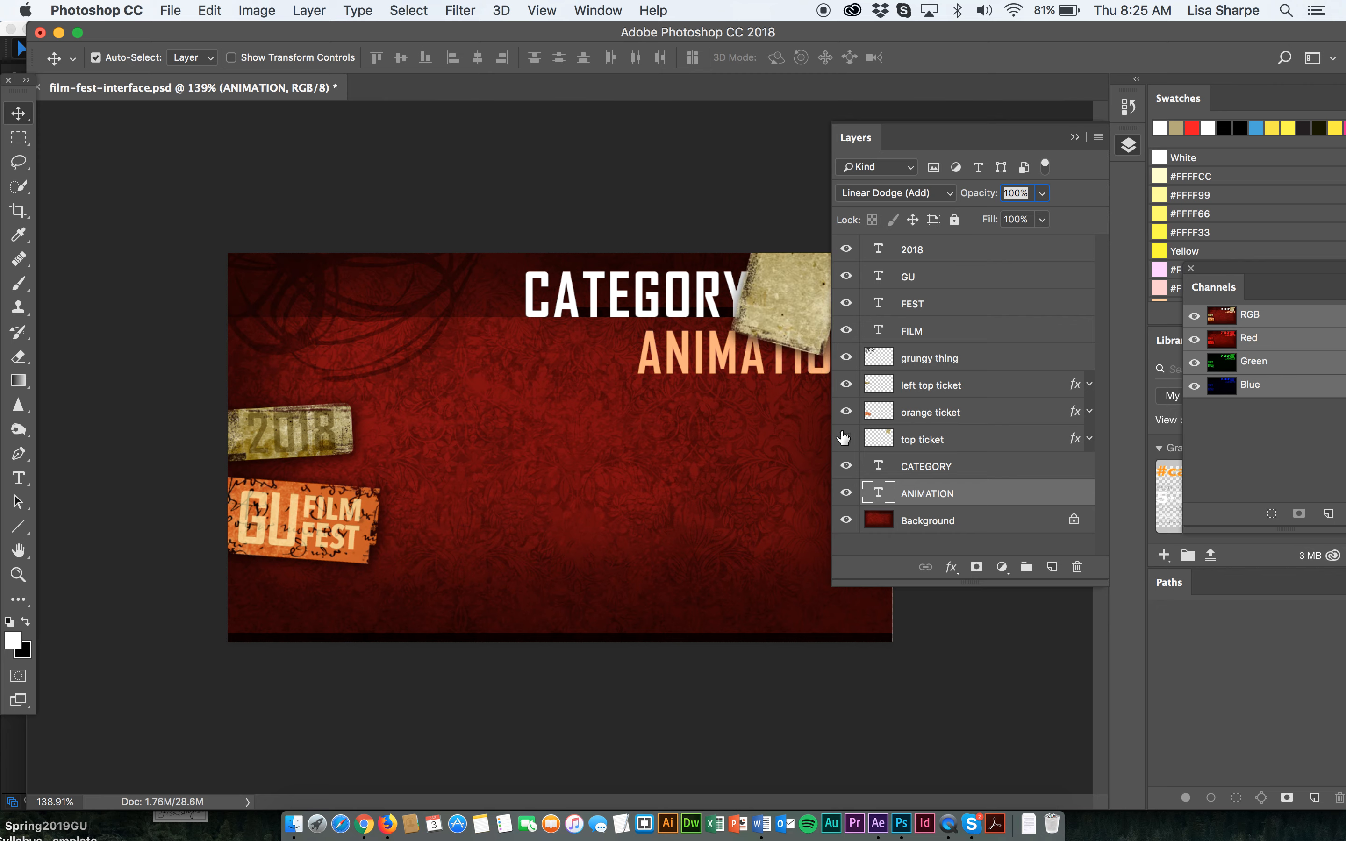
left_click(843, 439)
left_click(844, 438)
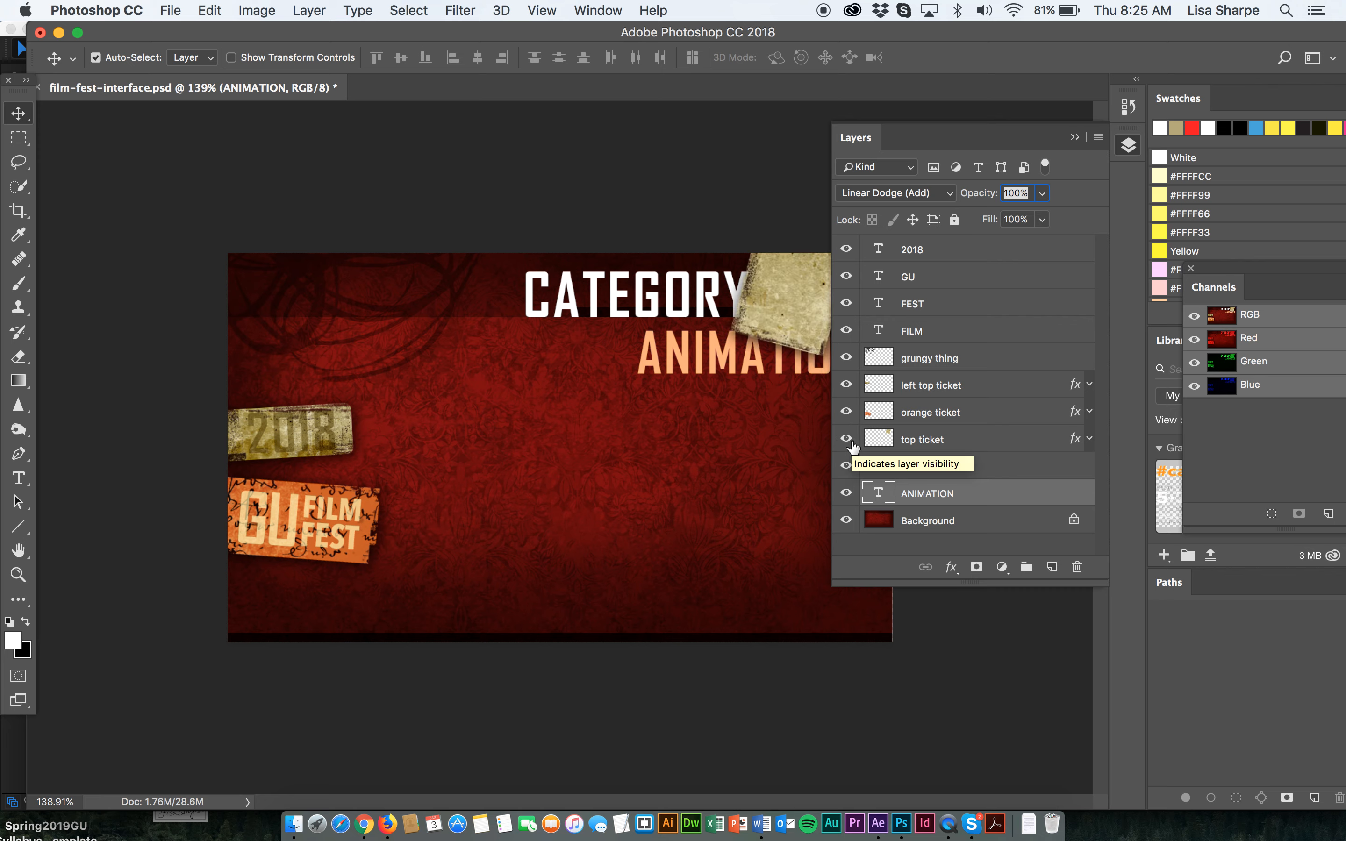
Move the CATEGORY and ANIMATION layers above the grungy thing layer in the stack and save.
left_click(943, 472, "shift")
left_click_drag(943, 472, 930, 357)
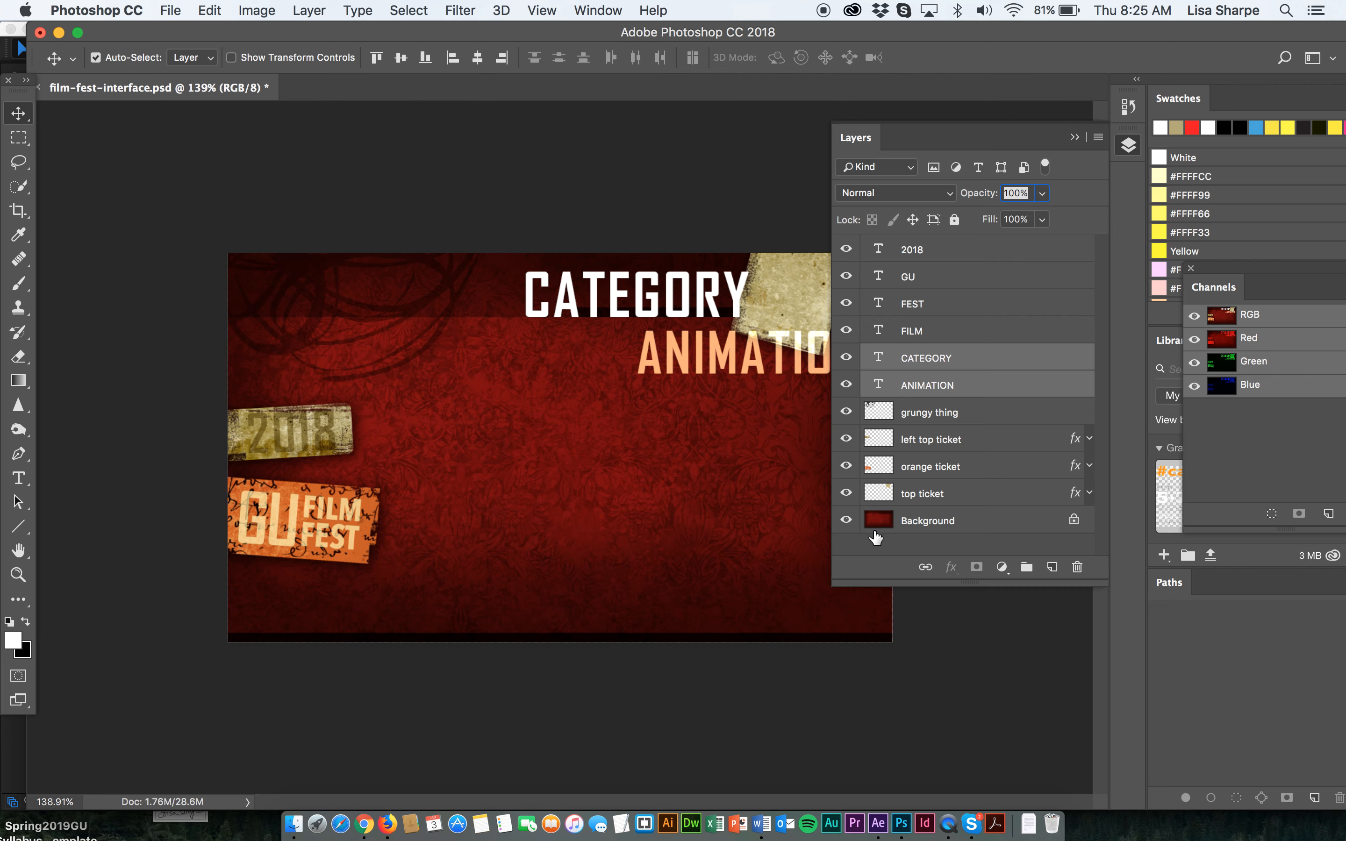
key("super+s")
left_click(1077, 139)
Move the top ticket further into the card's upper right corner and save the file.
left_click(813, 277)
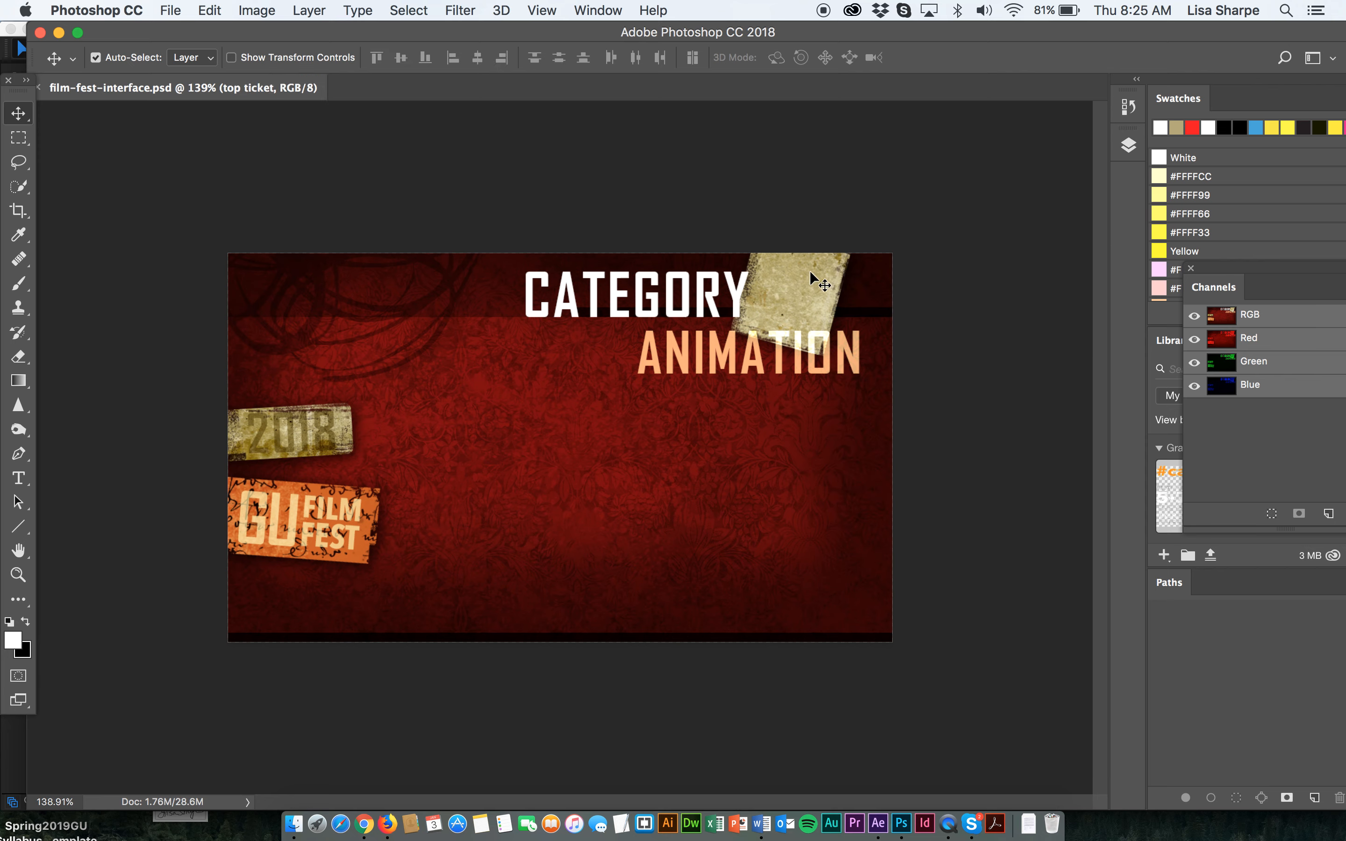
left_click_drag(796, 298, 830, 274)
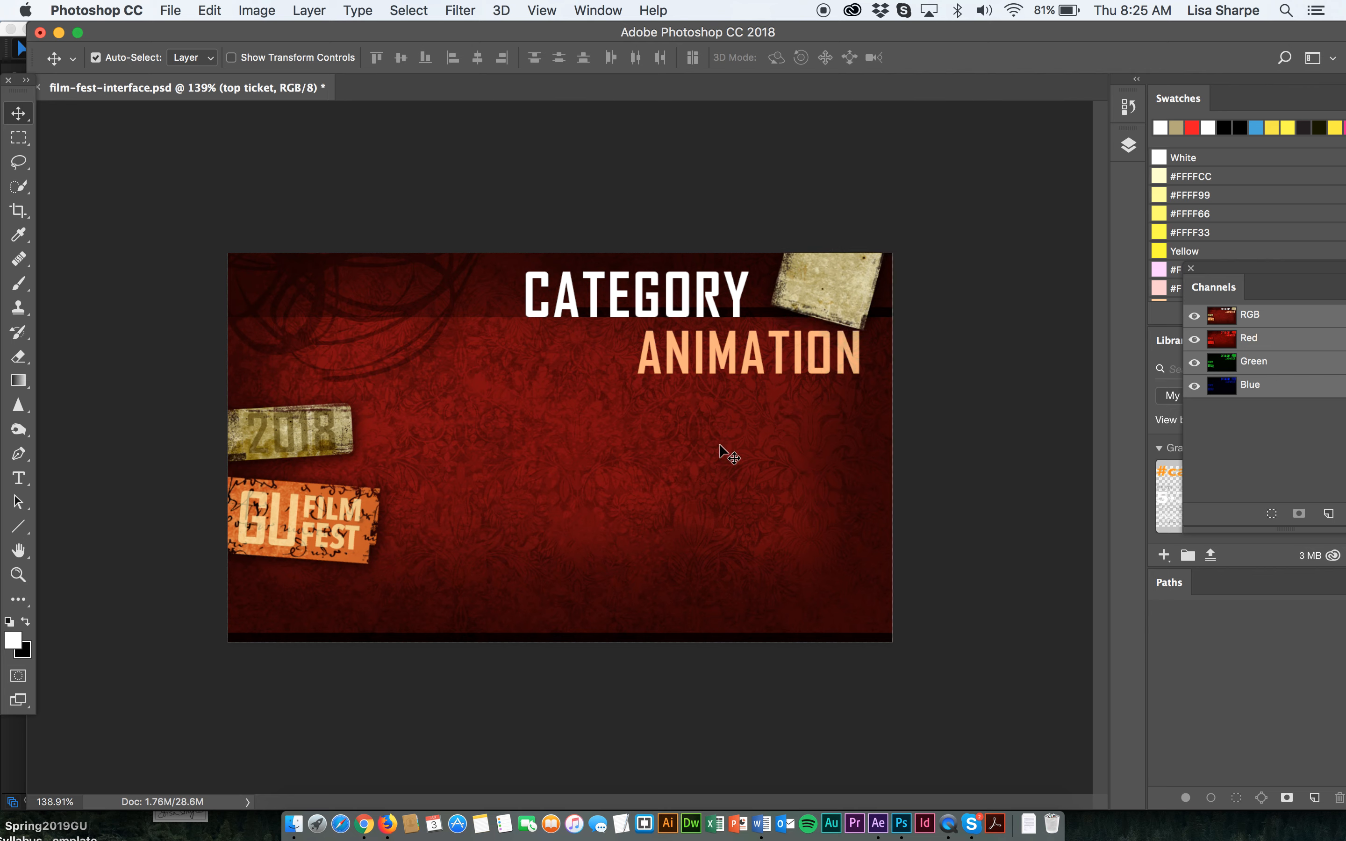
key("super+s")
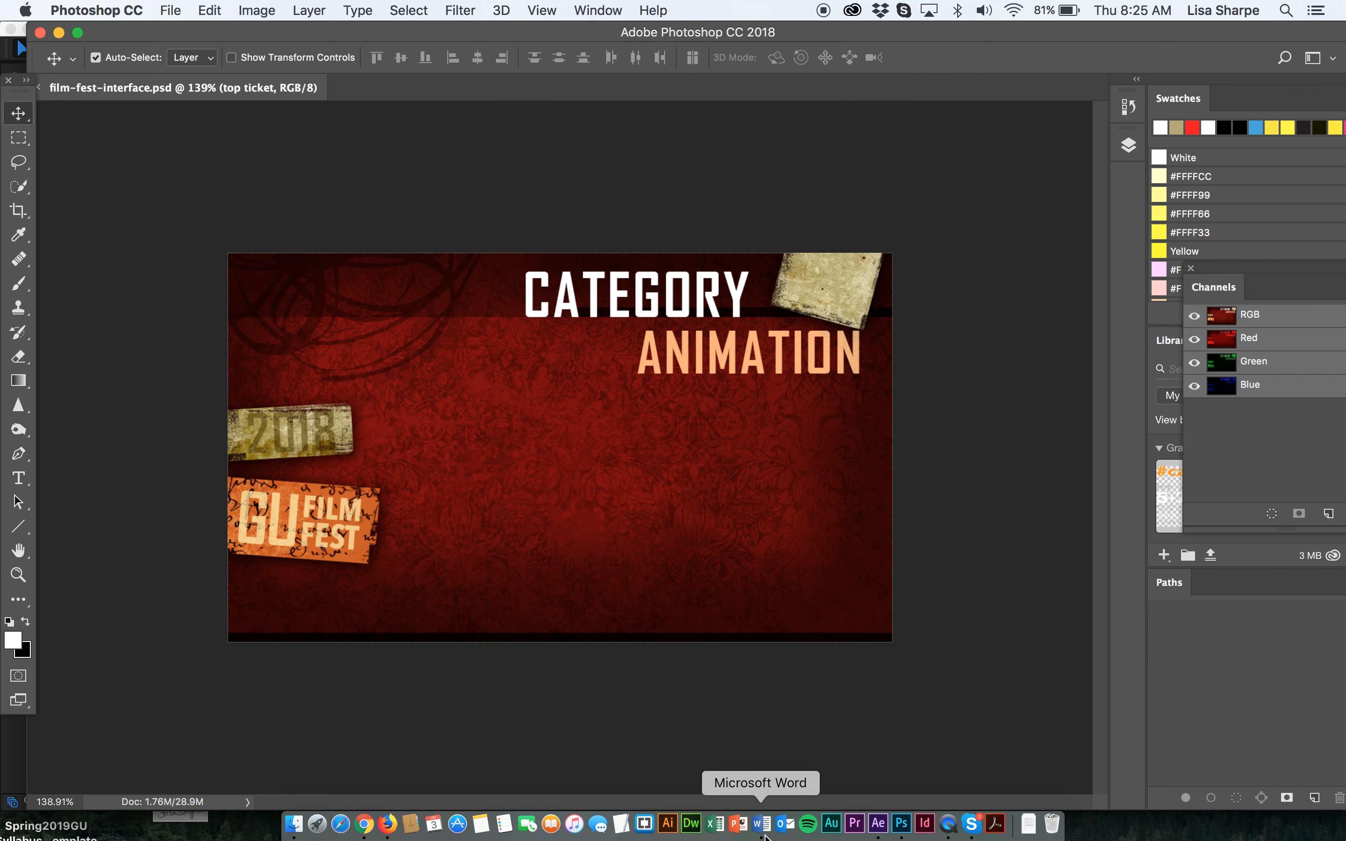
Switch to After Effects and start a new project.
left_click(878, 823)
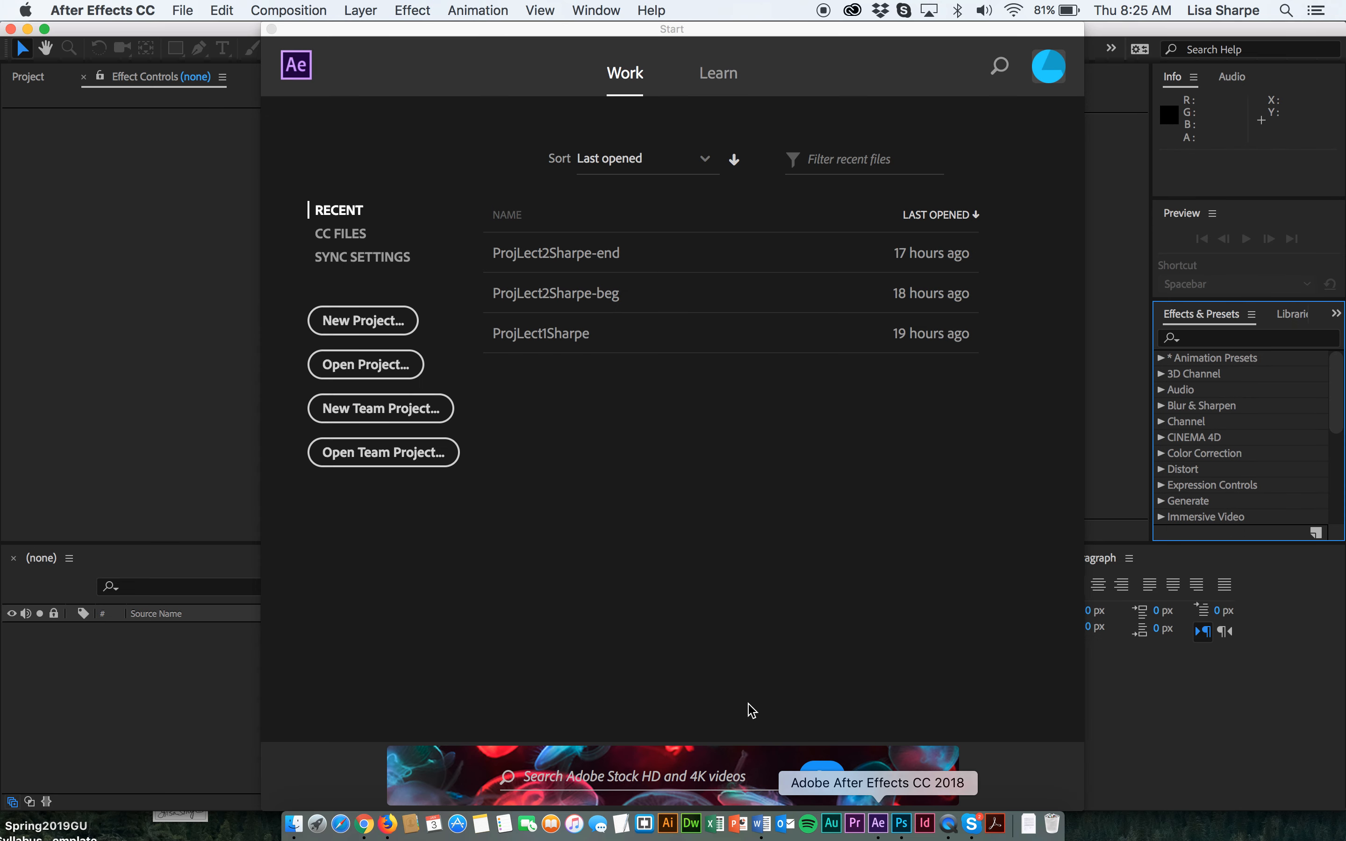
left_click(354, 323)
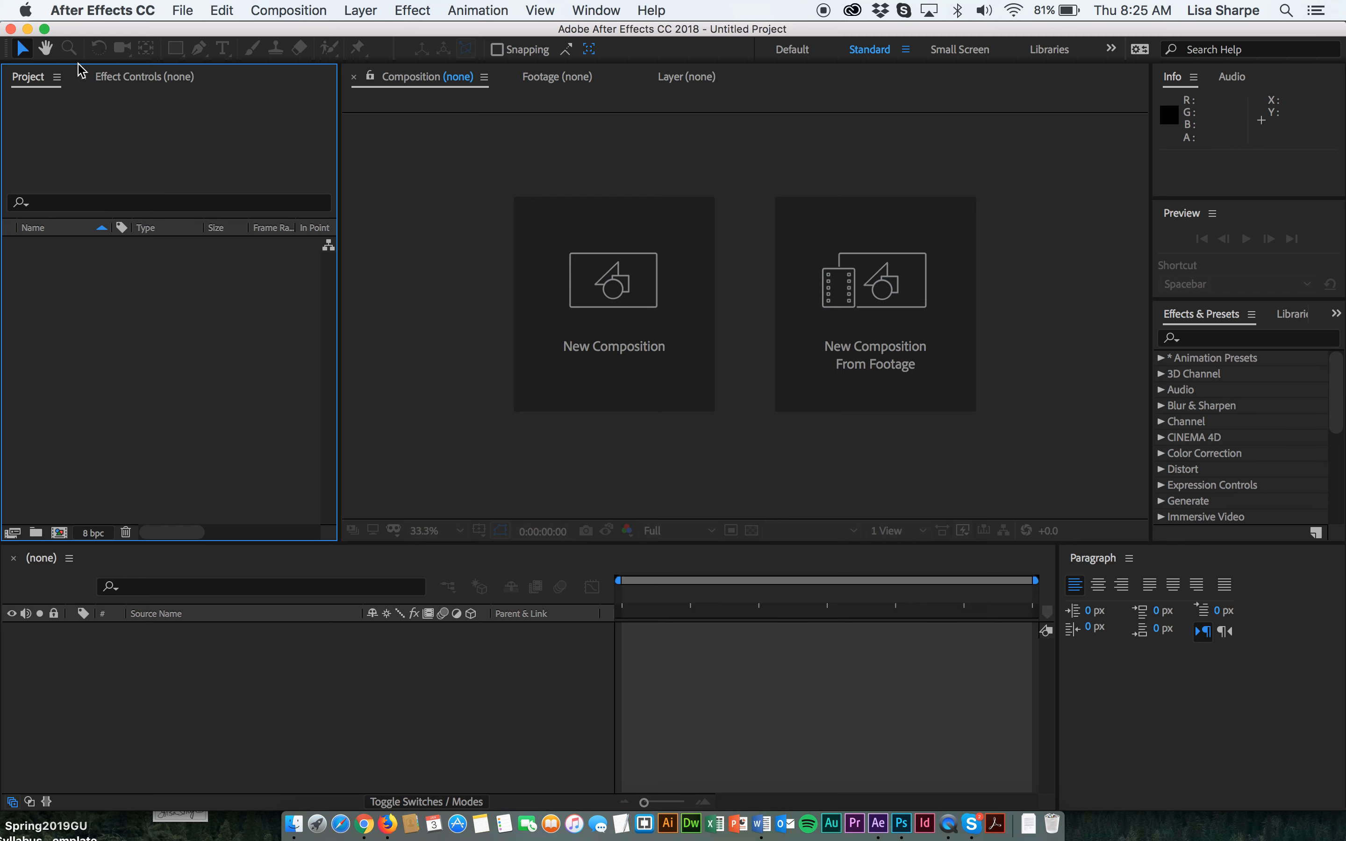
Import film-fest-interface.psd from Project Files Lecture 3 as Composition - Retain Layer Sizes with editable layer styles.
left_click(175, 8)
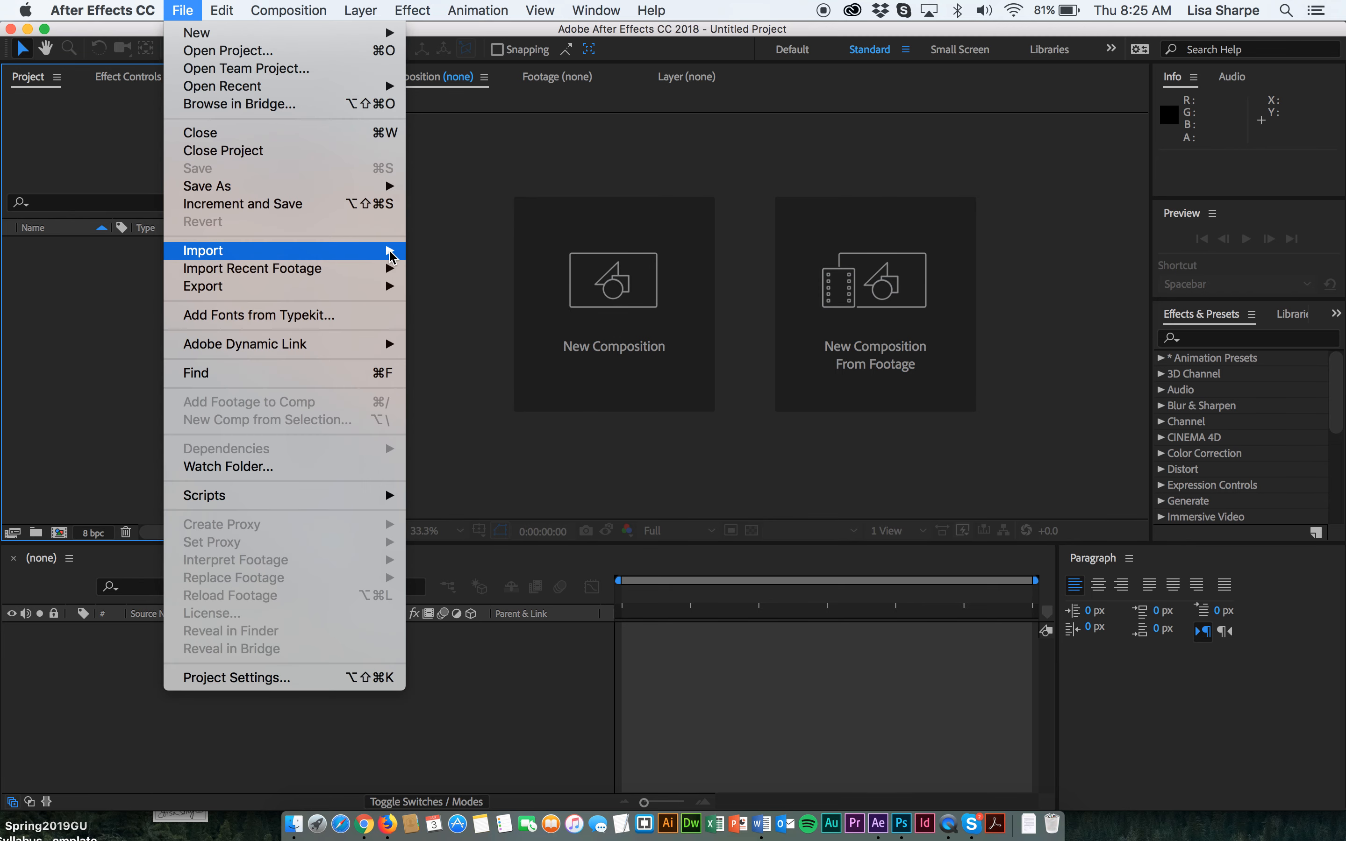
mouse_move(389, 251)
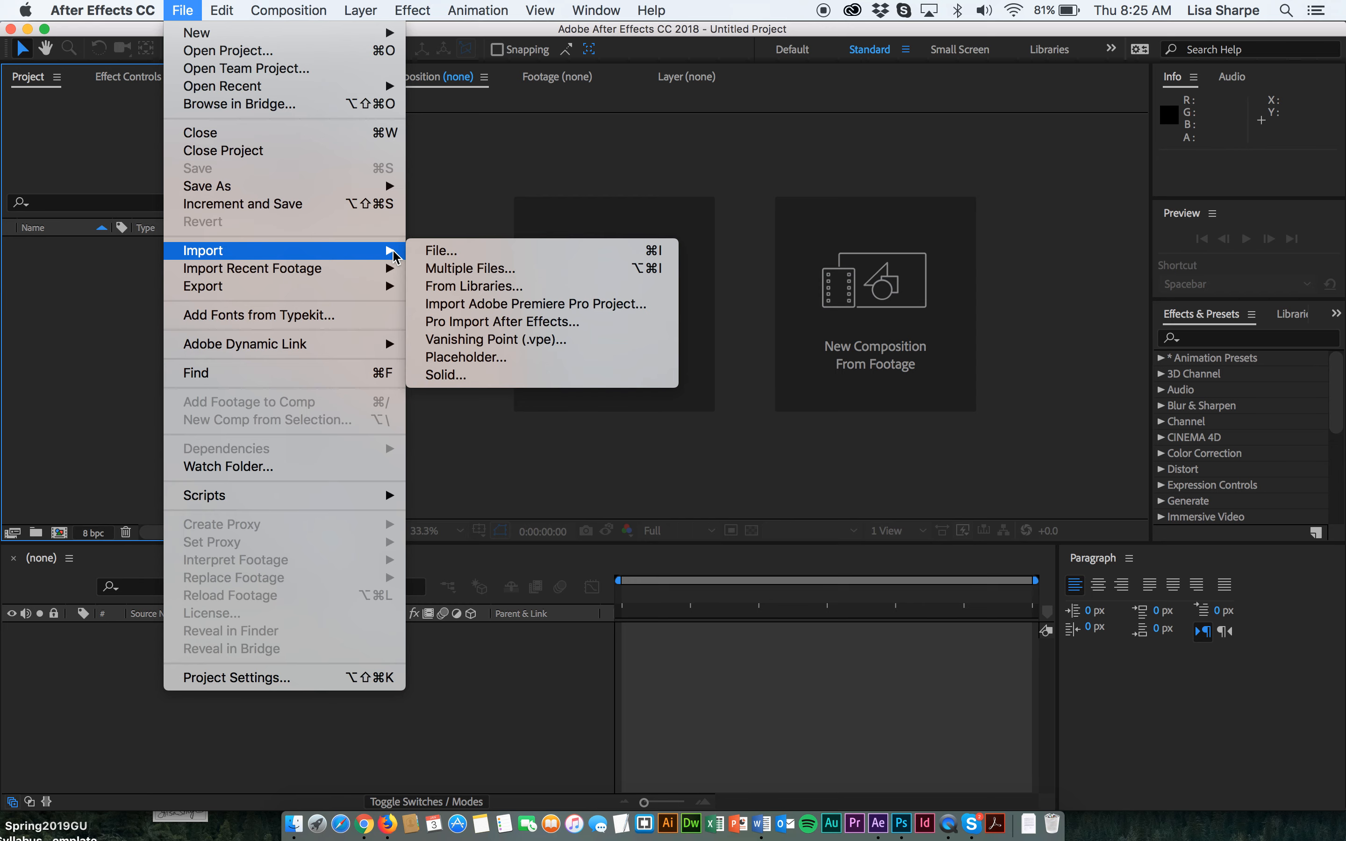
left_click(441, 256)
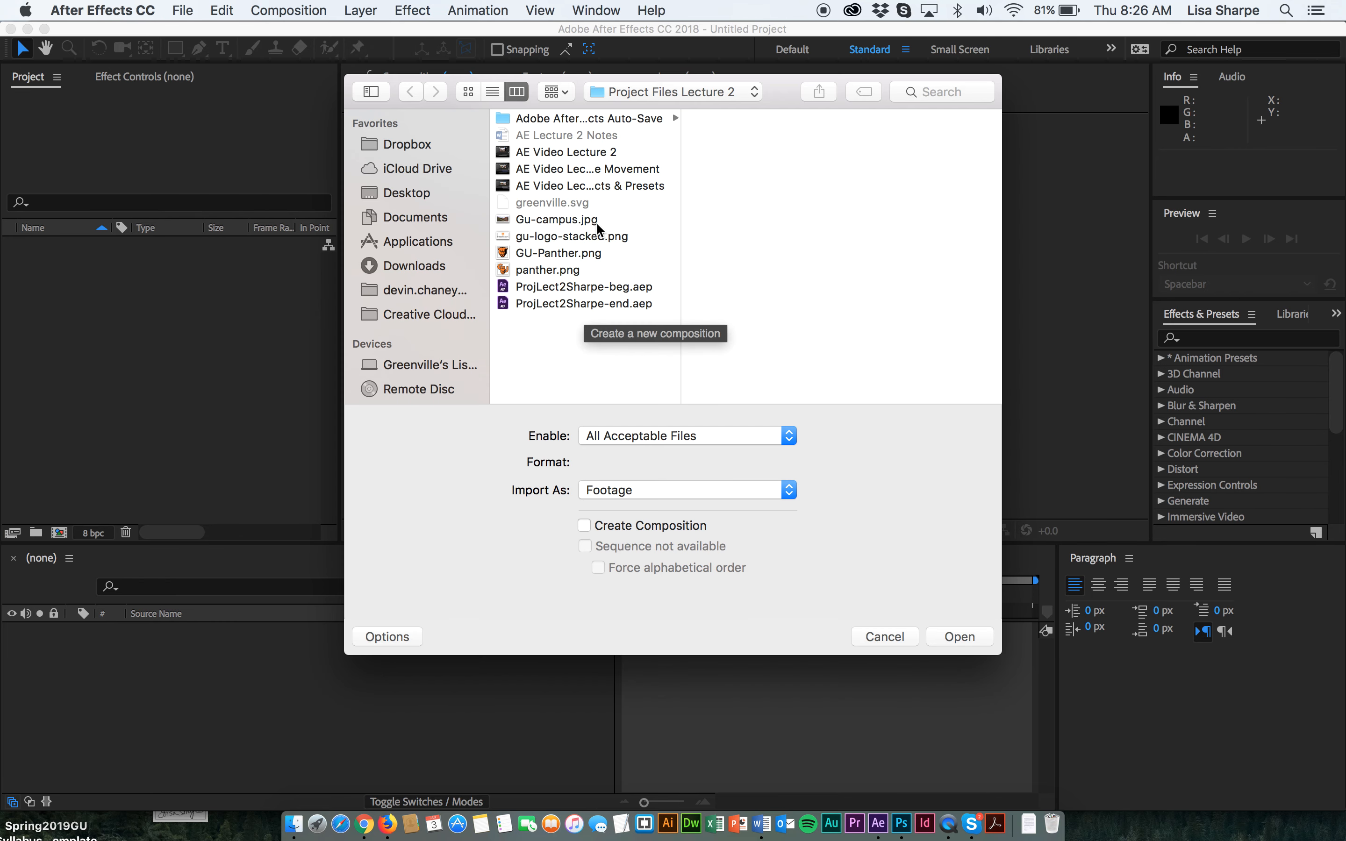
left_click(683, 92)
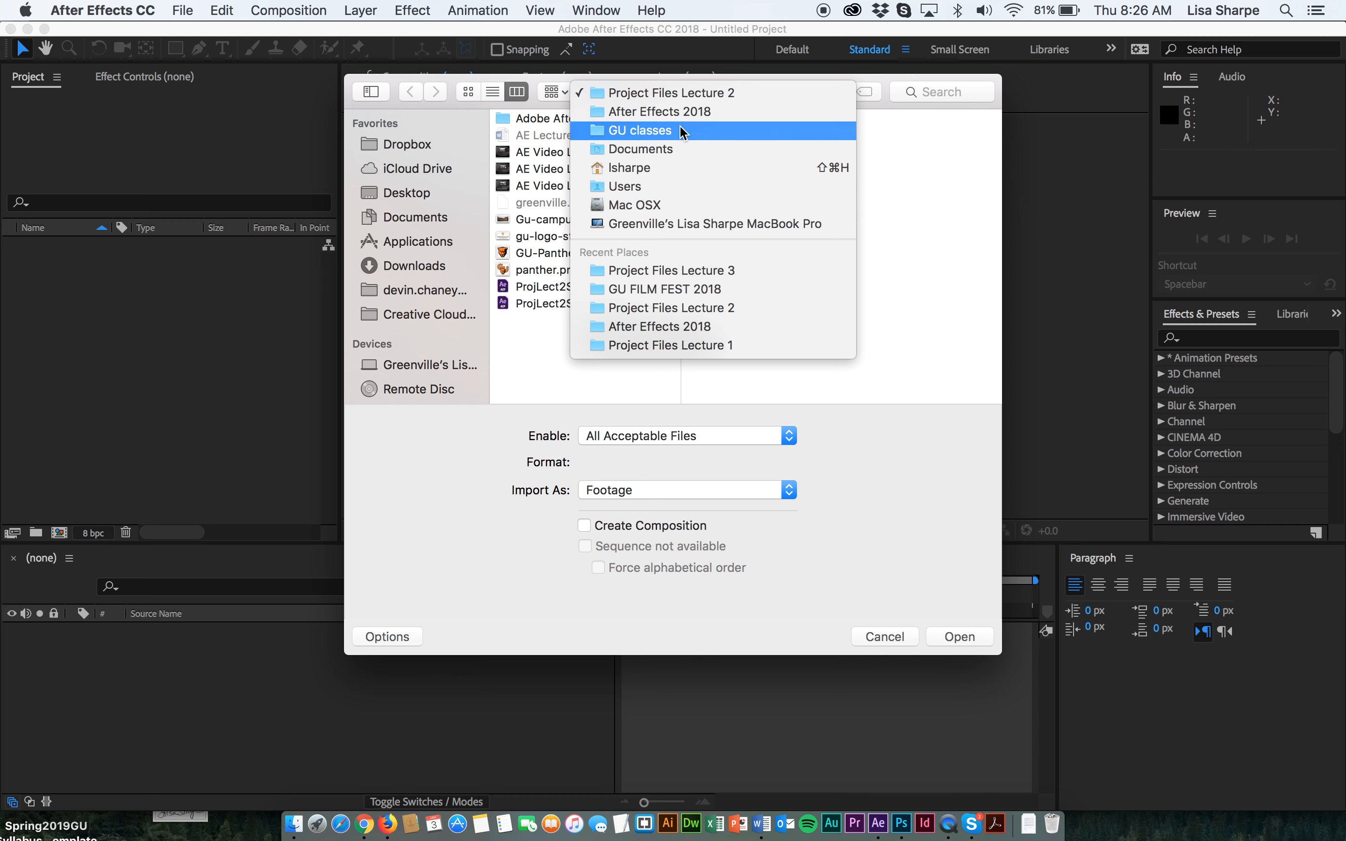
left_click(654, 271)
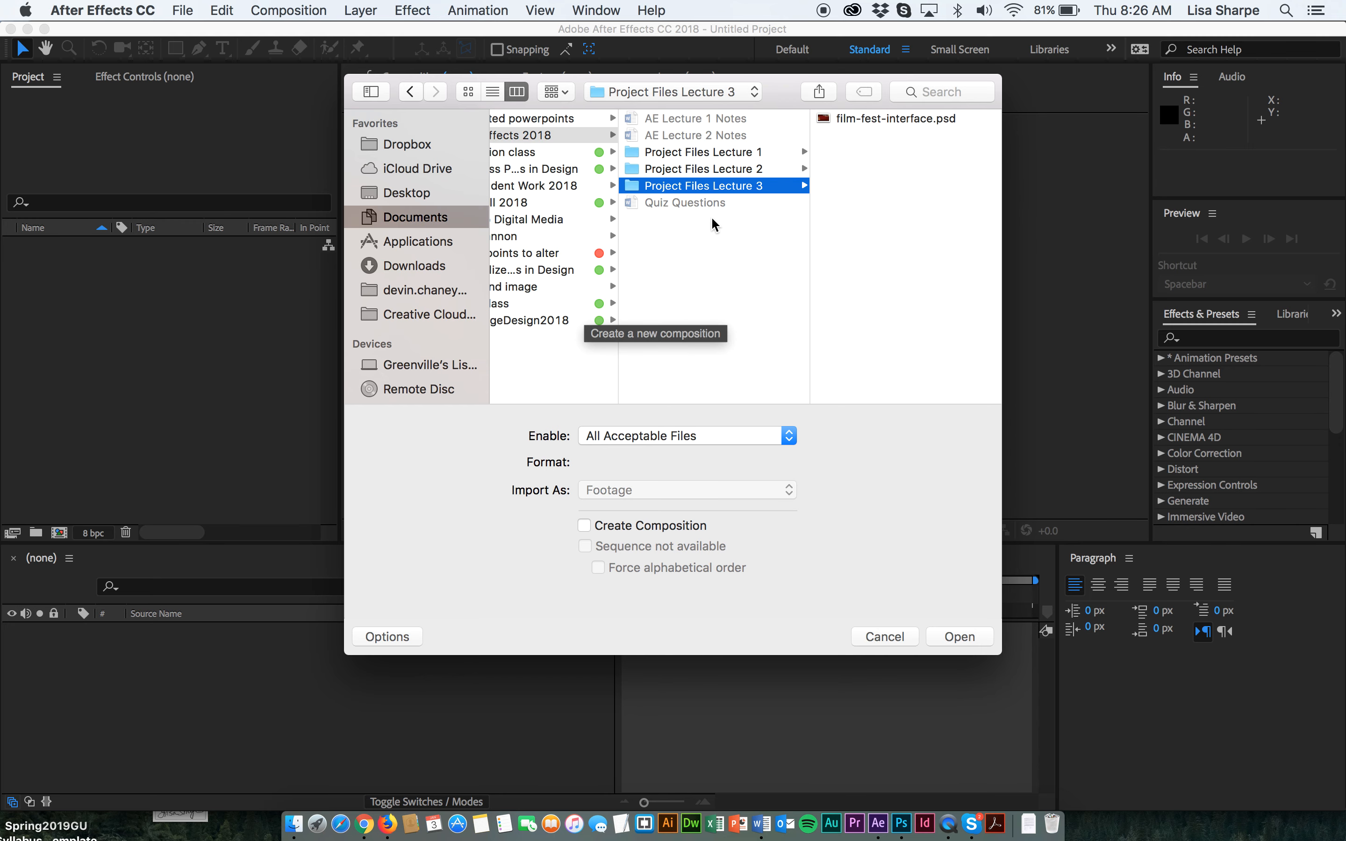
left_click(892, 123)
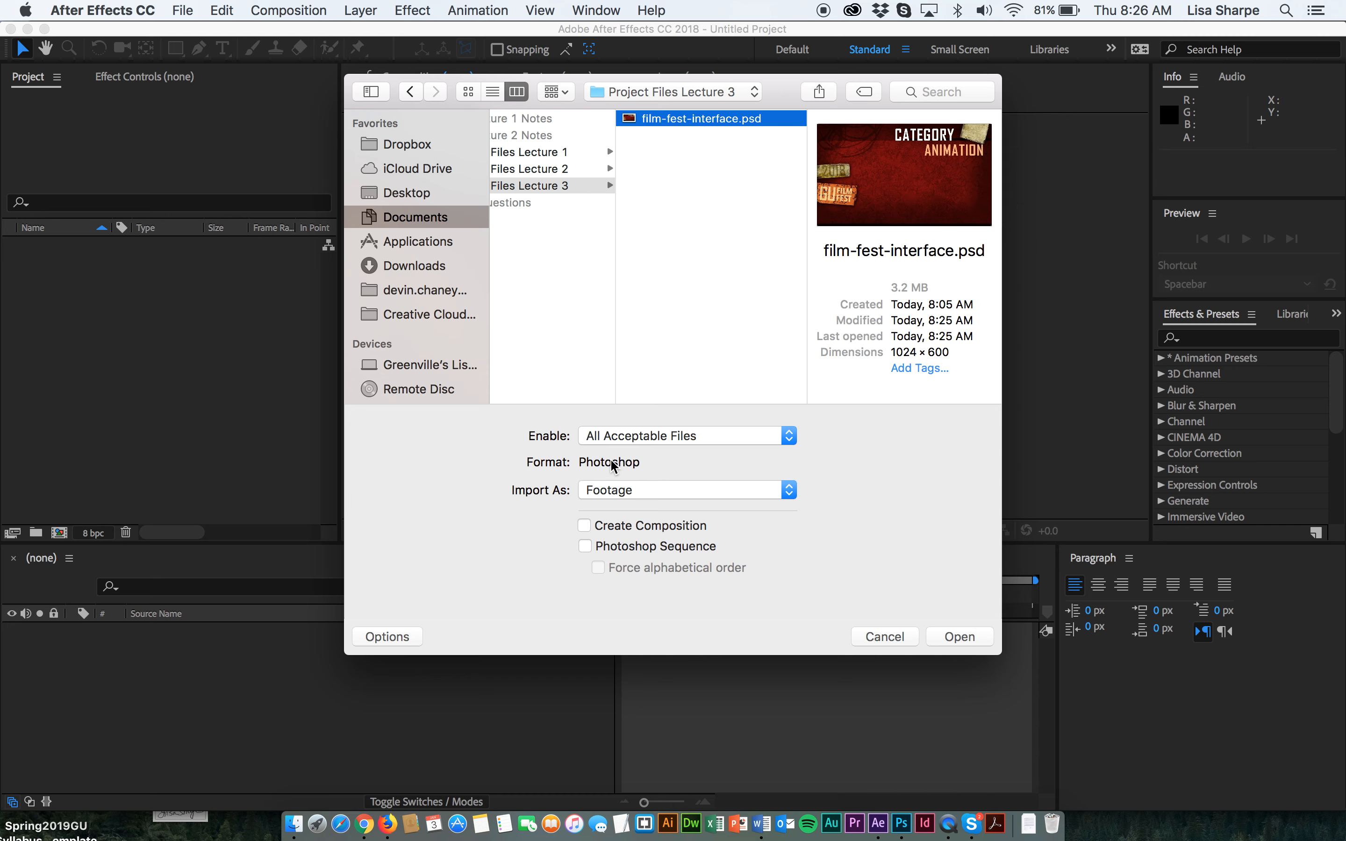
left_click(619, 497)
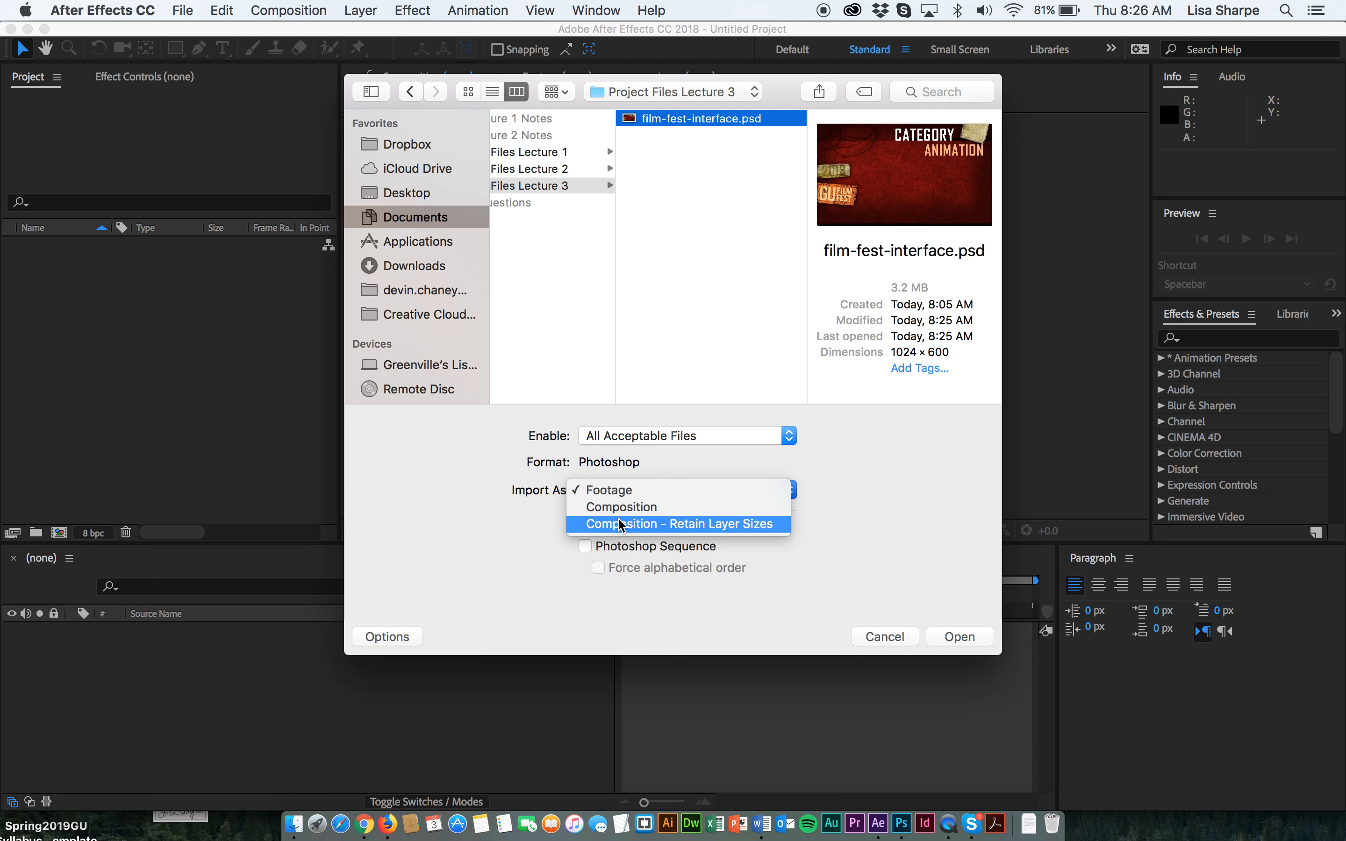
left_click(621, 523)
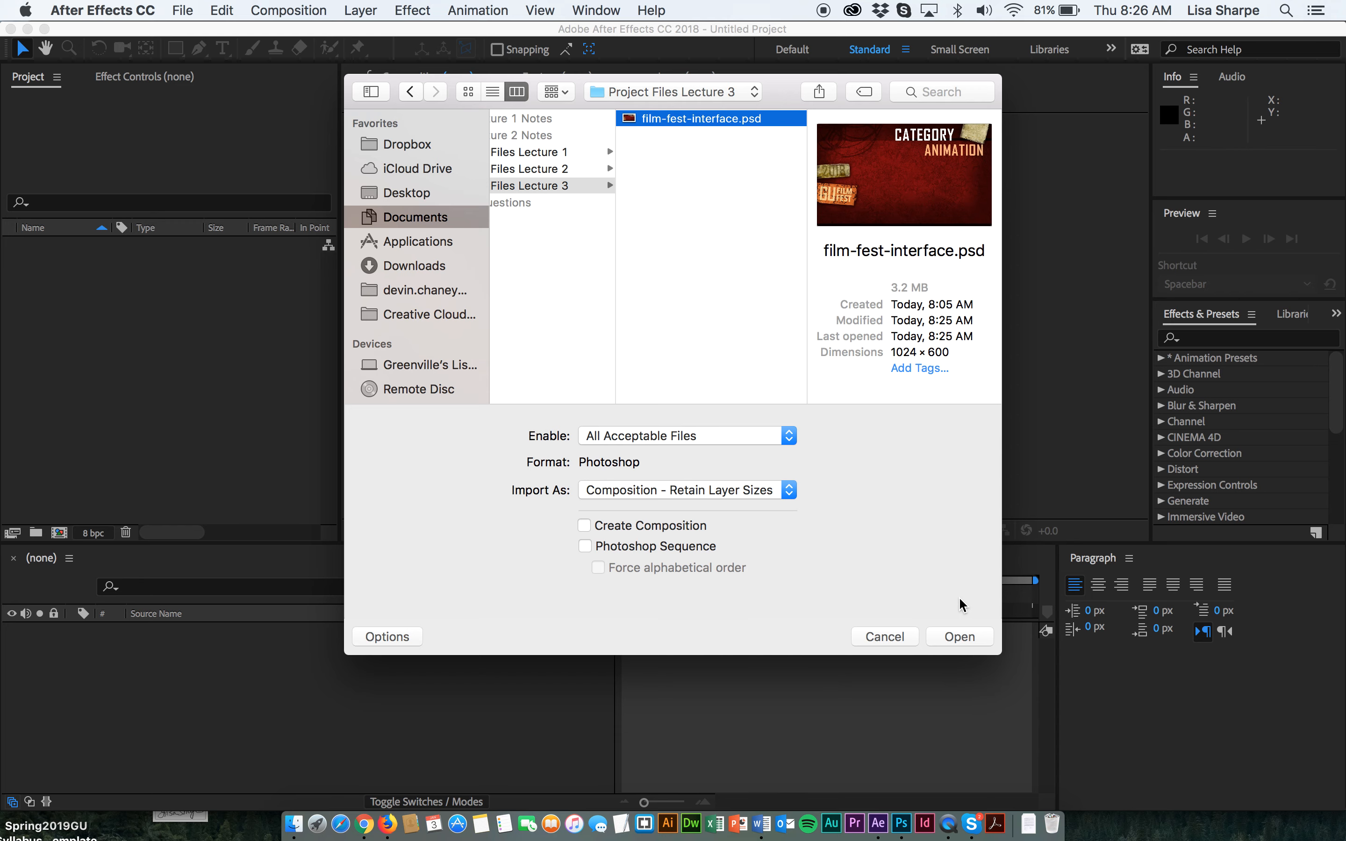
left_click(957, 639)
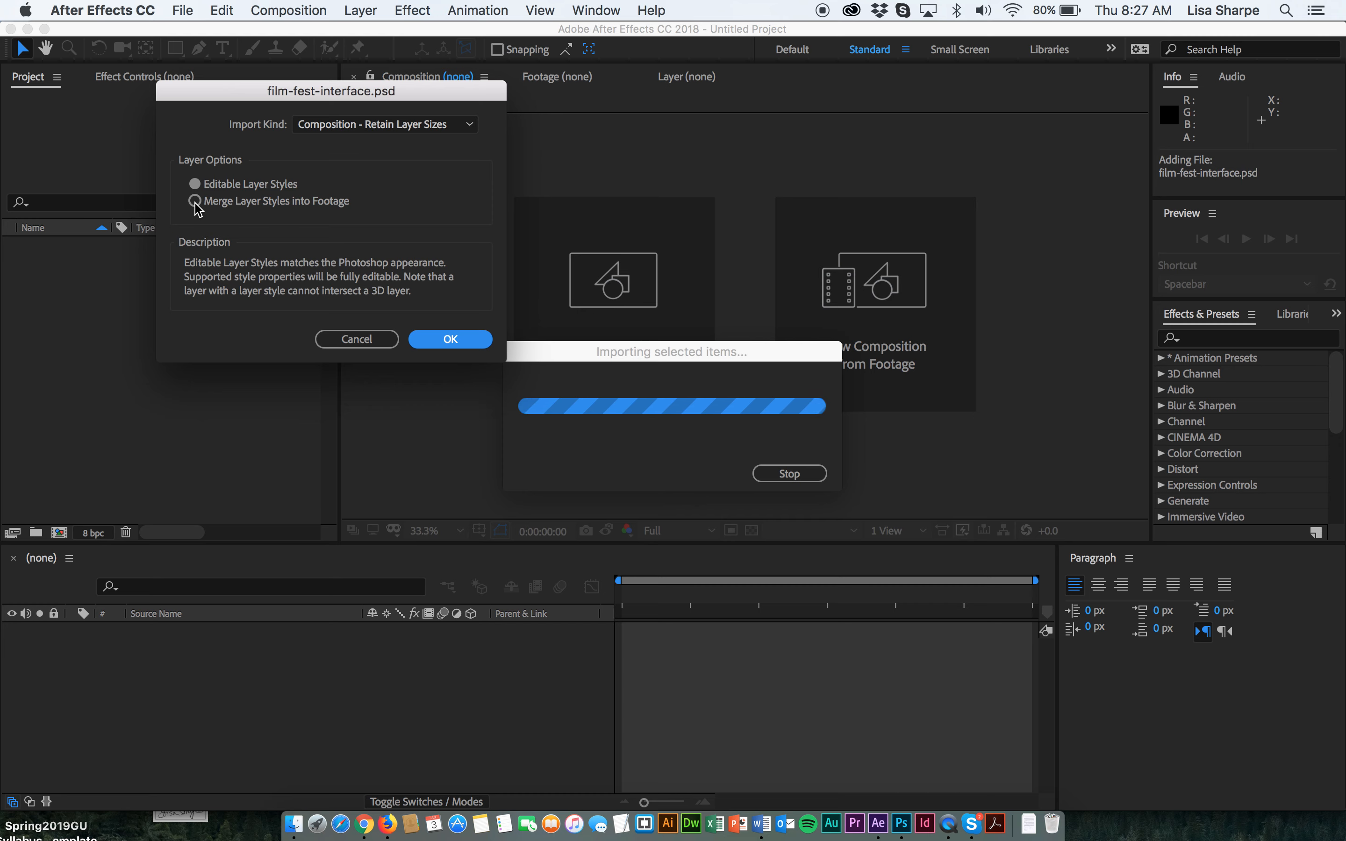
left_click(467, 346)
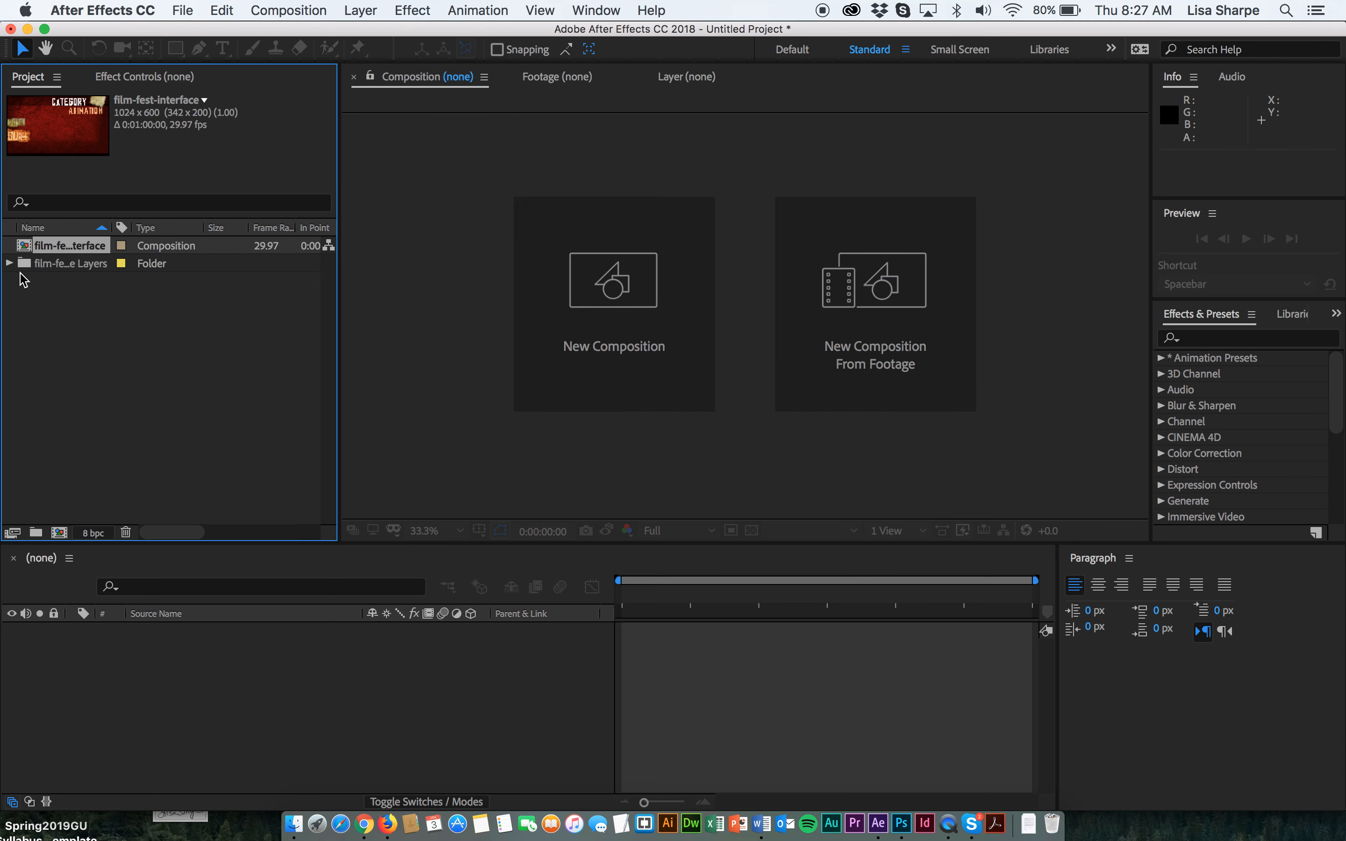
Expand the imported layers folder and open the film-fest-interface composition.
left_click(46, 301)
left_click(70, 248)
left_click(9, 263)
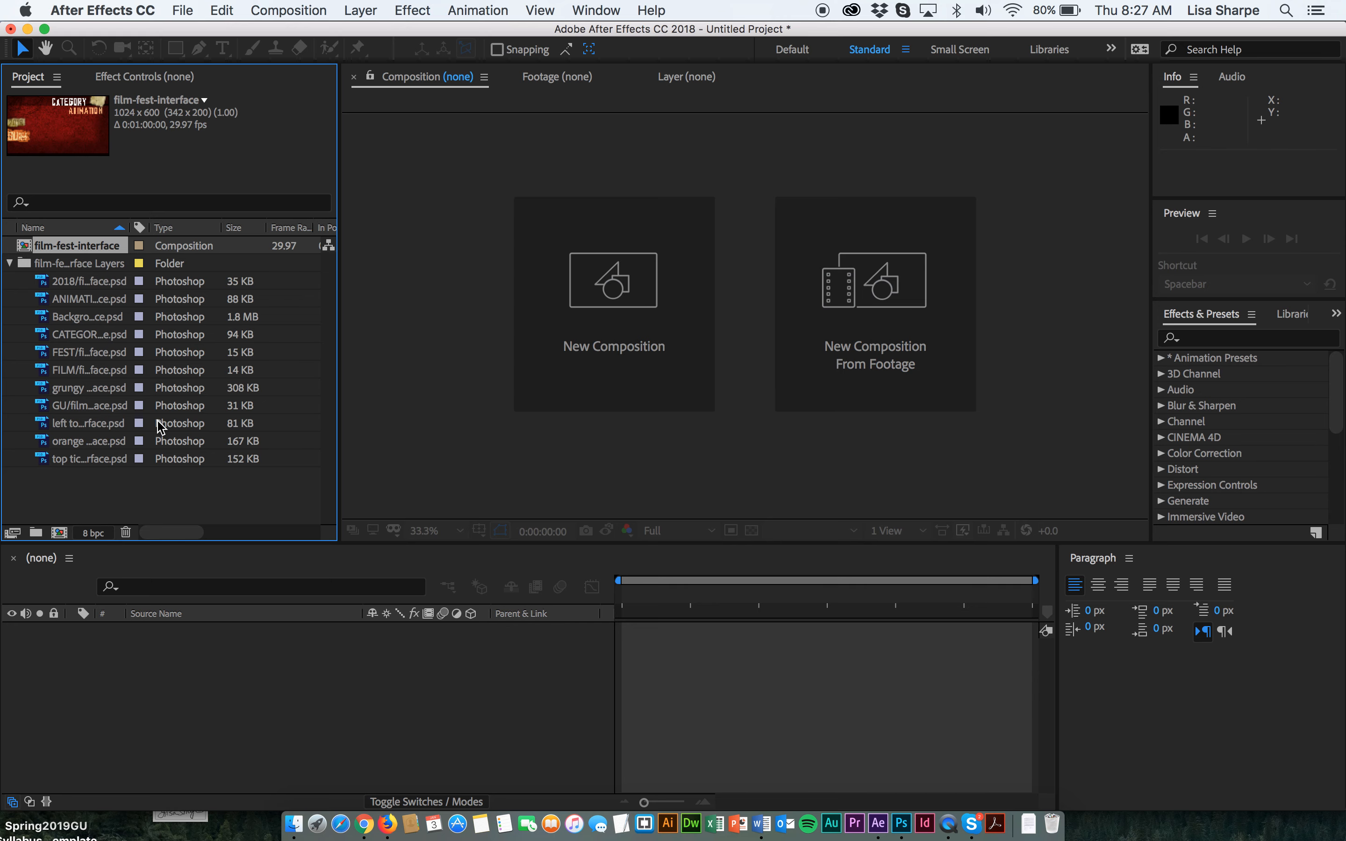
double_click(25, 246)
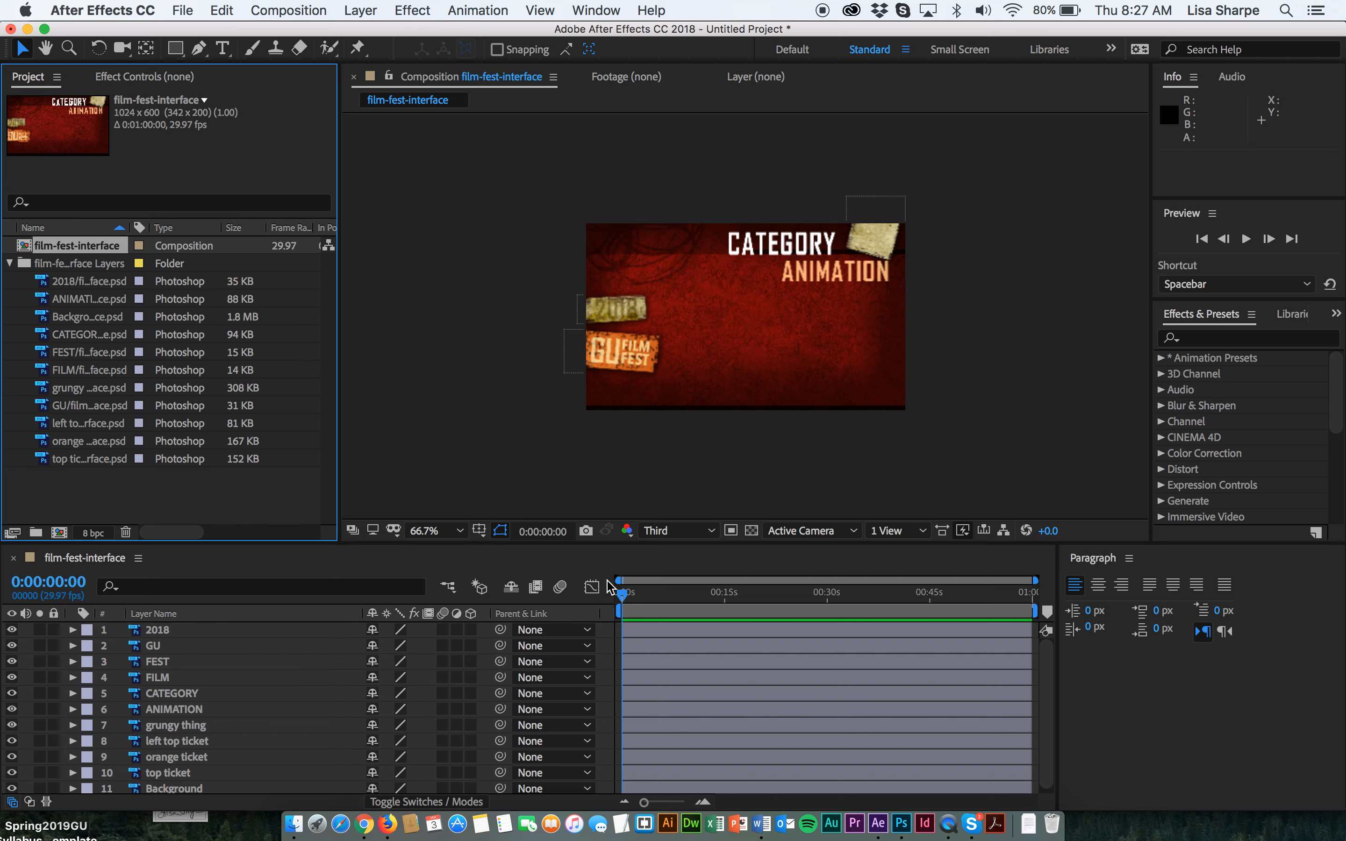
Set the composition viewer magnification to Fit up to 200%.
left_click_drag(624, 594, 601, 631)
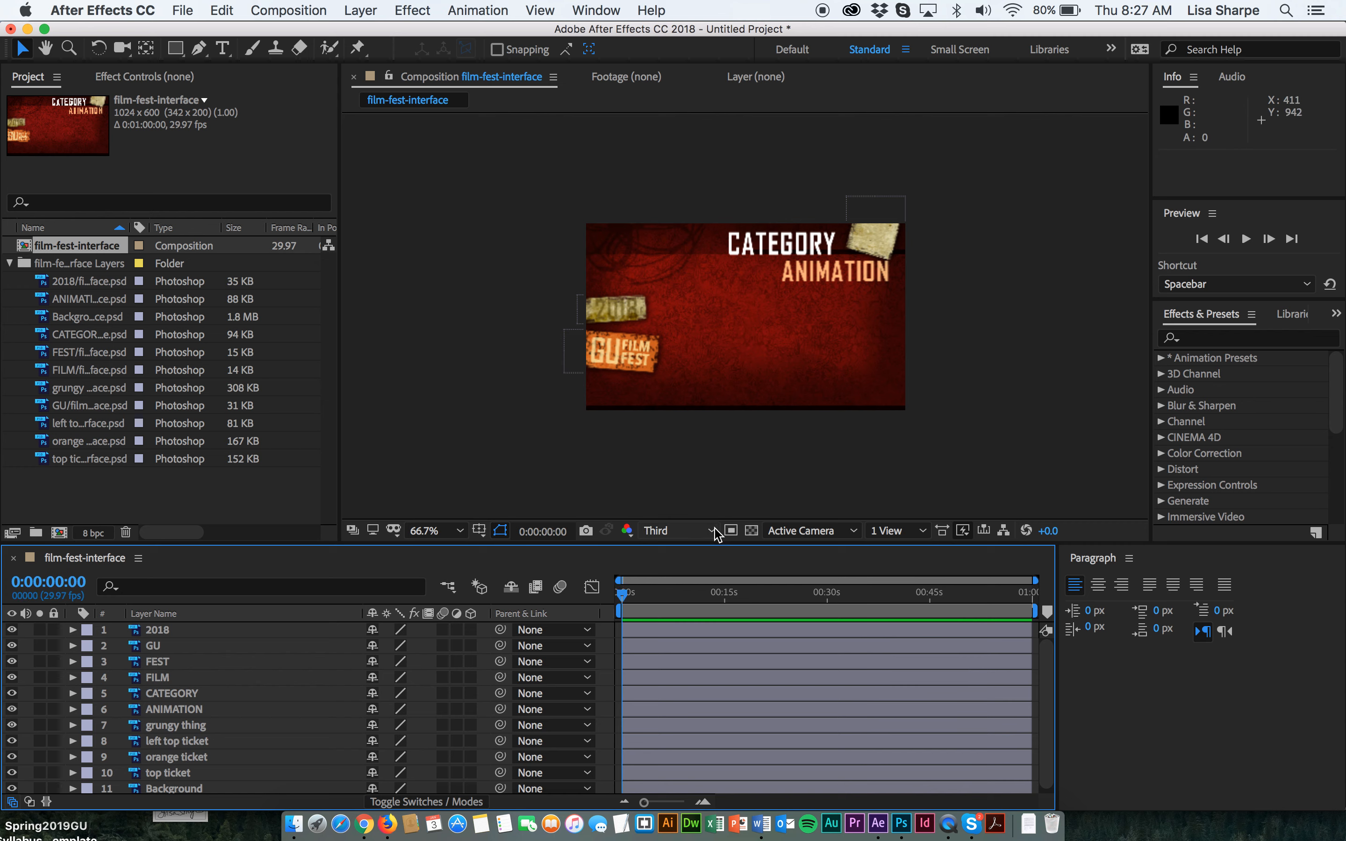
left_click(462, 531)
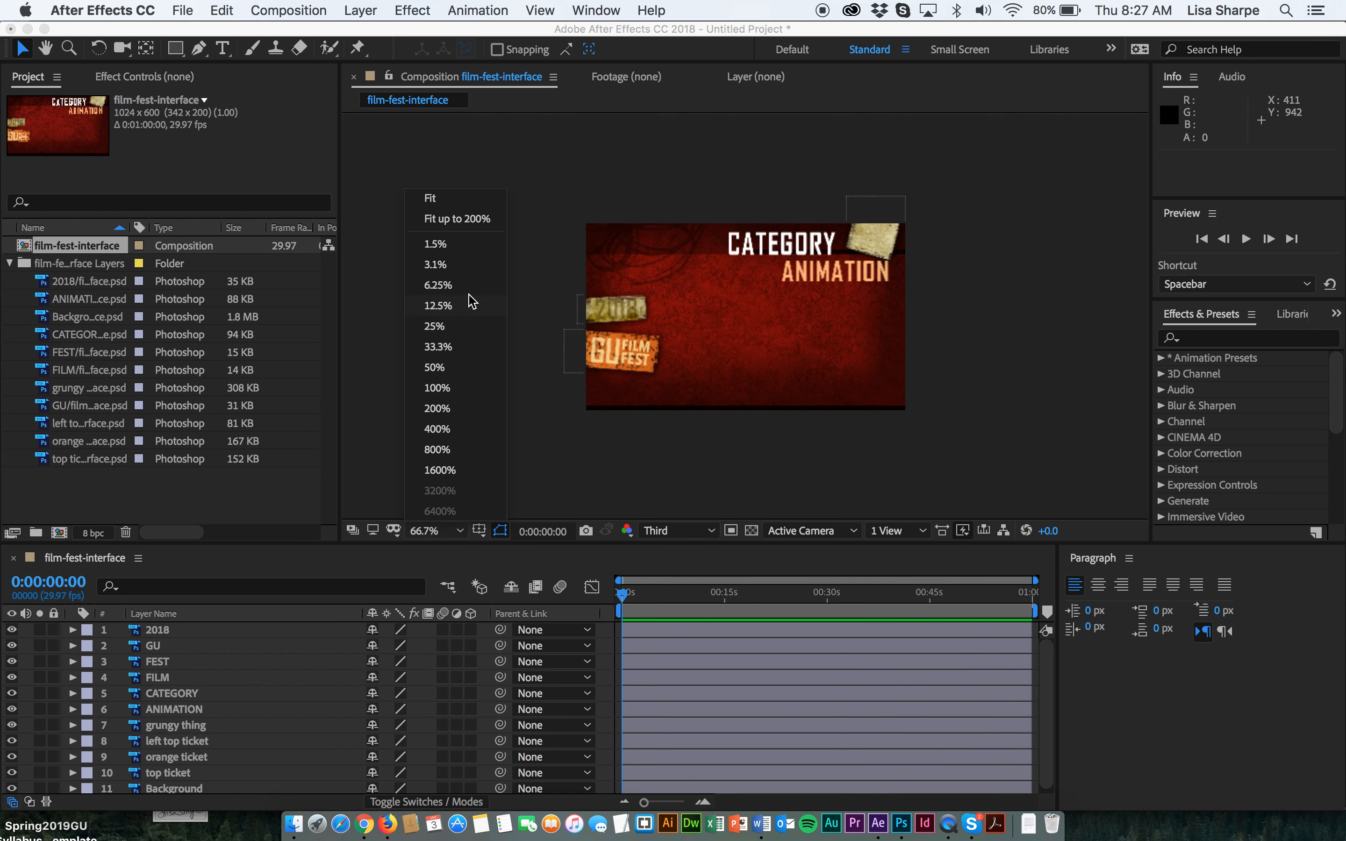
left_click(468, 217)
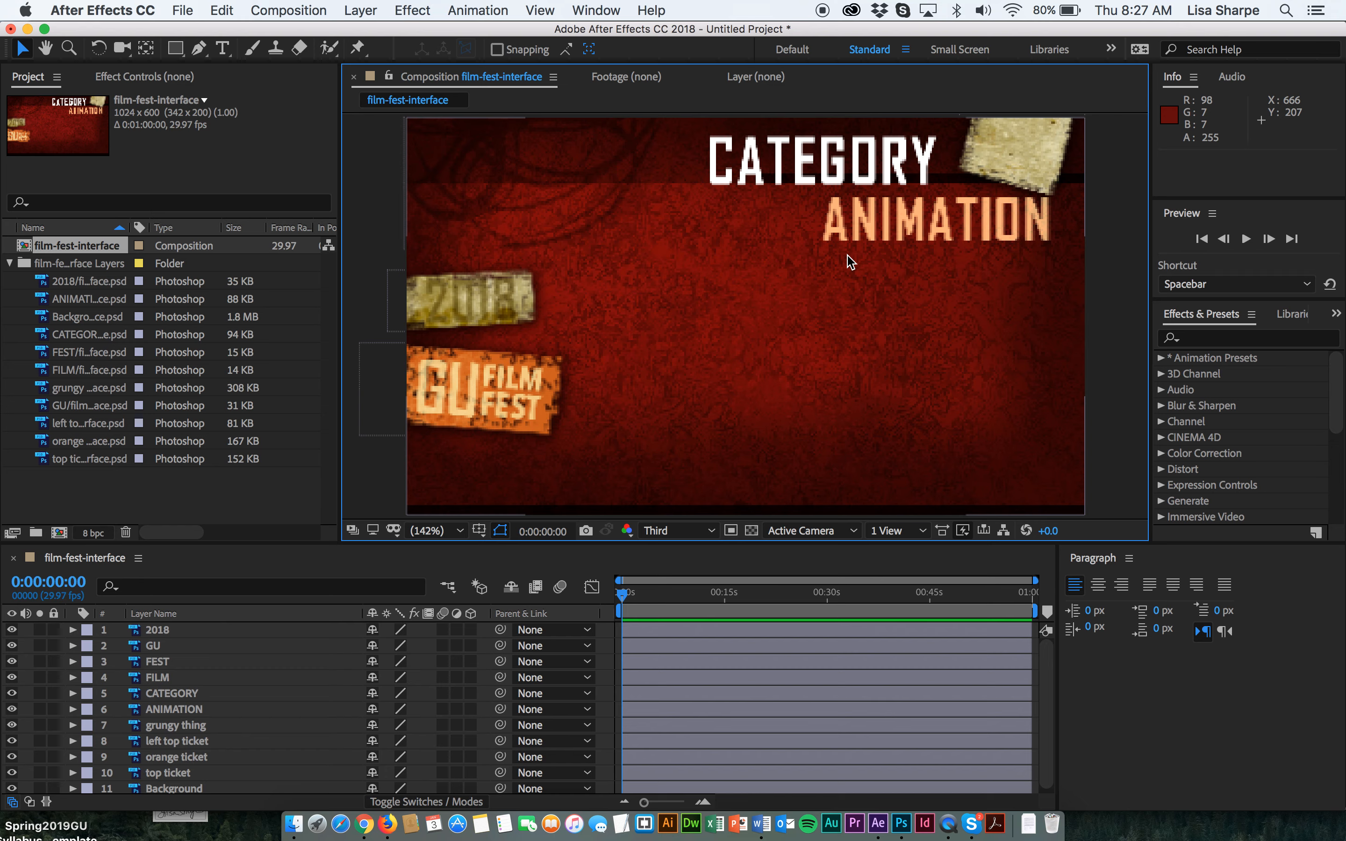
Save the project as Proj3-beg.aep in the Project Files Lecture 3 folder.
left_click(182, 9)
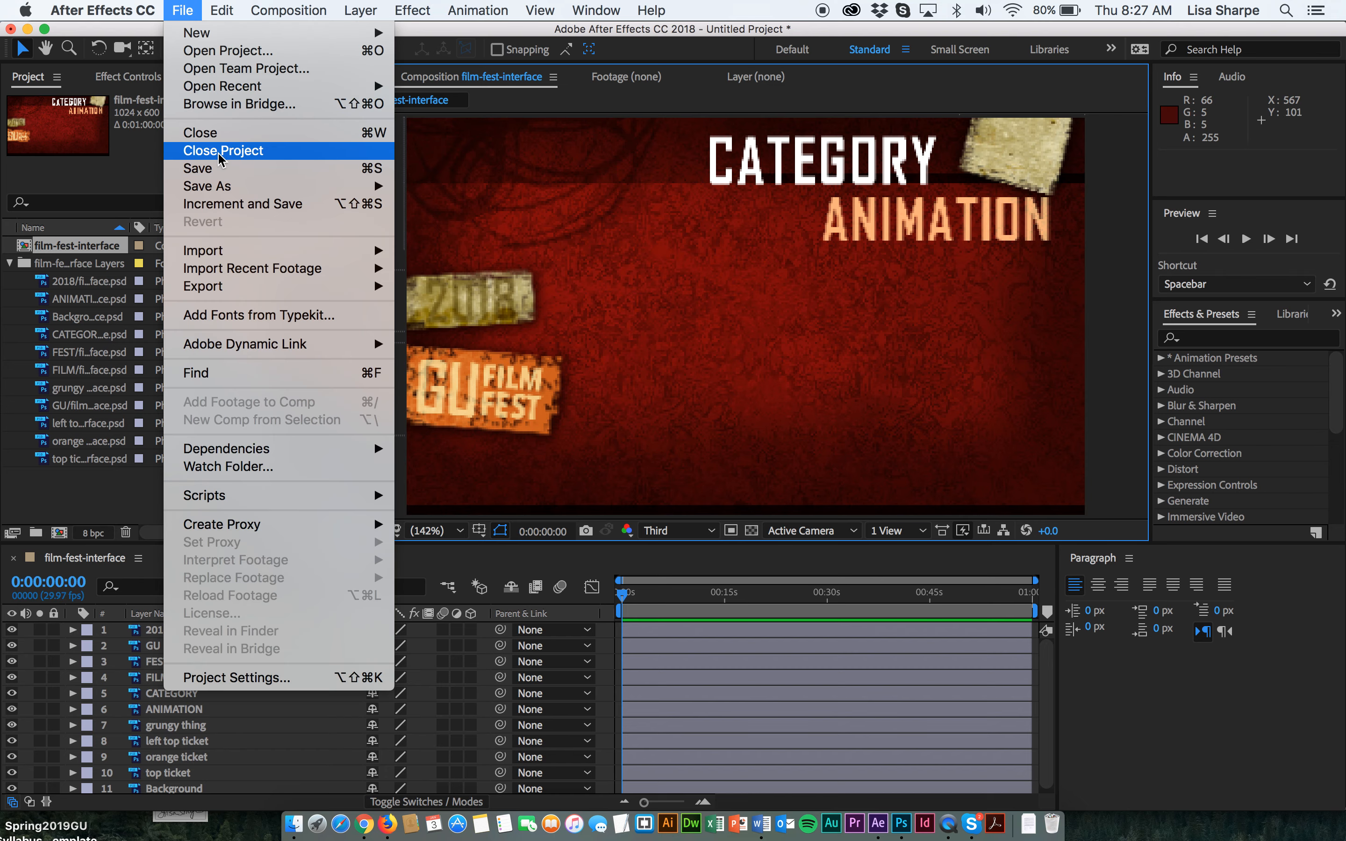
mouse_move(220, 194)
left_click(445, 188)
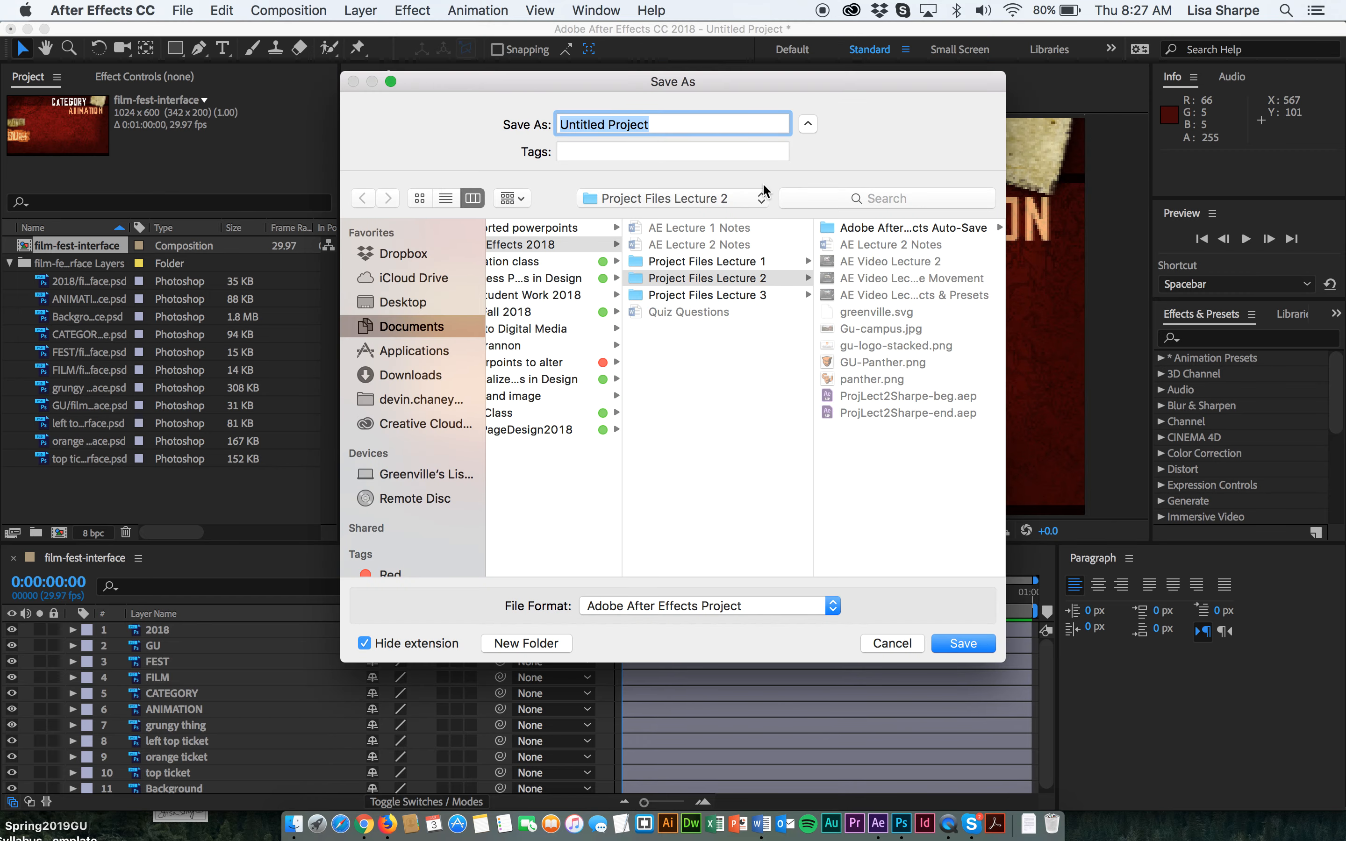
left_click(702, 295)
left_click(679, 123)
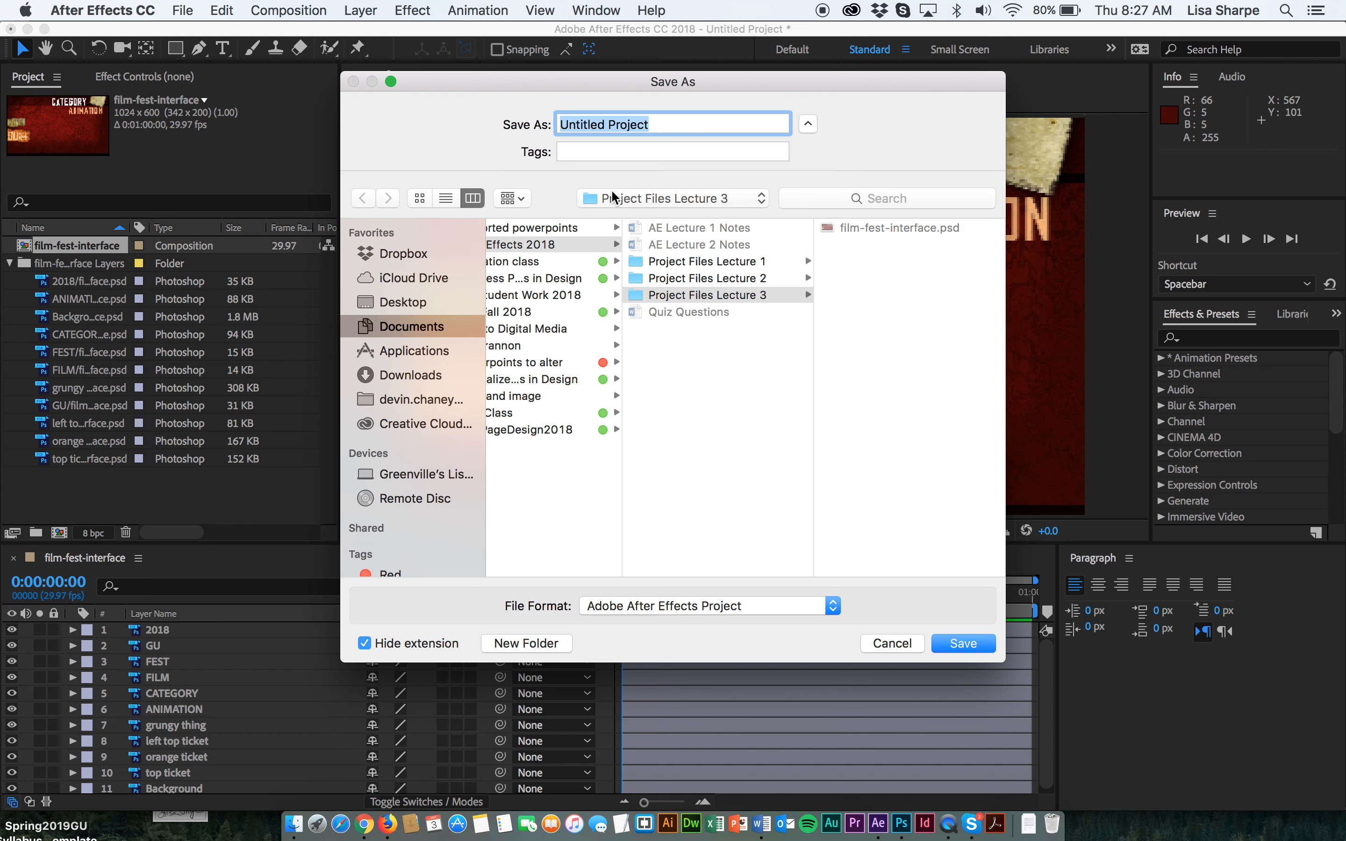
left_click(694, 281)
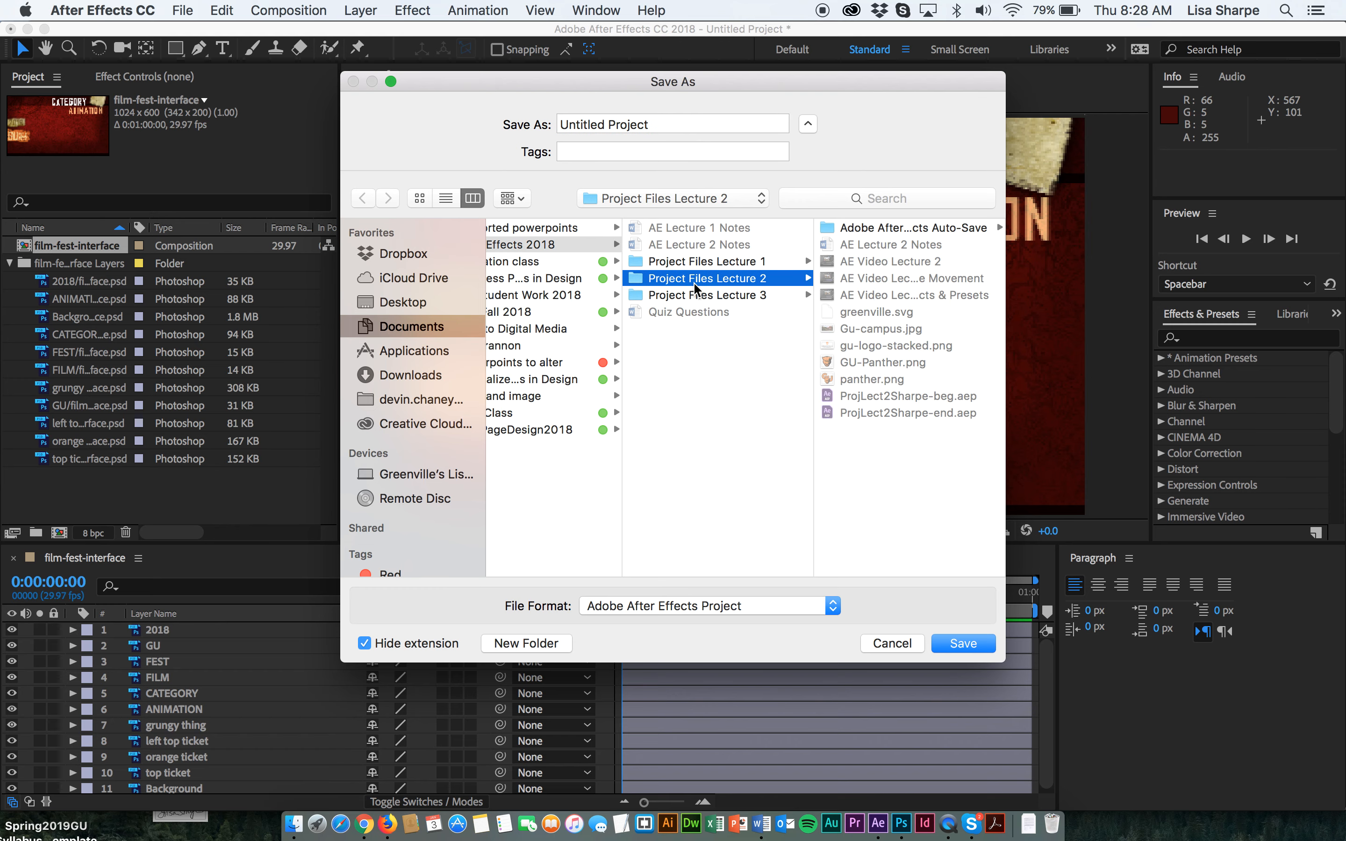
left_click(694, 295)
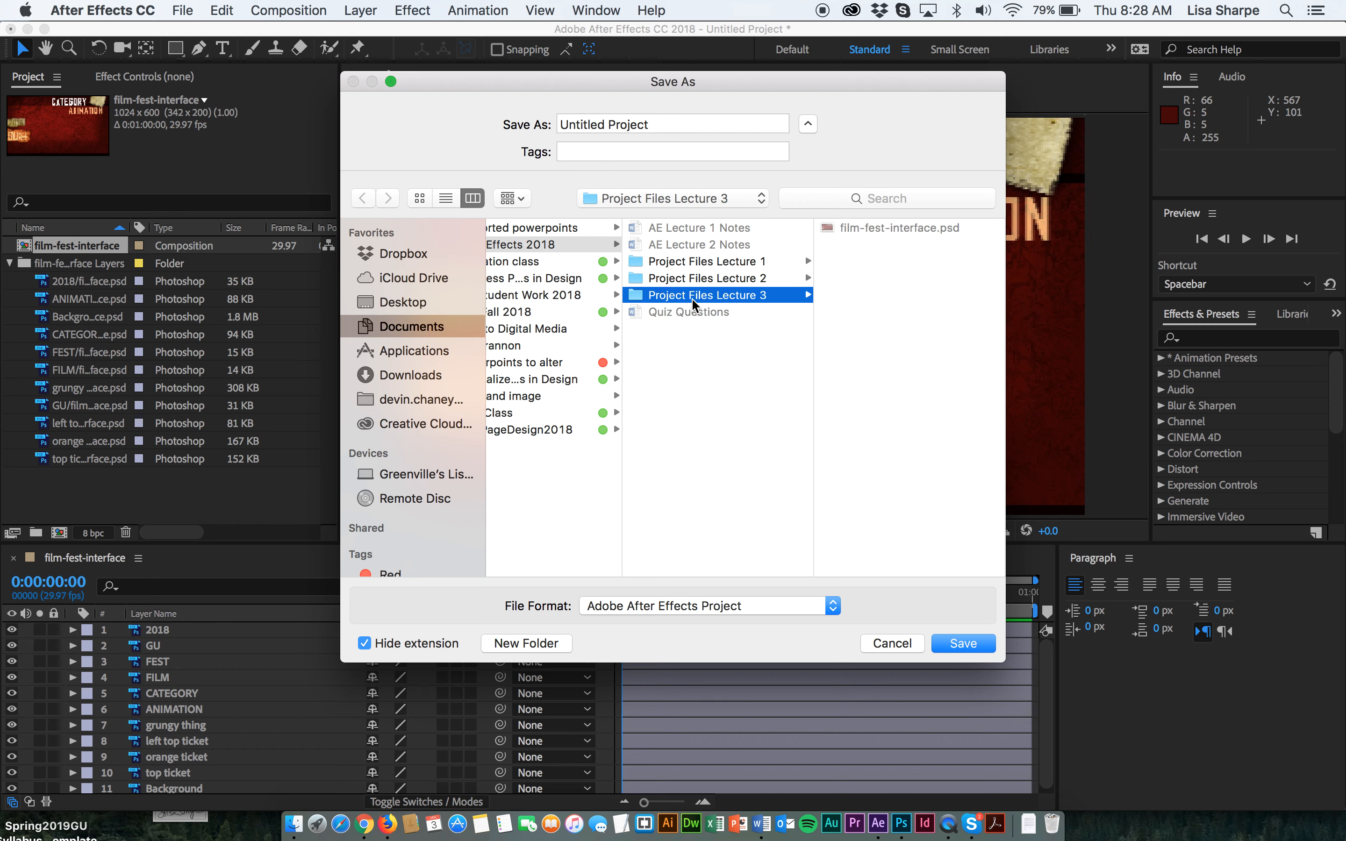
left_click(663, 129)
type("Proj3-beg")
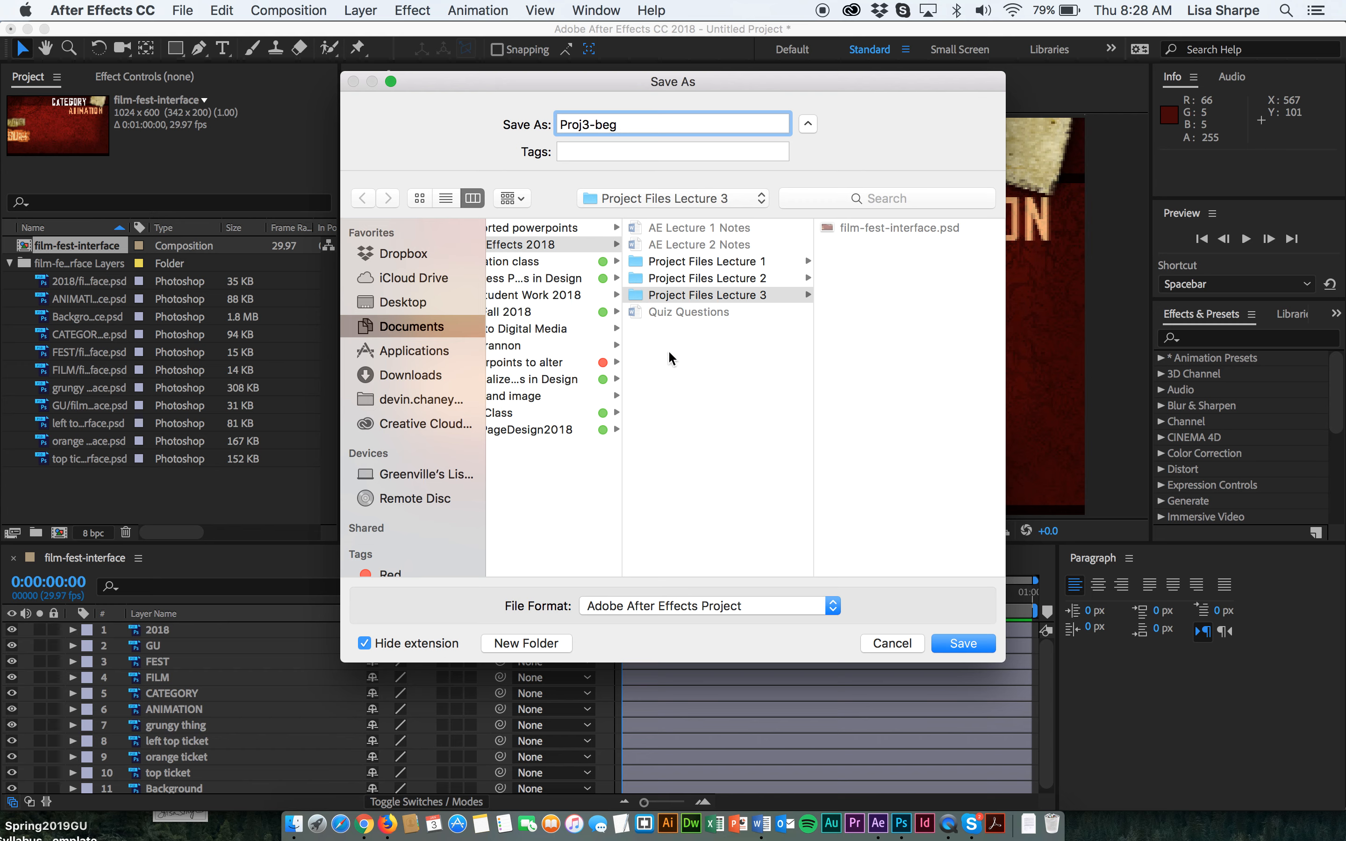
left_click(365, 643)
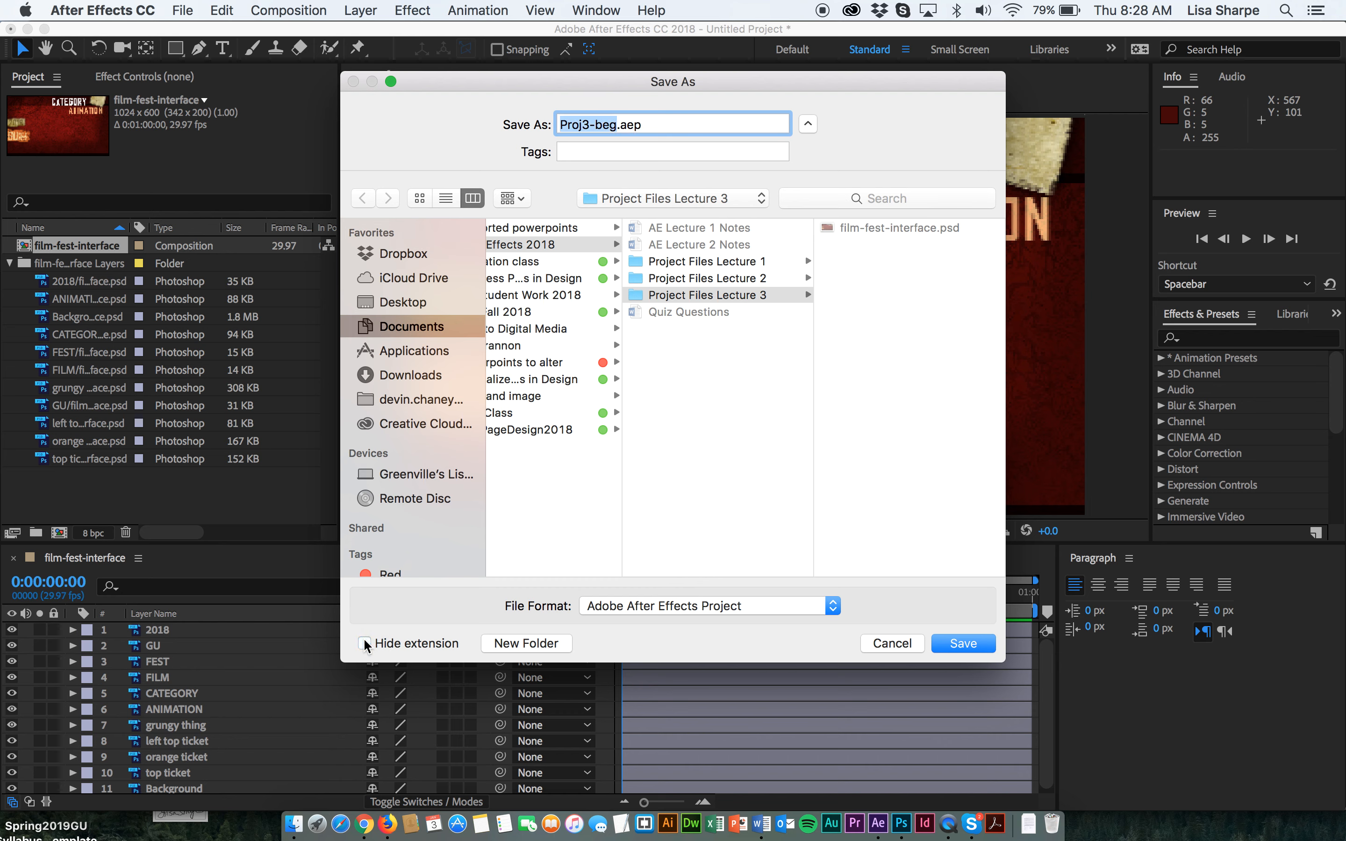
left_click(365, 643)
left_click(968, 646)
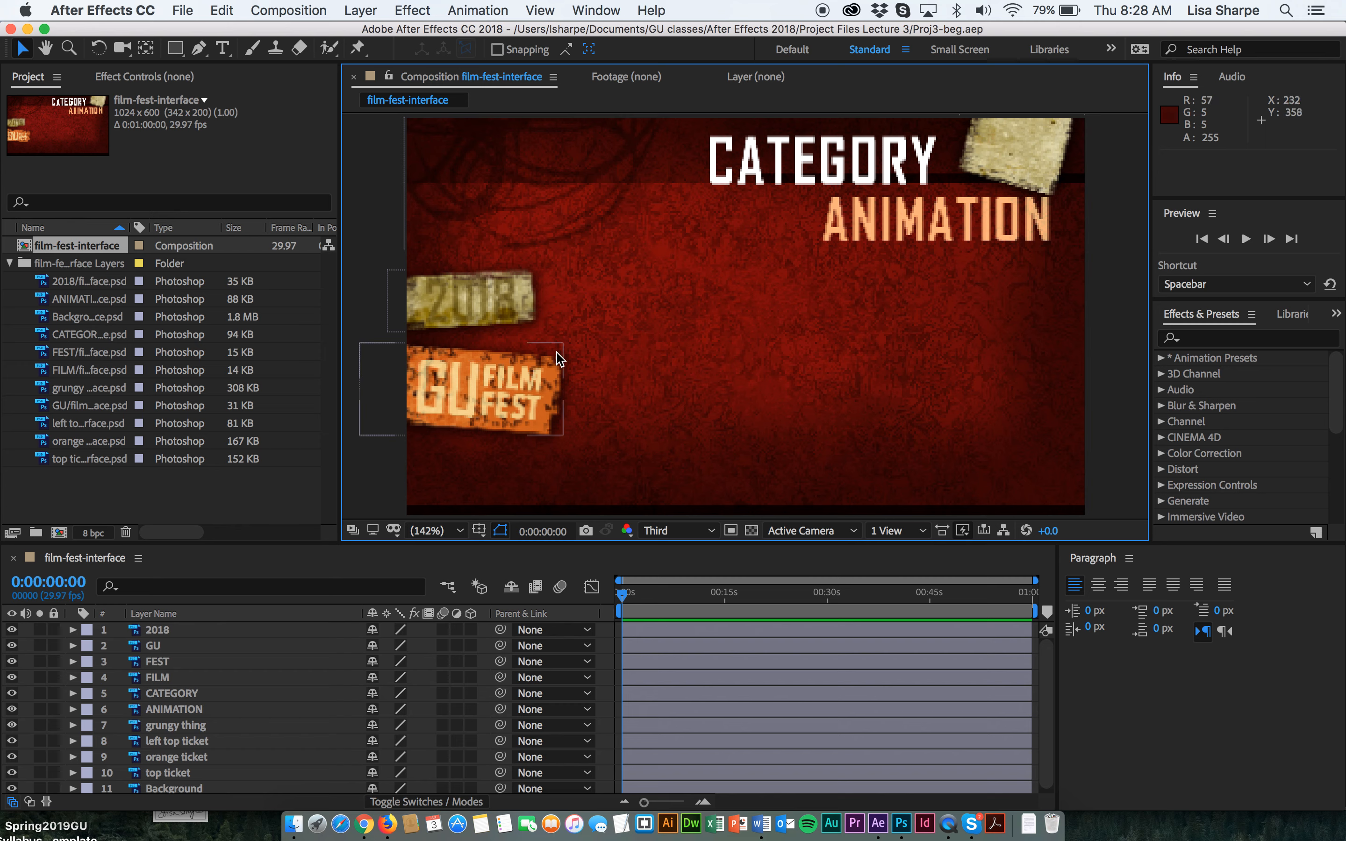
Switch the viewer resolution to Full and then back to Third.
left_click(708, 535)
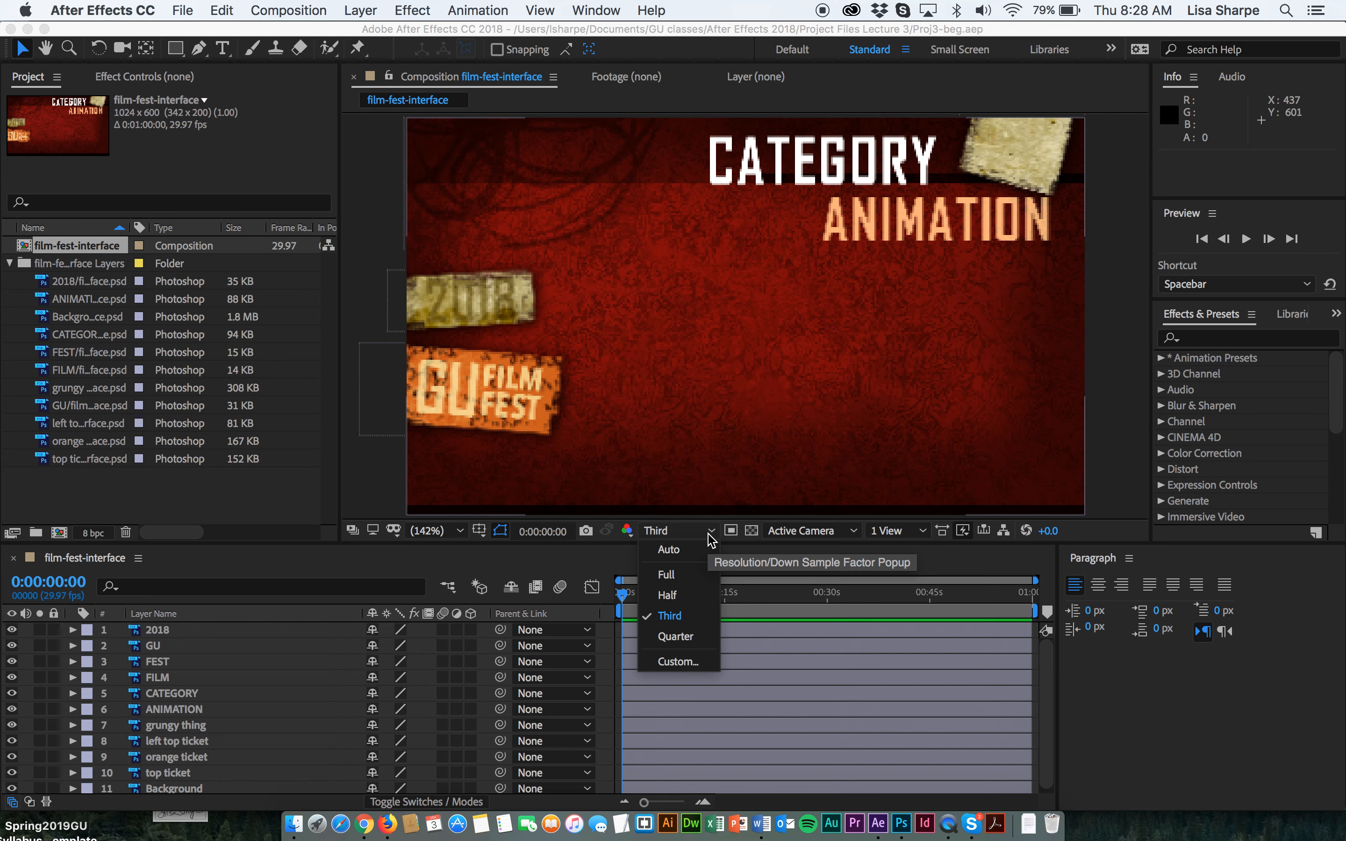
left_click(682, 581)
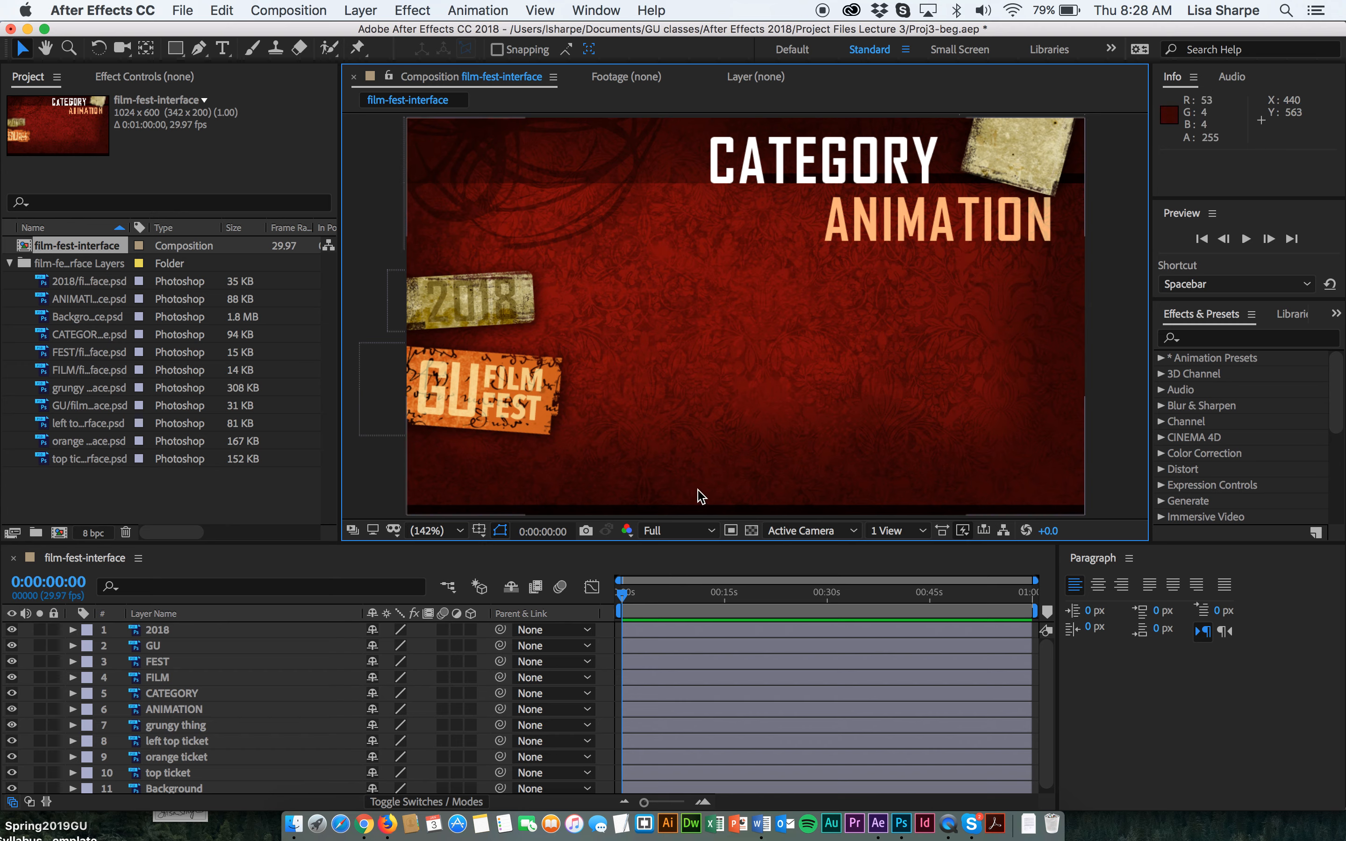
left_click(714, 532)
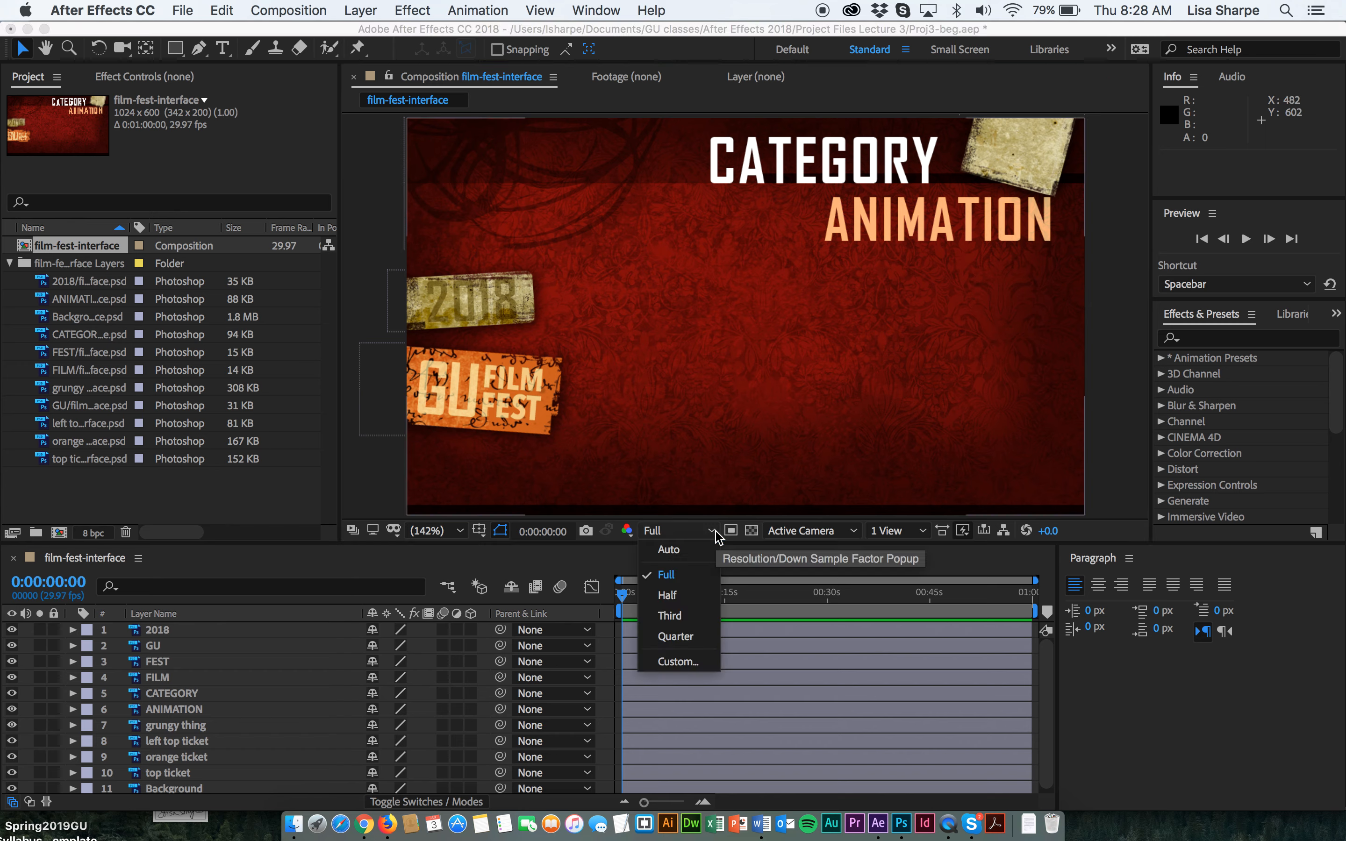
left_click(685, 614)
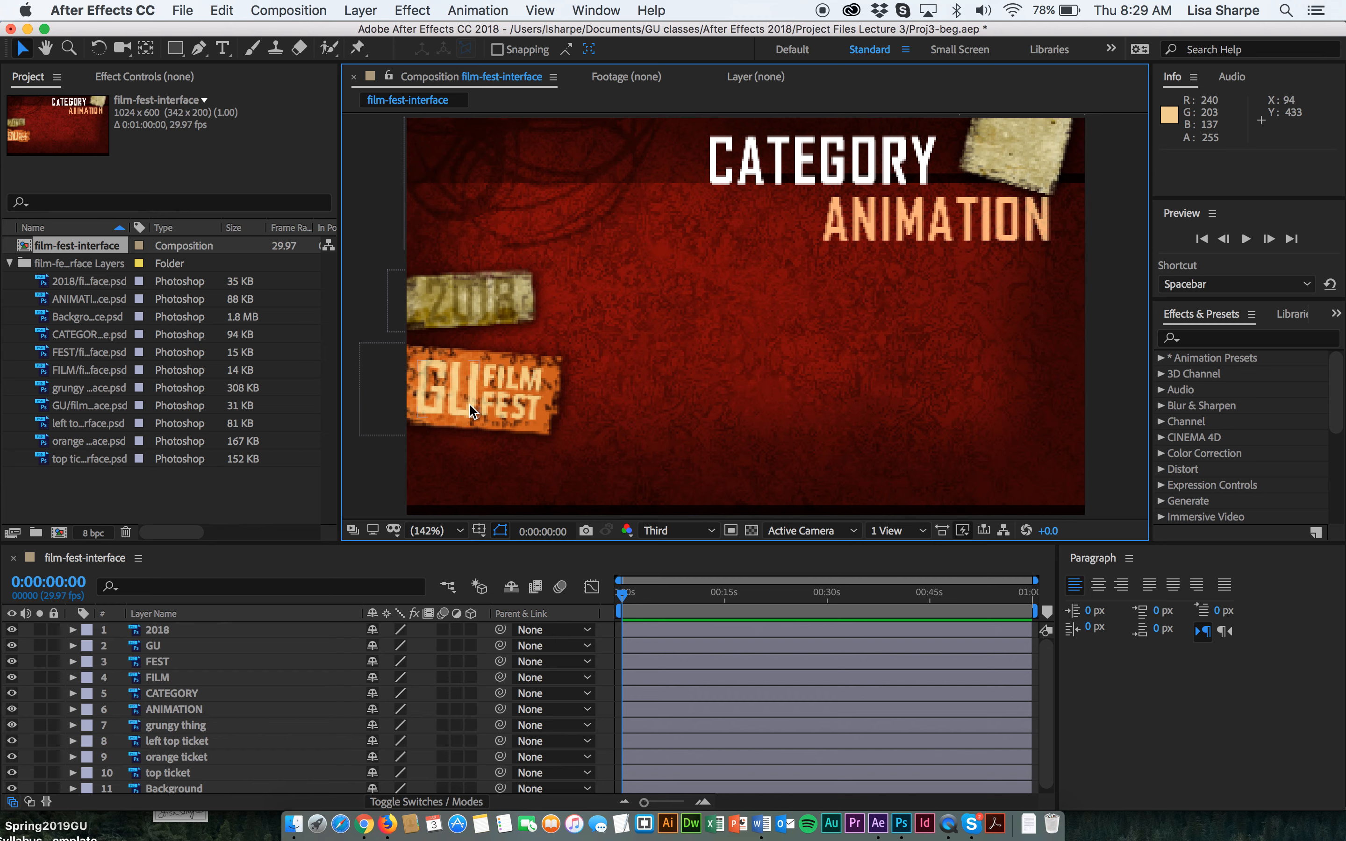
key("ctrl+Up")
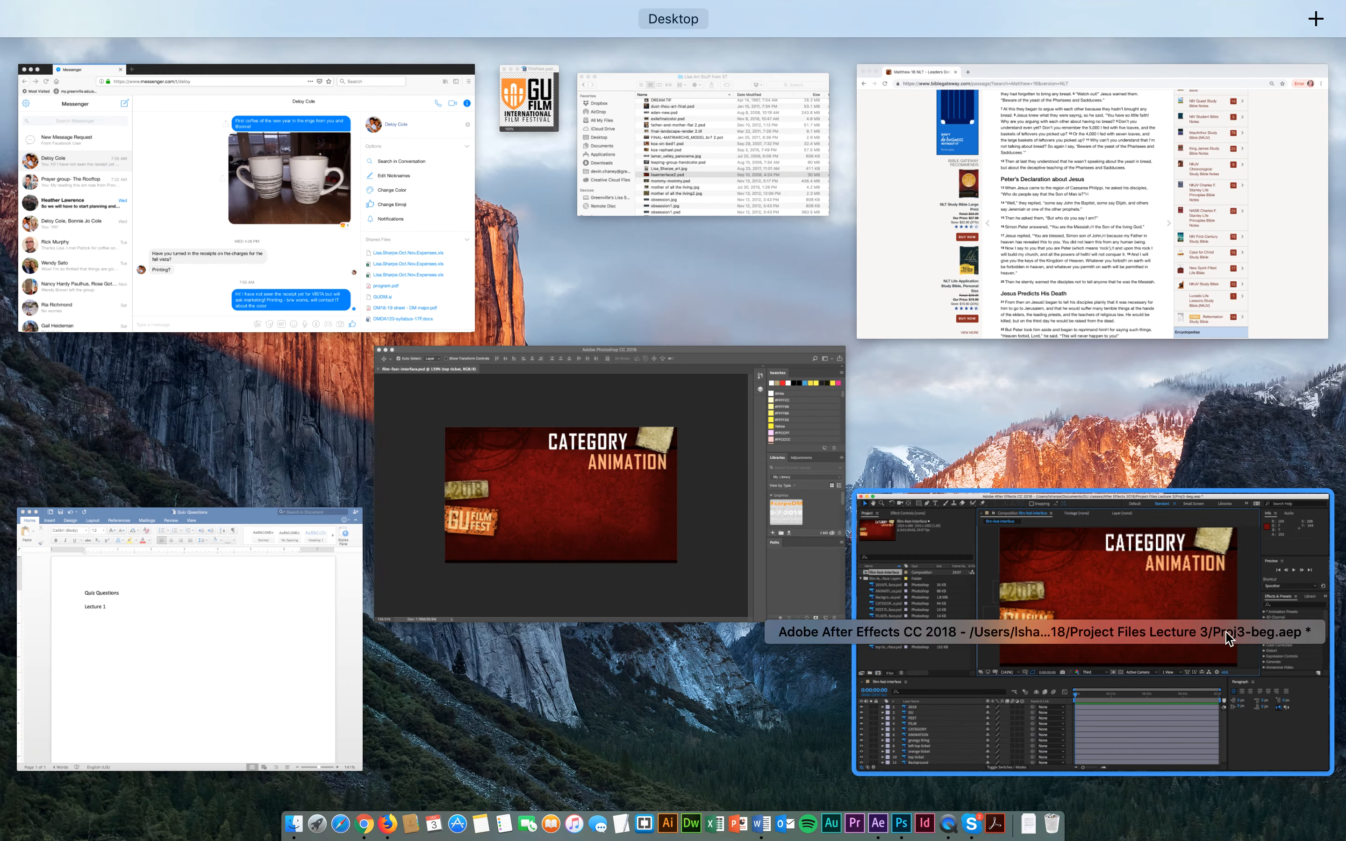
left_click(1111, 578)
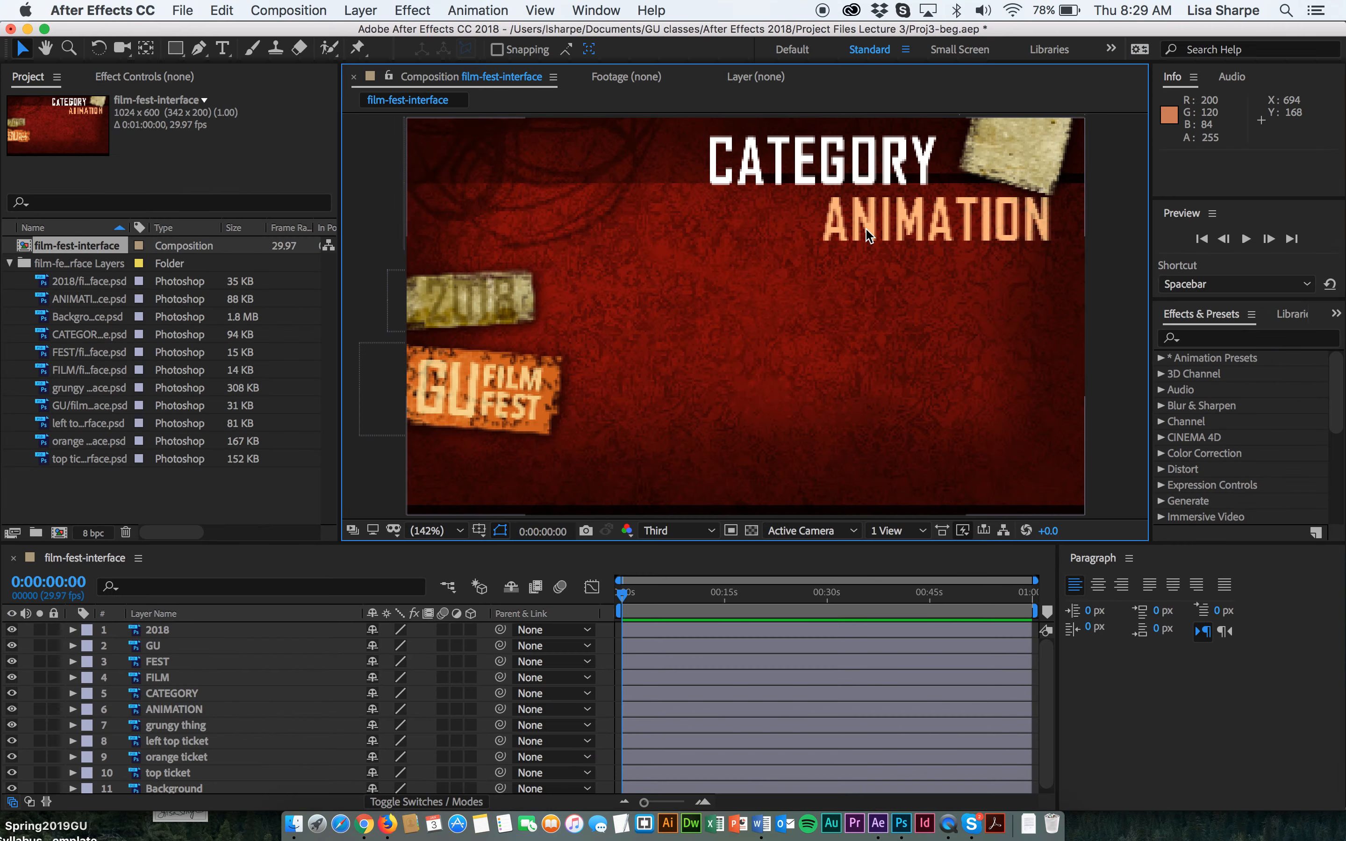
Move the ANIMATION title up and left beneath CATEGORY, and nudge the top ticket slightly upward.
left_click_drag(868, 235, 834, 222)
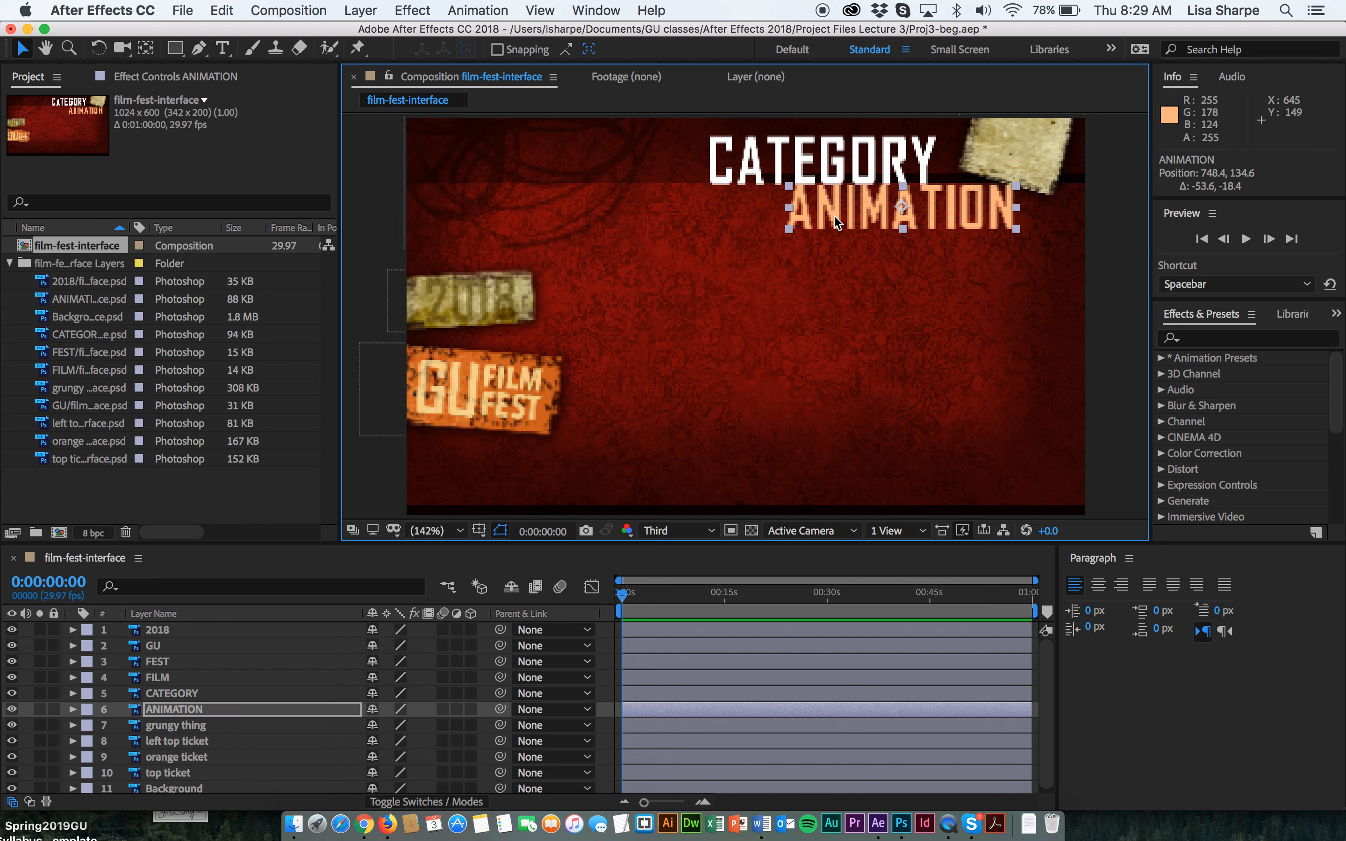
left_click_drag(1005, 210, 1003, 210)
left_click_drag(1049, 148, 1048, 140)
left_click(1051, 241)
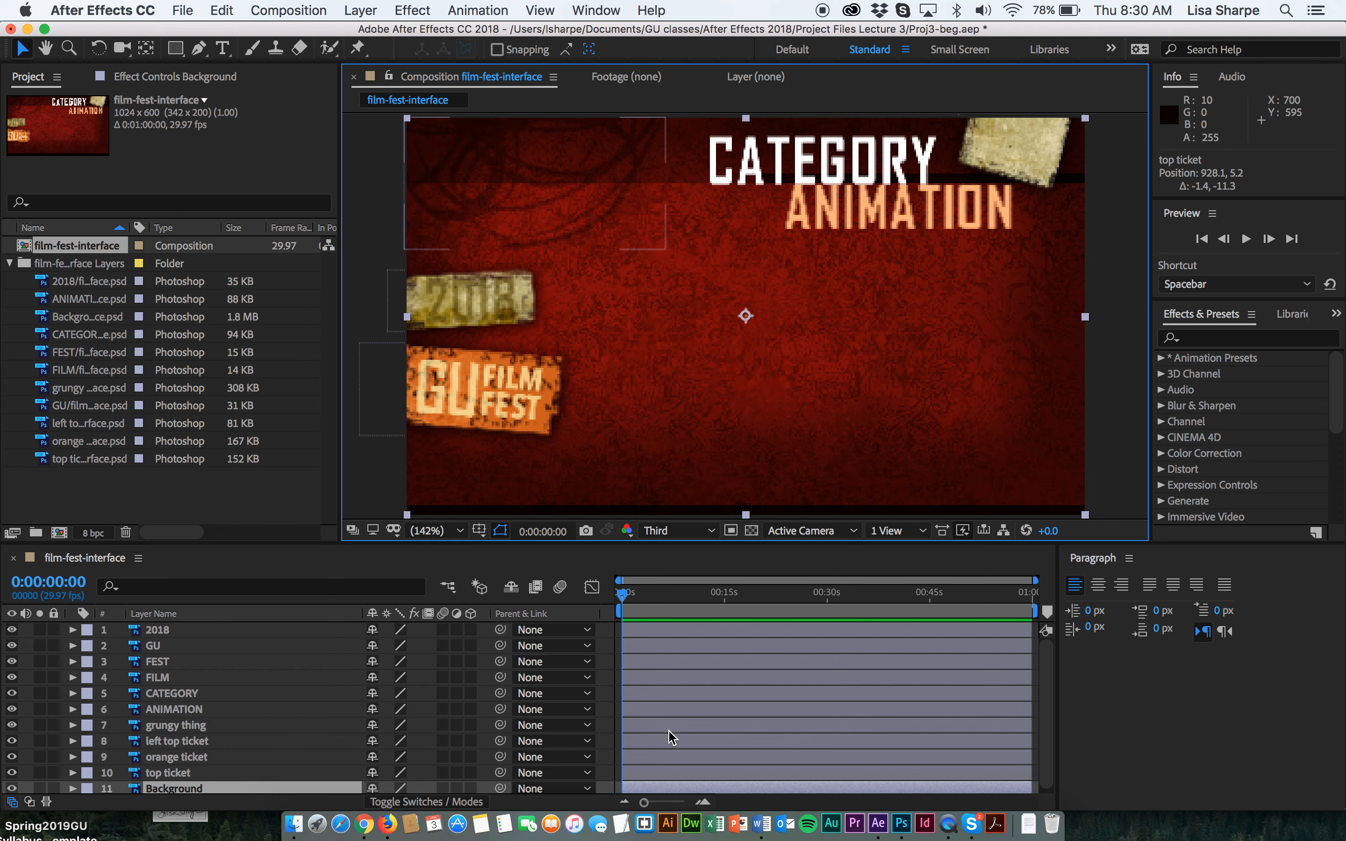
Trim the in-points of the 2018, GU, FEST, FILM, CATEGORY, ANIMATION and grungy thing layers to stagger their start times.
left_click_drag(624, 629, 847, 626)
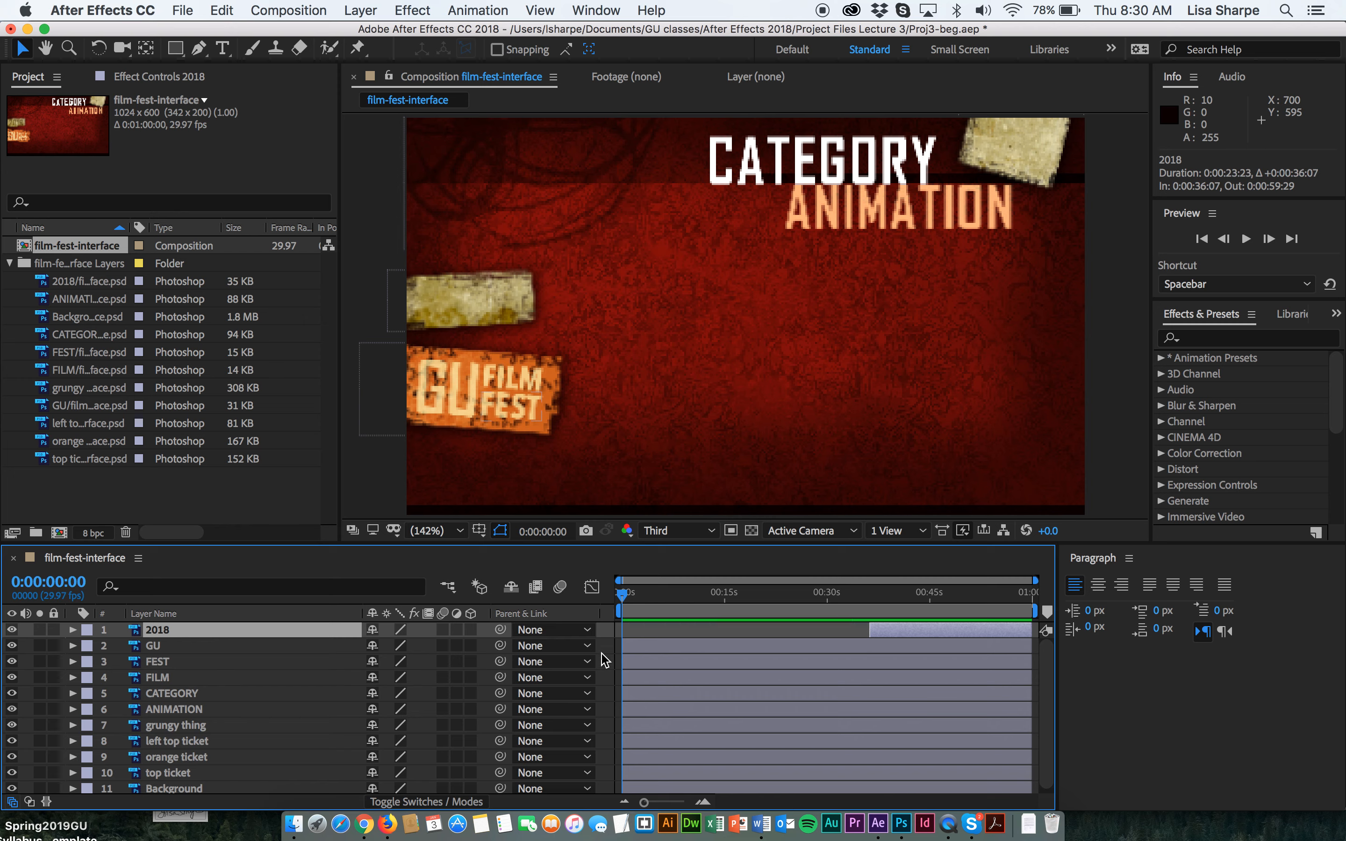
left_click_drag(623, 646, 846, 644)
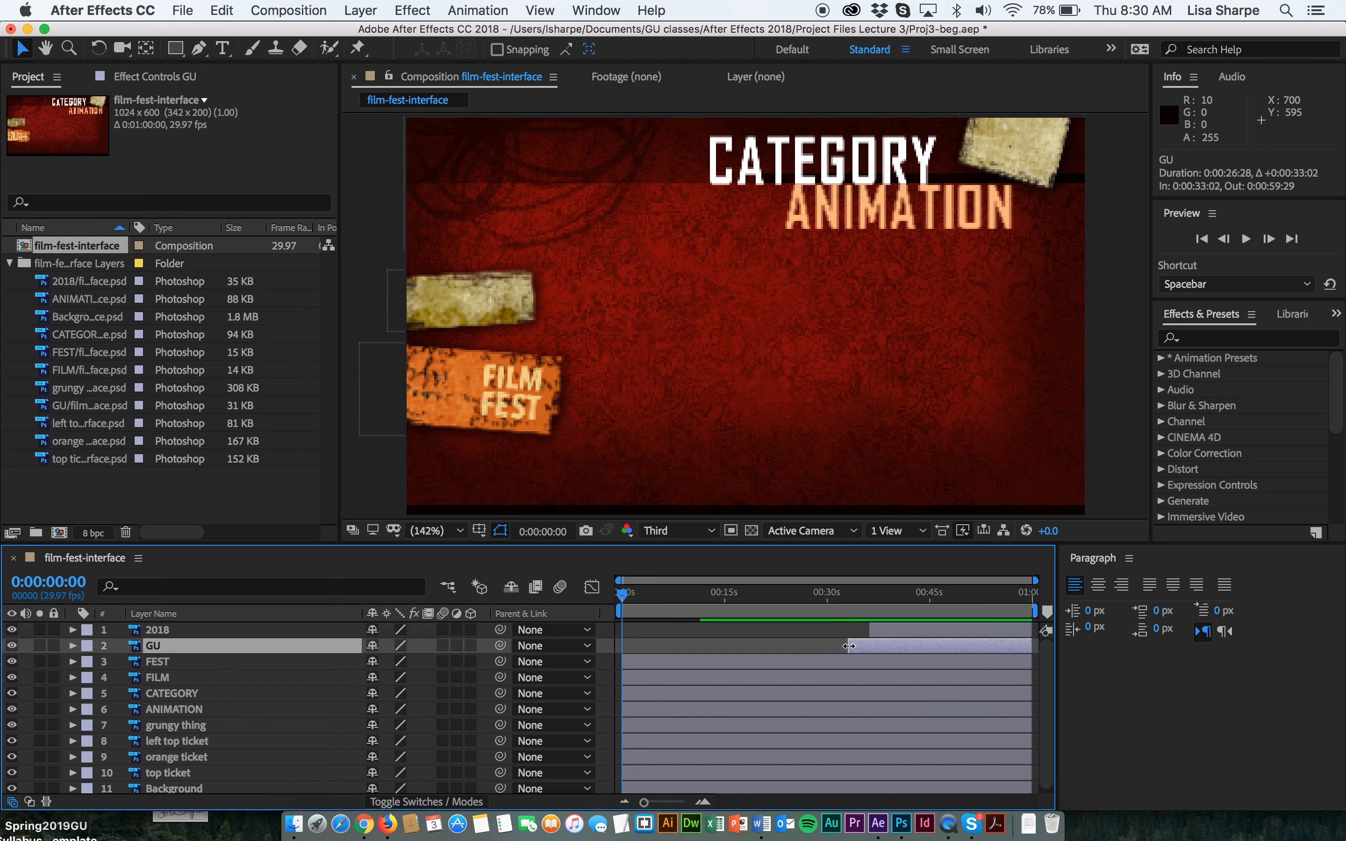
left_click_drag(620, 661, 829, 659)
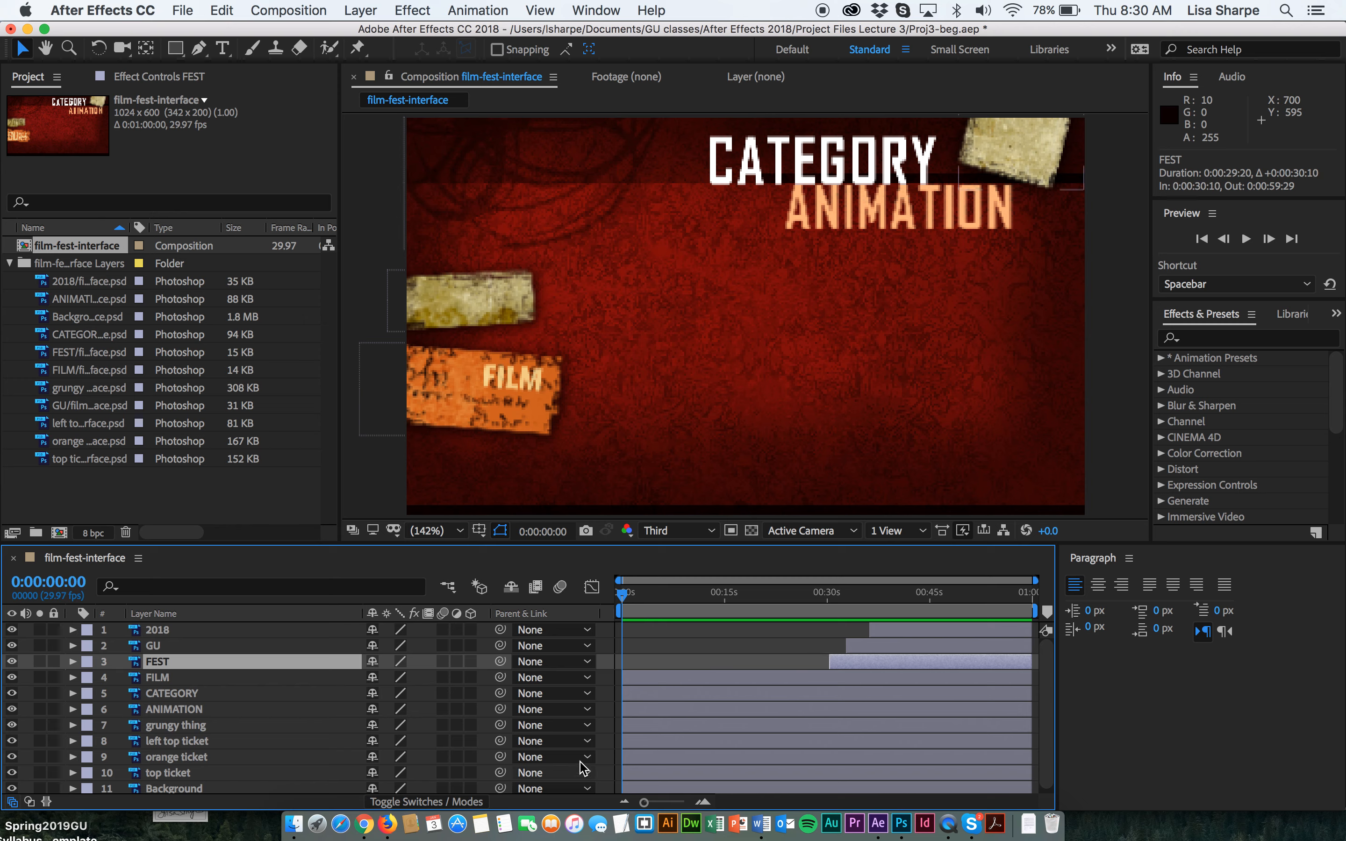
left_click_drag(622, 680, 813, 678)
left_click_drag(623, 694, 821, 688)
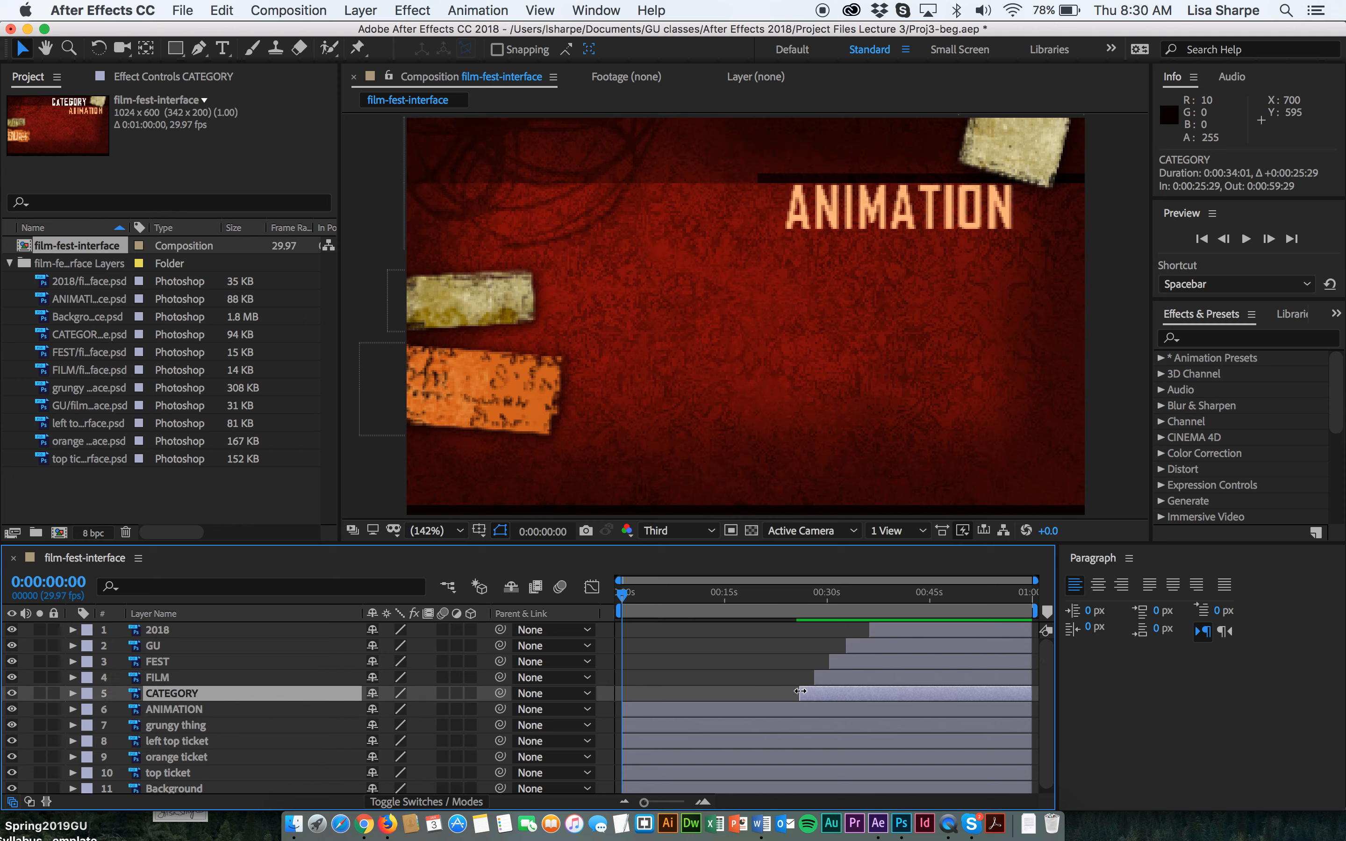
left_click_drag(623, 709, 792, 711)
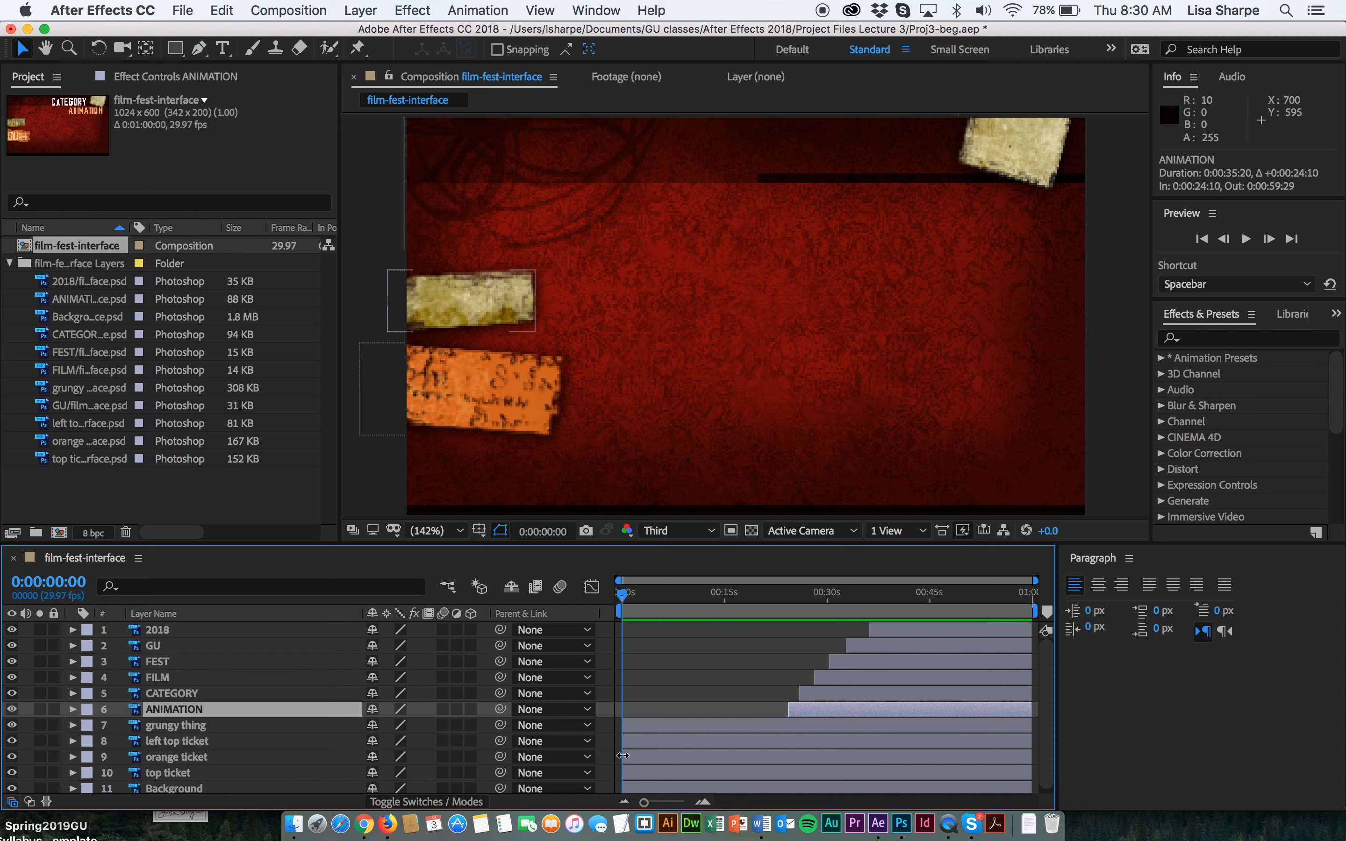
left_click_drag(625, 730, 775, 724)
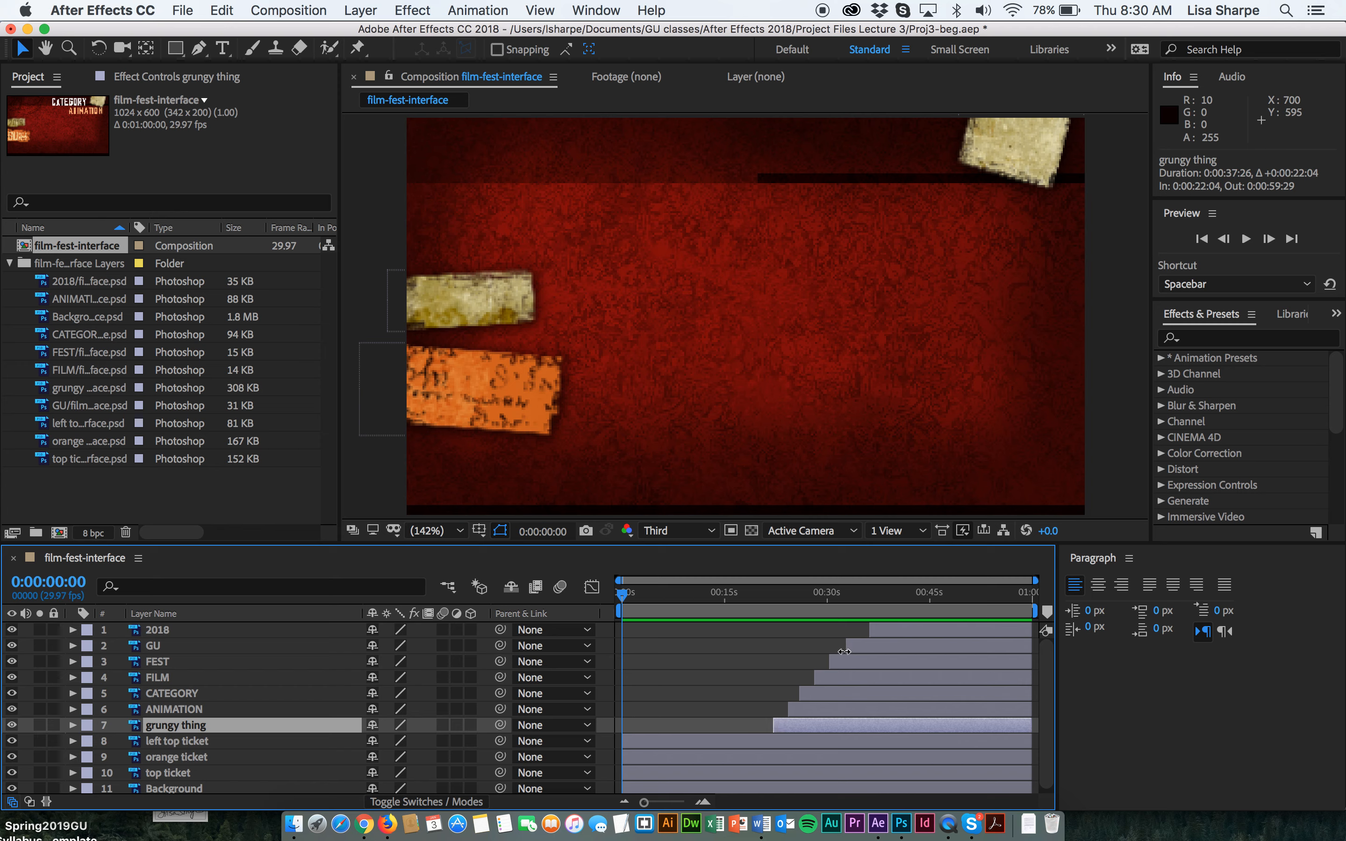
Slide the GU, FILM, FEST and 2018 layer bars earlier to start at about 8, 13, 15 and 19 seconds.
left_click_drag(843, 652, 680, 654)
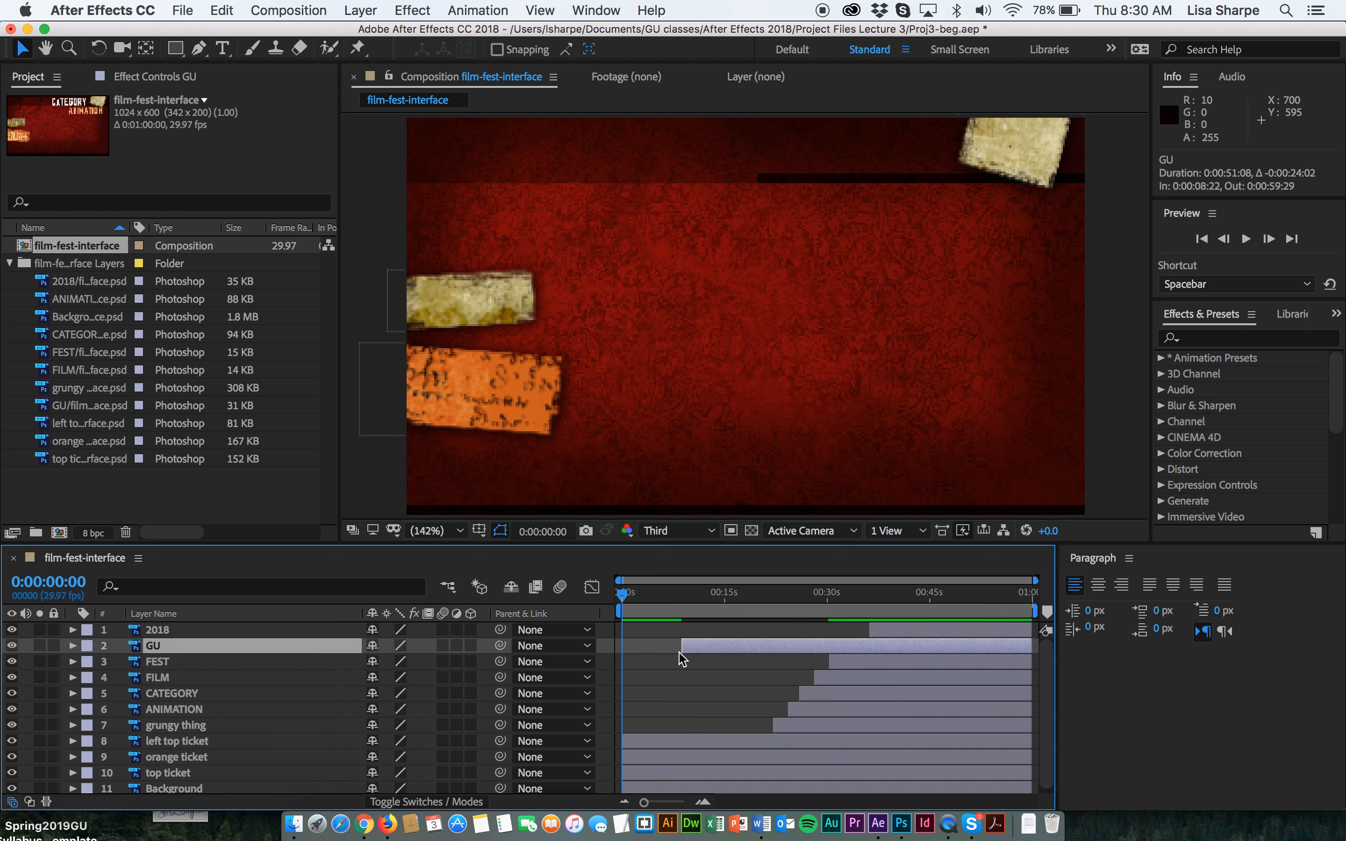
left_click_drag(814, 674, 711, 675)
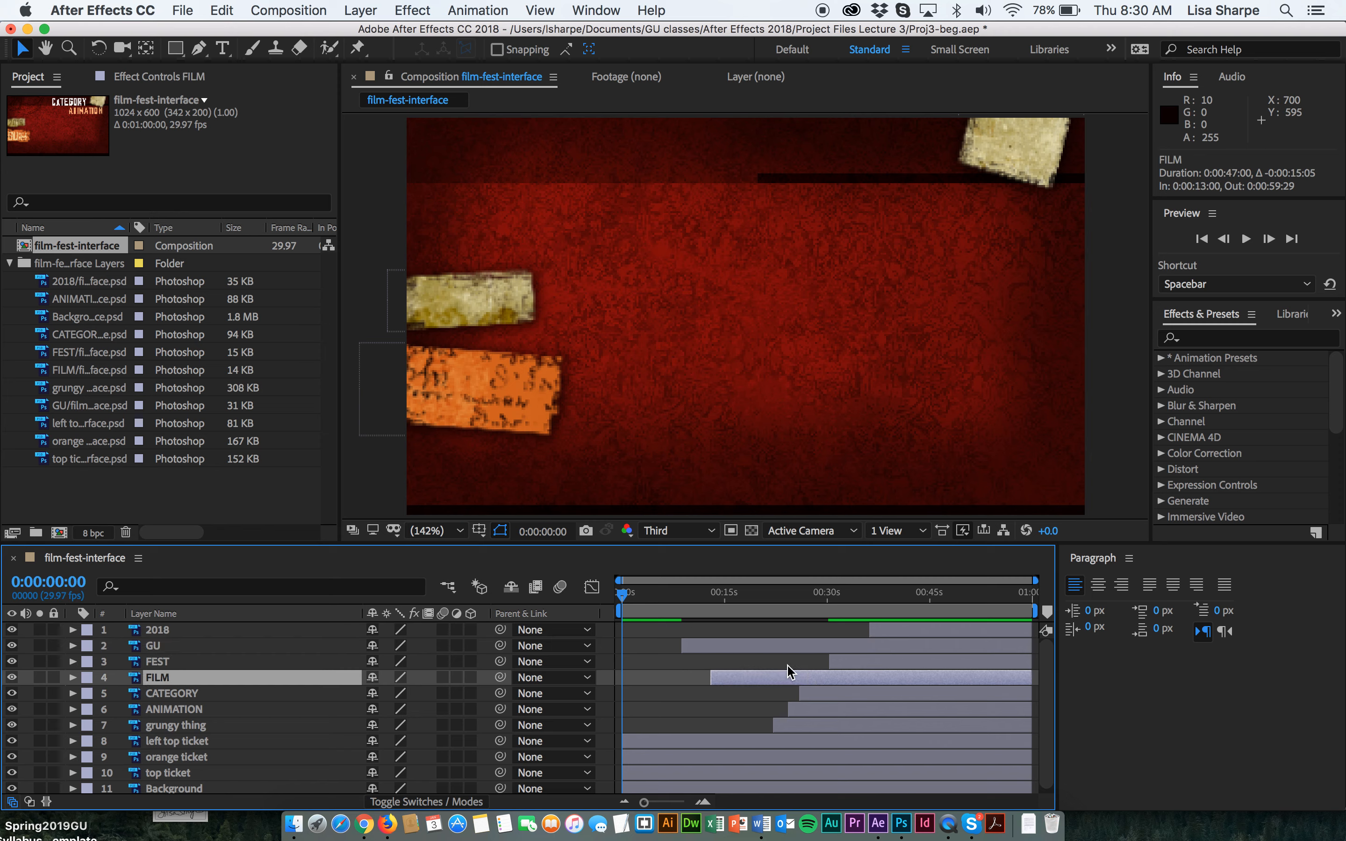
left_click_drag(829, 660, 726, 659)
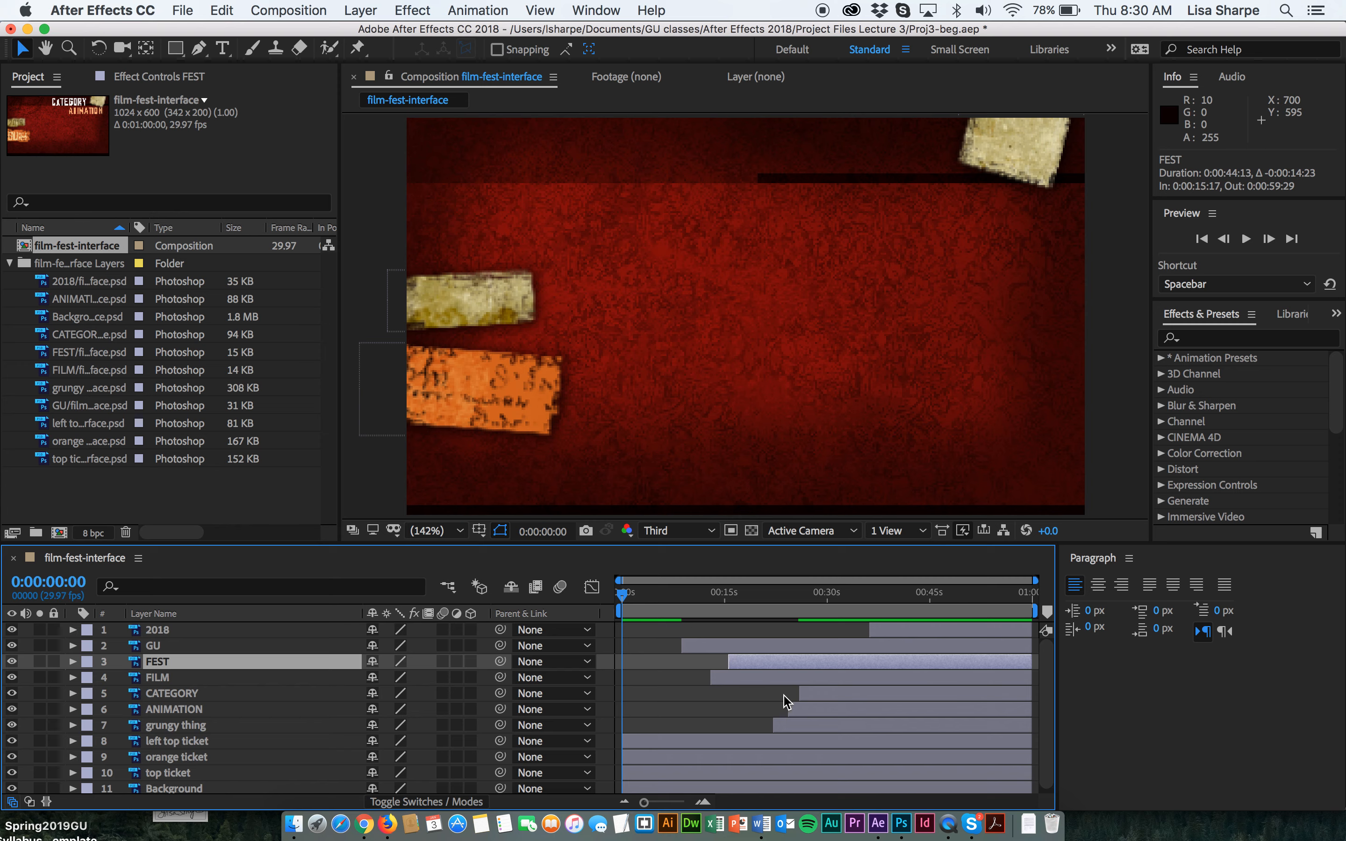
left_click_drag(870, 632, 753, 625)
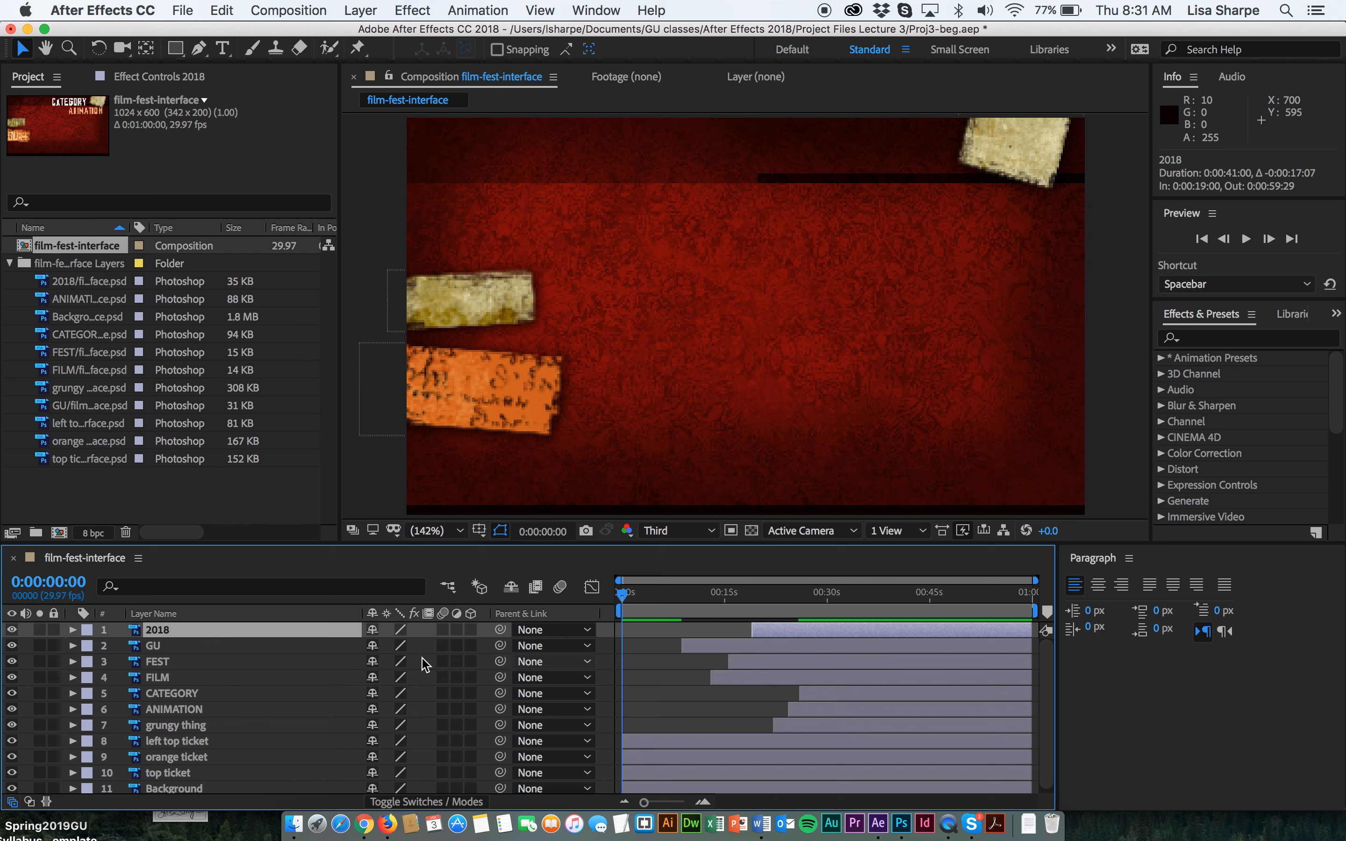
Reorder the layers so GU is first and FILM second in the layer stack.
left_click(165, 681)
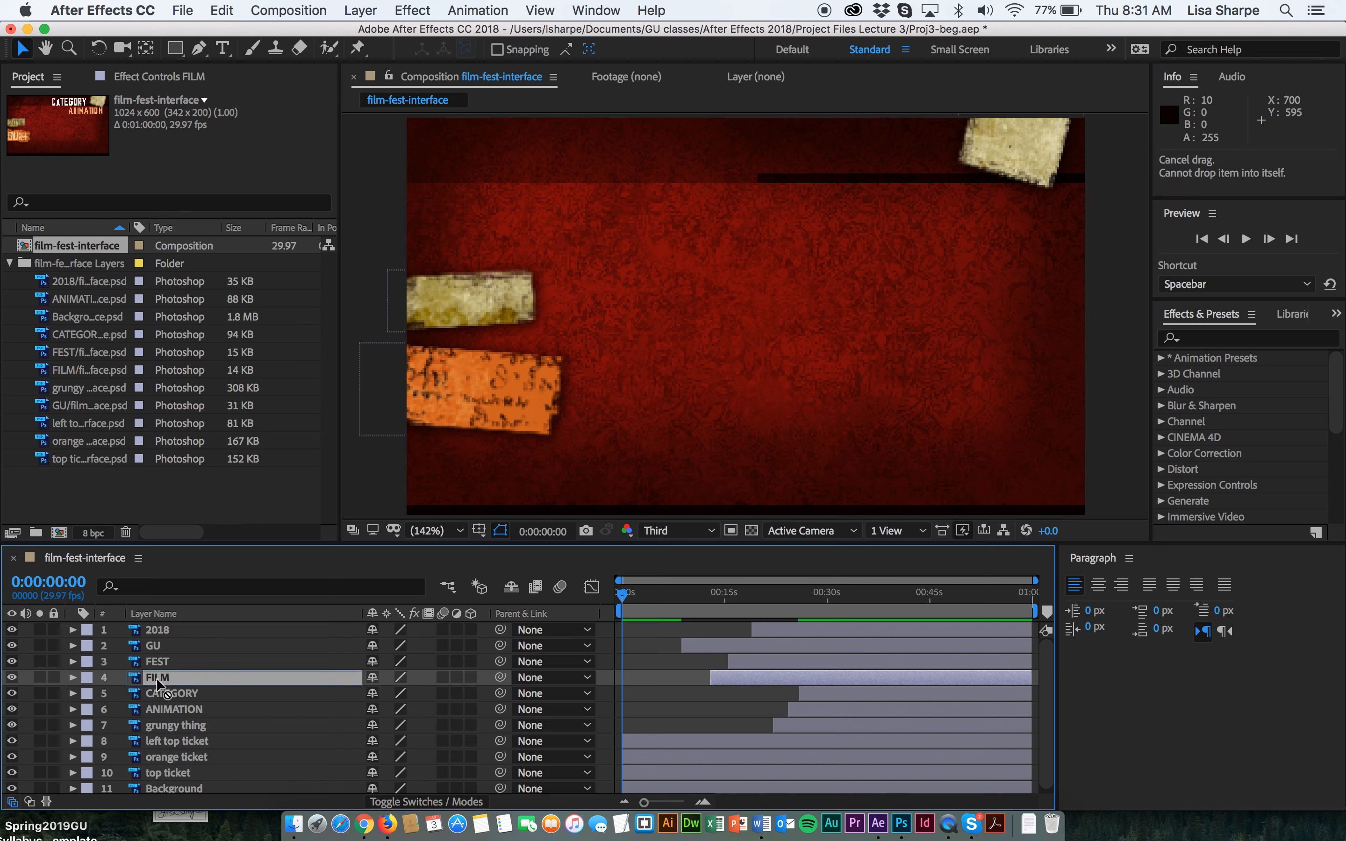
left_click(150, 650)
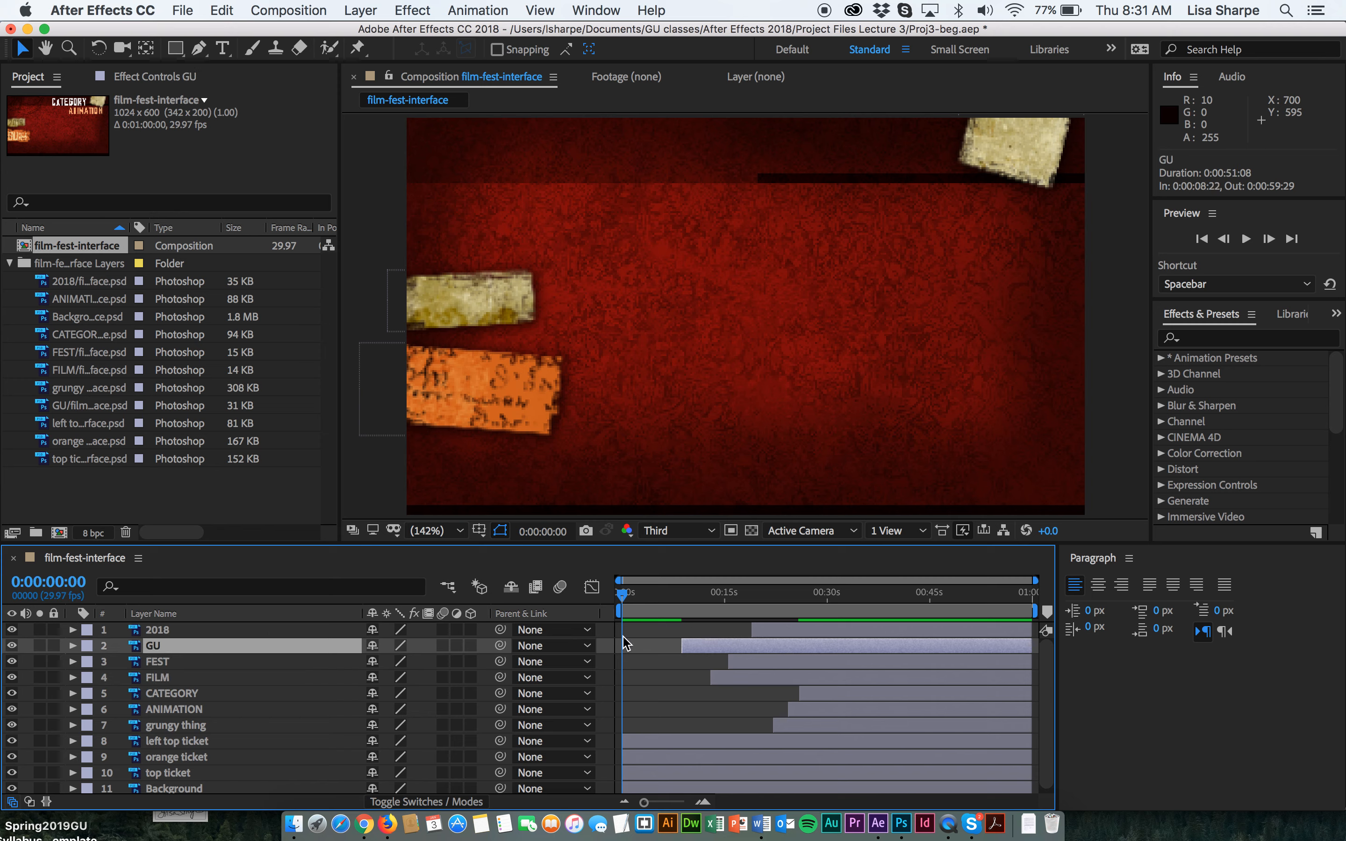
left_click_drag(137, 650, 135, 629)
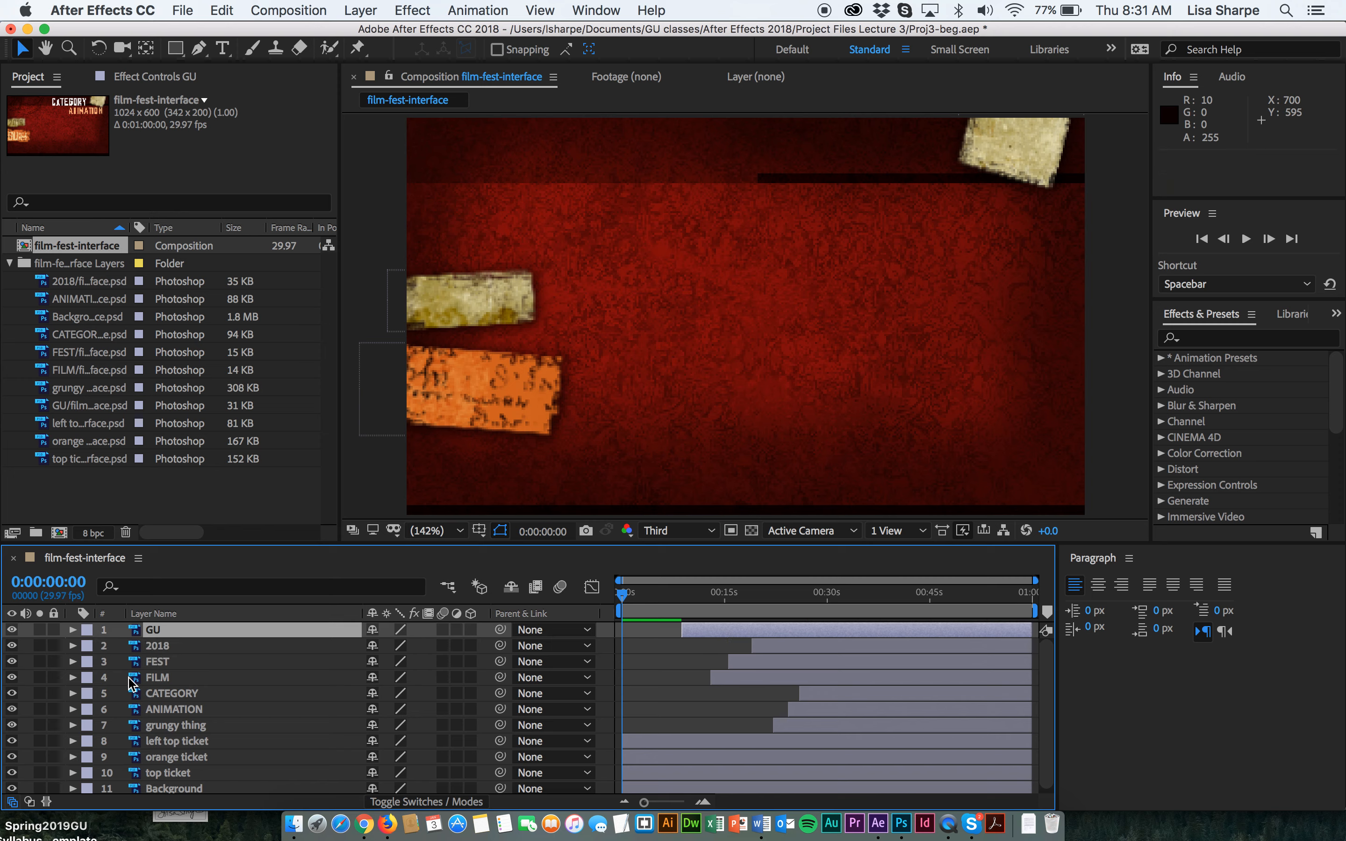
mouse_move(133, 680)
left_mouse_down()
mouse_move(137, 645)
mouse_move(135, 676)
mouse_move(134, 660)
left_mouse_up()
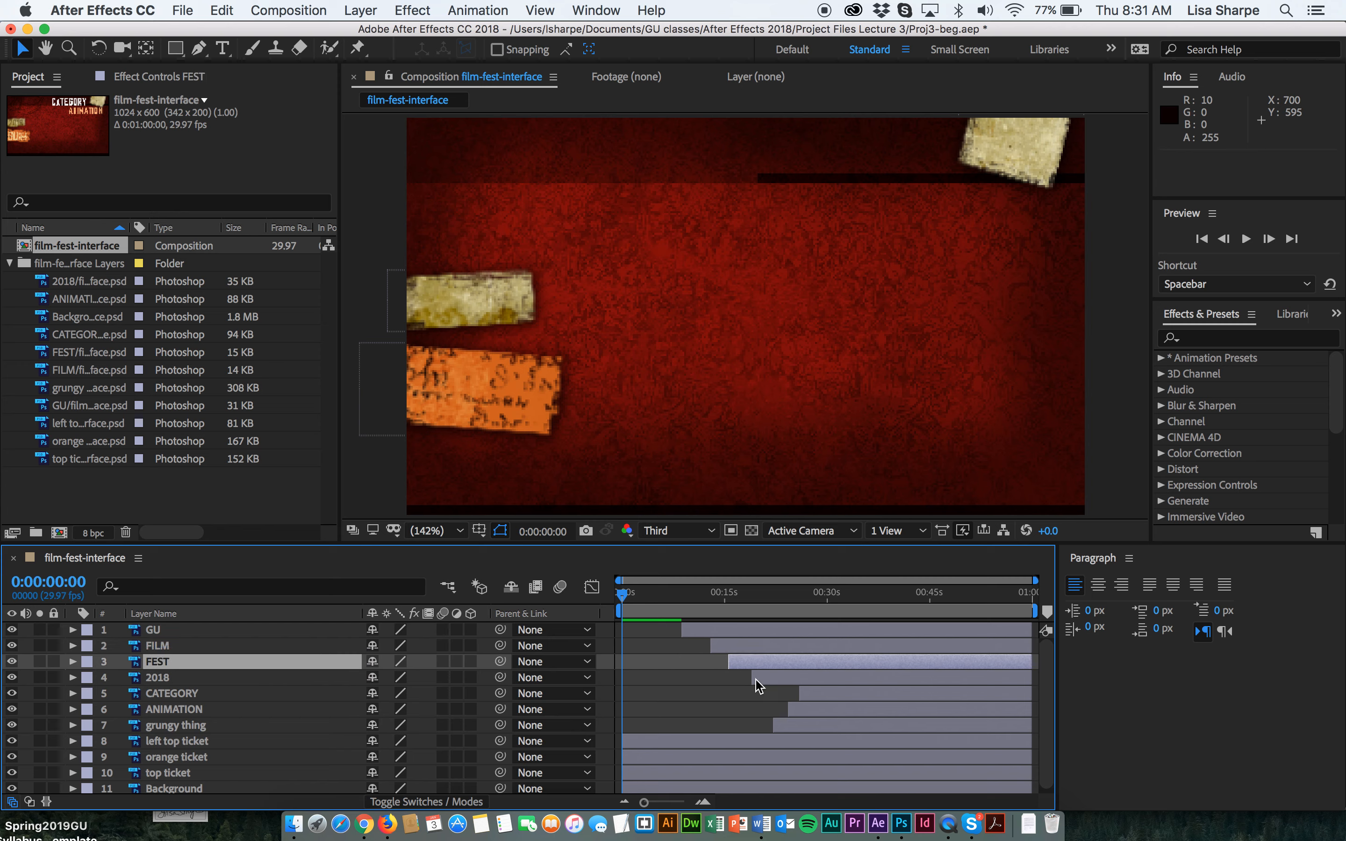
Slide the CATEGORY layer bar slightly earlier in the timeline.
left_click(185, 694)
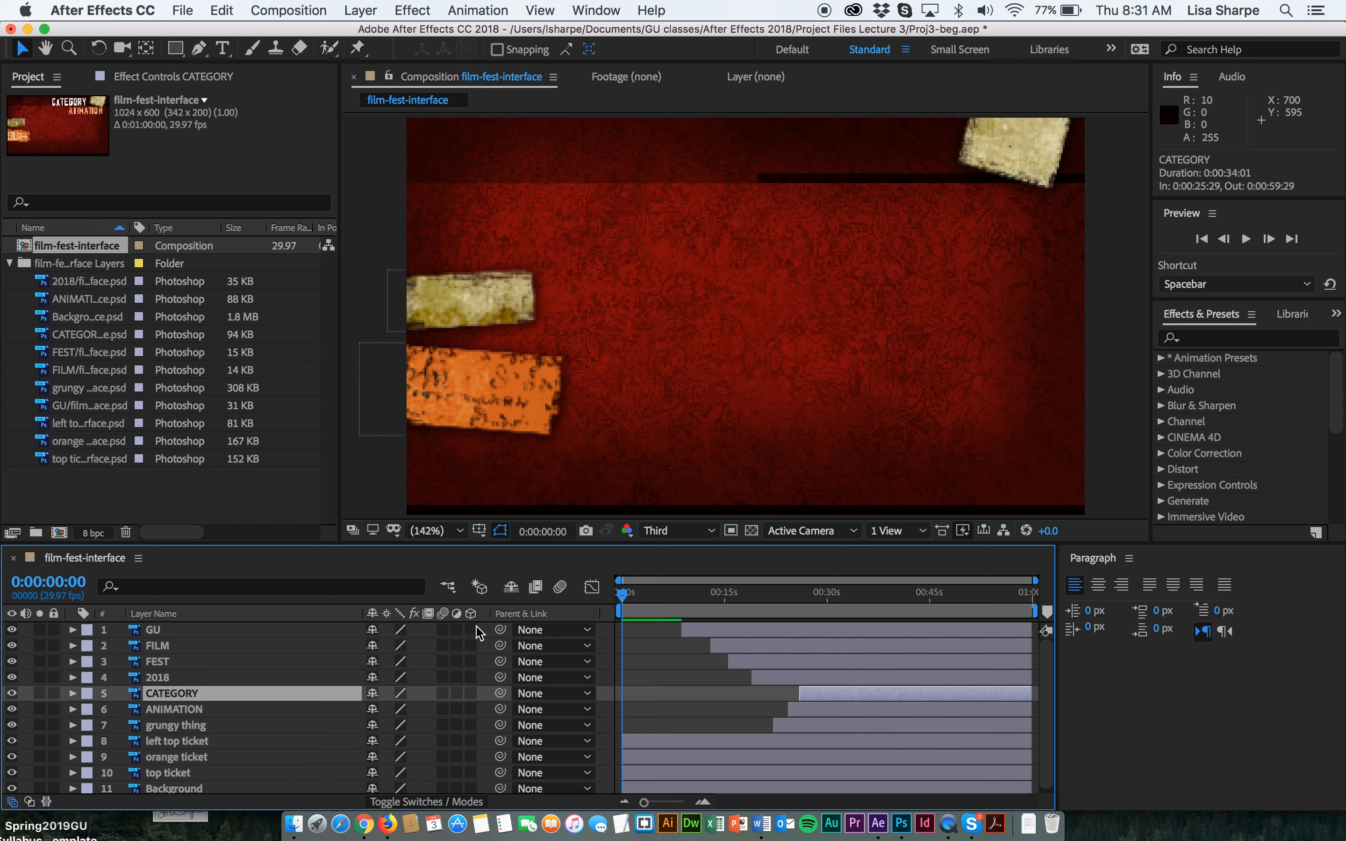
left_click_drag(799, 693, 776, 691)
left_click(177, 709)
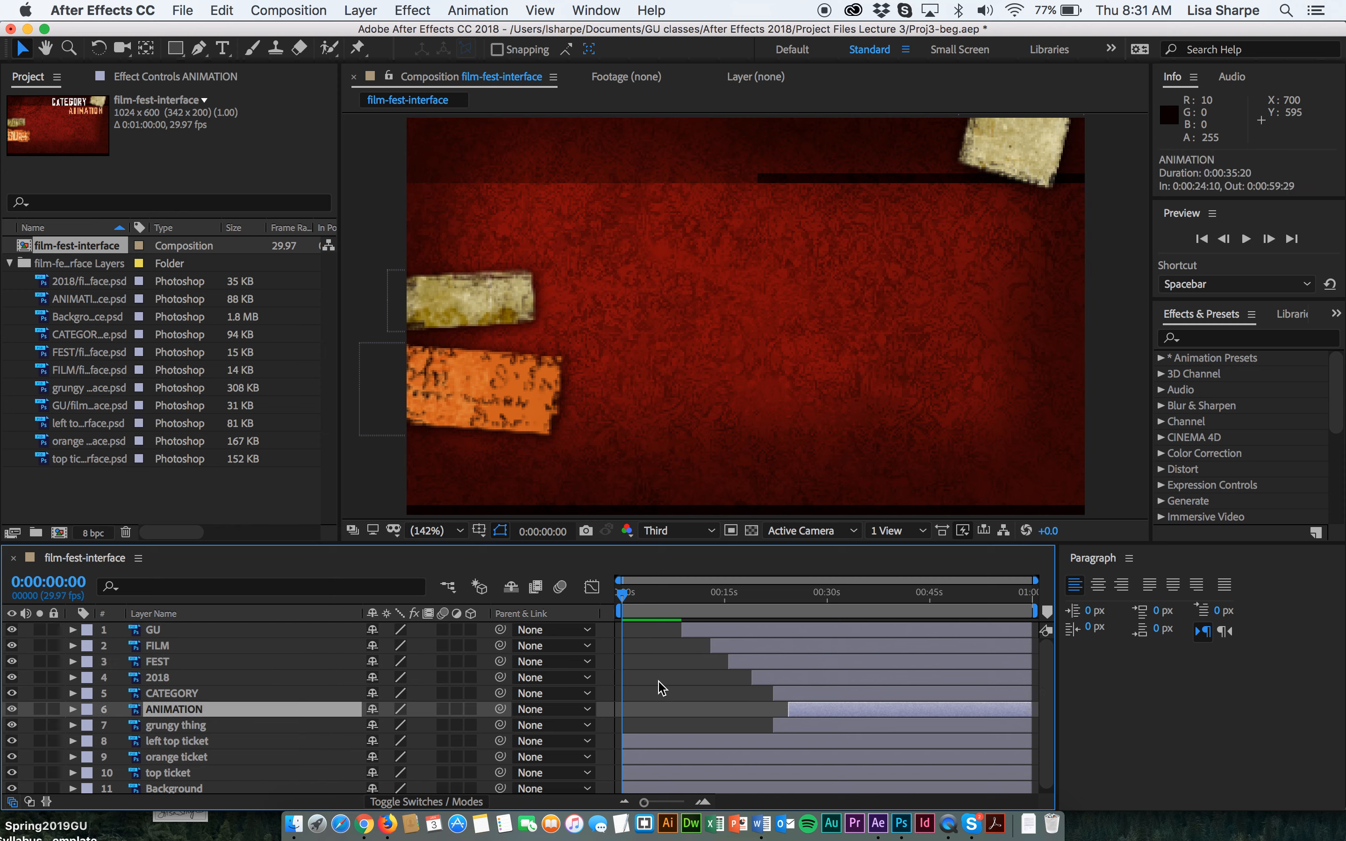
Slide the grungy thing layer bar to start at about 8 seconds, aligned with the GU layer's start.
left_click_drag(774, 726, 807, 726)
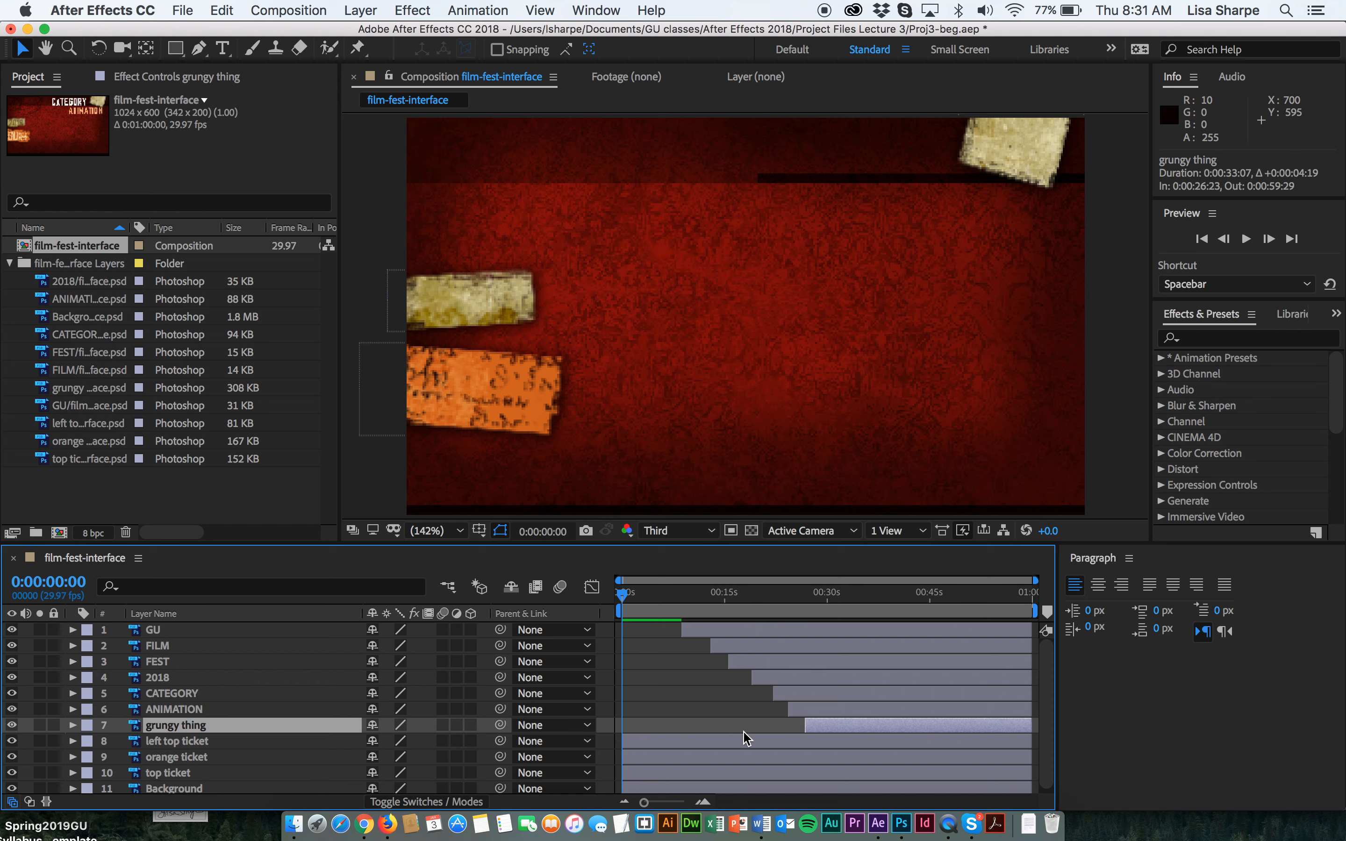
left_click_drag(805, 726, 685, 719)
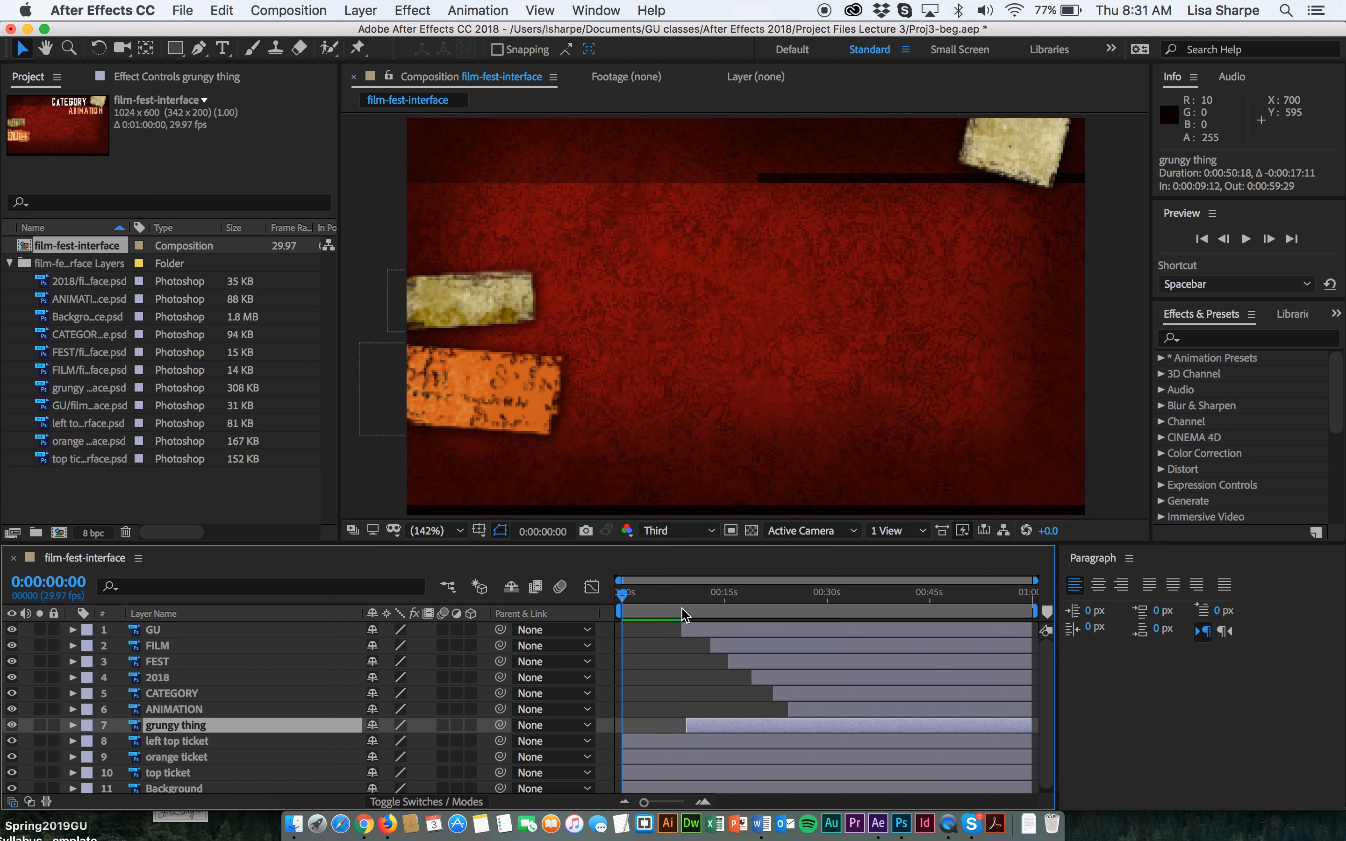
left_click_drag(623, 597, 681, 601)
left_click_drag(686, 723, 680, 723)
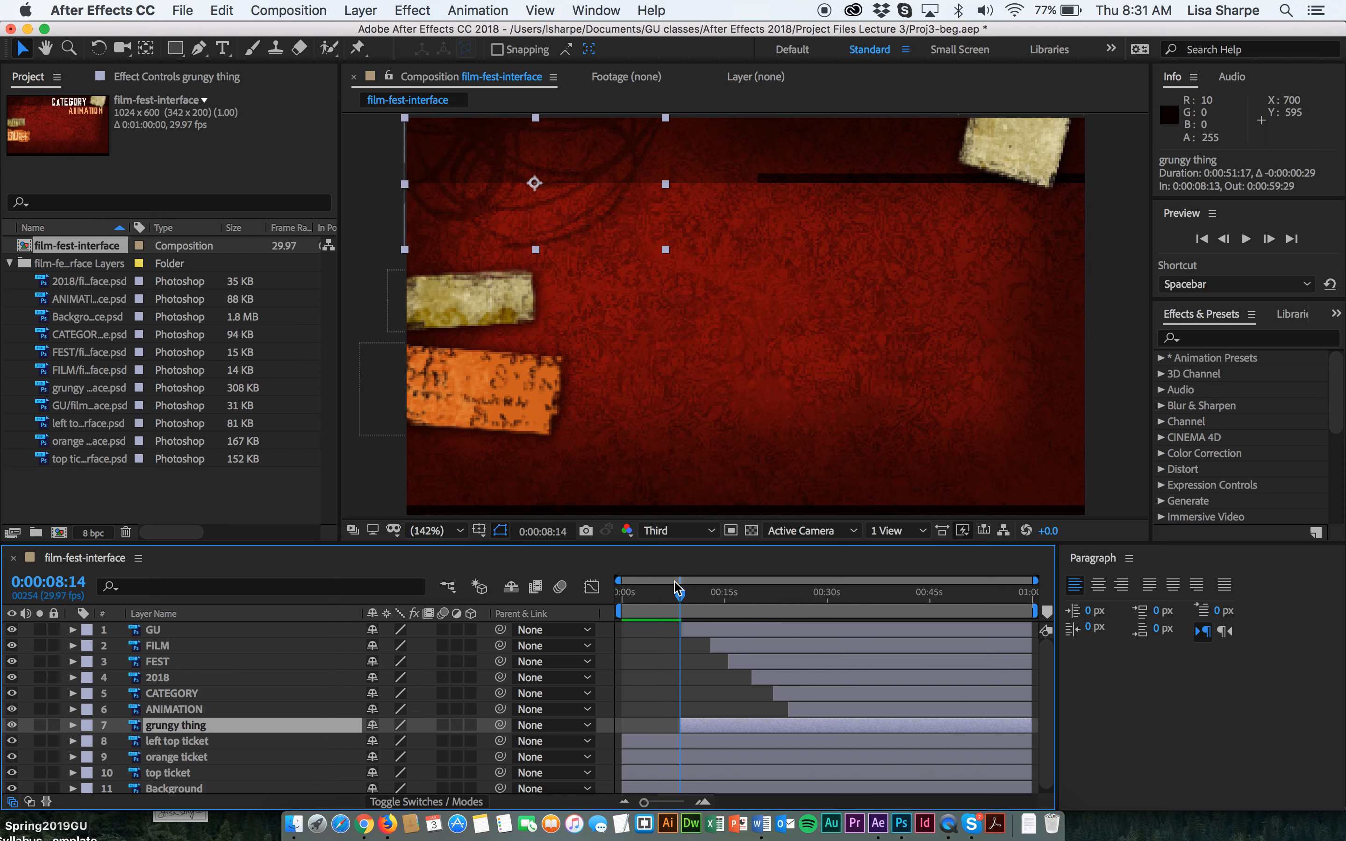
Preview the composition's animation from the beginning.
left_click_drag(685, 602, 597, 593)
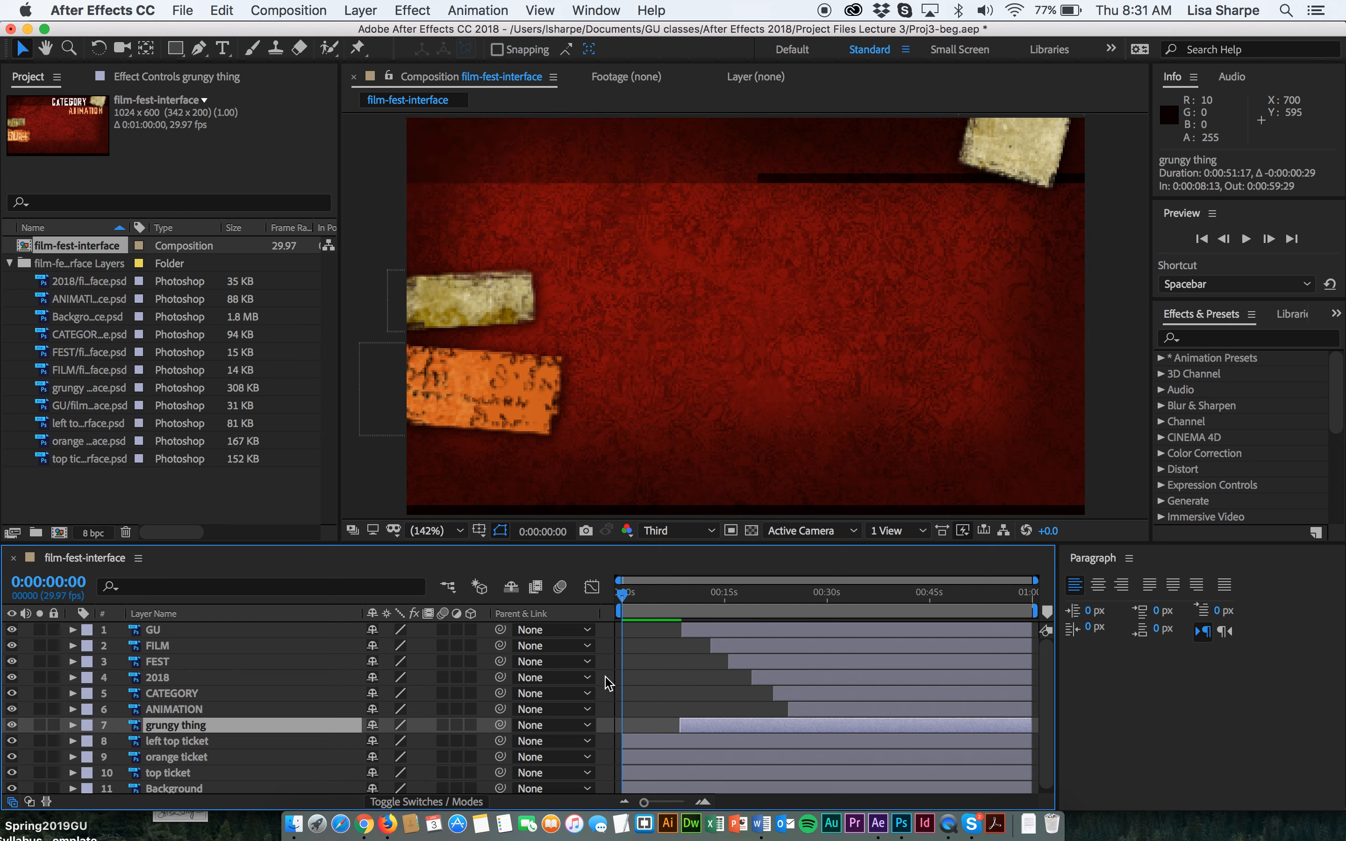
left_click(645, 746)
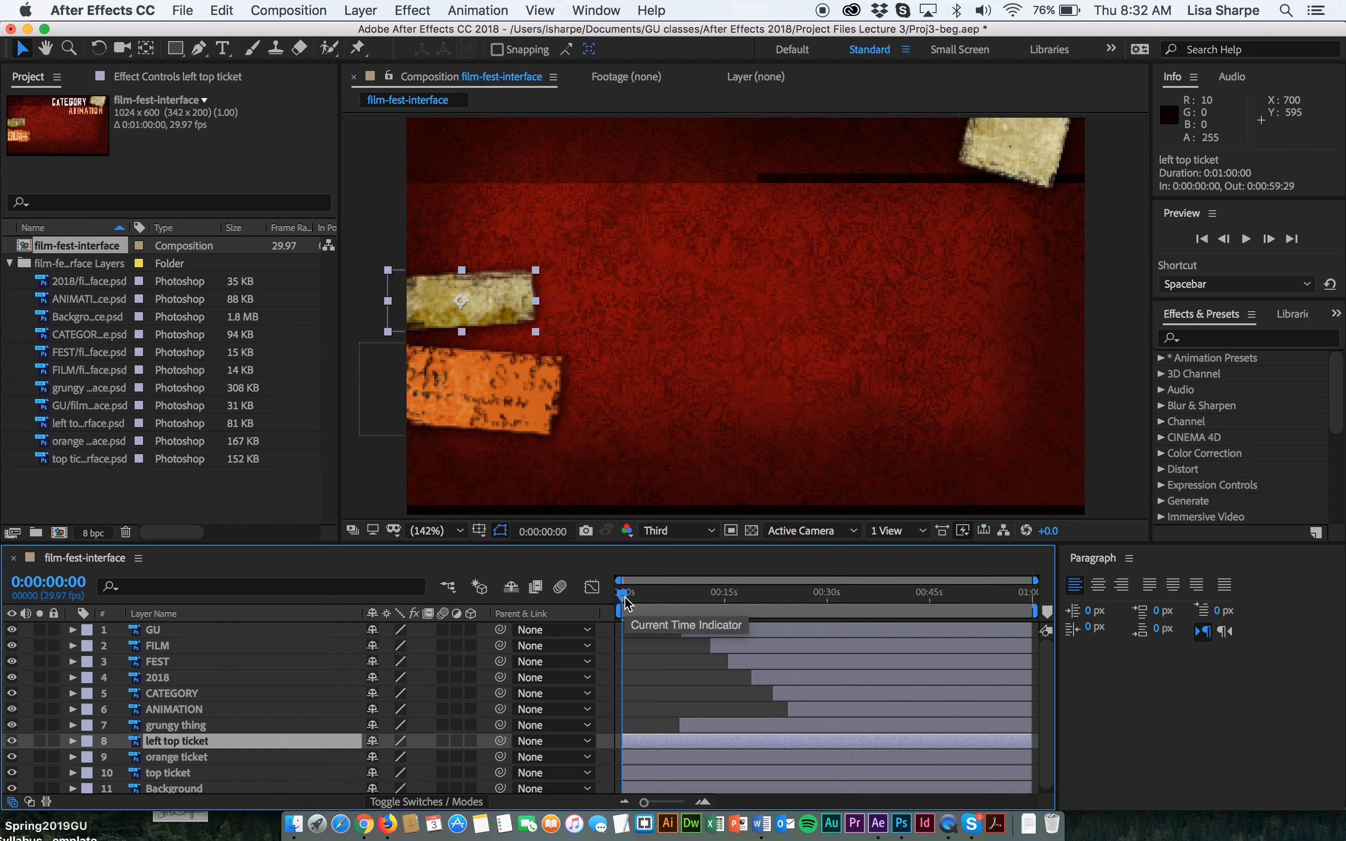
key("space")
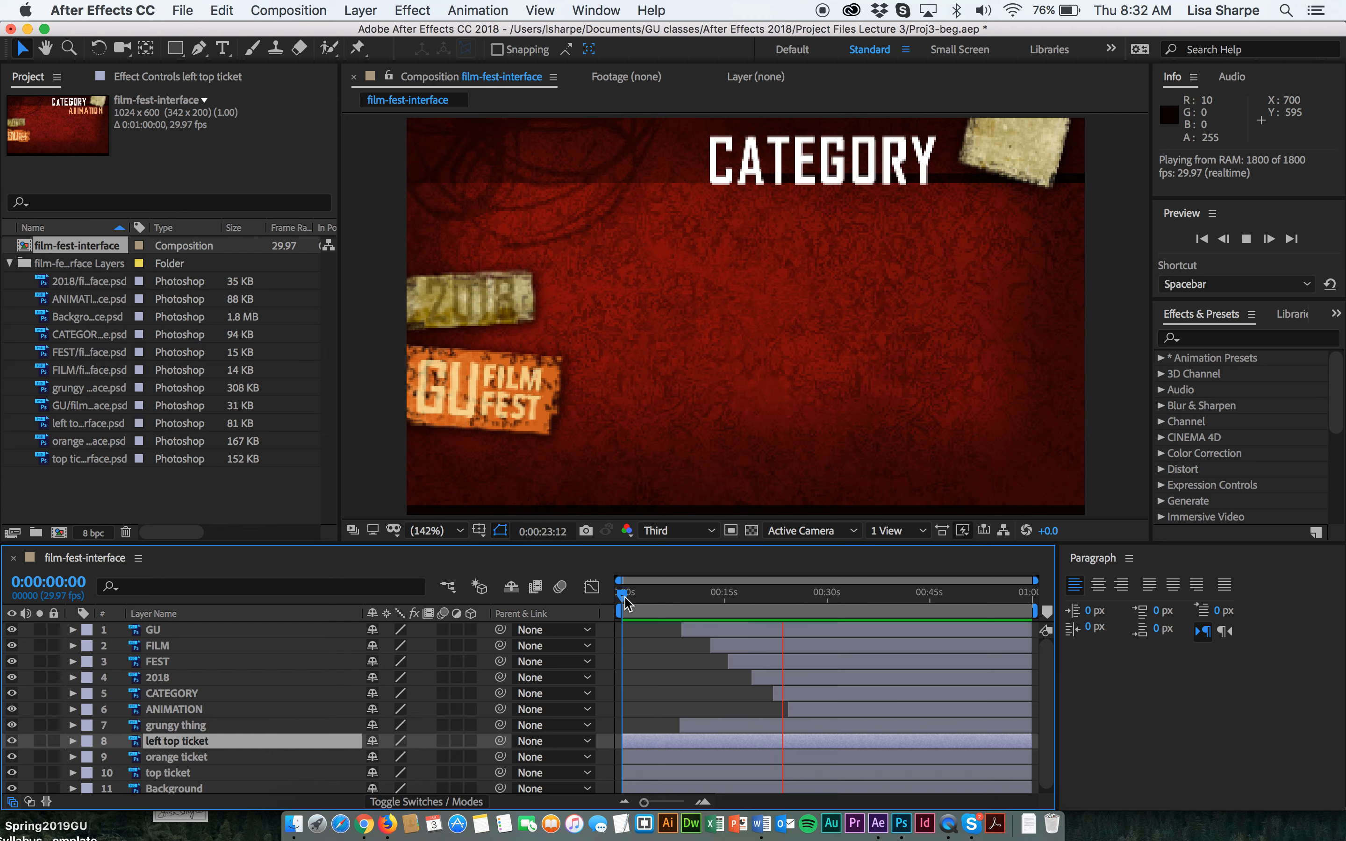
key("space")
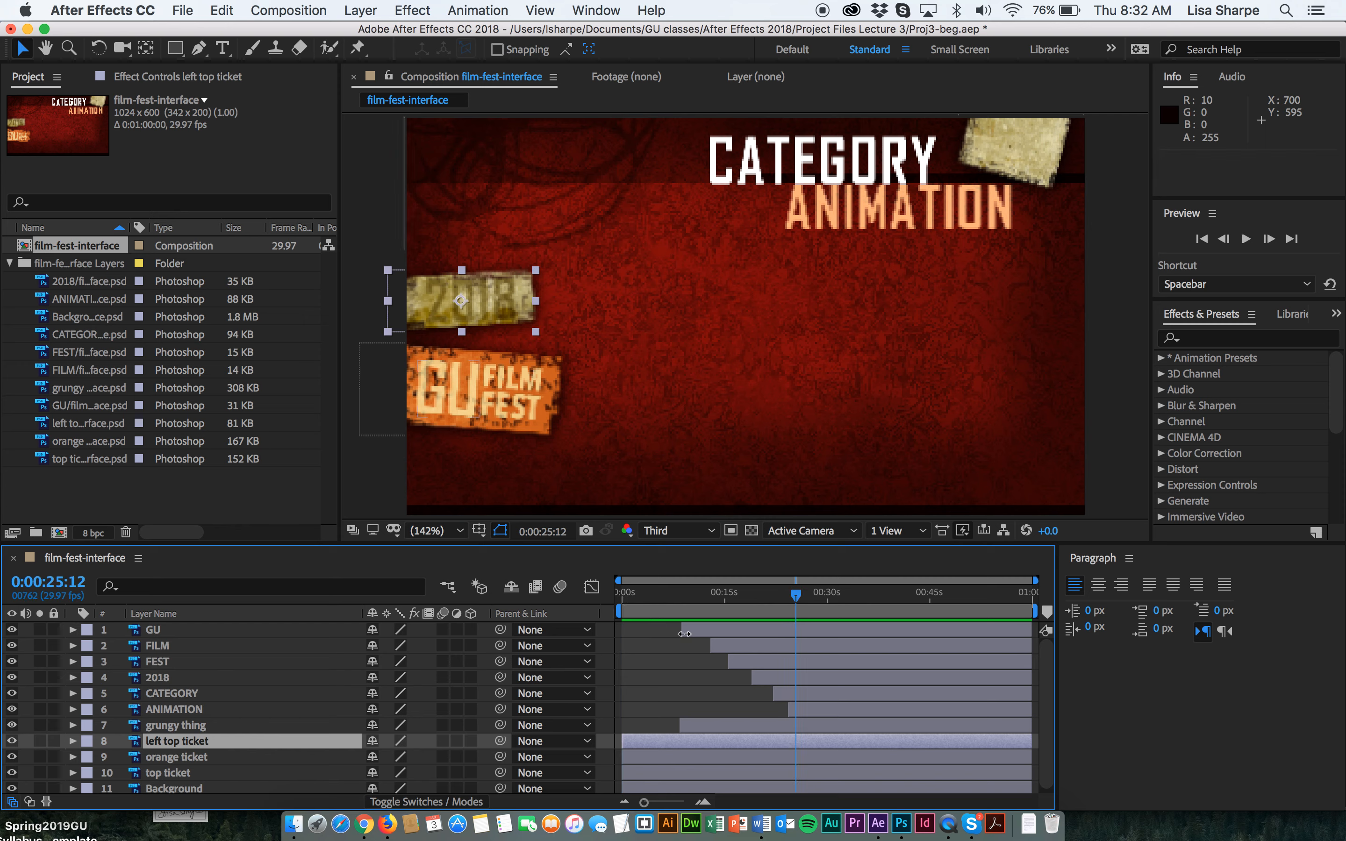
Slide the GU and FILM layer bars much earlier so they start within the first few seconds.
left_click_drag(681, 629, 652, 627)
left_click_drag(797, 597, 650, 593)
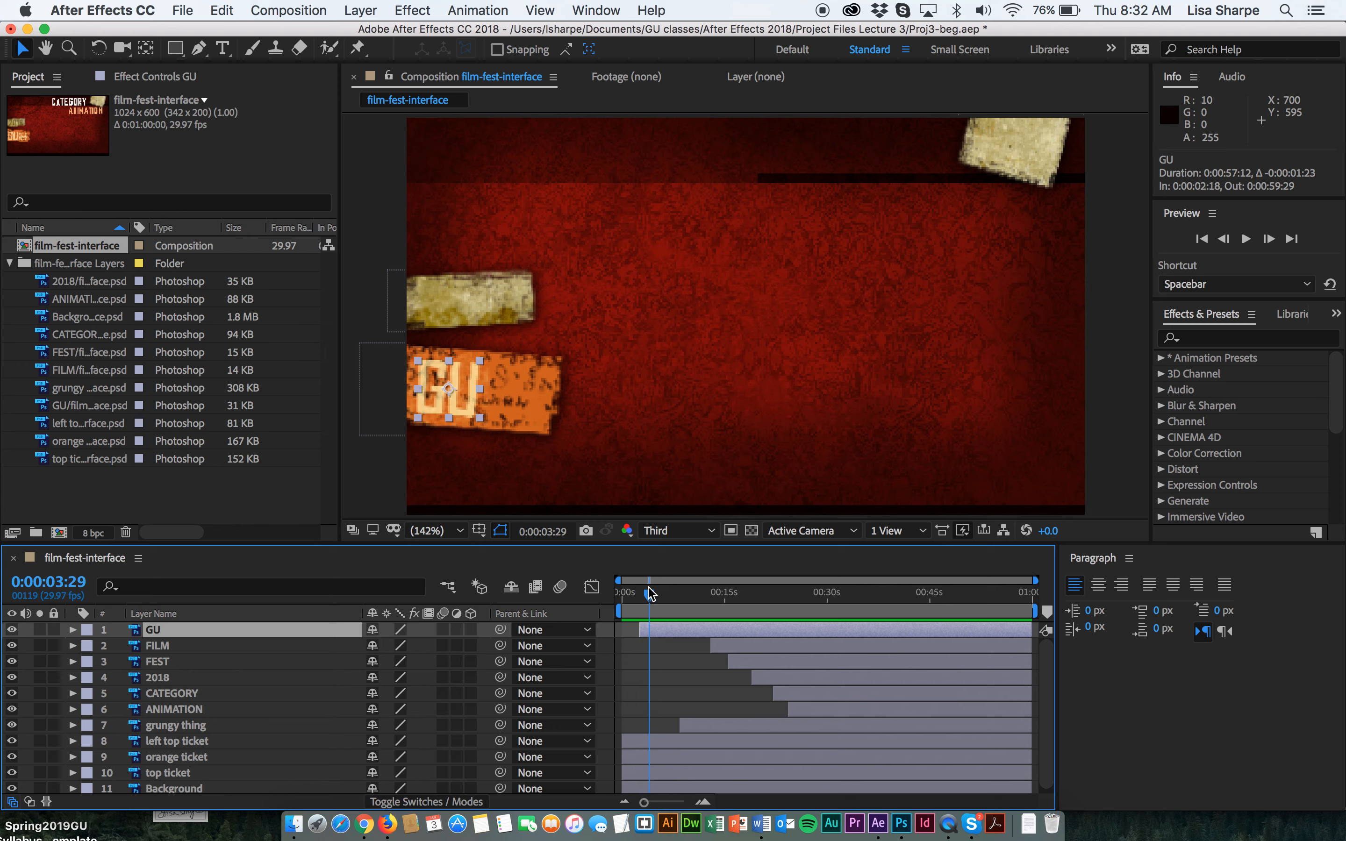
left_click_drag(707, 649, 664, 596)
left_click_drag(645, 802, 661, 806)
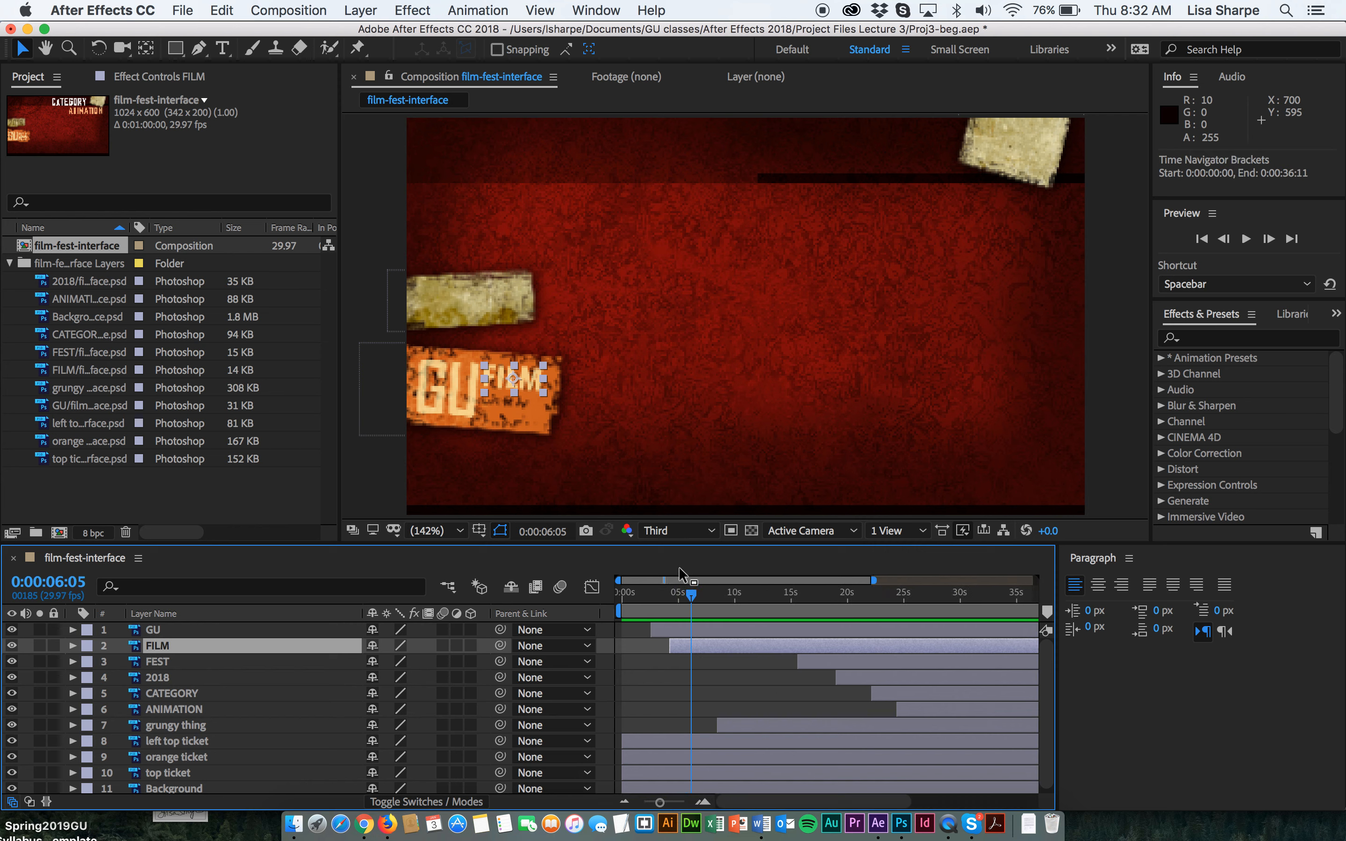
left_click_drag(662, 803, 677, 803)
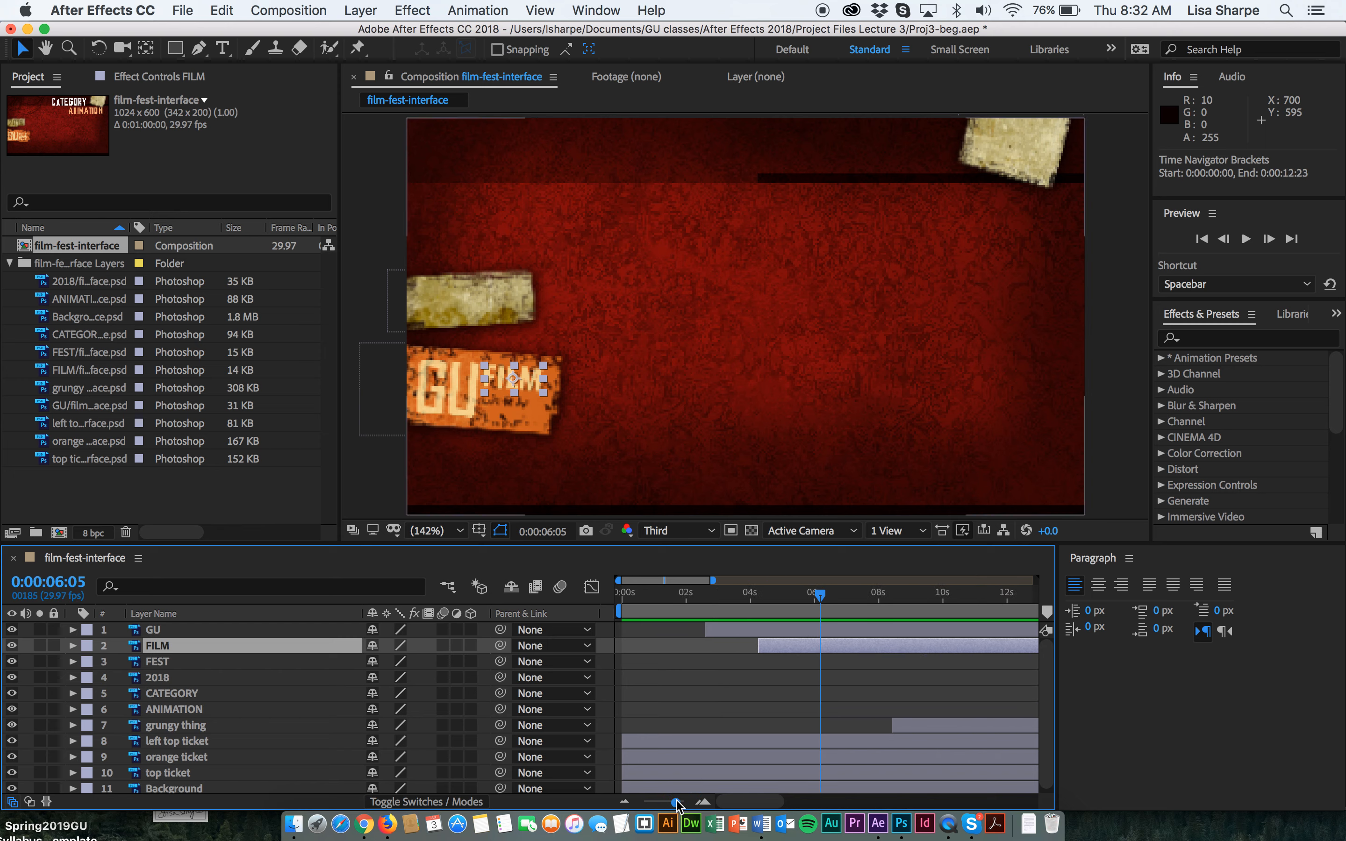
left_click_drag(703, 628, 651, 629)
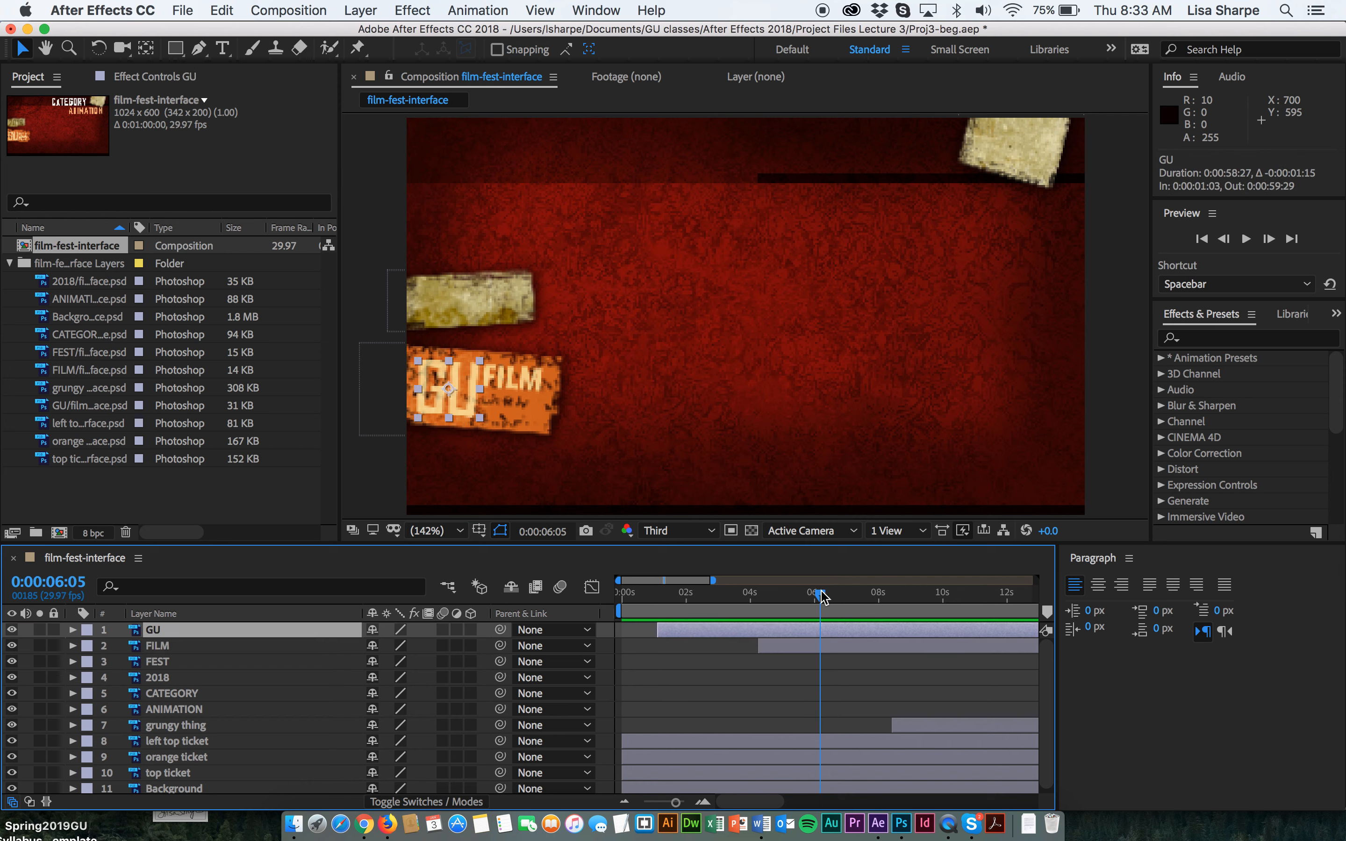
left_click_drag(658, 630, 689, 629)
Align the GU layer to start at 2 seconds and slide FILM to start at about 2.5 seconds.
left_click_drag(676, 803, 680, 803)
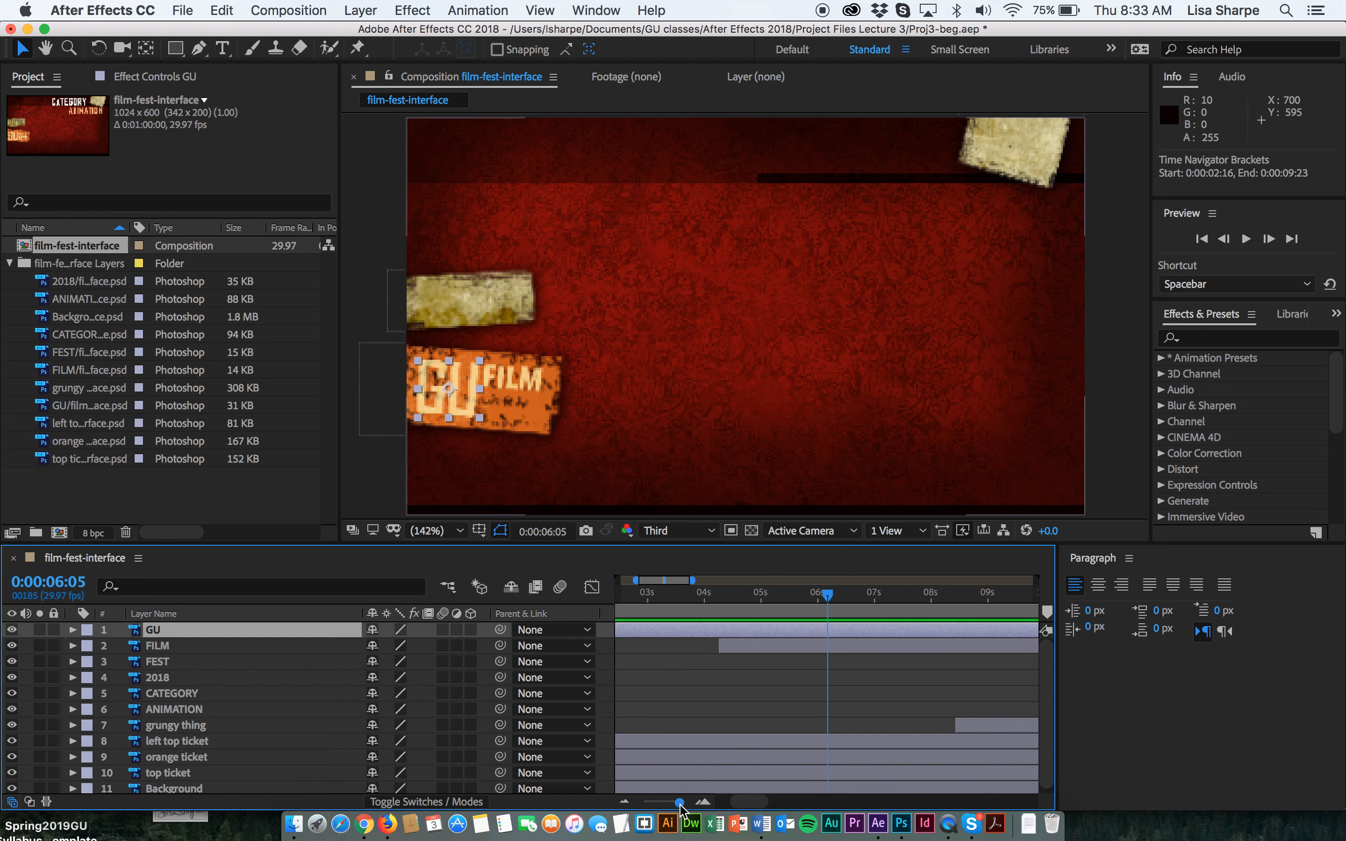
left_click_drag(720, 645, 688, 642)
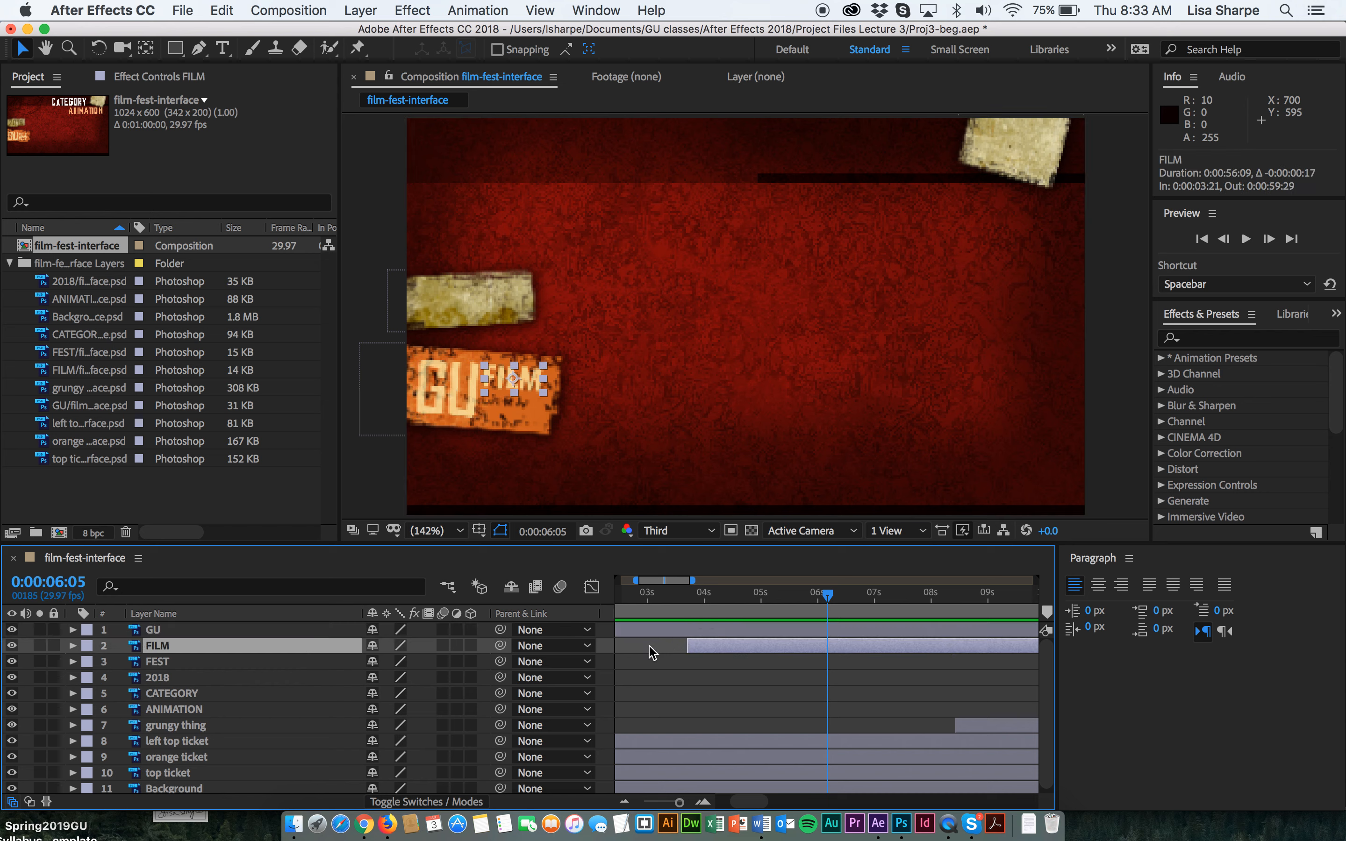
scroll(640, 634, "left", 5)
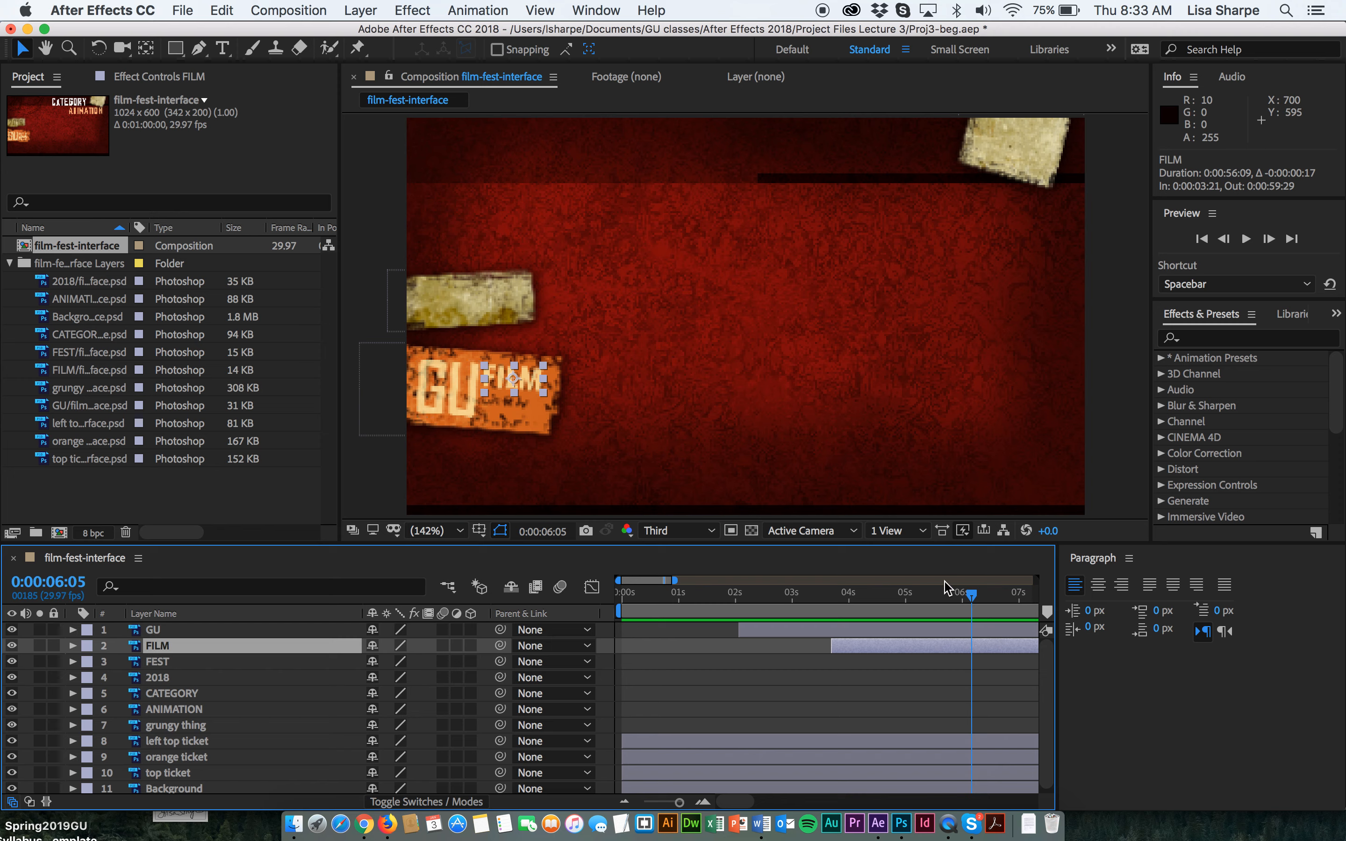
left_click_drag(972, 595, 736, 631)
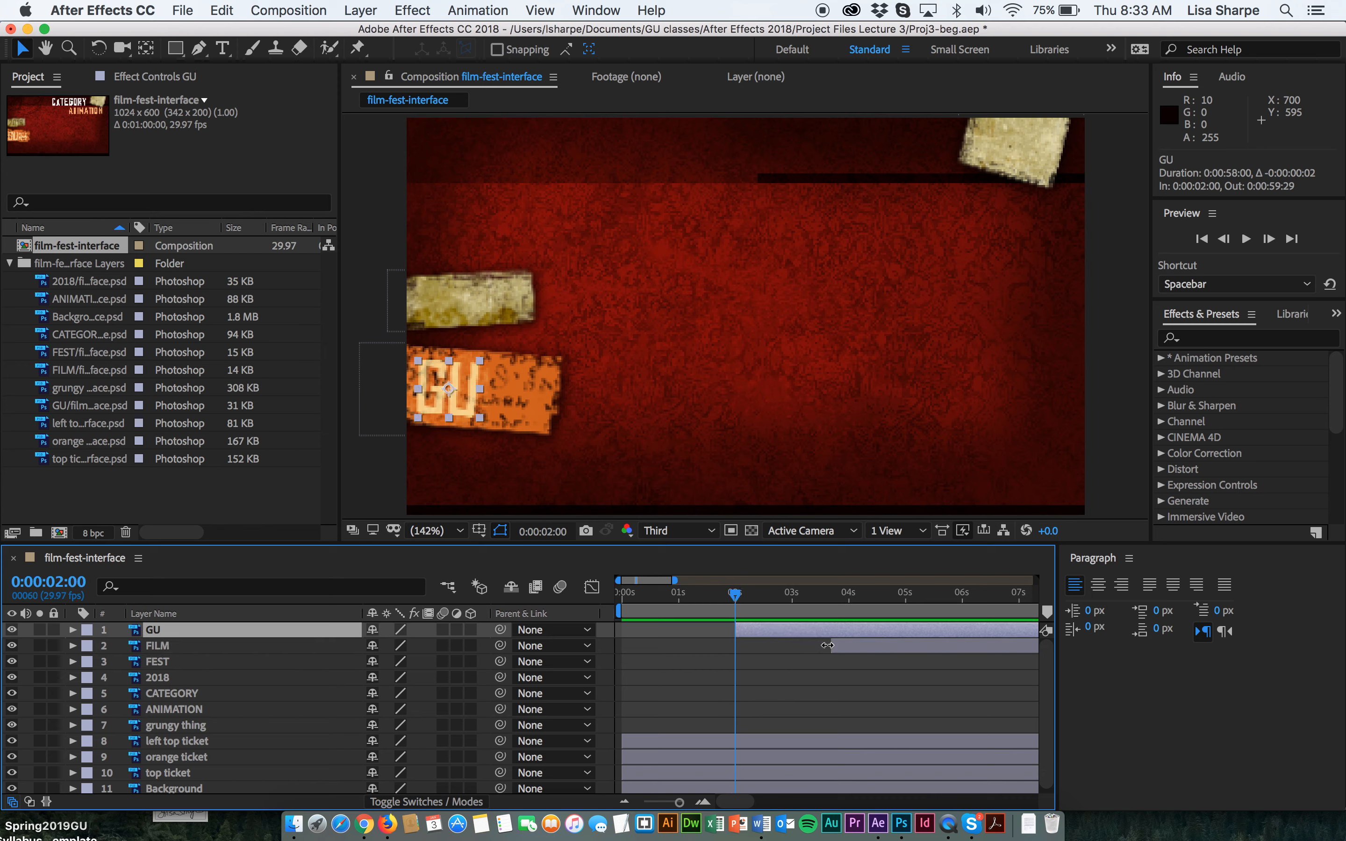
left_click_drag(833, 647, 773, 646)
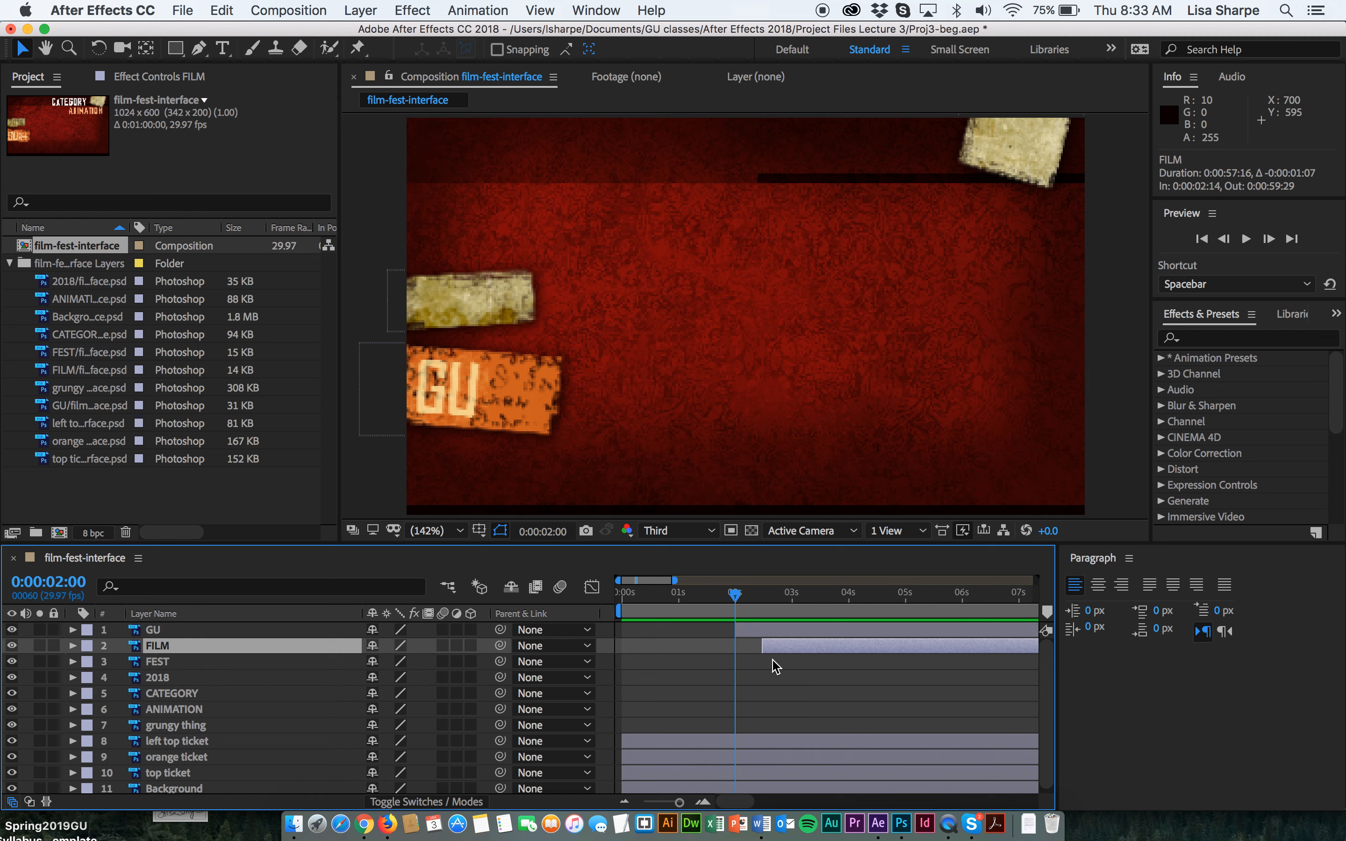
left_click_drag(684, 803, 674, 804)
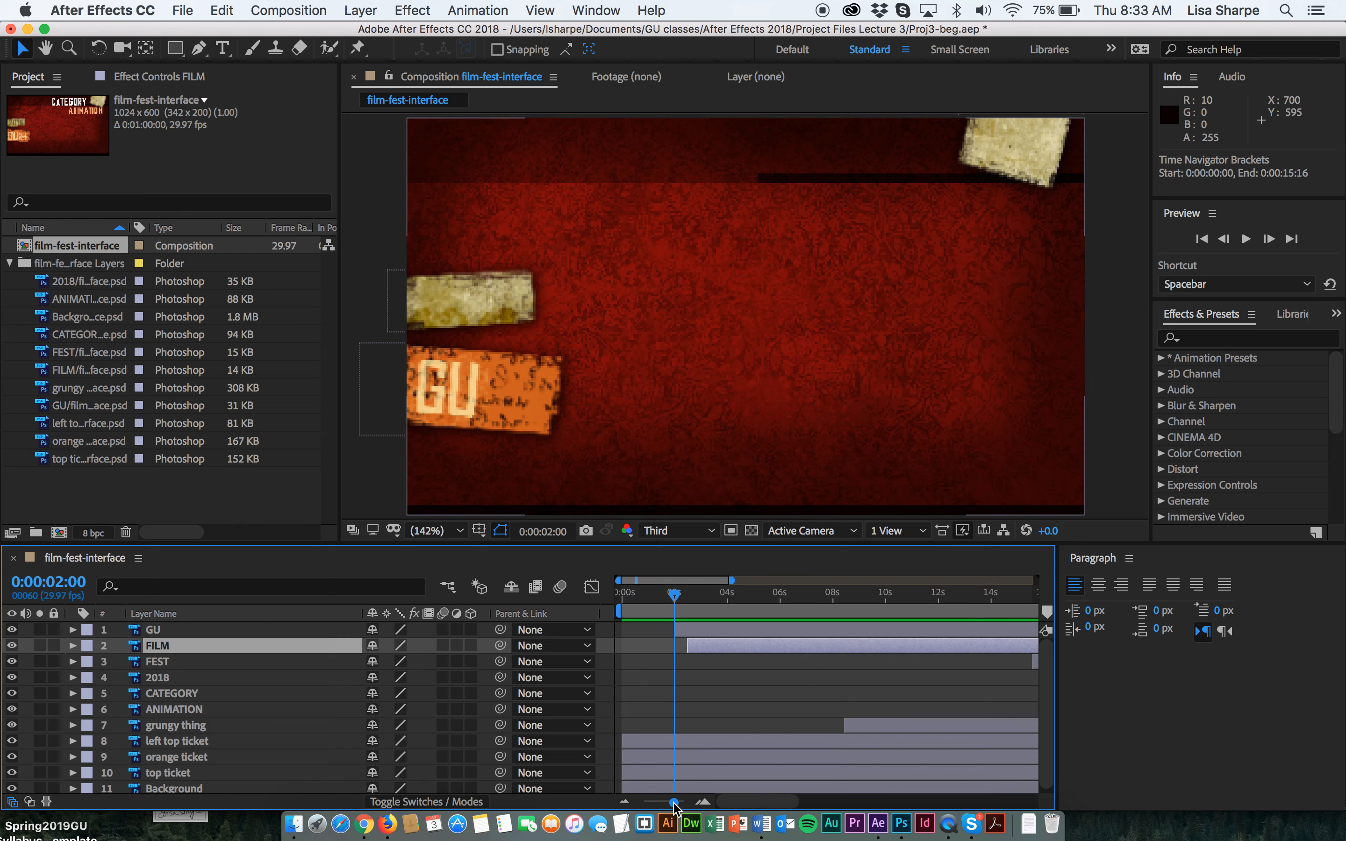
Slide the FEST layer bar to start at about 3 seconds and the 2018 bar to about 4 seconds.
left_click_drag(1029, 663, 703, 675)
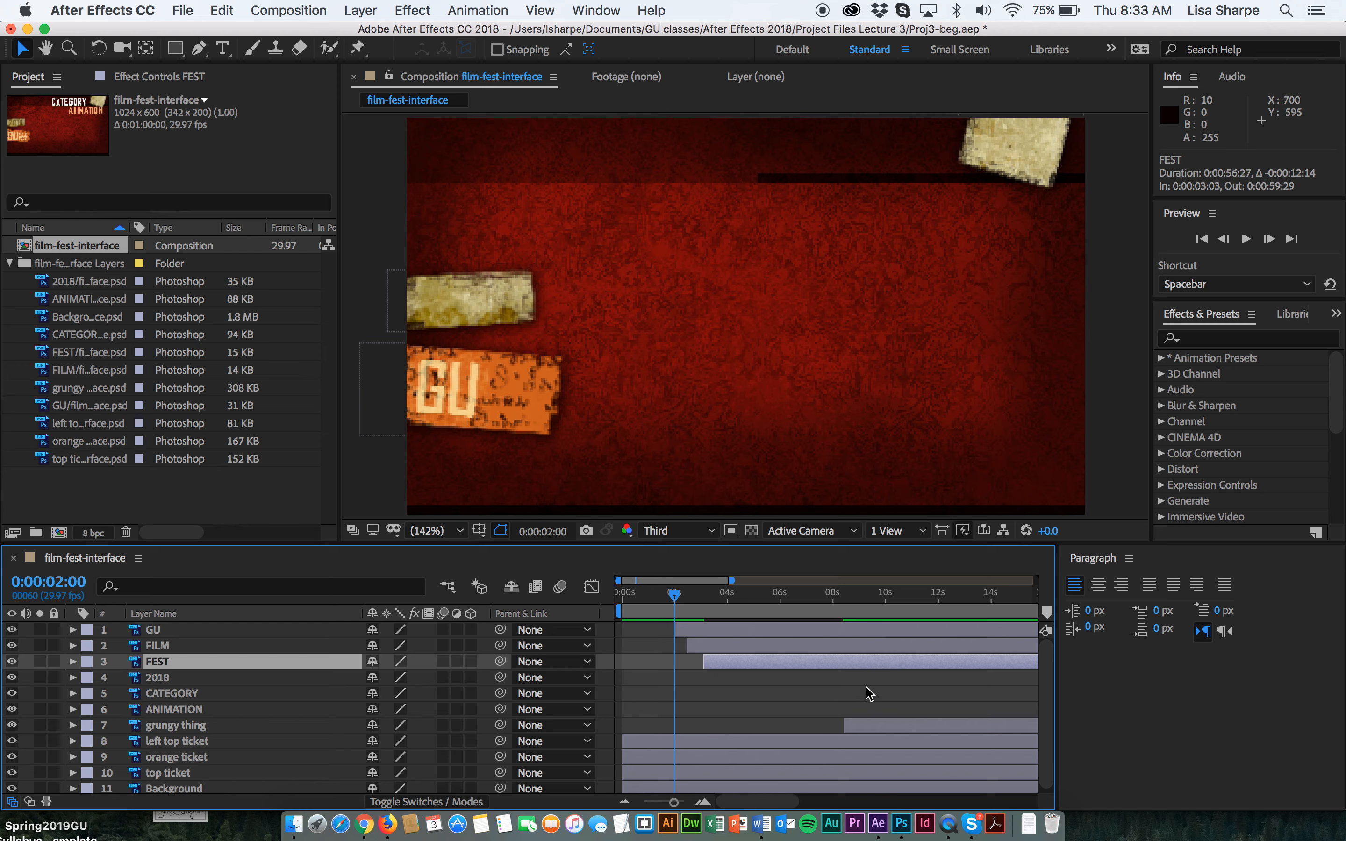
scroll(870, 693, "right", 5)
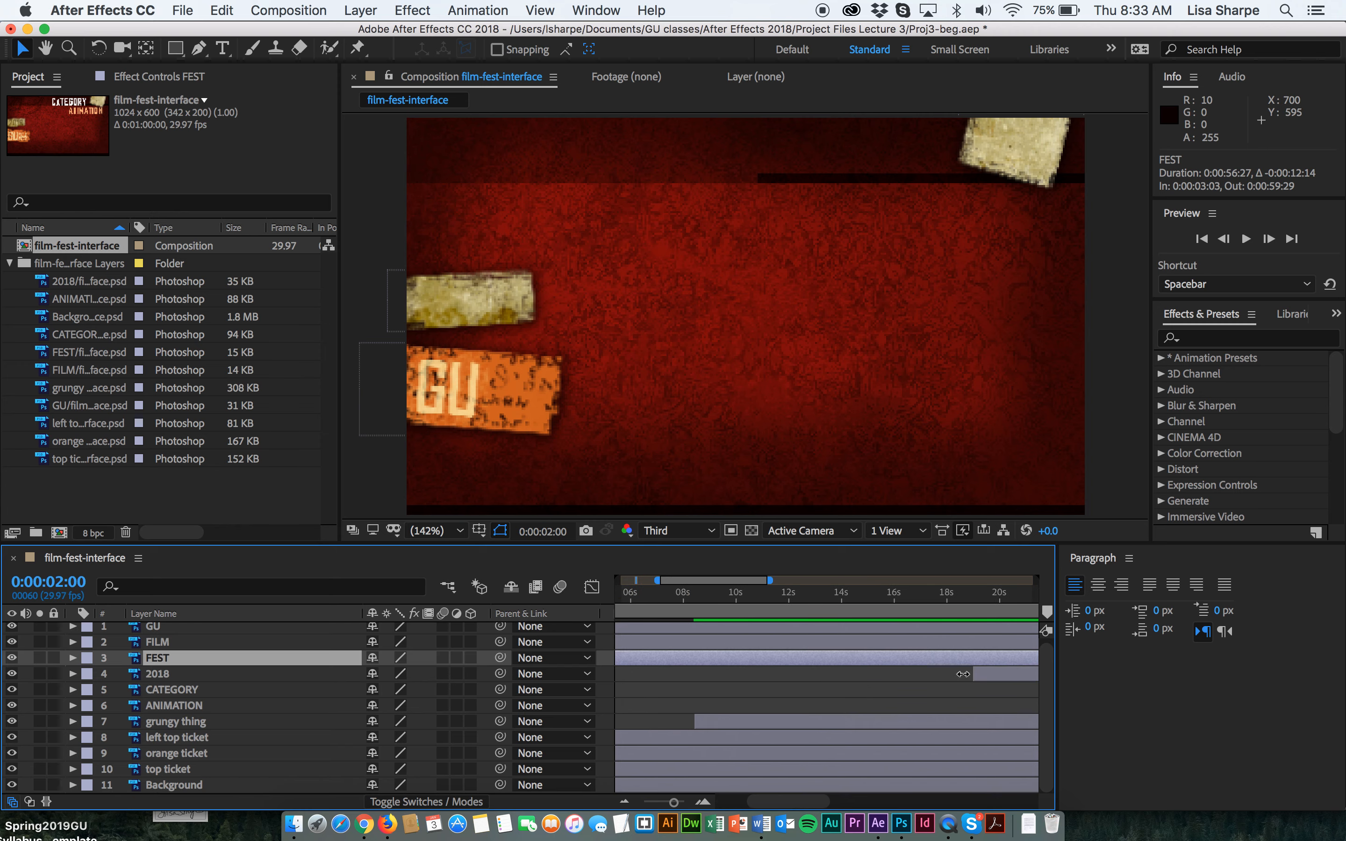
left_click(971, 675)
left_click_drag(971, 675, 665, 675)
scroll(666, 693, "left", 5)
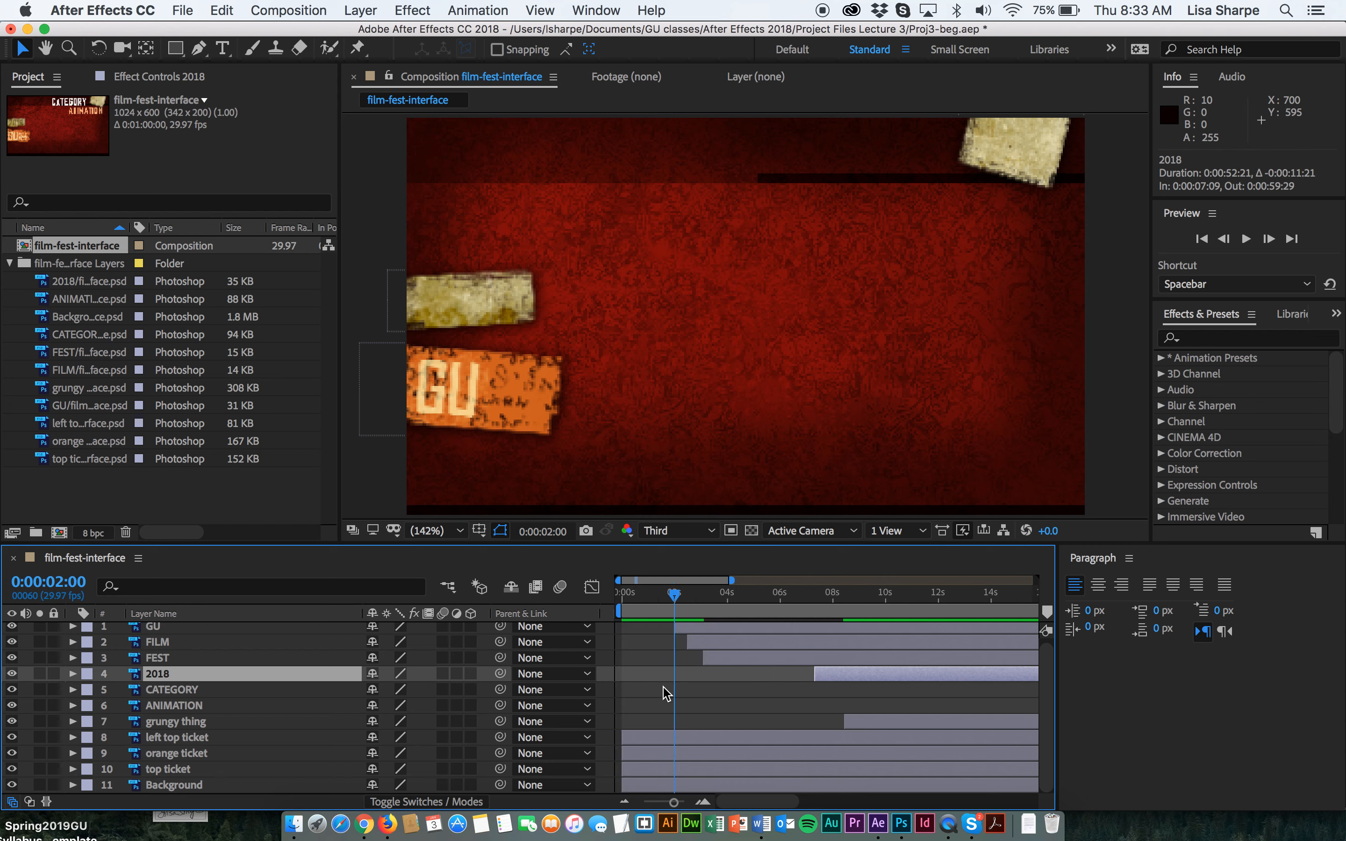
left_click_drag(814, 680, 732, 678)
left_click_drag(675, 594, 727, 597)
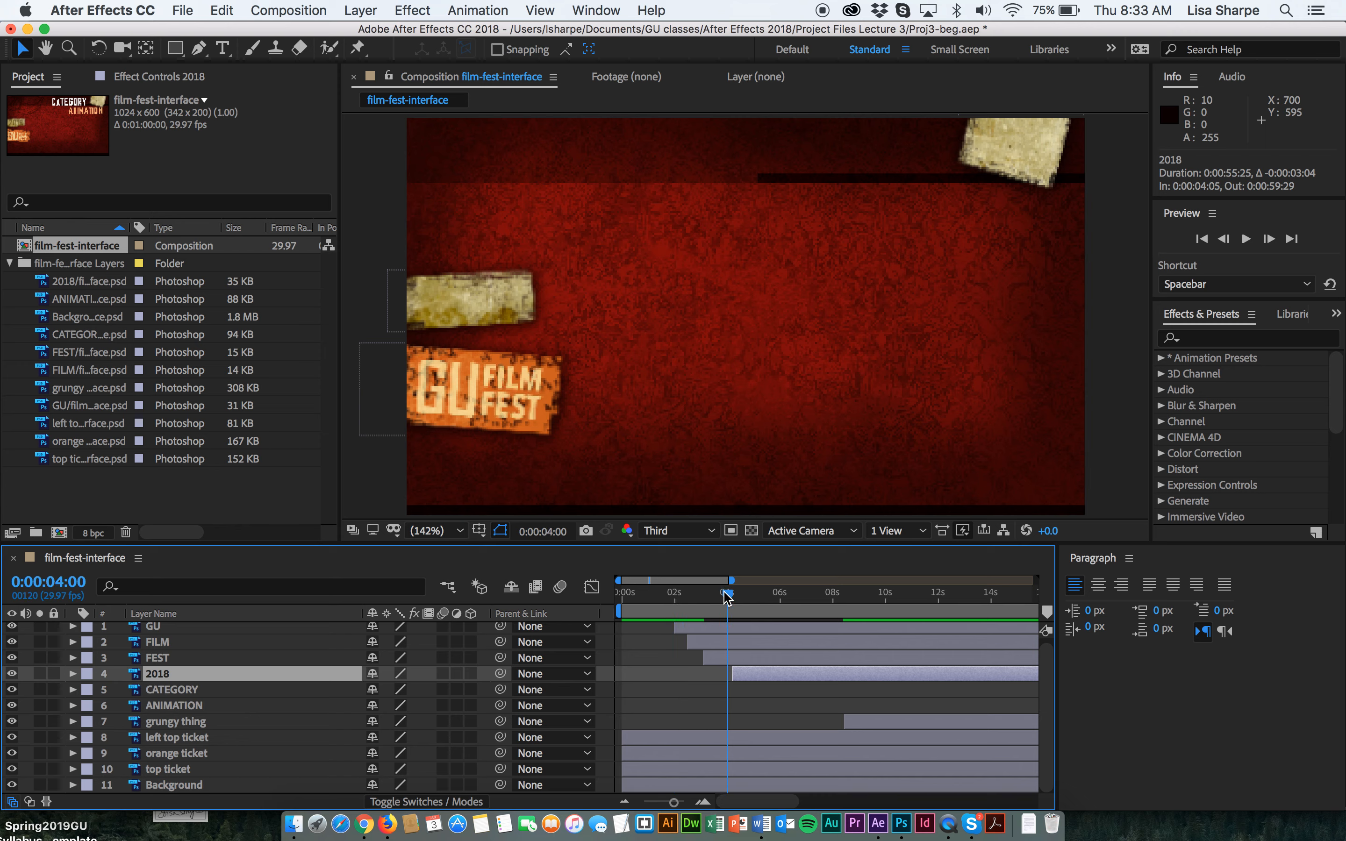
left_click_drag(735, 673, 727, 672)
Preview the staggered title animation from the start.
left_click_drag(729, 594, 583, 609)
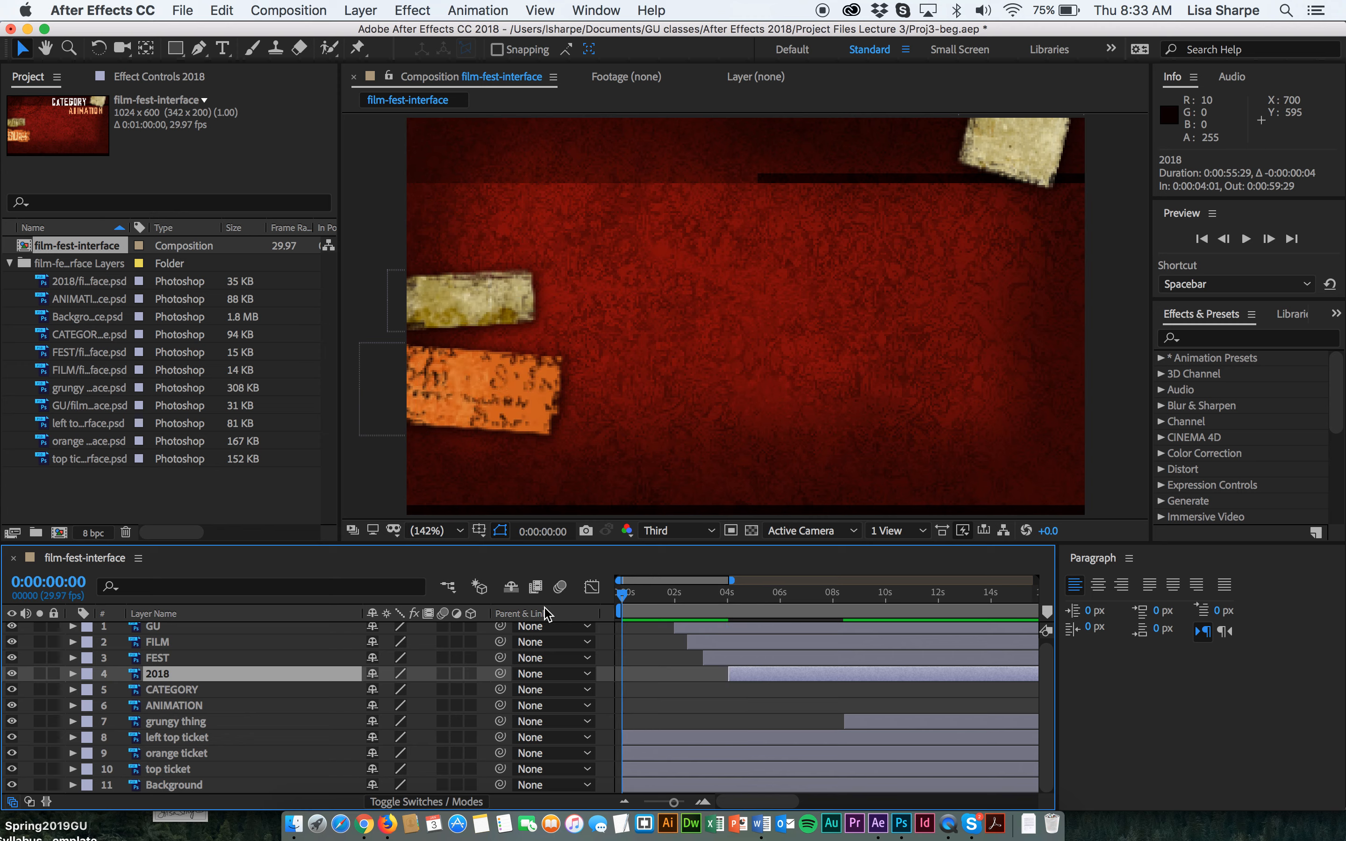
key("space")
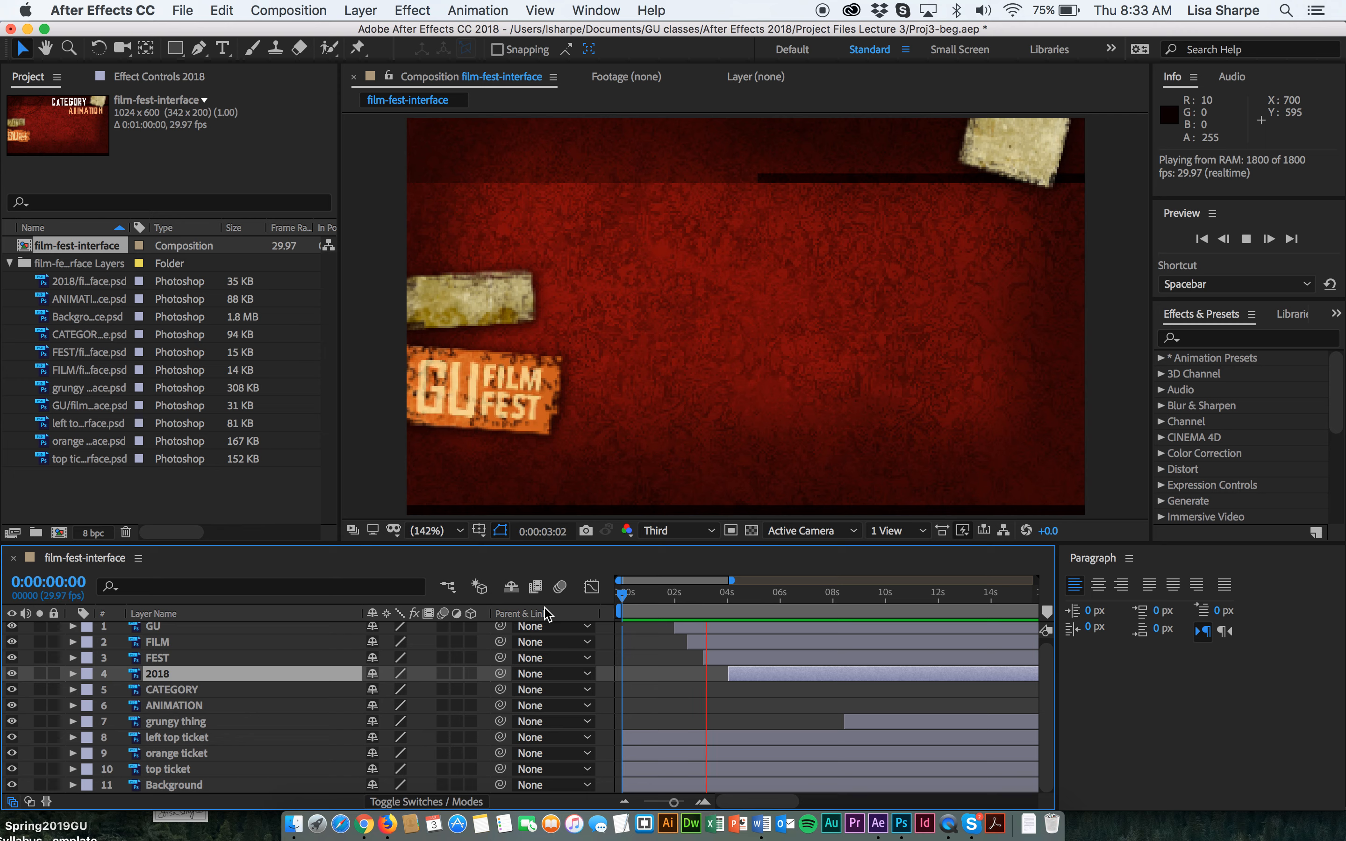
key("space")
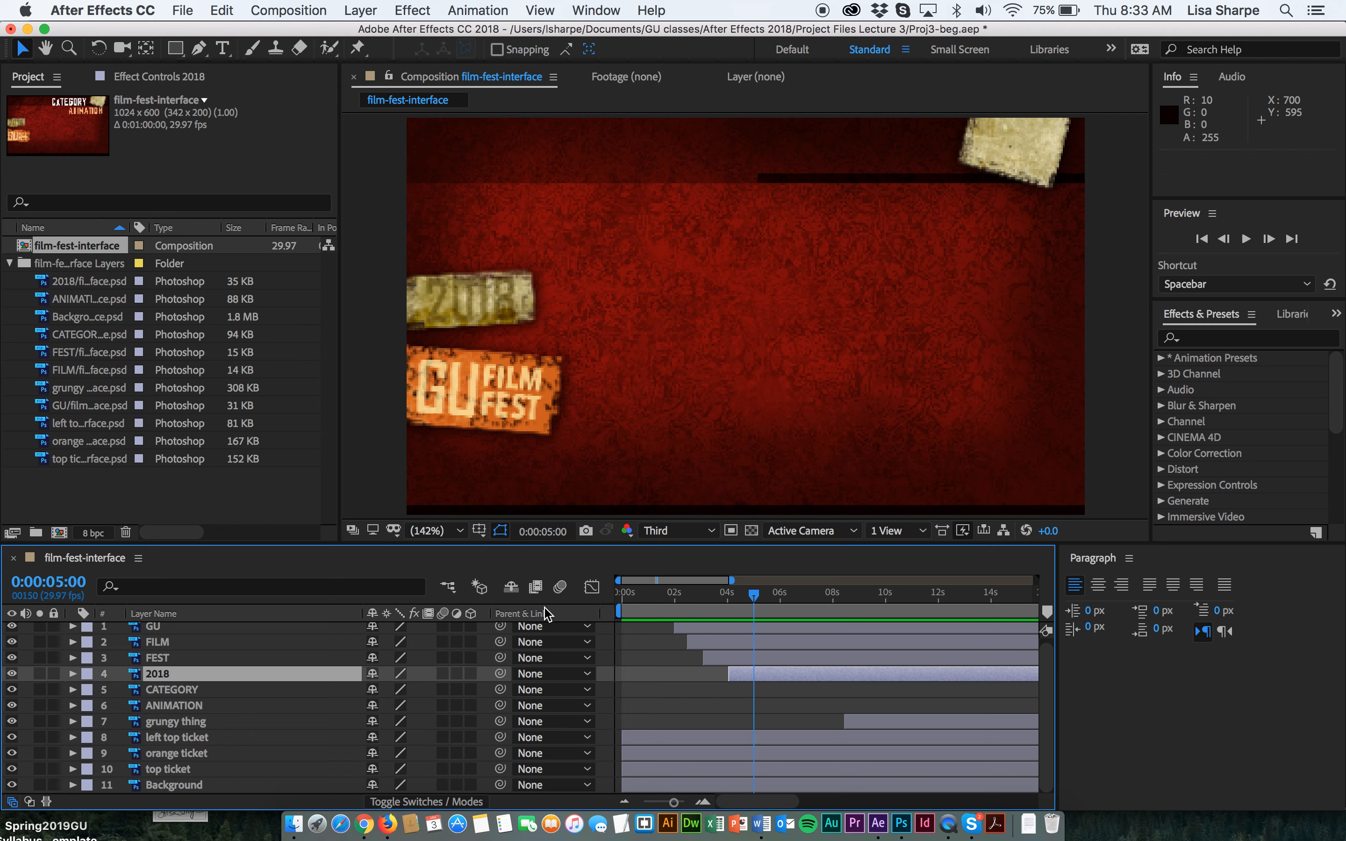
Slide the CATEGORY layer bar to start at about 5 seconds and grungy thing at about 6 seconds.
left_click_drag(673, 802, 656, 802)
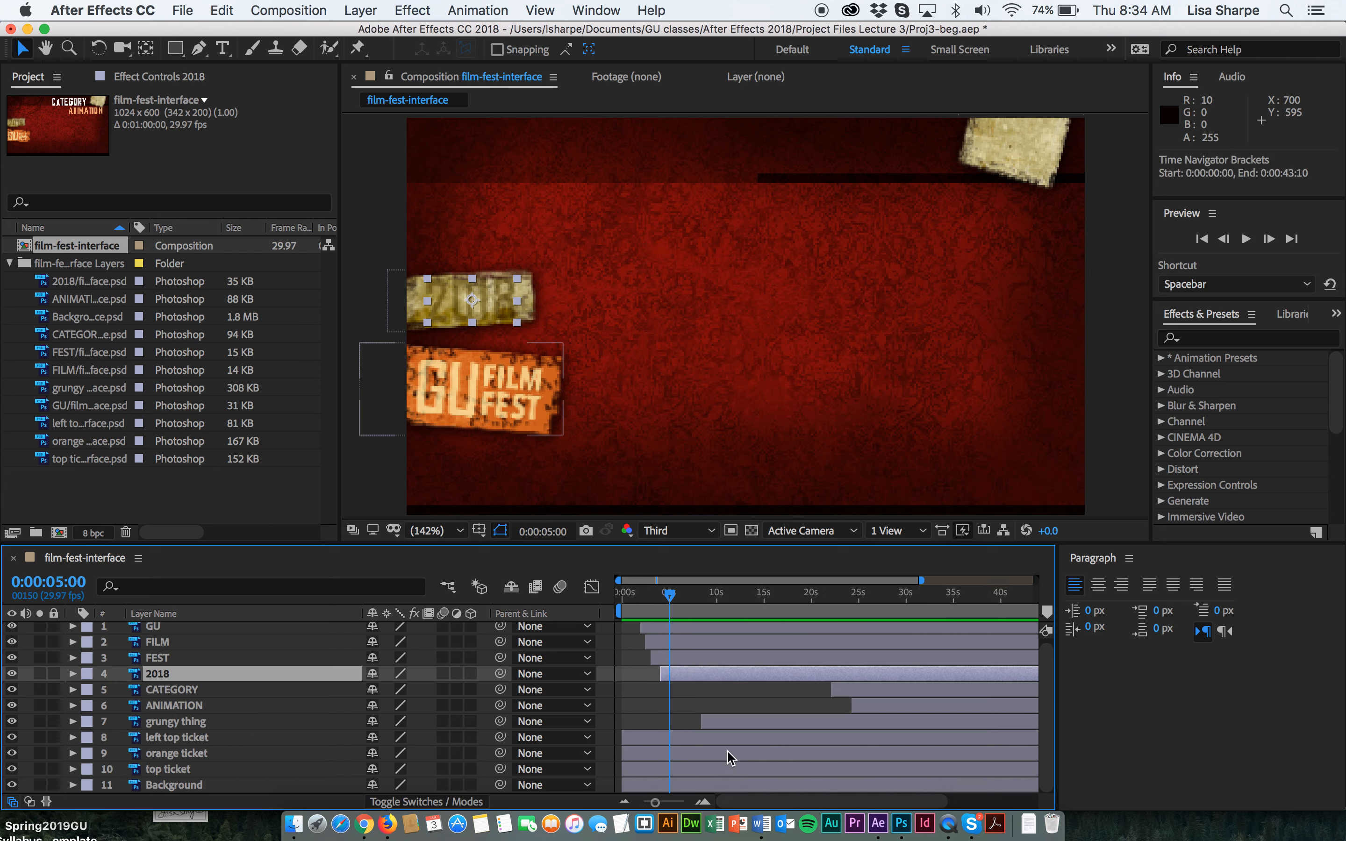
left_click_drag(825, 691, 669, 692)
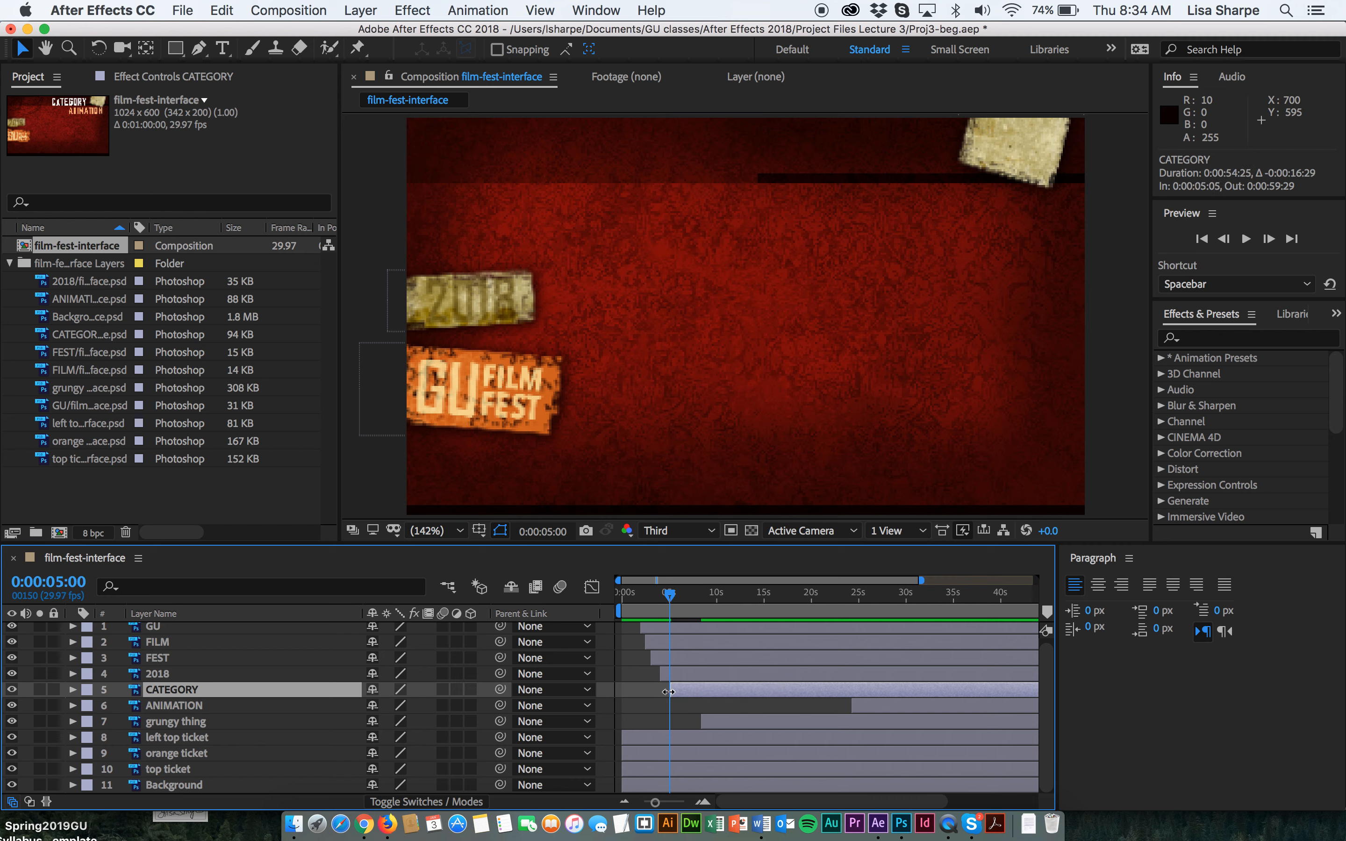
left_click_drag(679, 596, 685, 601)
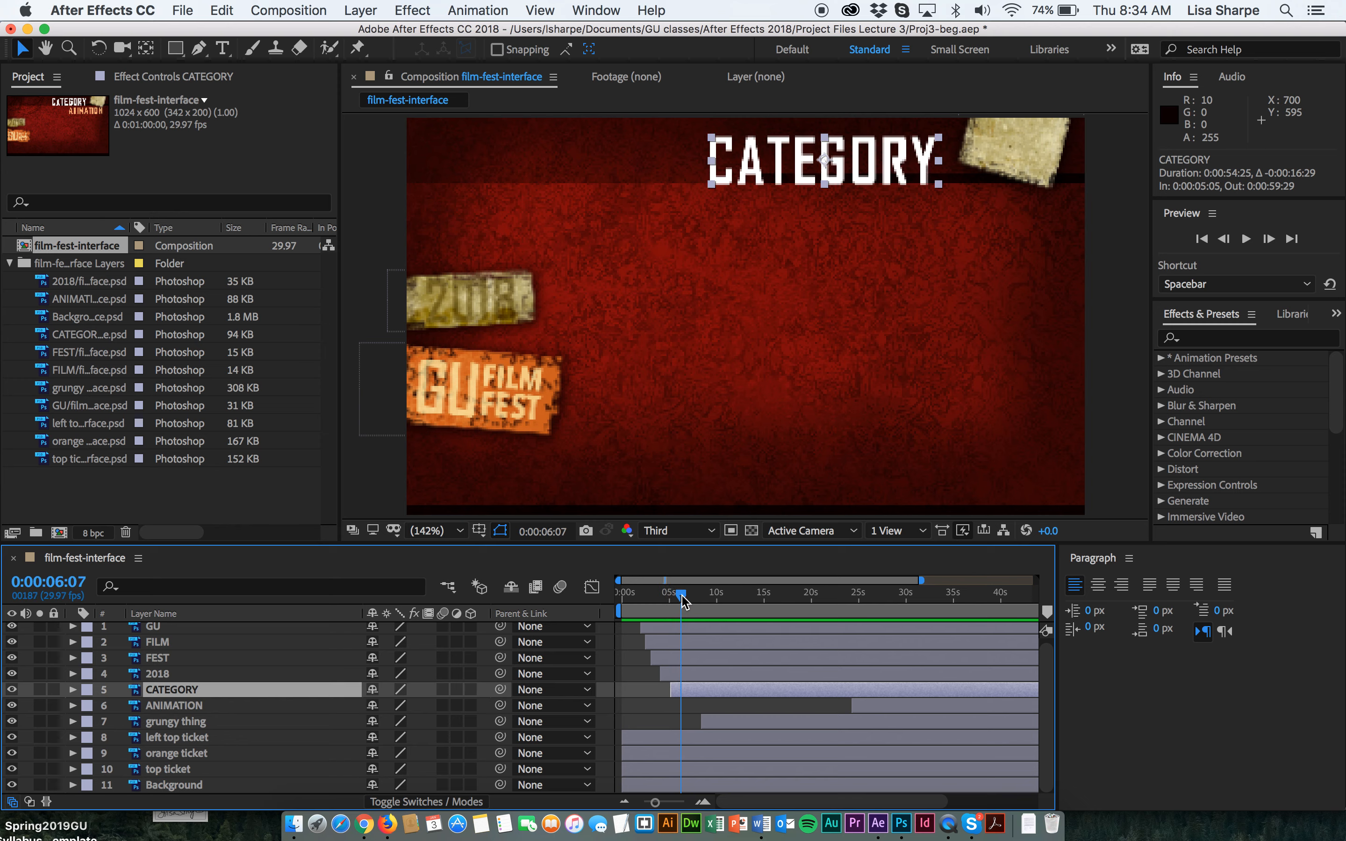
left_click_drag(851, 703, 683, 720)
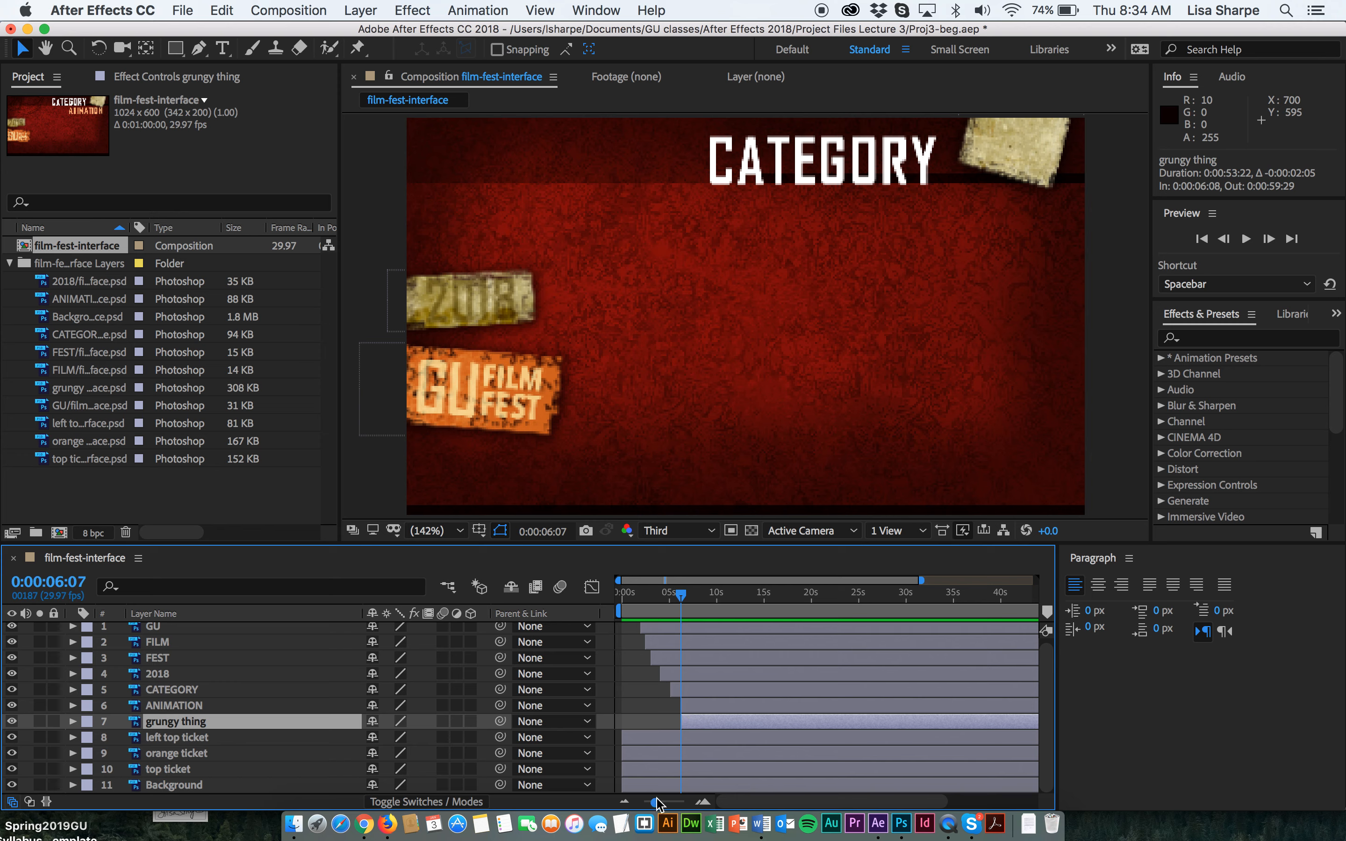
Tighten the timing by sliding FEST to start at about 3 seconds and 2018 at about 3.5 seconds.
left_click_drag(656, 801, 681, 806)
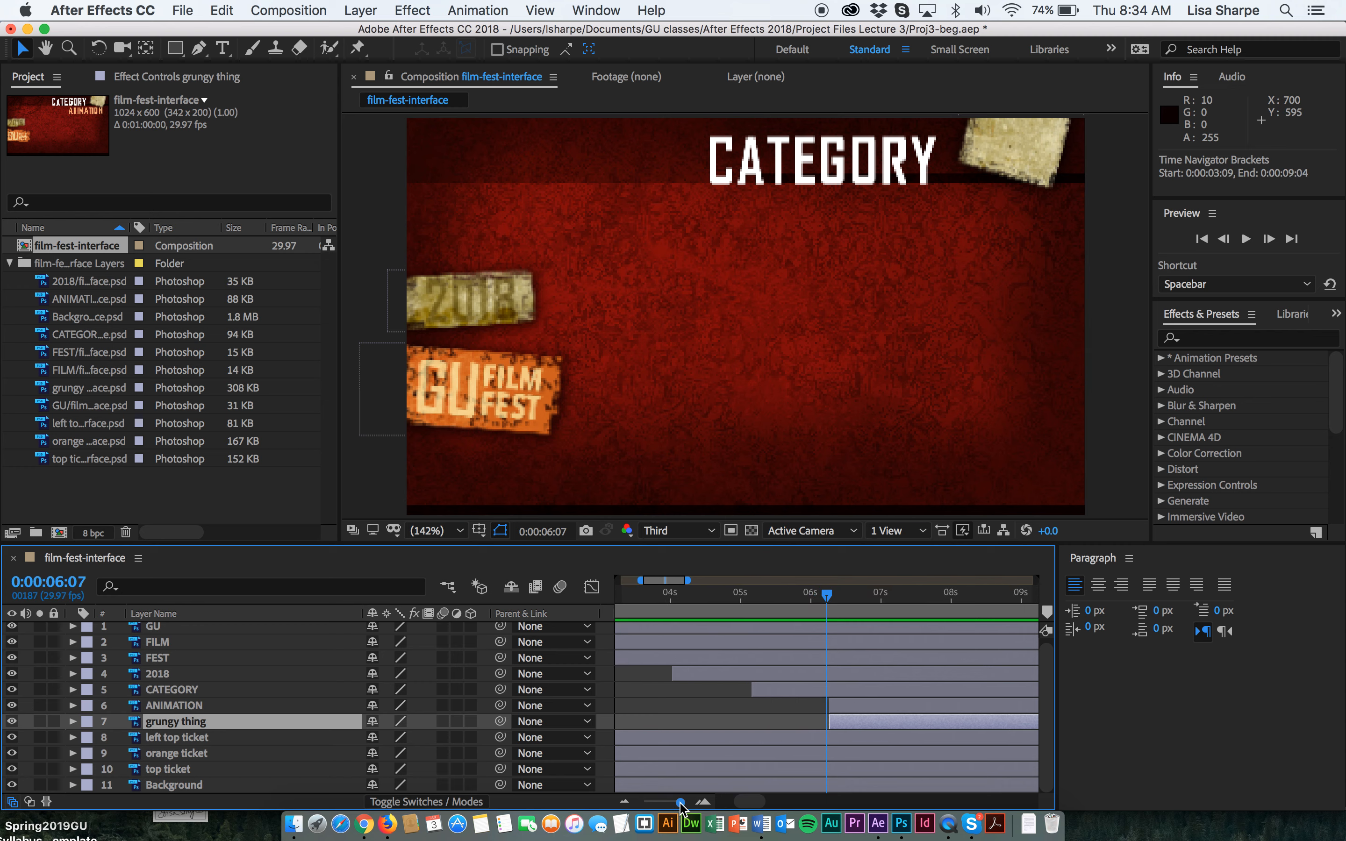
left_click_drag(829, 596, 670, 604)
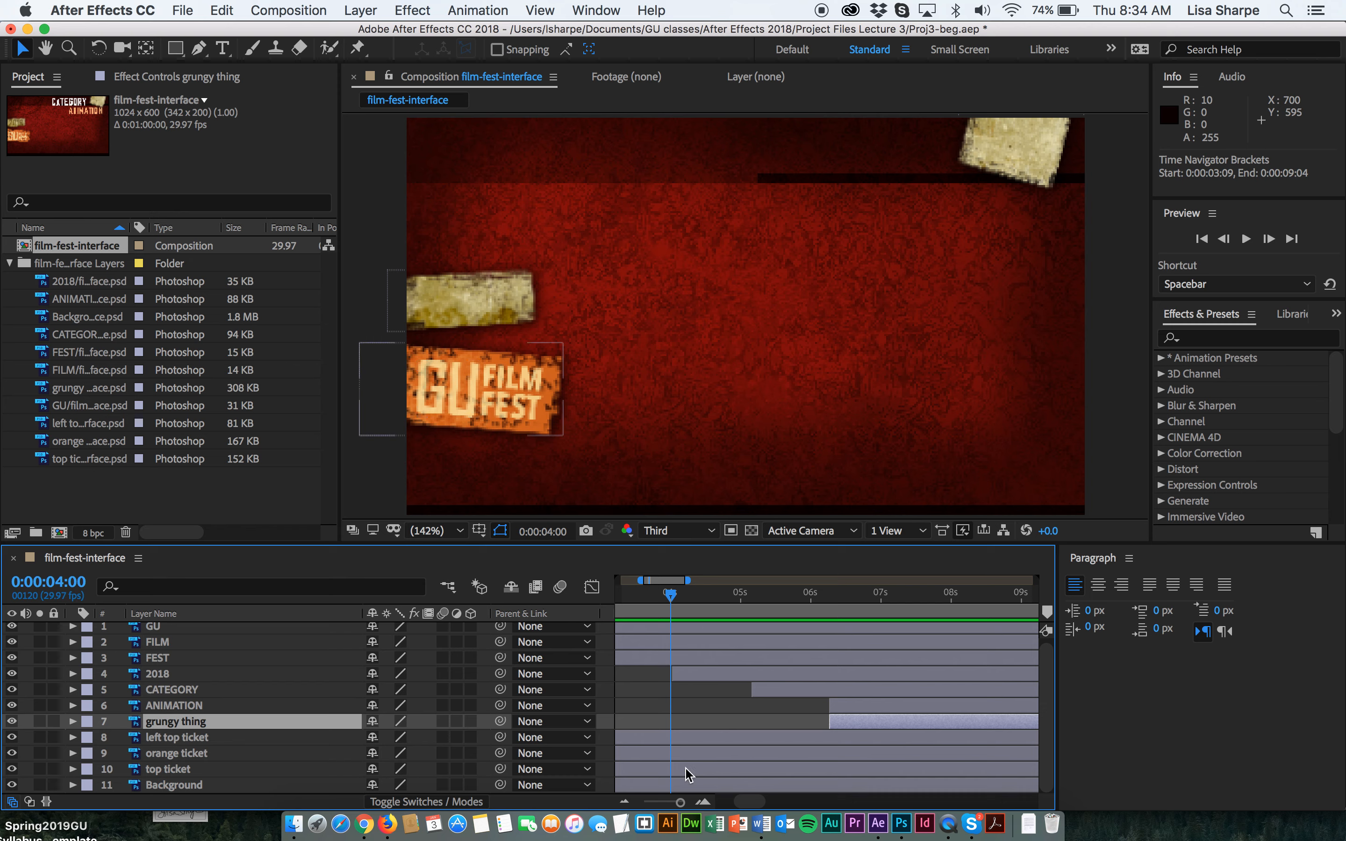
left_click_drag(680, 802, 685, 802)
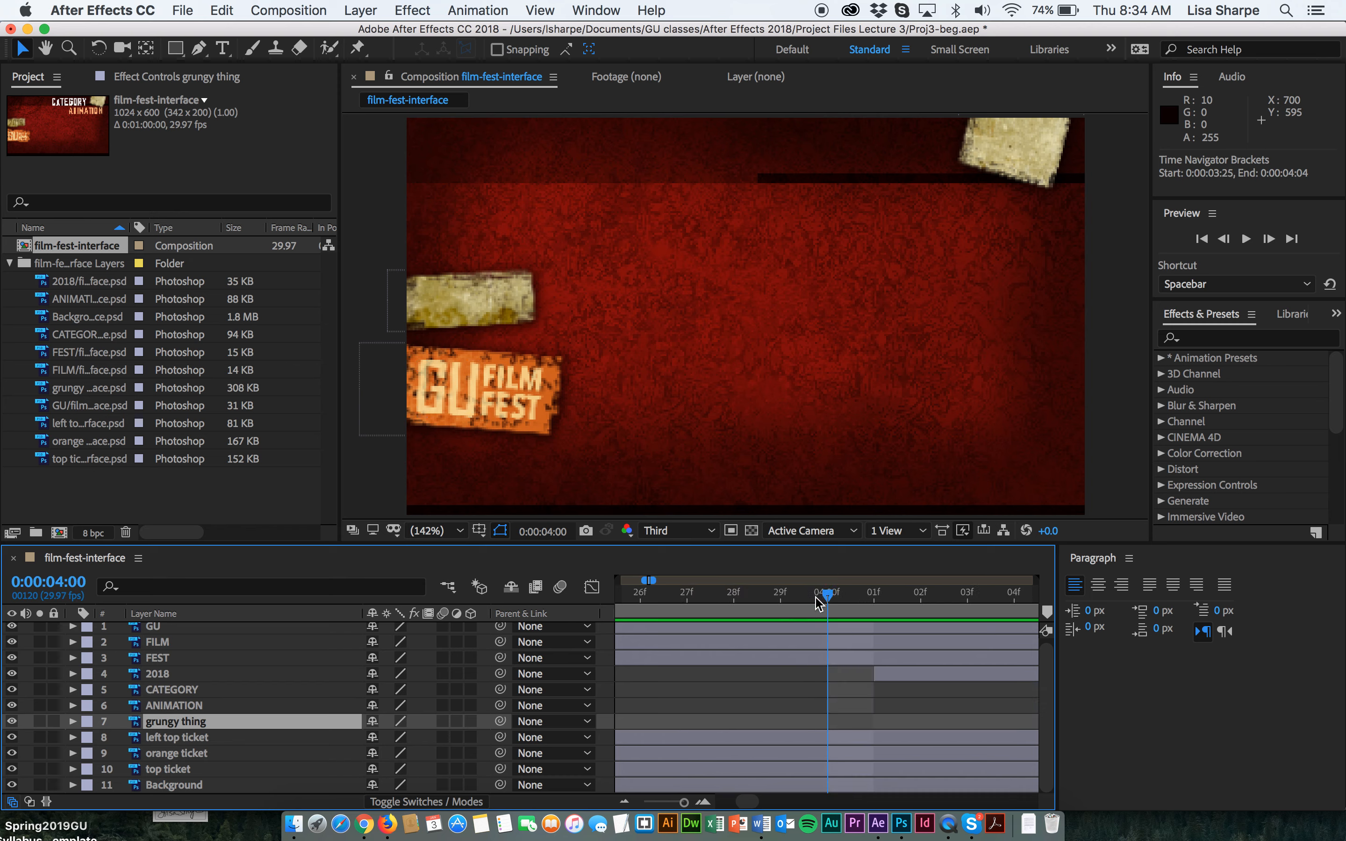
left_click_drag(828, 594, 734, 596)
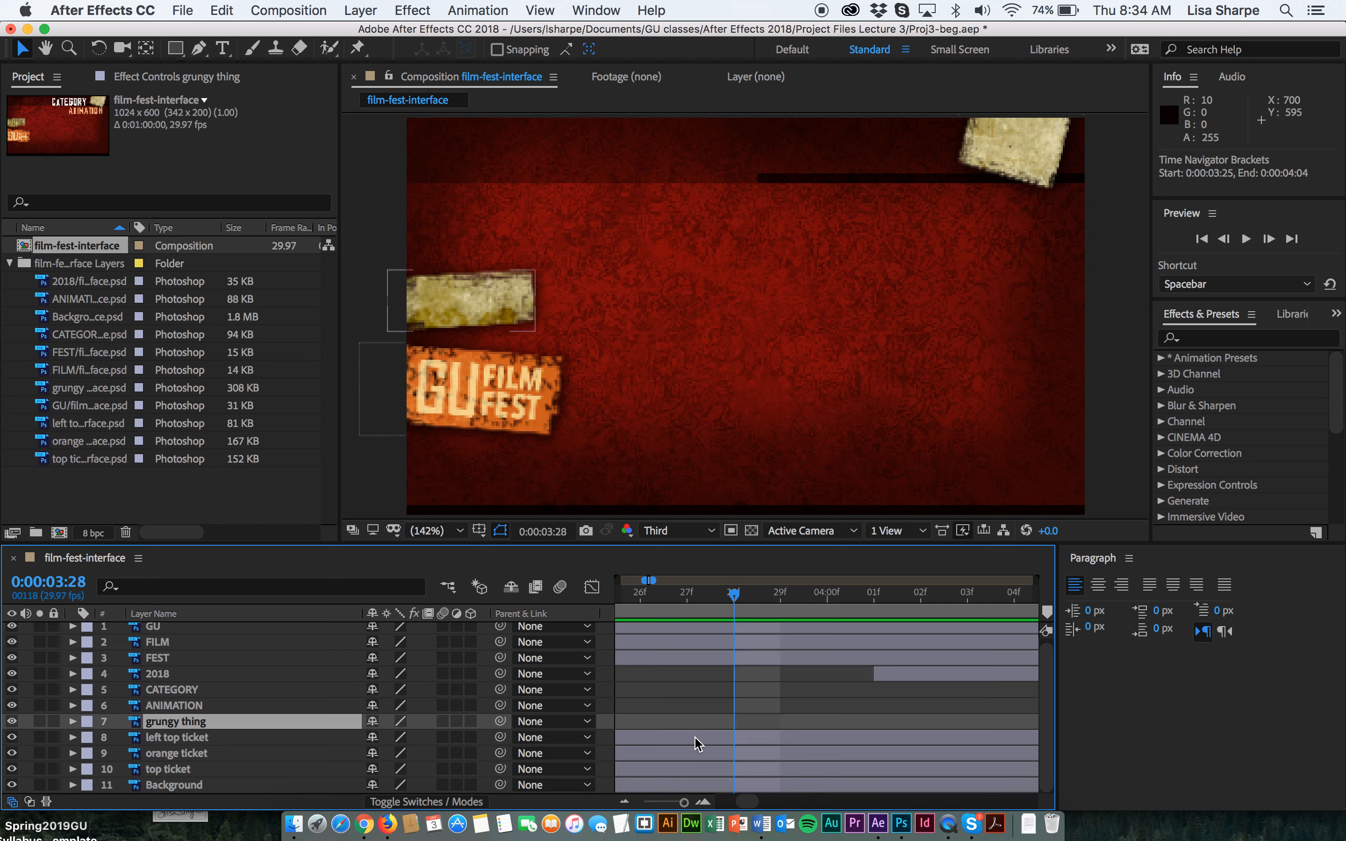
left_click_drag(684, 803, 682, 804)
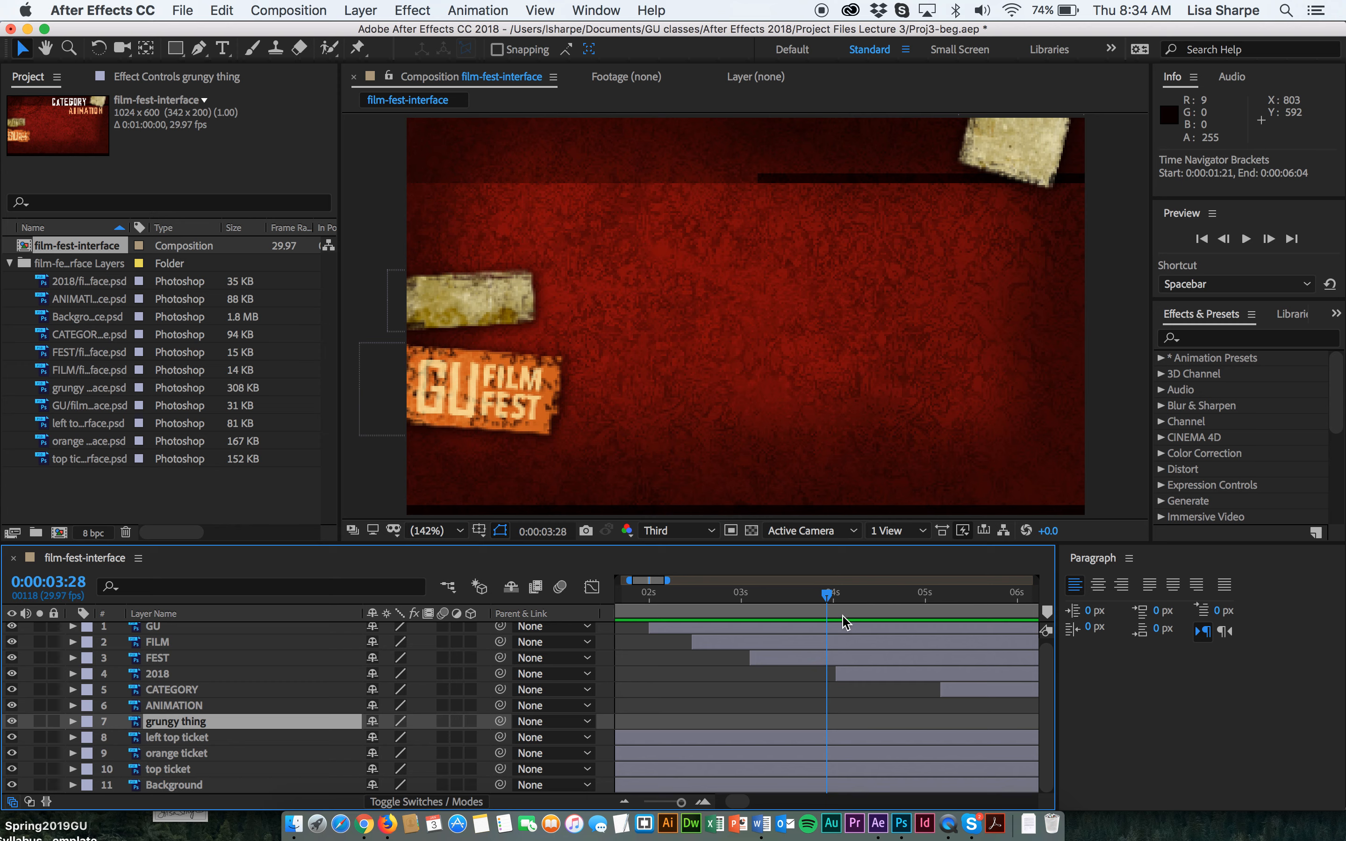
left_click_drag(832, 595, 741, 601)
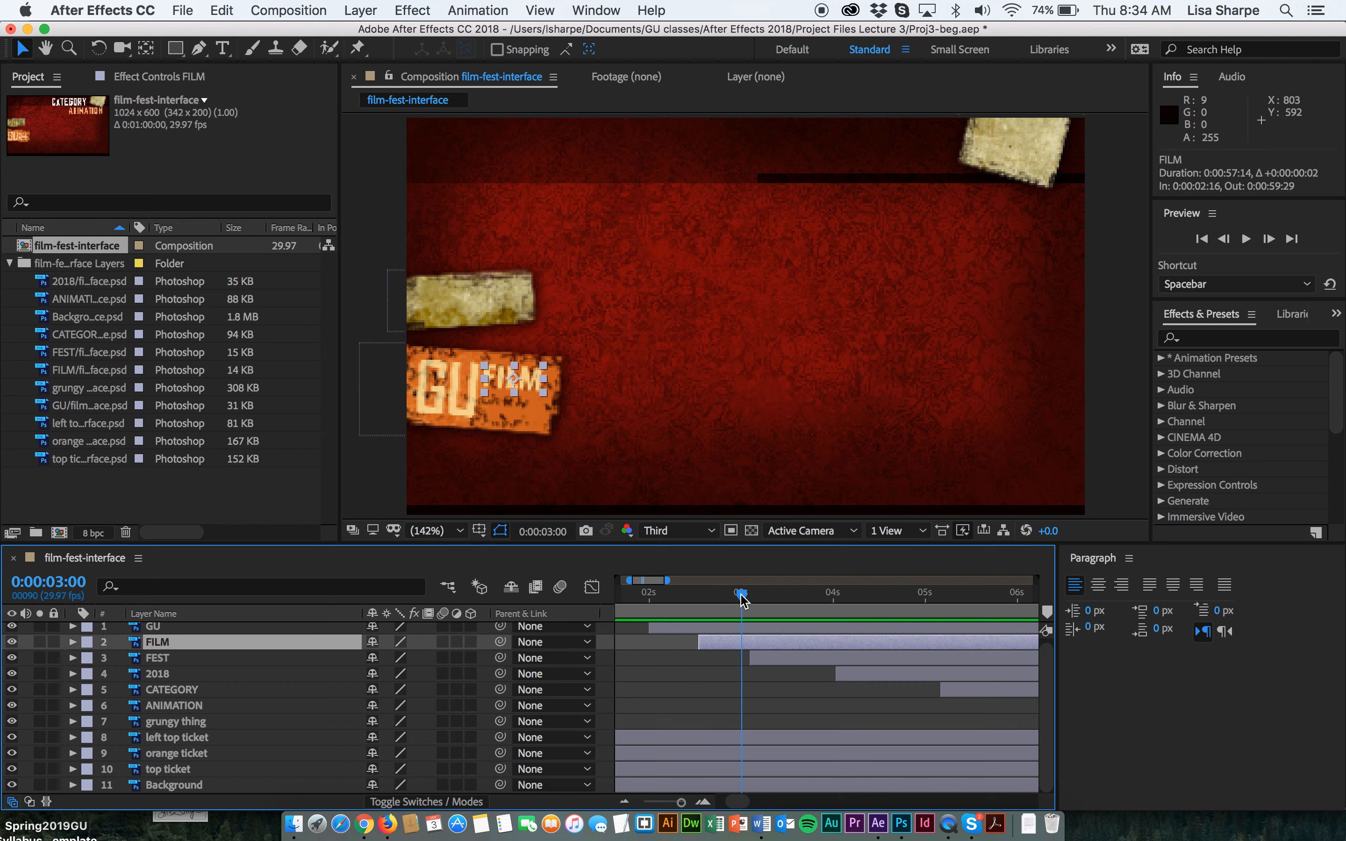
left_click_drag(750, 658, 738, 658)
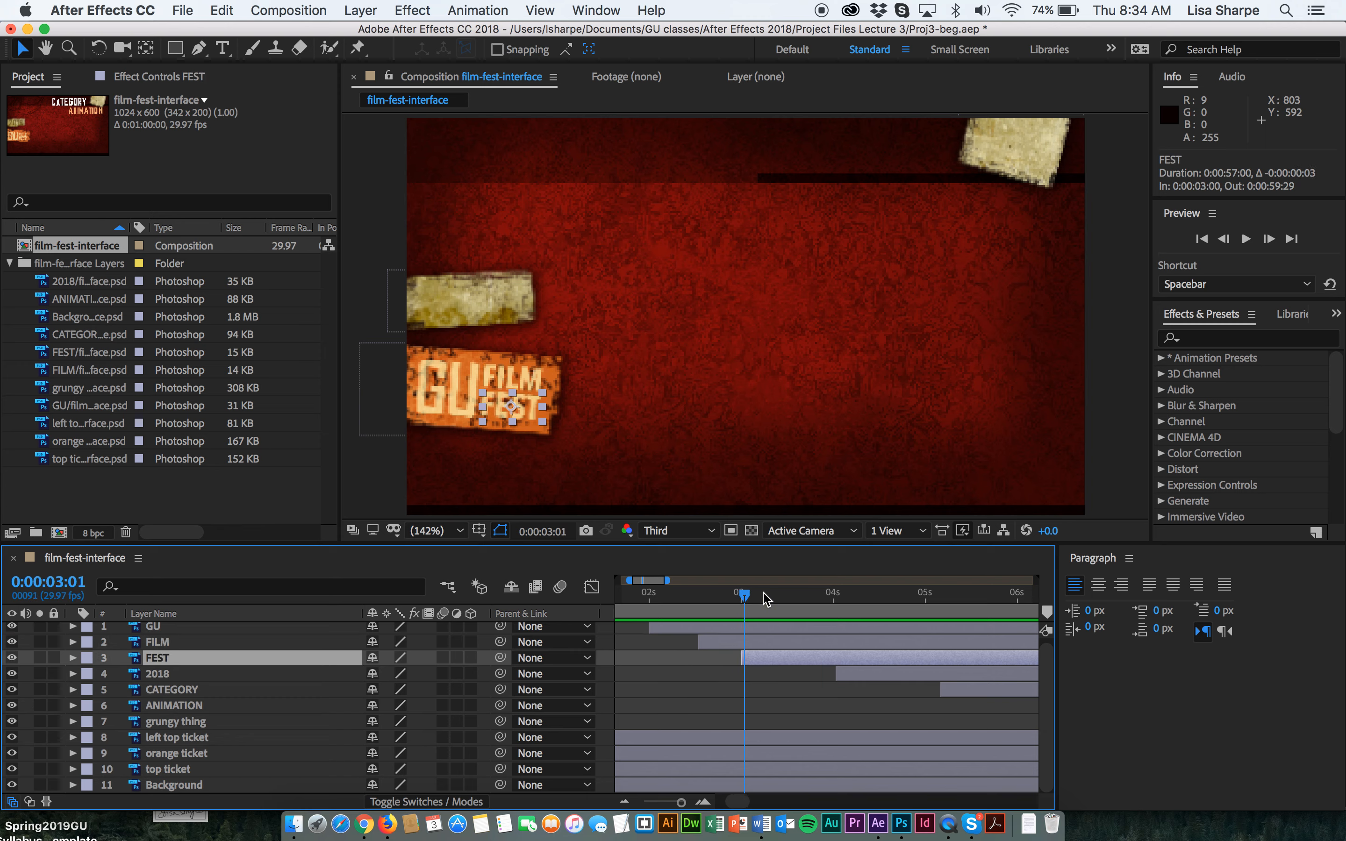
left_click_drag(742, 599, 787, 598)
left_click_drag(837, 679, 787, 676)
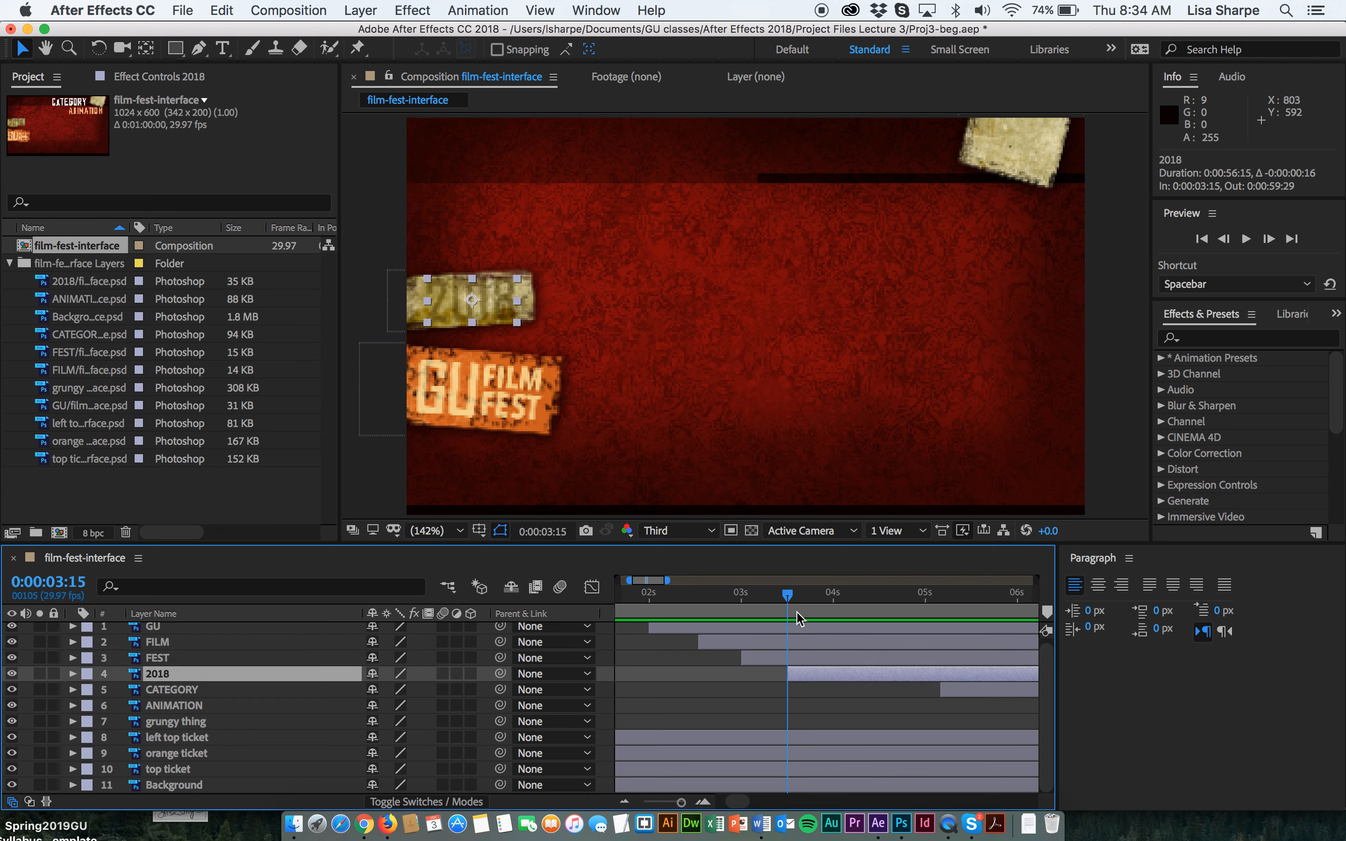
Slide the CATEGORY layer bar to start at 4 seconds.
left_click_drag(789, 599, 837, 600)
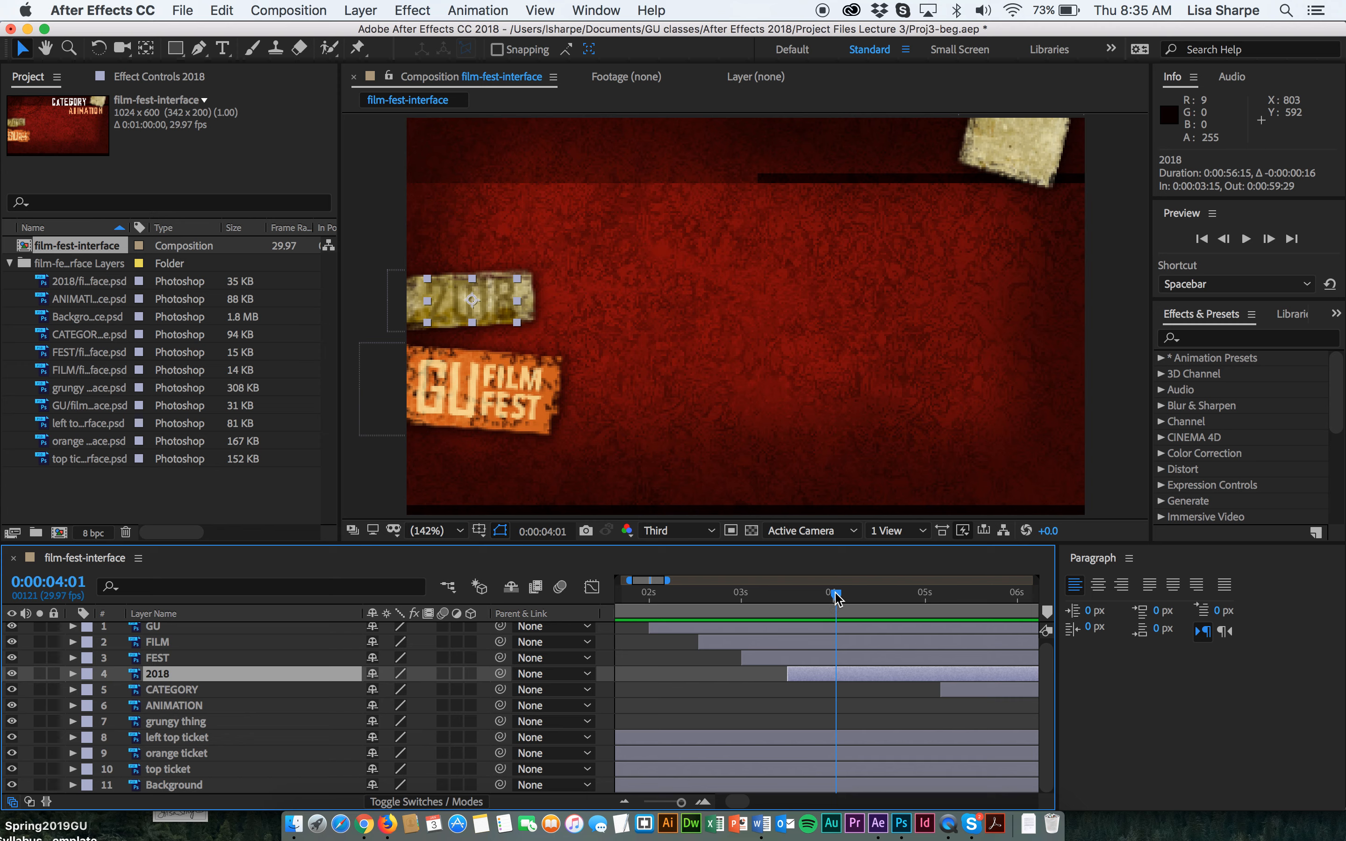
mouse_move(836, 598)
left_mouse_down()
mouse_move(851, 598)
mouse_move(833, 597)
left_mouse_up()
left_click_drag(940, 684, 832, 694)
scroll(894, 707, "right", 3)
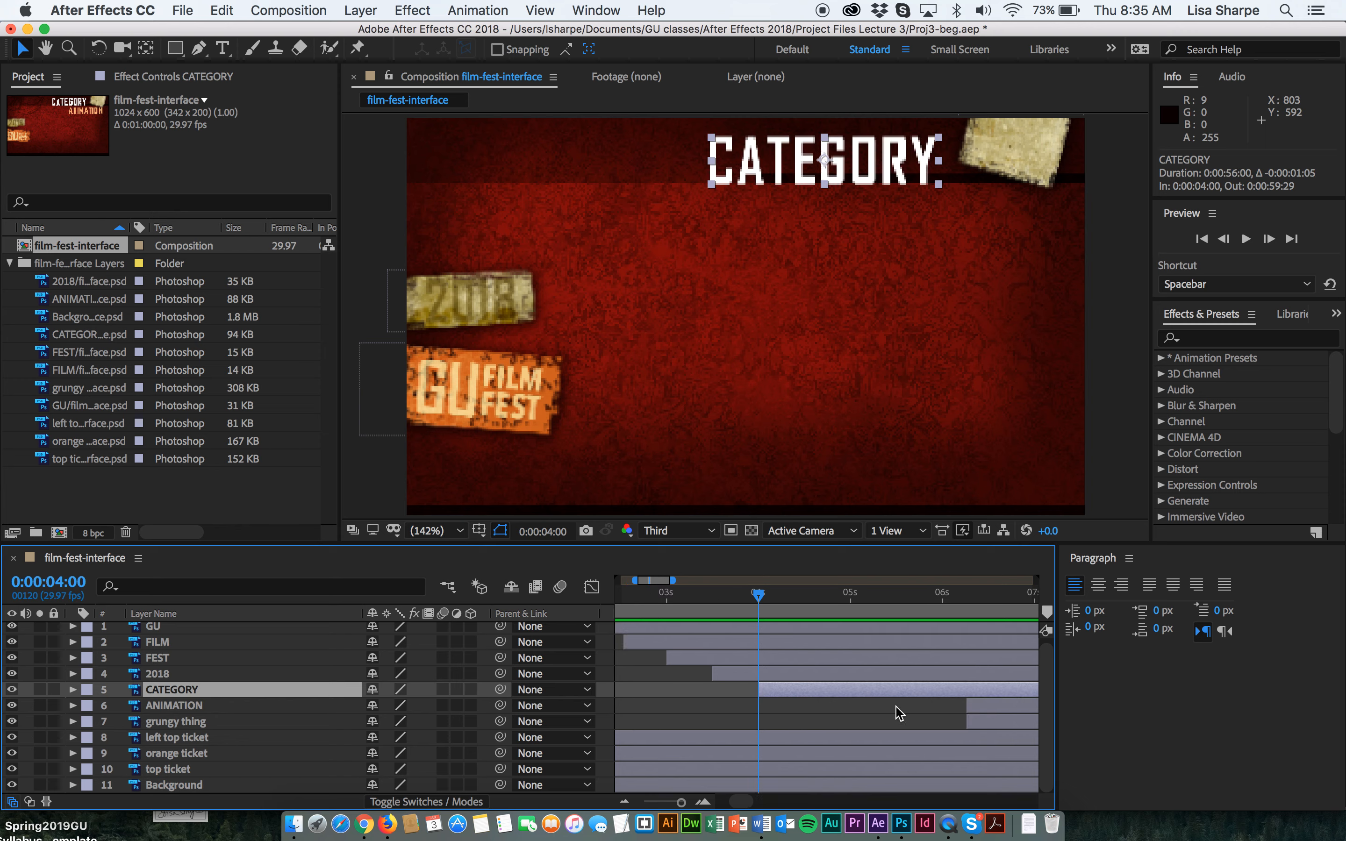
Slide the ANIMATION and grungy thing layer bars to start at 5 seconds.
left_click(761, 610)
left_click_drag(761, 611, 849, 606)
left_click_drag(969, 707, 851, 699)
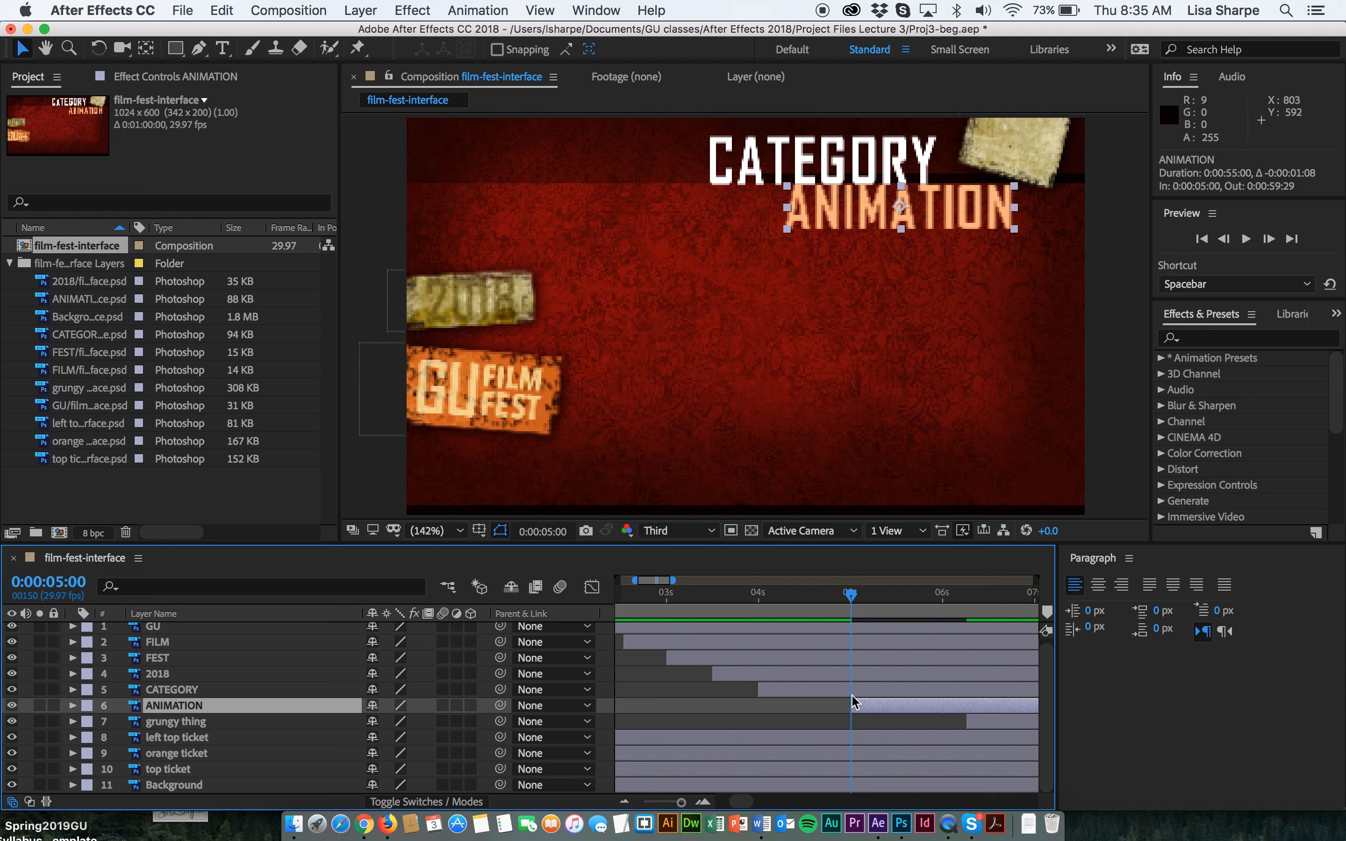
left_click_drag(963, 721, 848, 725)
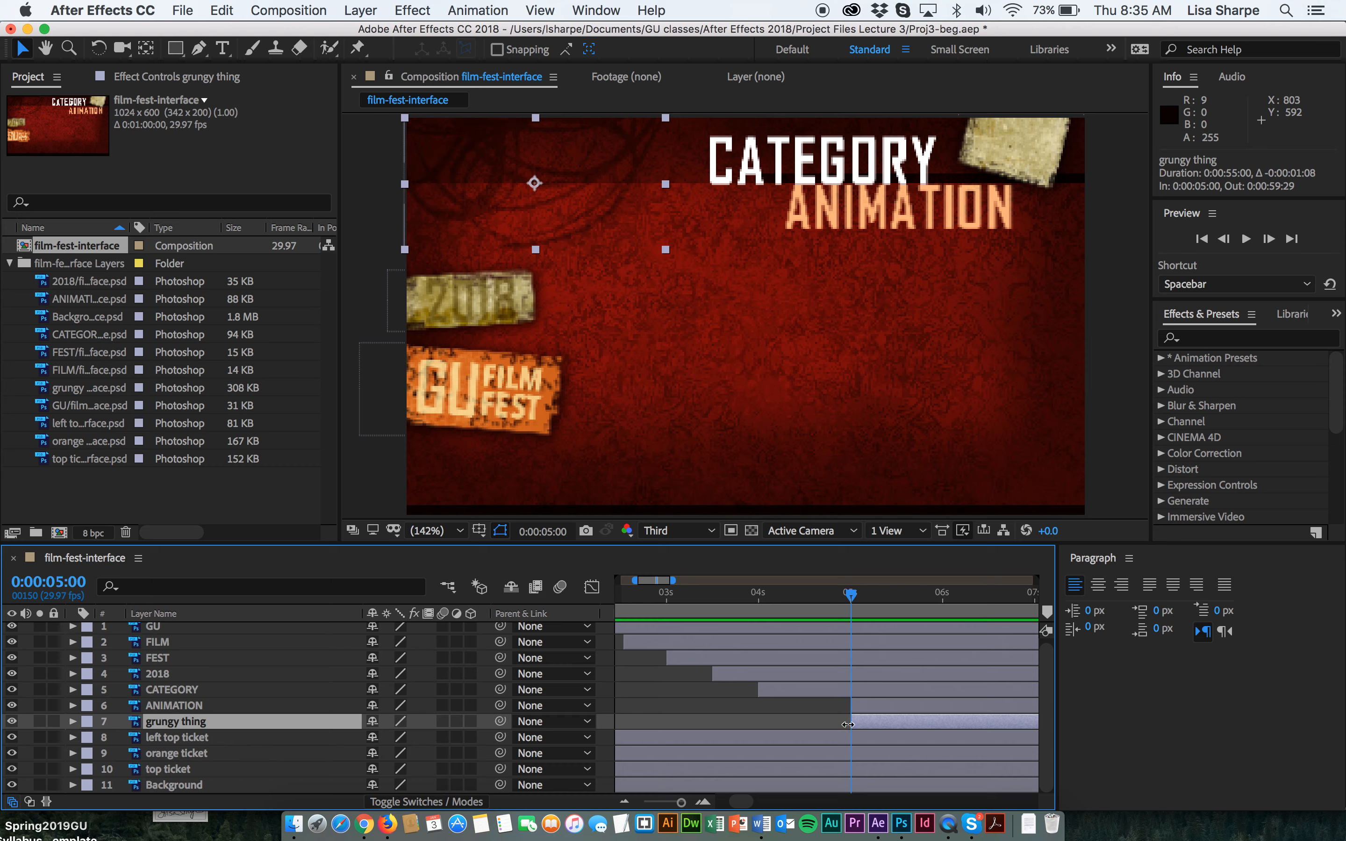
Save the project under the new name Proj3-during.aep.
left_click(103, 10)
mouse_move(182, 10)
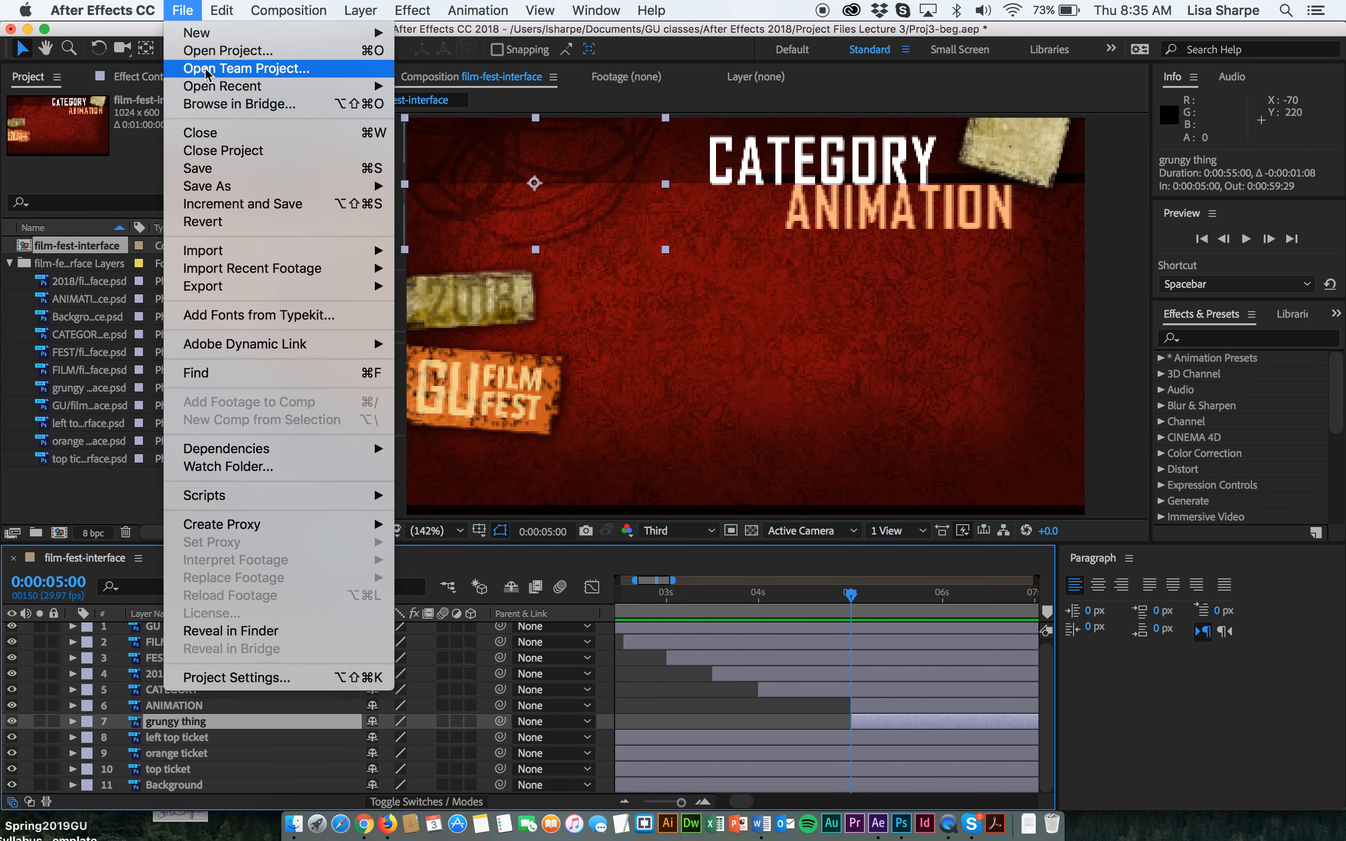
mouse_move(213, 186)
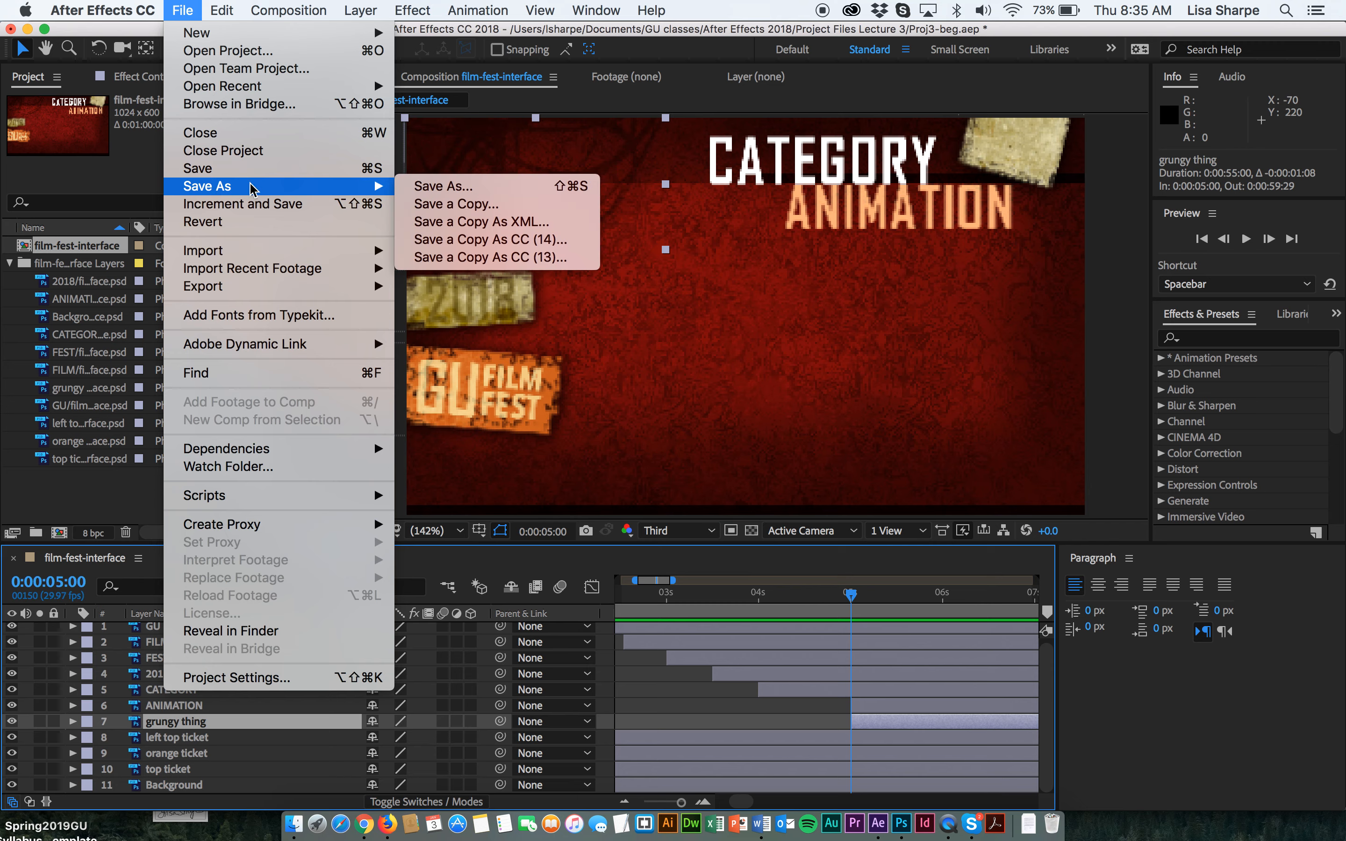
left_click(444, 188)
left_click(612, 122)
key("BackSpace")
key("BackSpace")
key("BackSpace")
type("during")
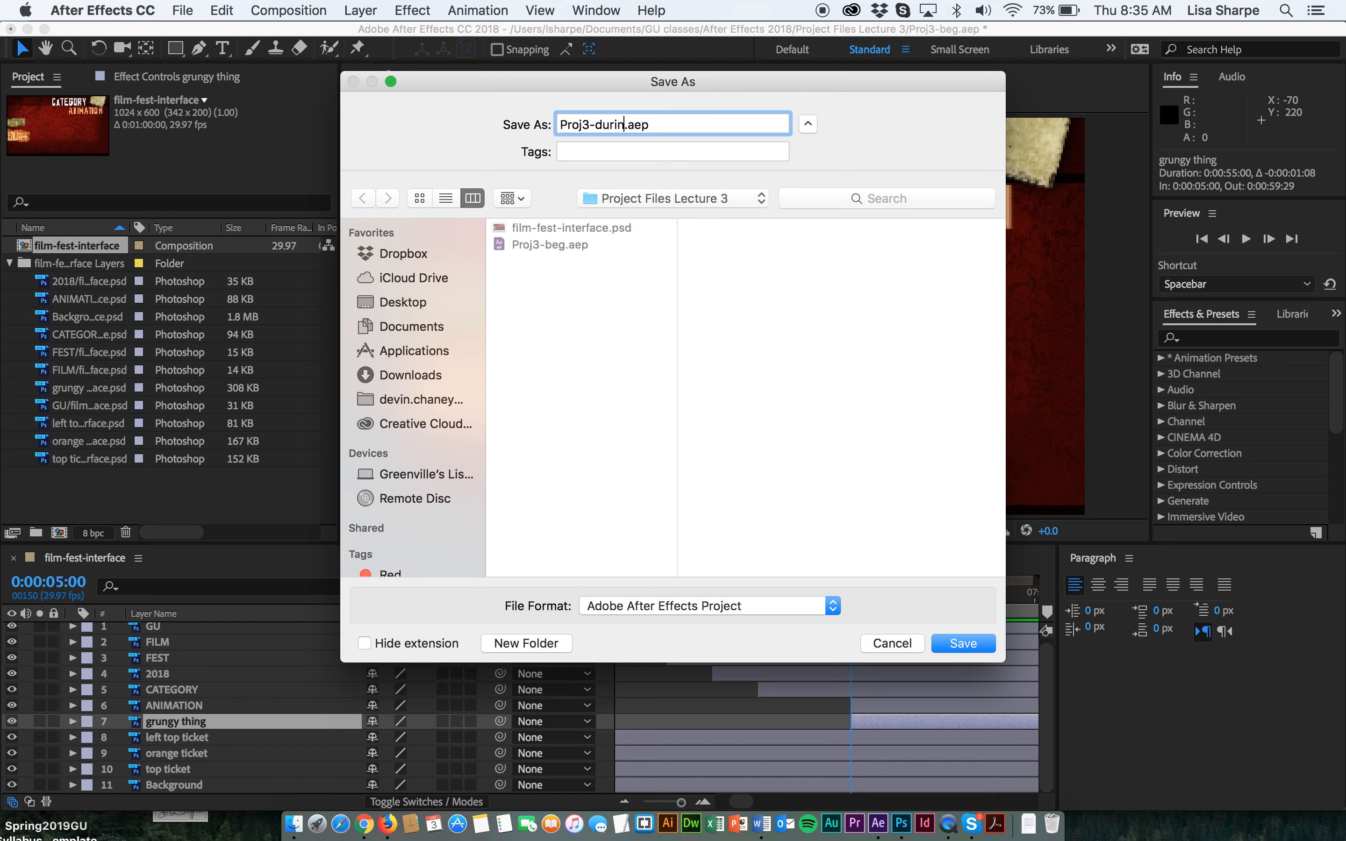
left_click(964, 643)
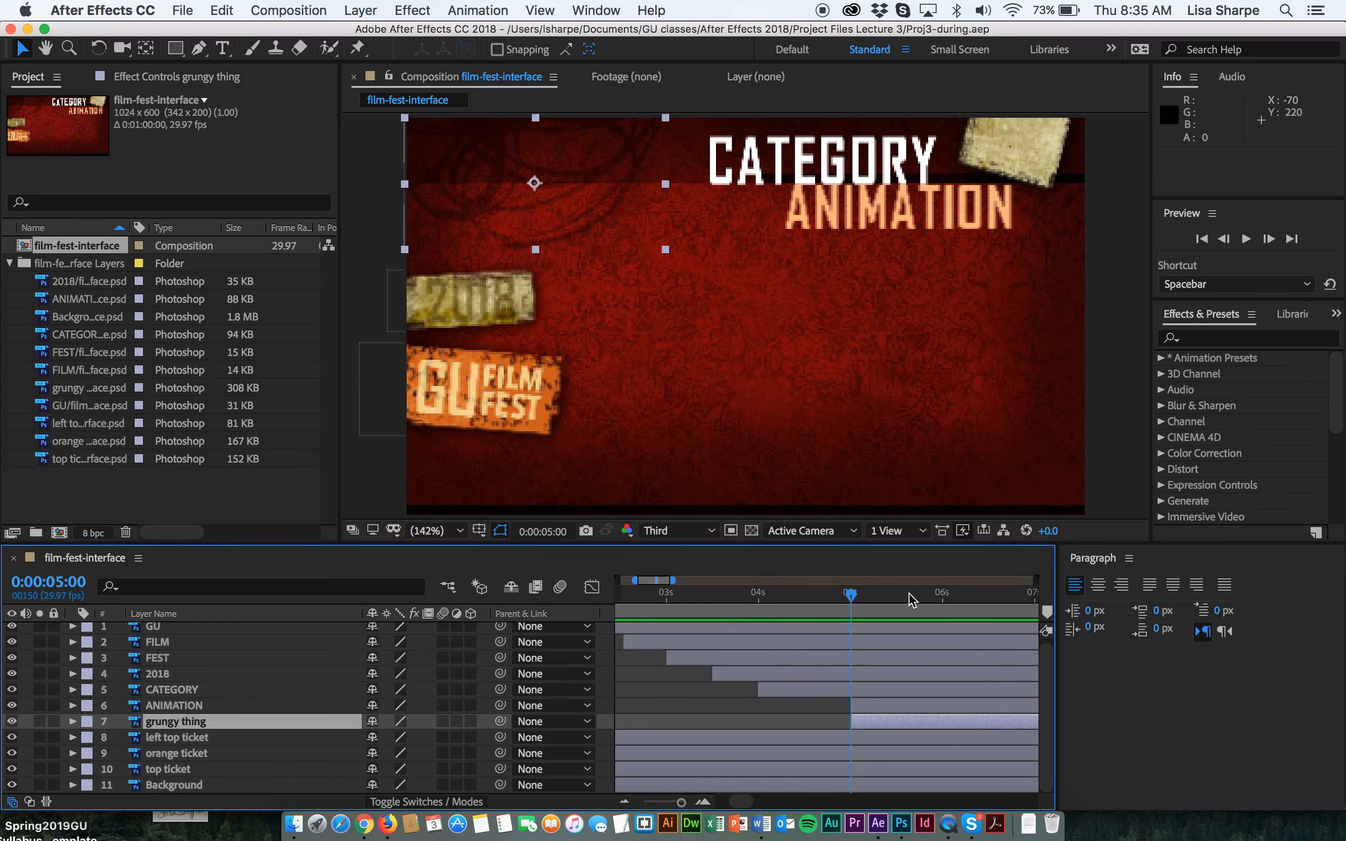
Preview the title animation from the start of the composition.
left_click_drag(853, 599, 585, 631)
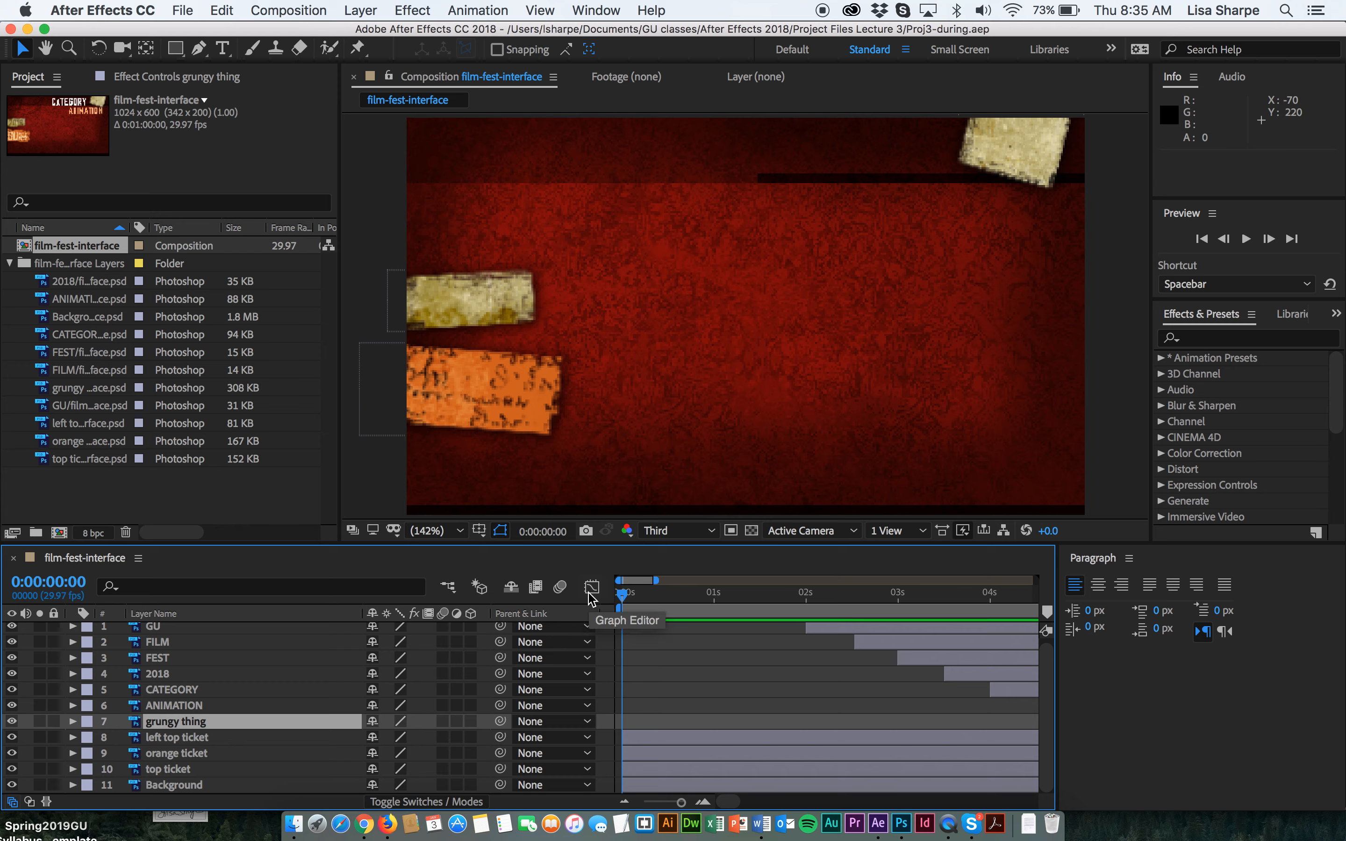
key("space")
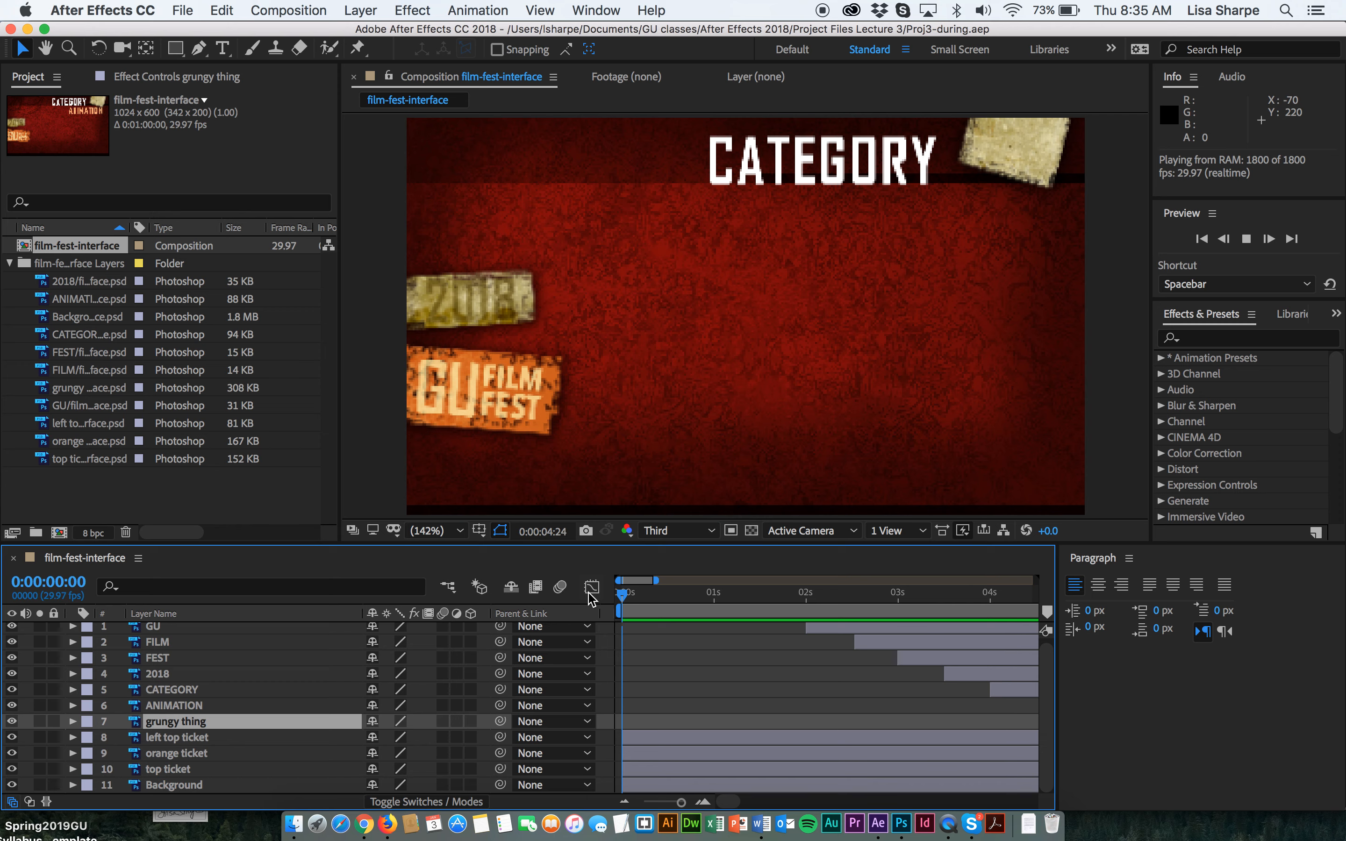
key("space")
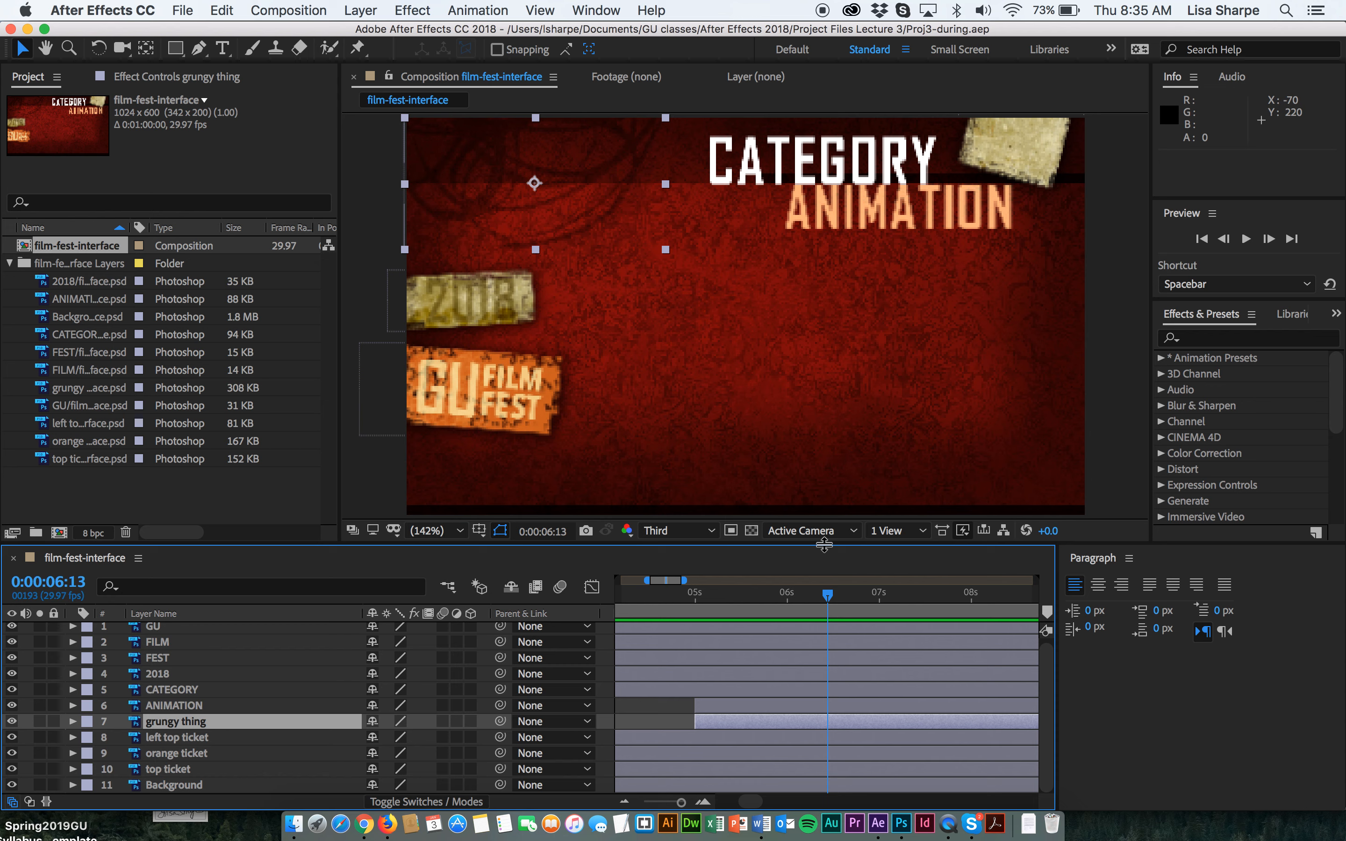
left_click_drag(828, 596, 581, 584)
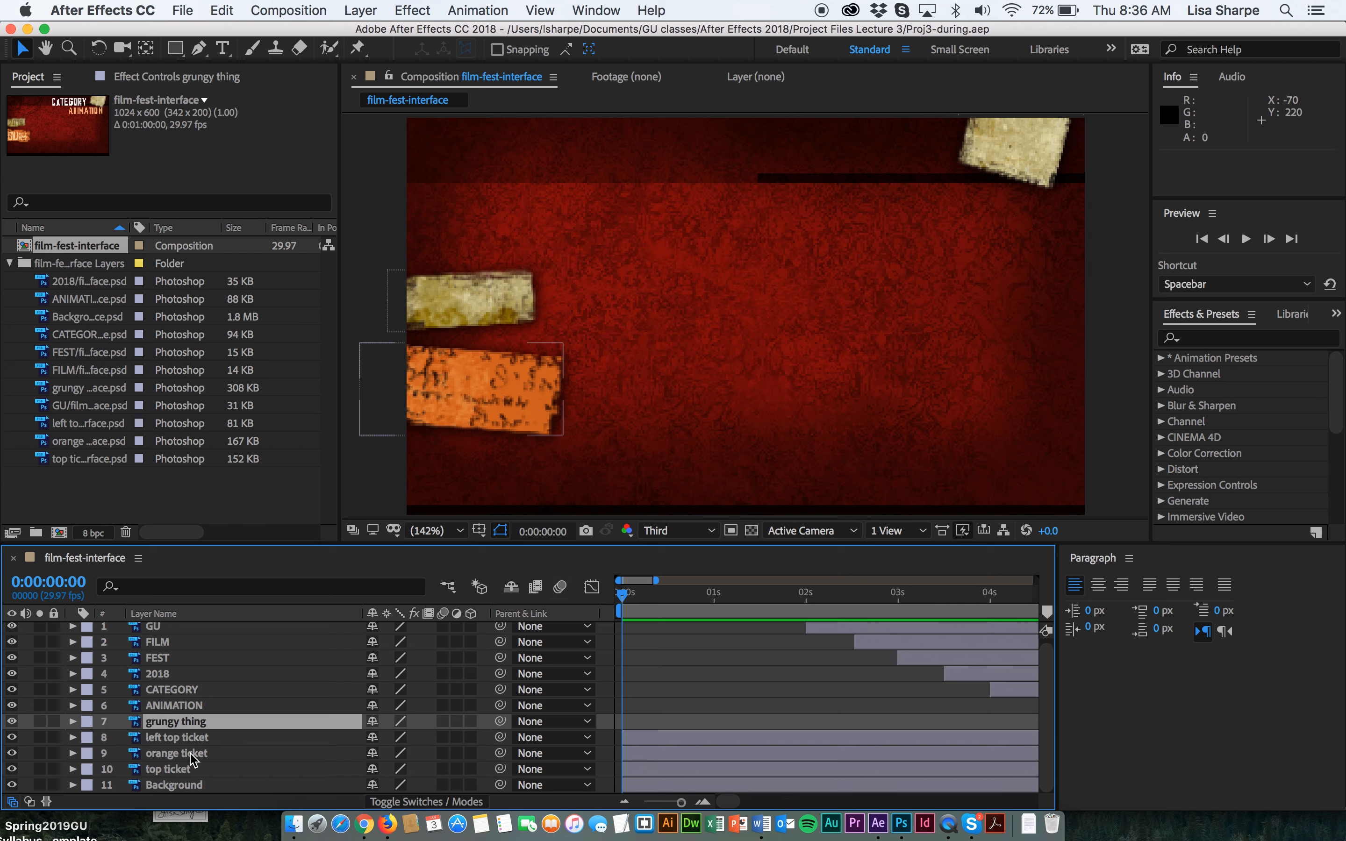
Slide the orange ticket layer bar to start at 1 second.
left_click(1026, 152)
left_click(489, 303)
left_click(435, 384)
left_click(497, 307)
left_click(492, 378)
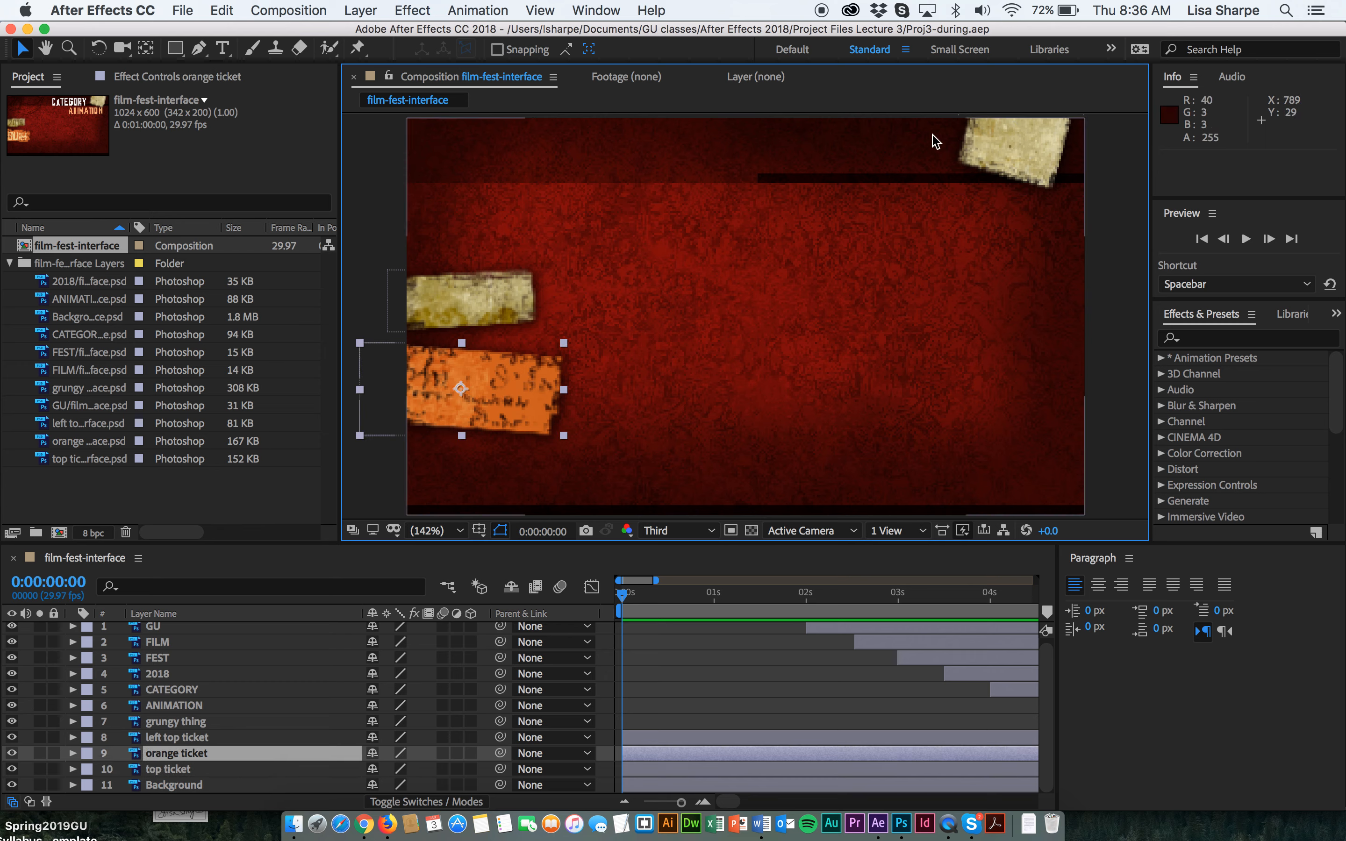
left_click(1012, 155)
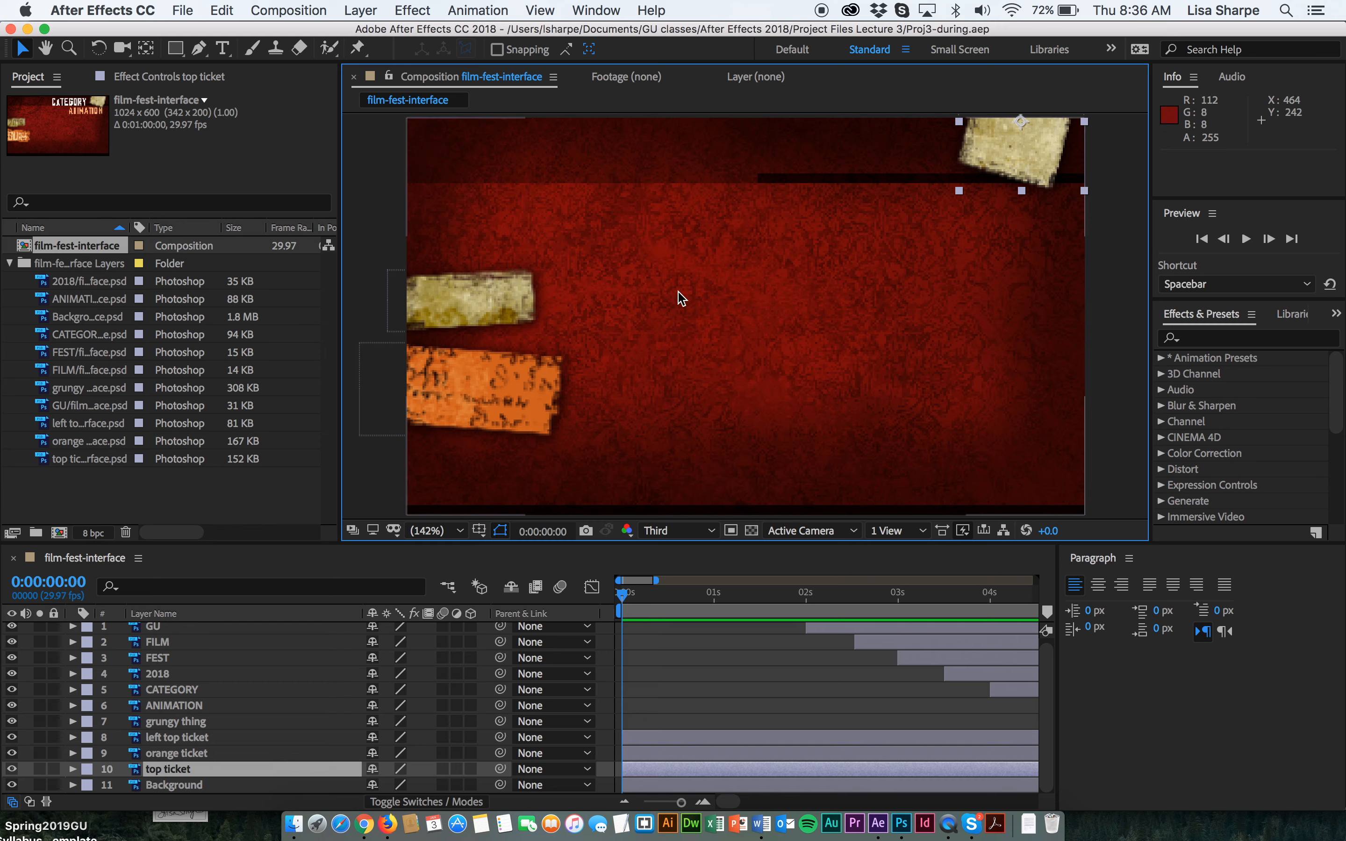
left_click(454, 414)
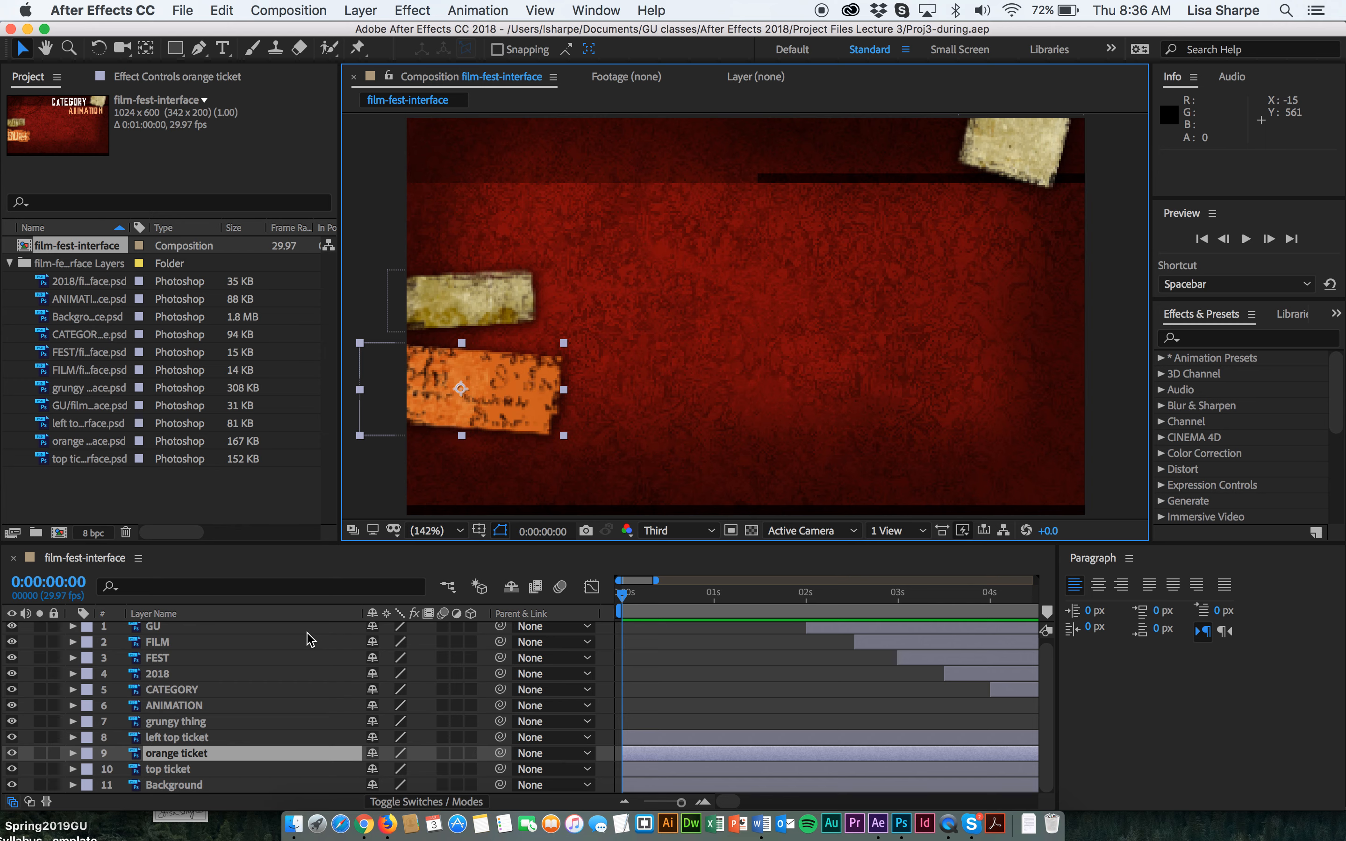
left_click(620, 751)
left_click_drag(621, 752, 671, 751)
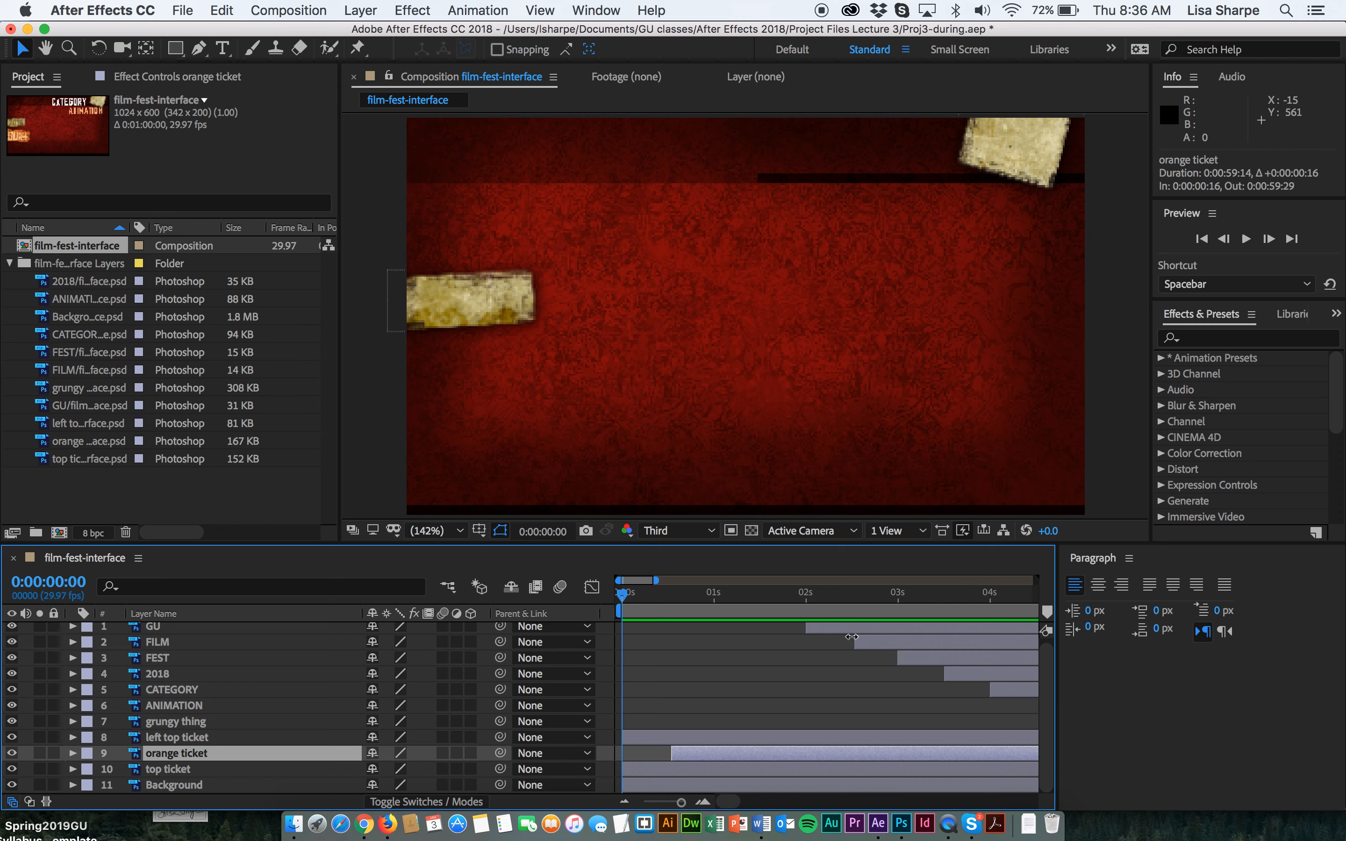
left_click_drag(671, 751, 720, 751)
left_click_drag(623, 595, 714, 596)
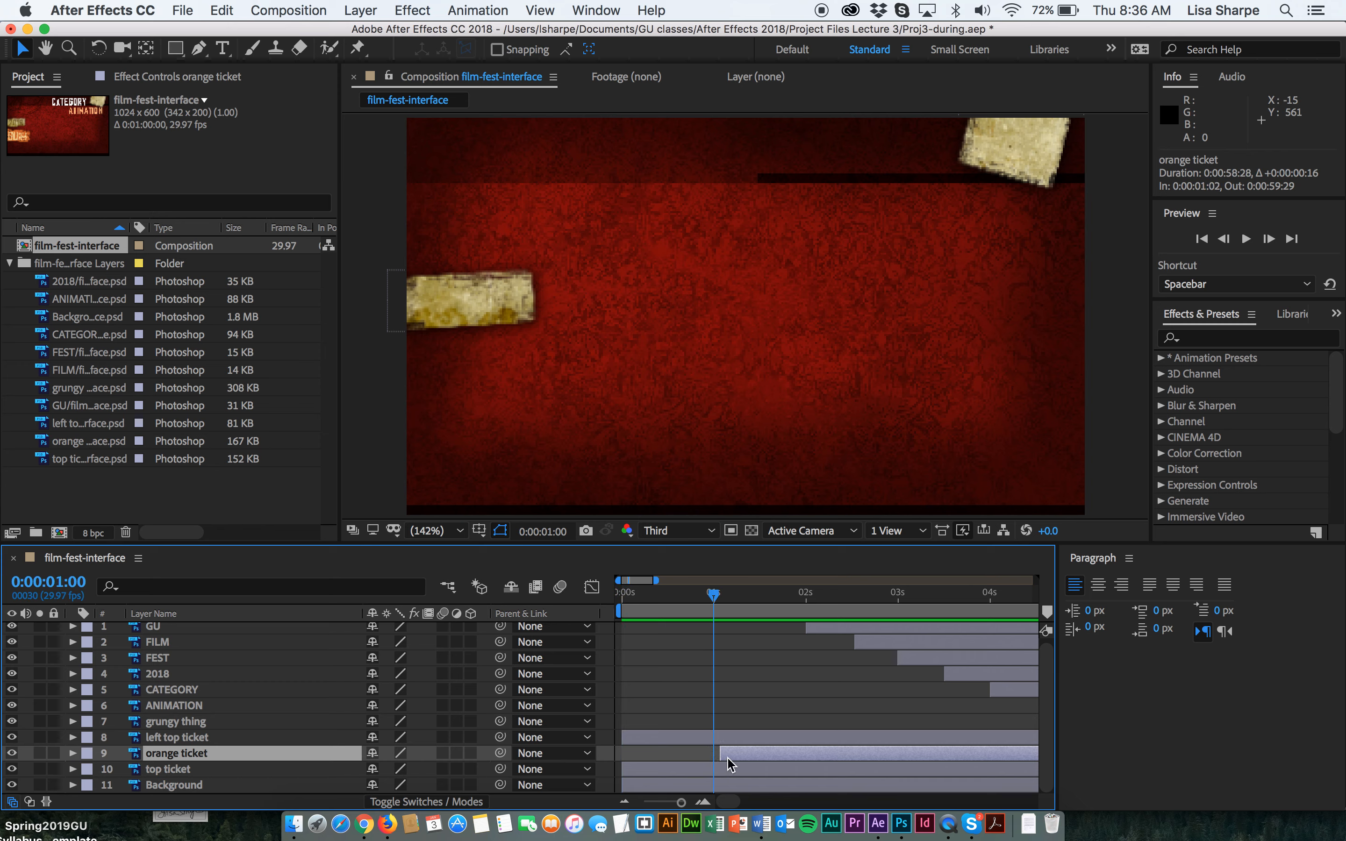
left_click_drag(721, 754, 711, 754)
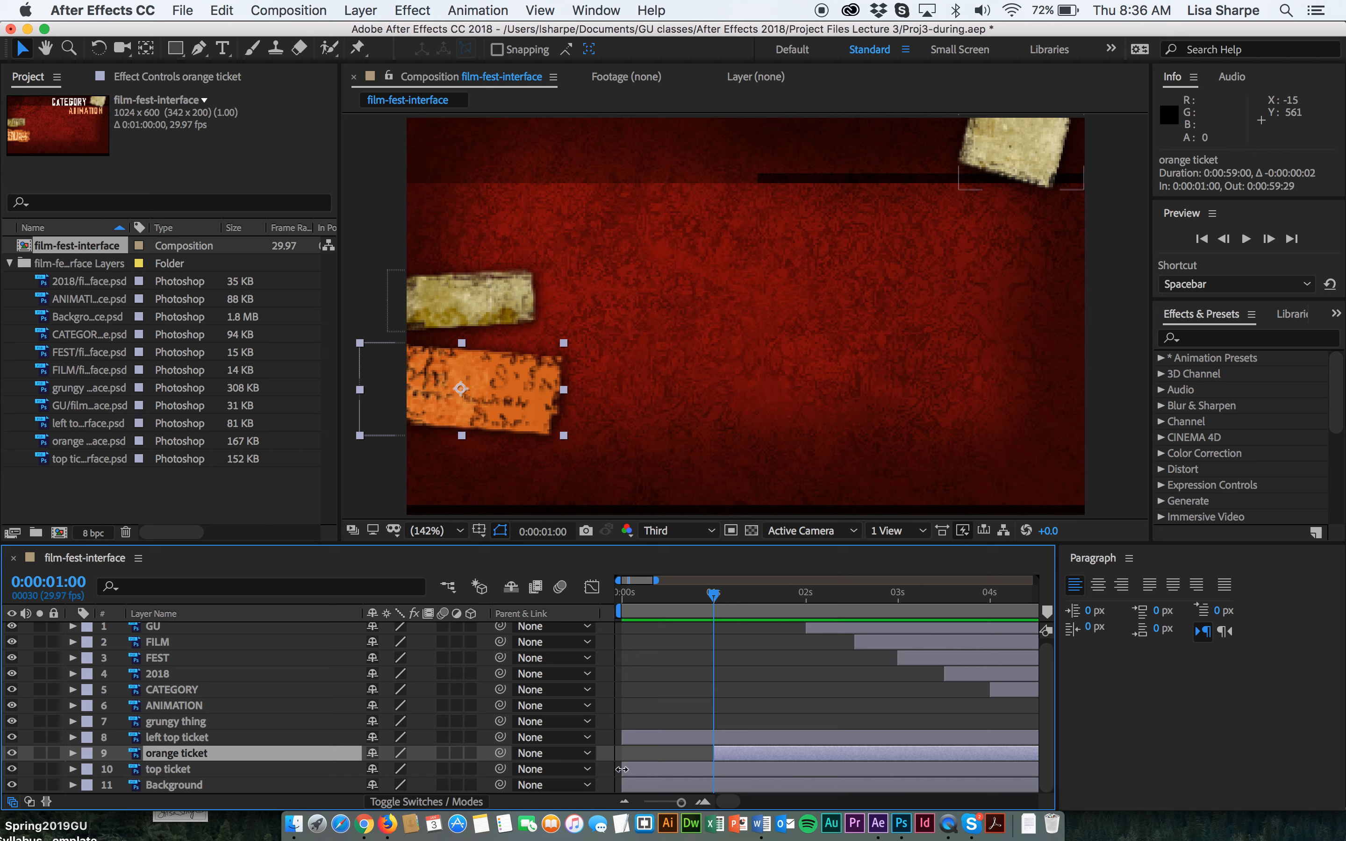
Slide the top ticket and left top ticket layer bars to start at about 1.5 seconds.
left_click_drag(622, 769, 751, 755)
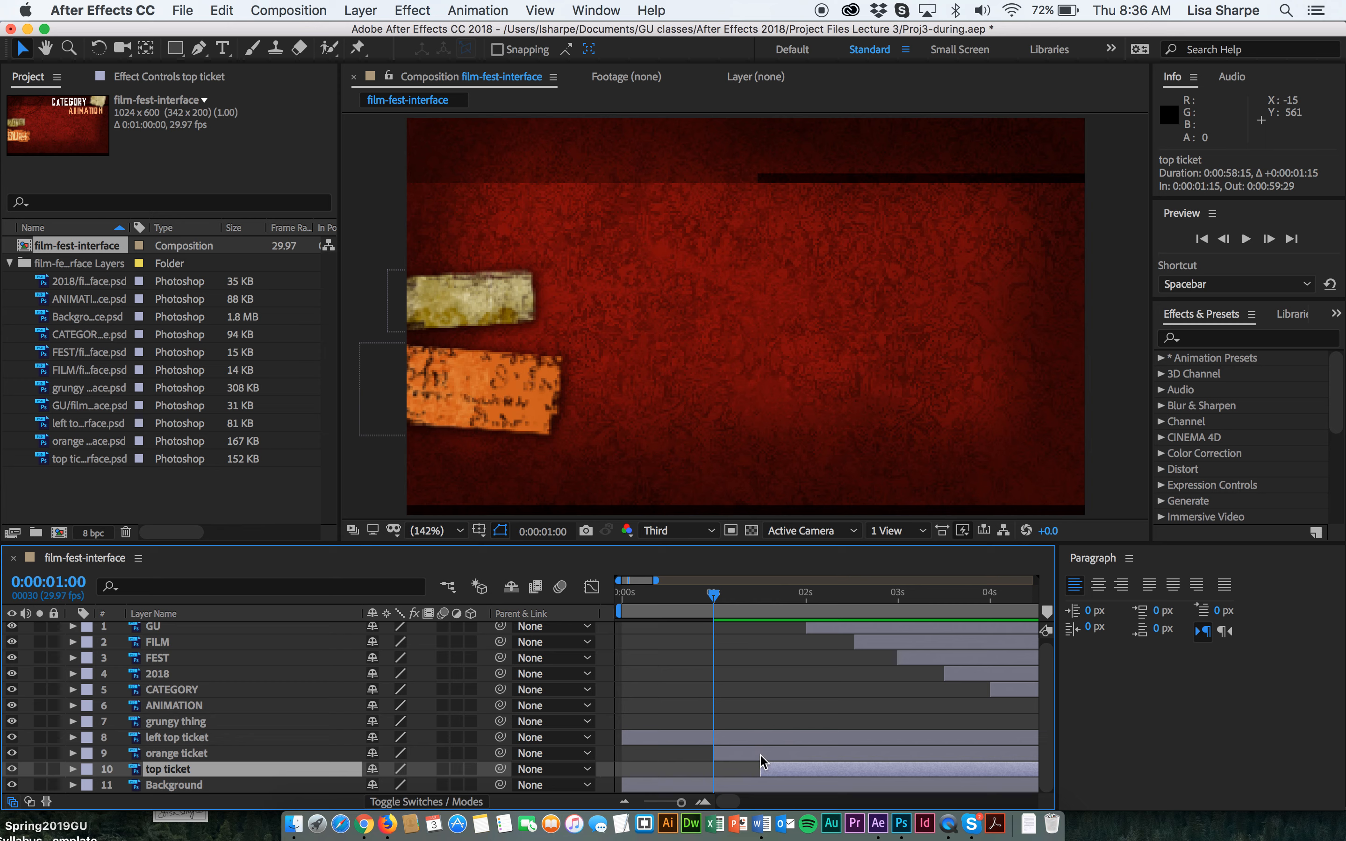
left_click_drag(717, 600, 763, 594)
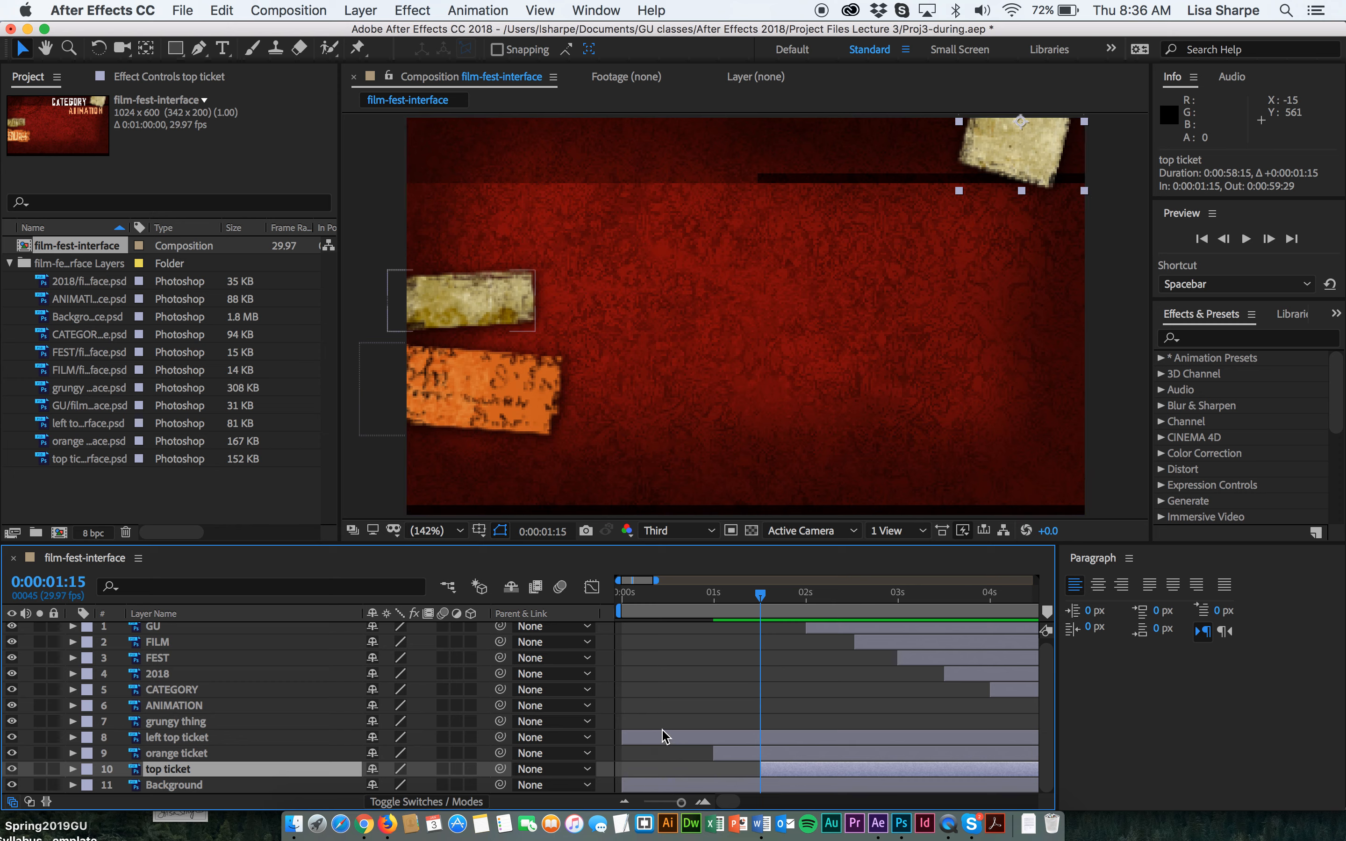
left_click_drag(758, 612, 1015, 619)
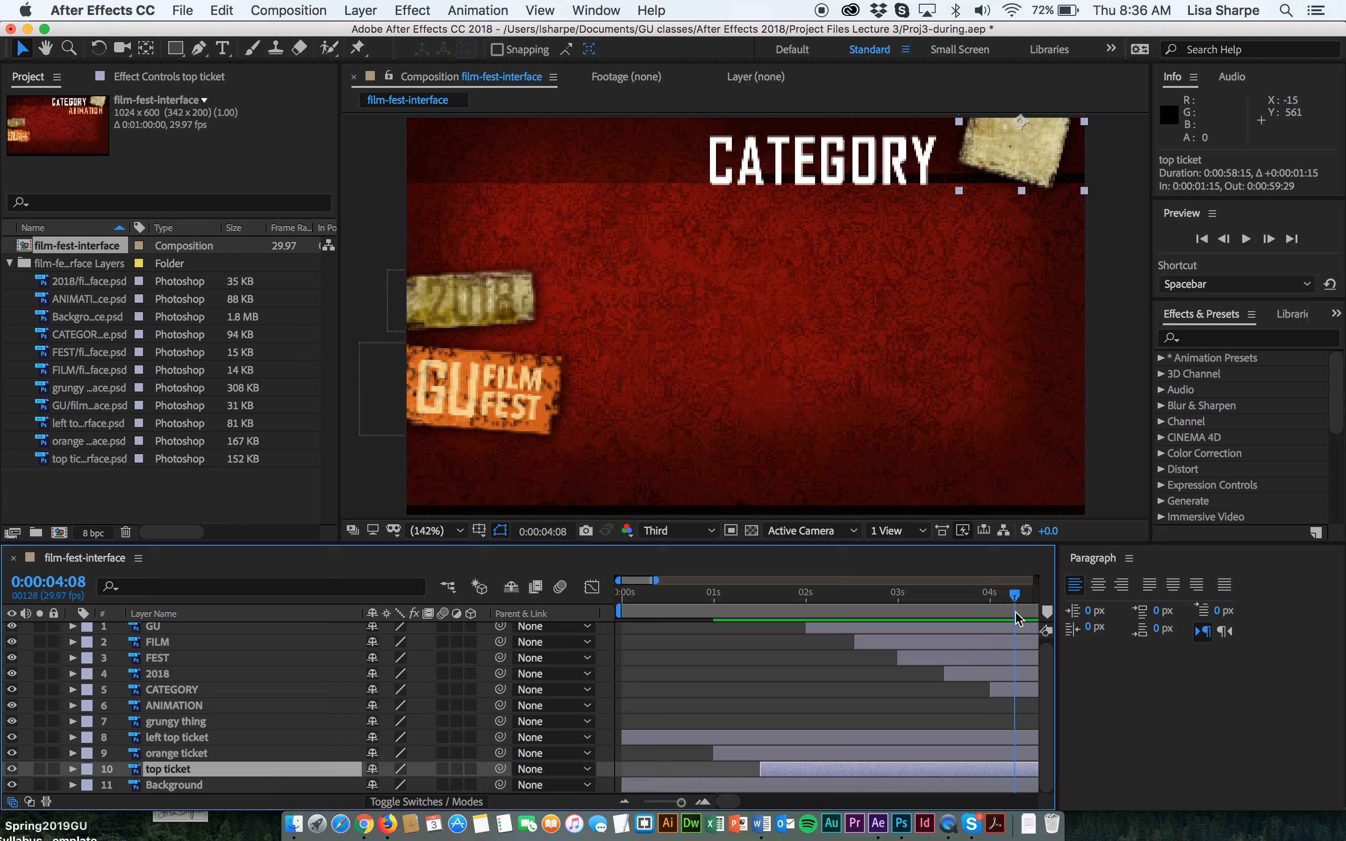
left_click_drag(626, 733, 1019, 733)
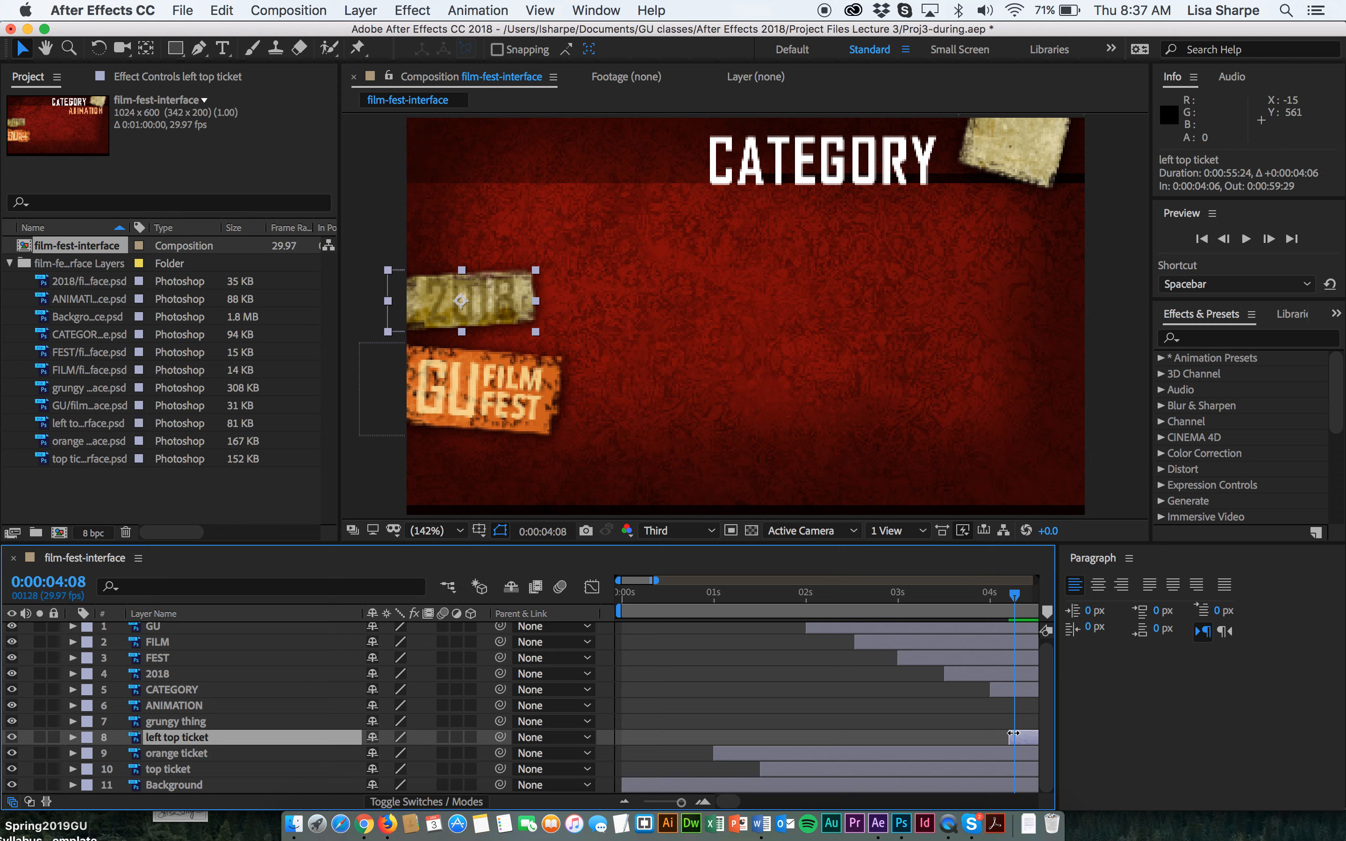
left_click_drag(1013, 734, 747, 736)
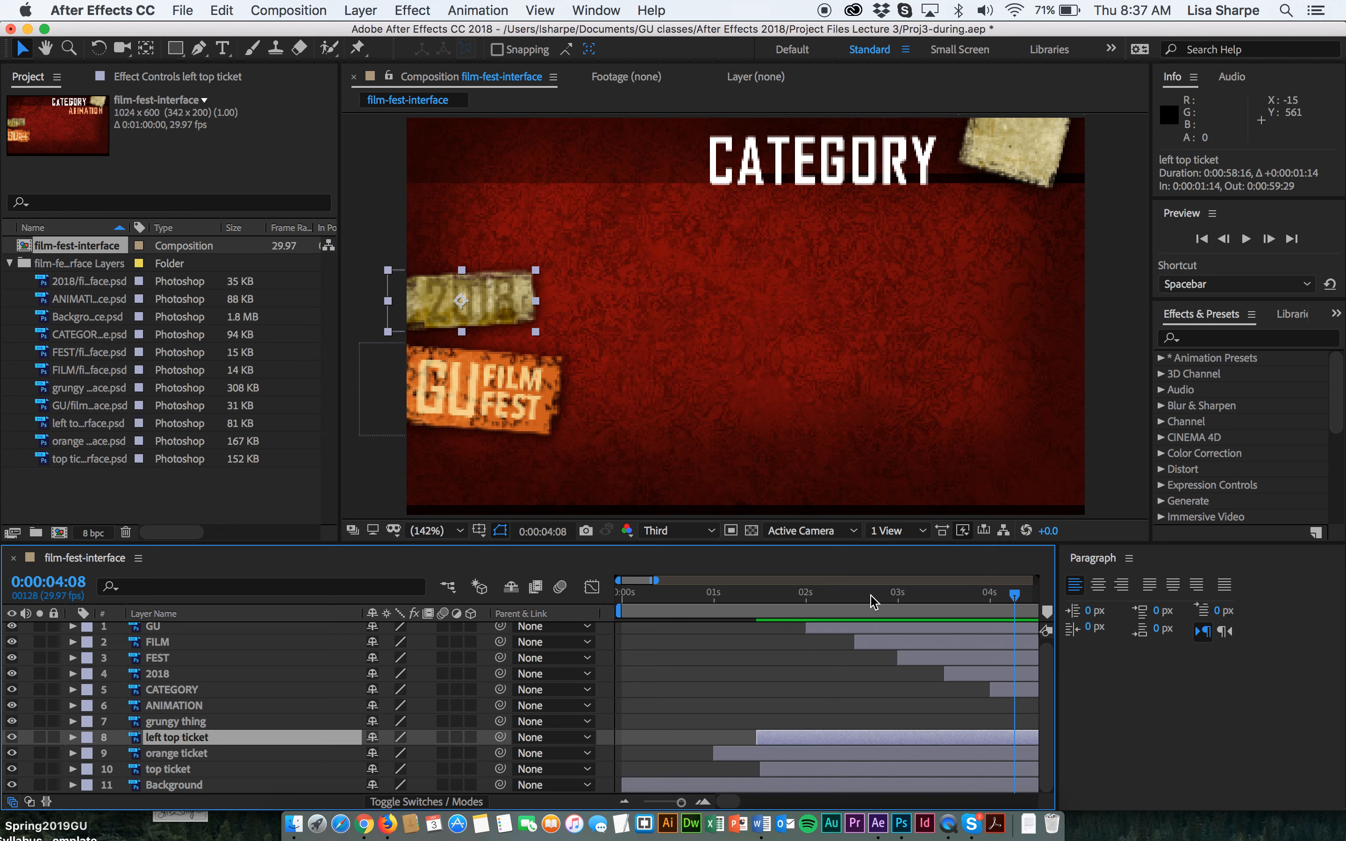
Preview the animation from the beginning to check the ticket timing.
left_click_drag(1016, 596, 556, 631)
key("space")
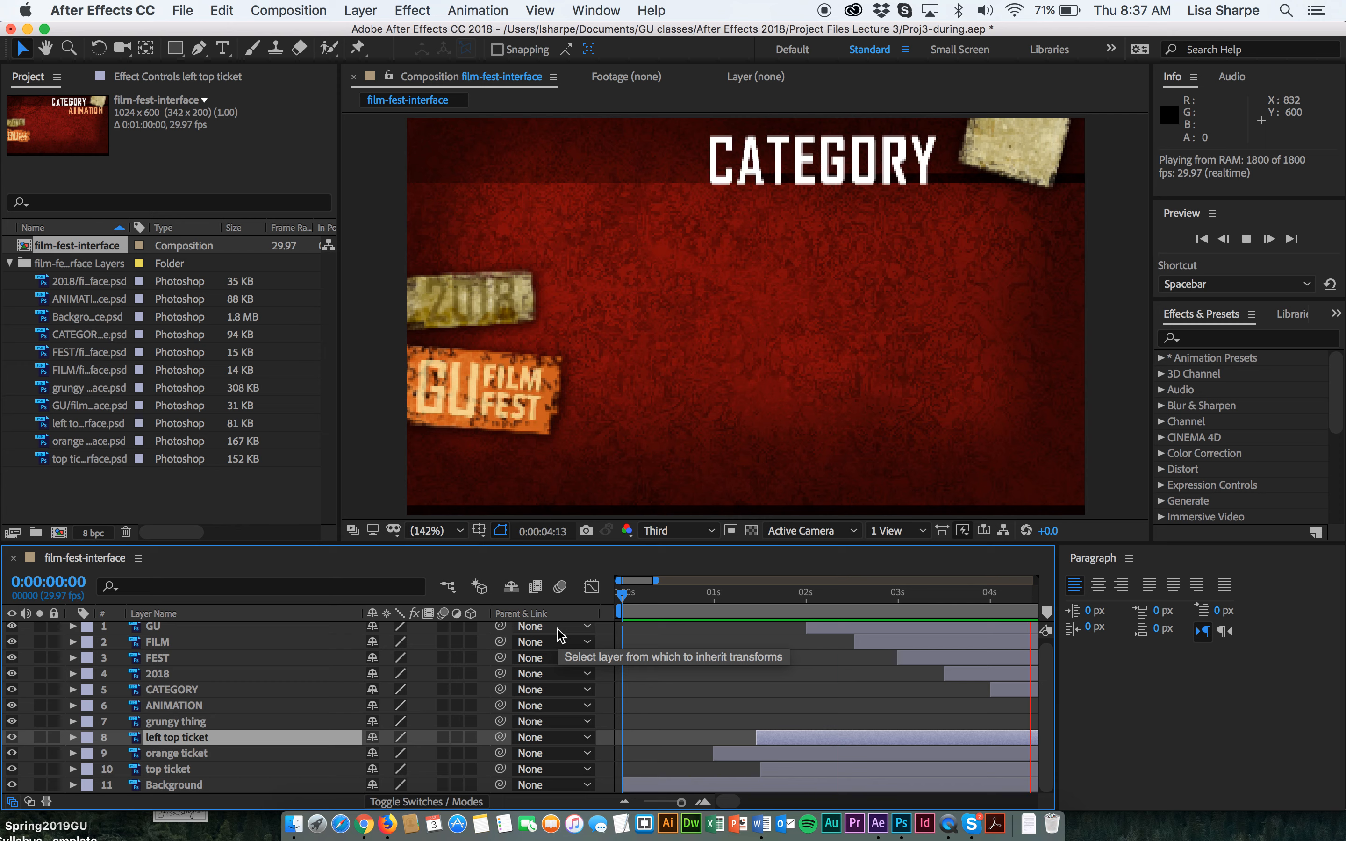
key("space")
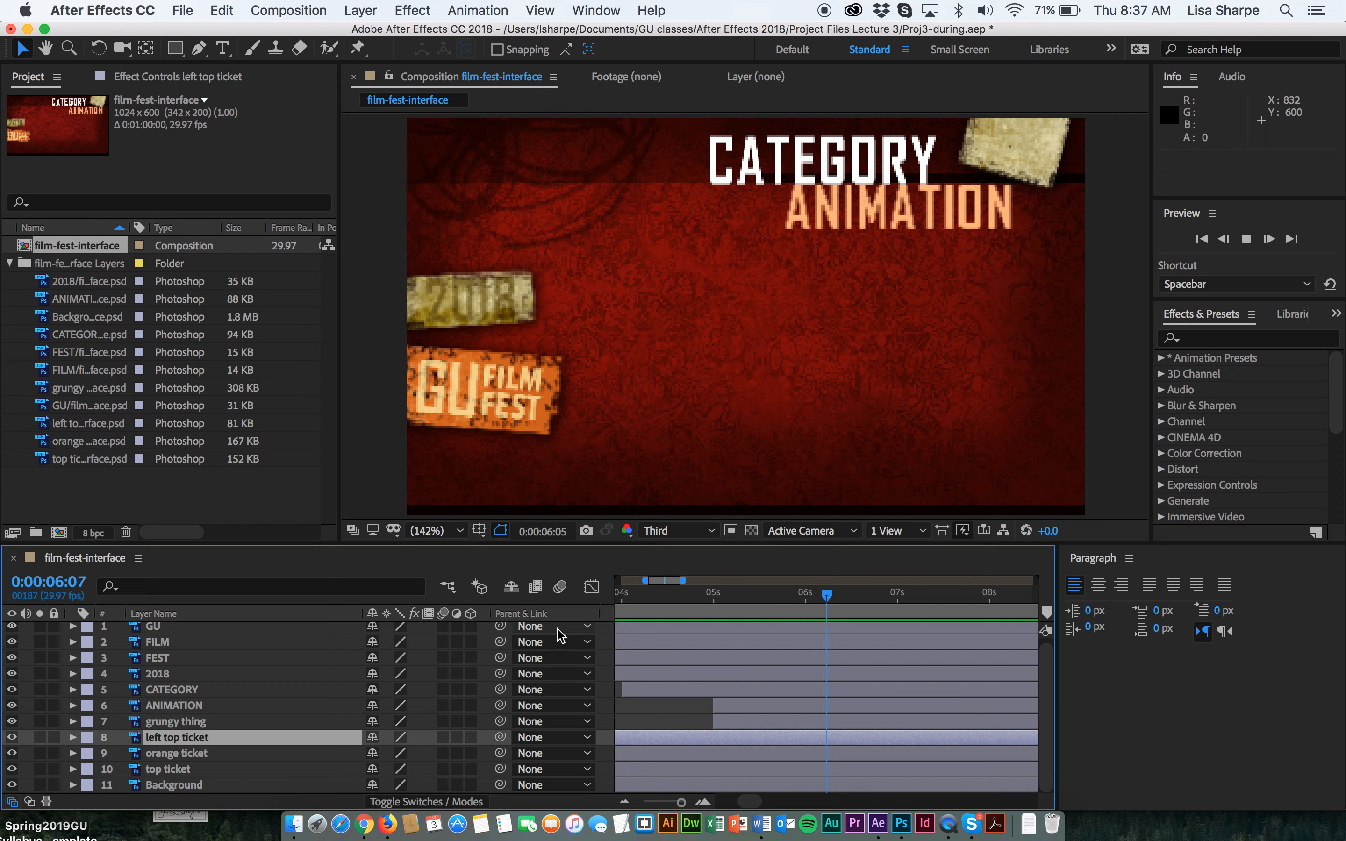
left_click_drag(828, 596, 484, 607)
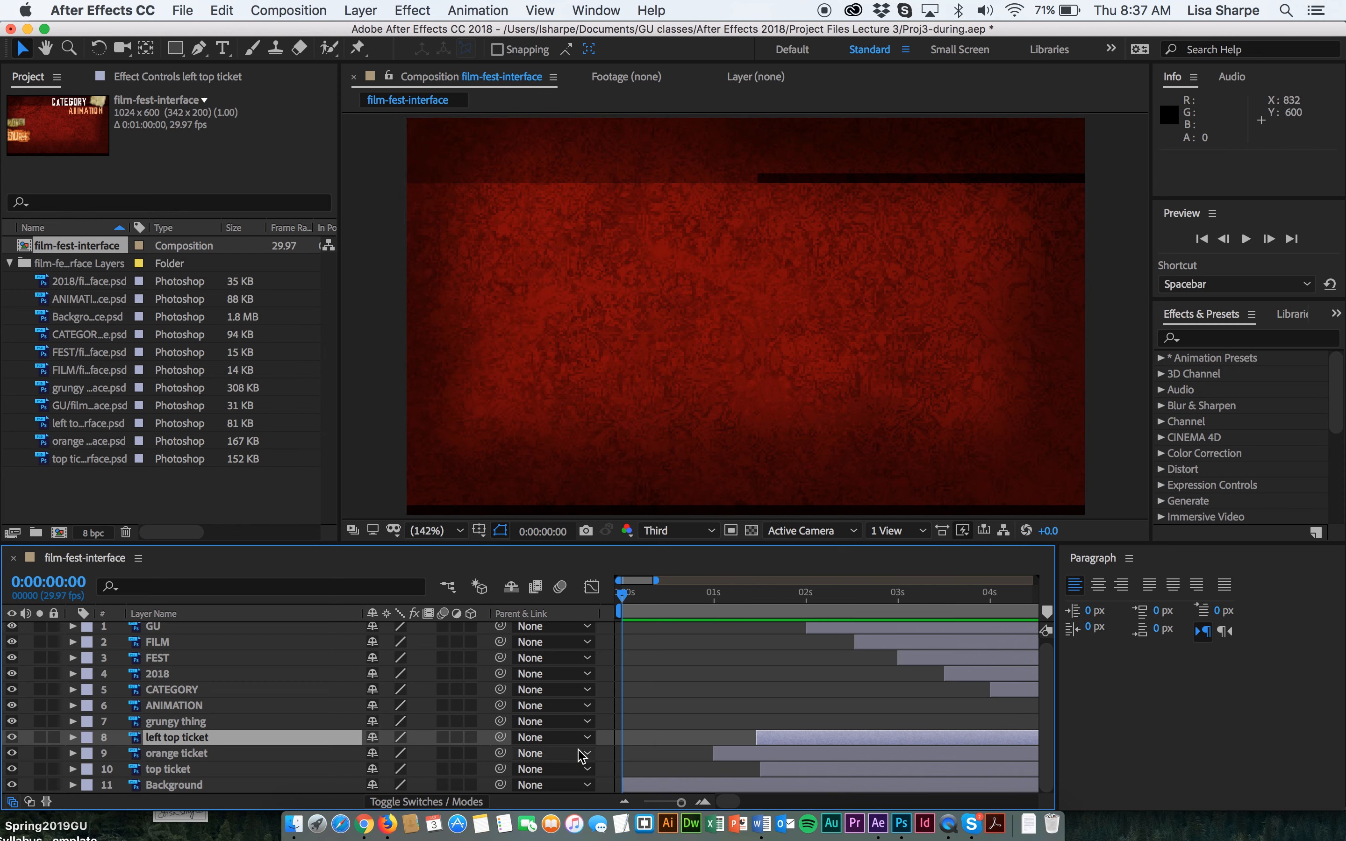
Move the orange ticket and left top ticket layers above grungy thing in the layer stack.
left_click(173, 760)
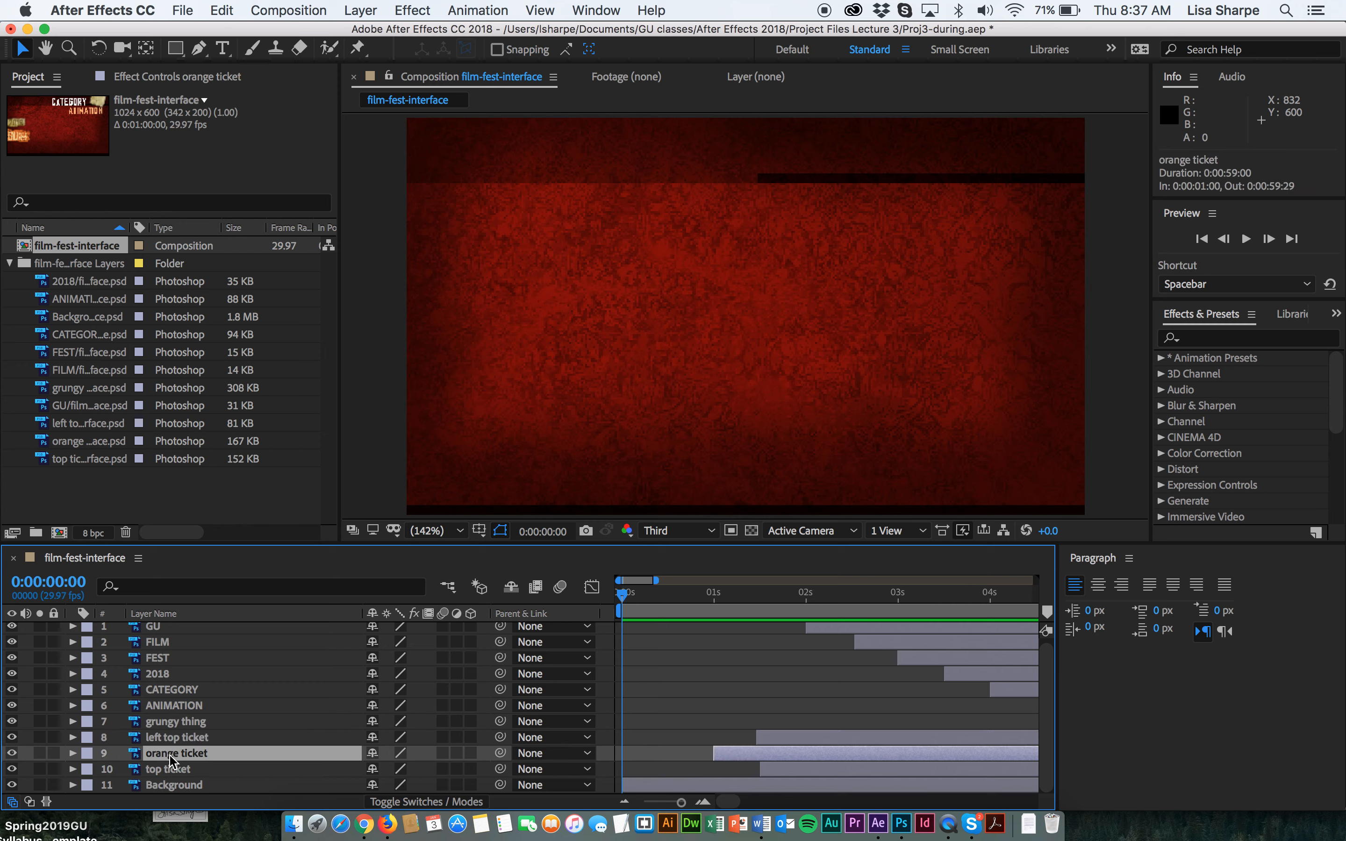
left_click_drag(172, 760, 173, 716)
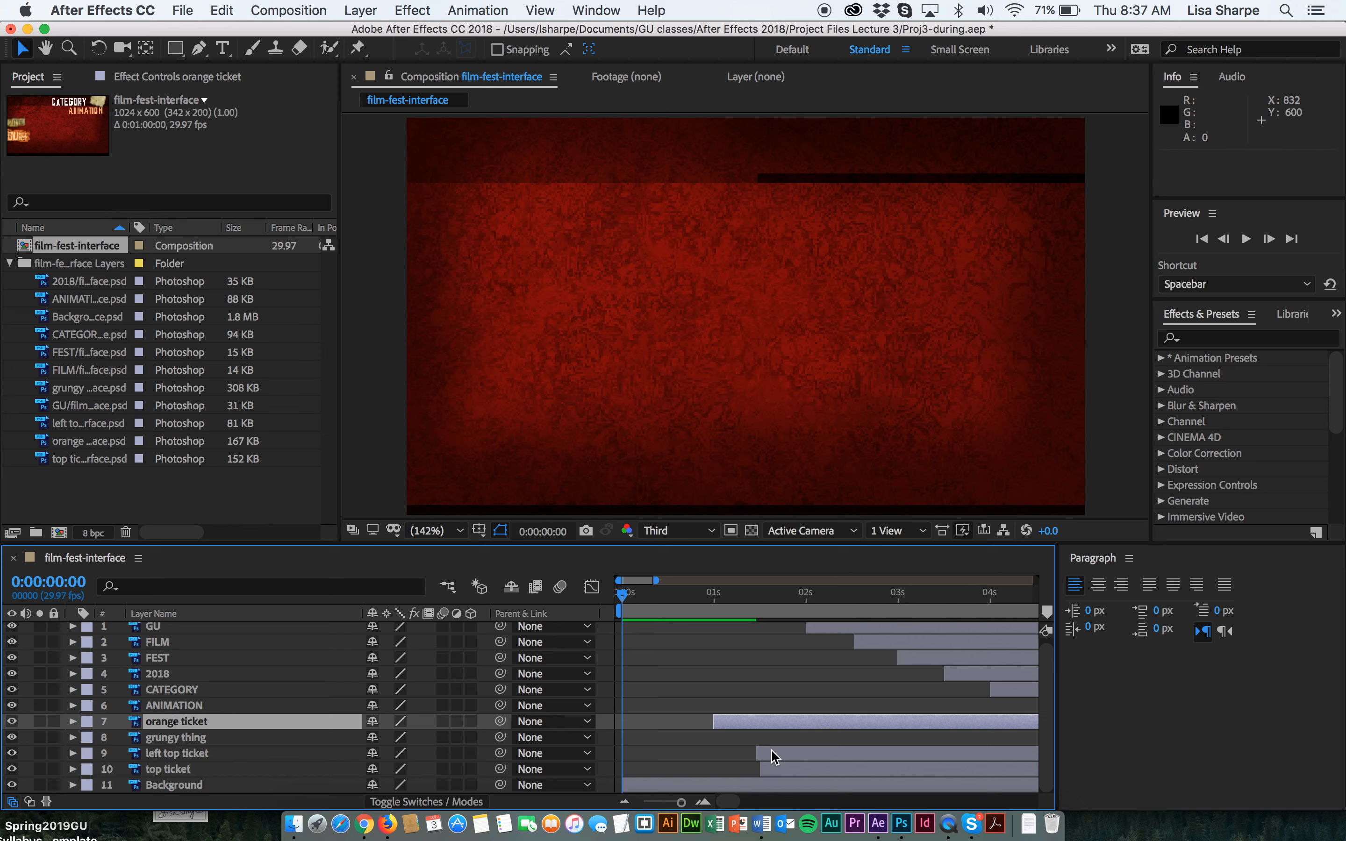
left_click(170, 740)
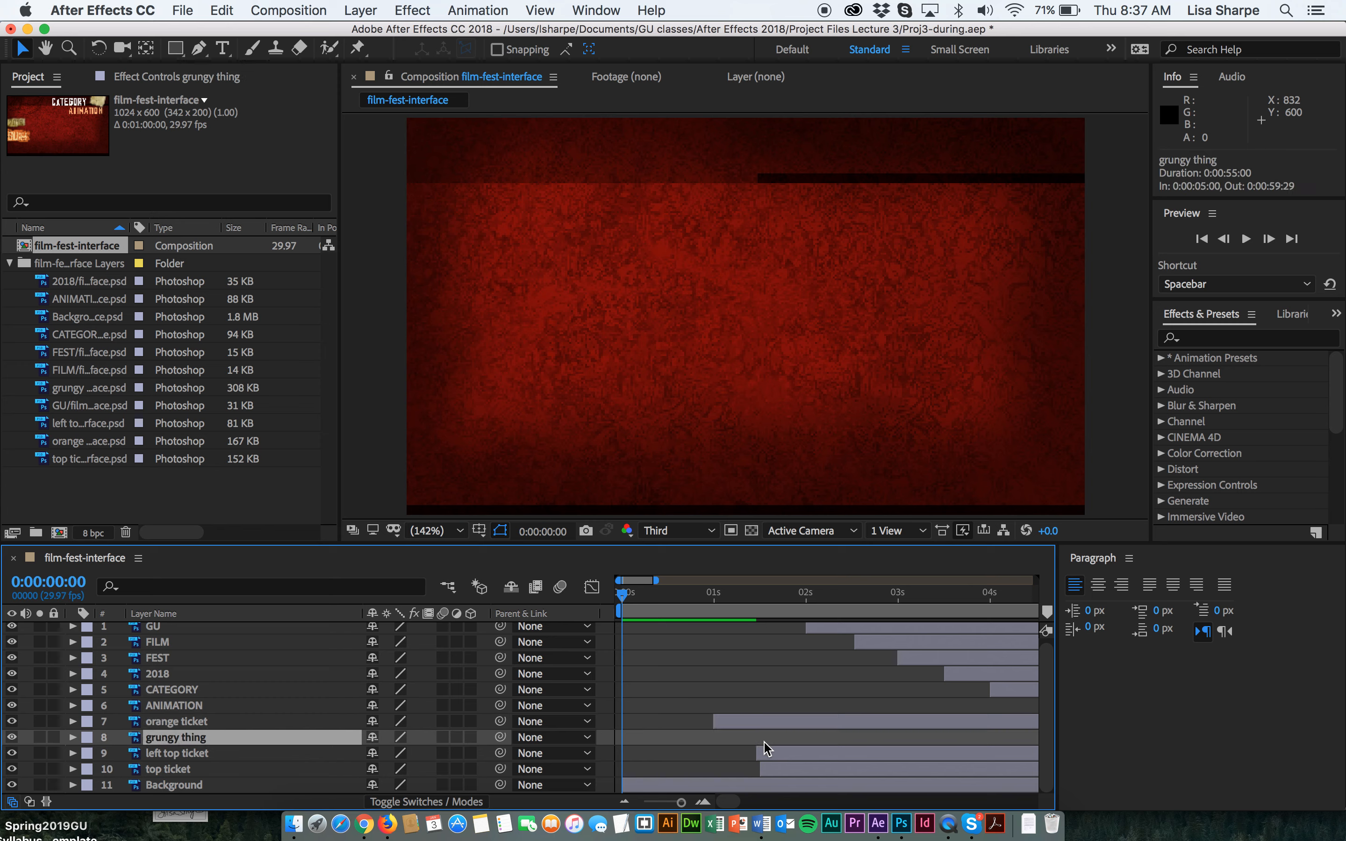
left_click_drag(629, 594, 640, 718)
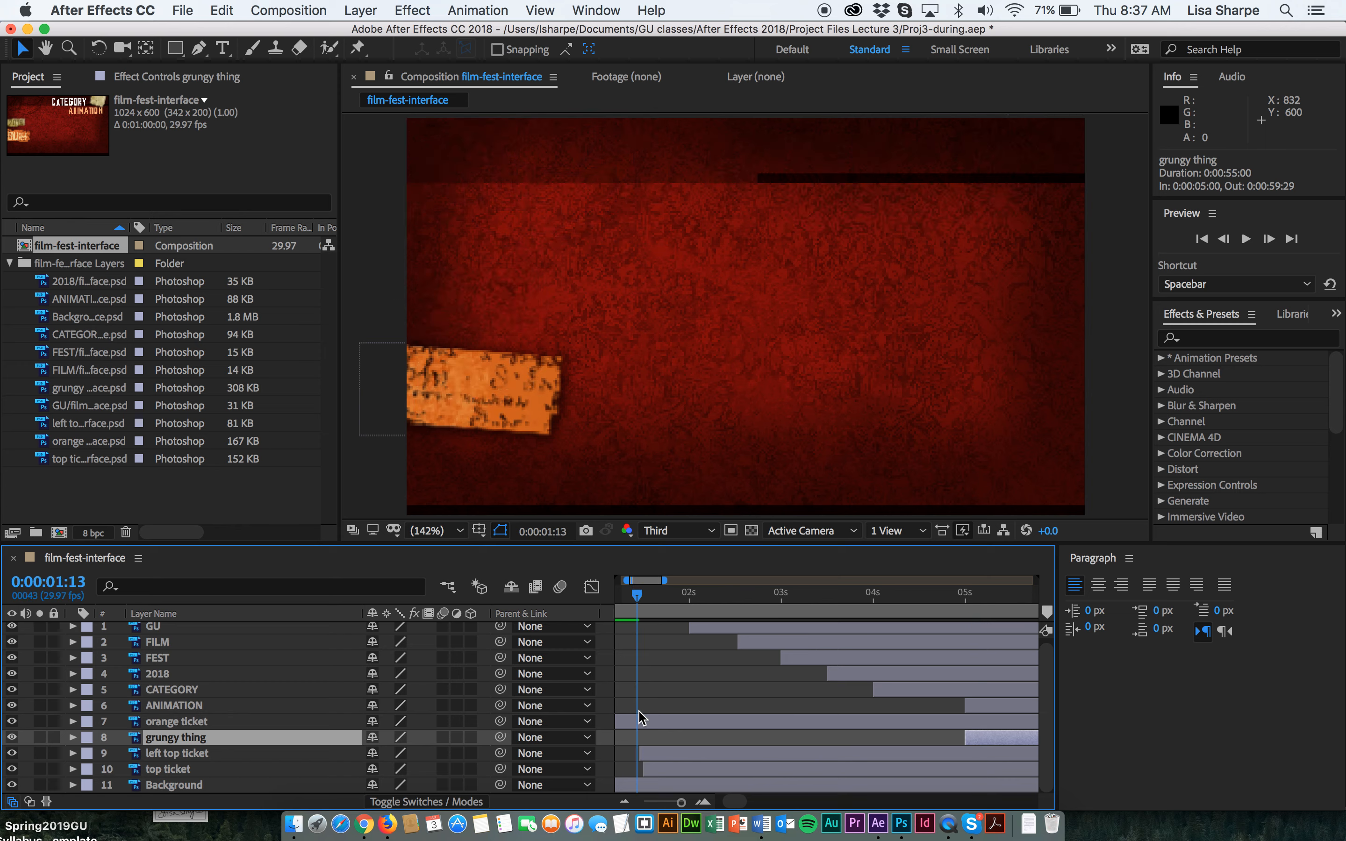
left_click(658, 756)
mouse_move(639, 599)
left_mouse_down()
mouse_move(626, 600)
mouse_move(665, 598)
mouse_move(637, 607)
left_mouse_up()
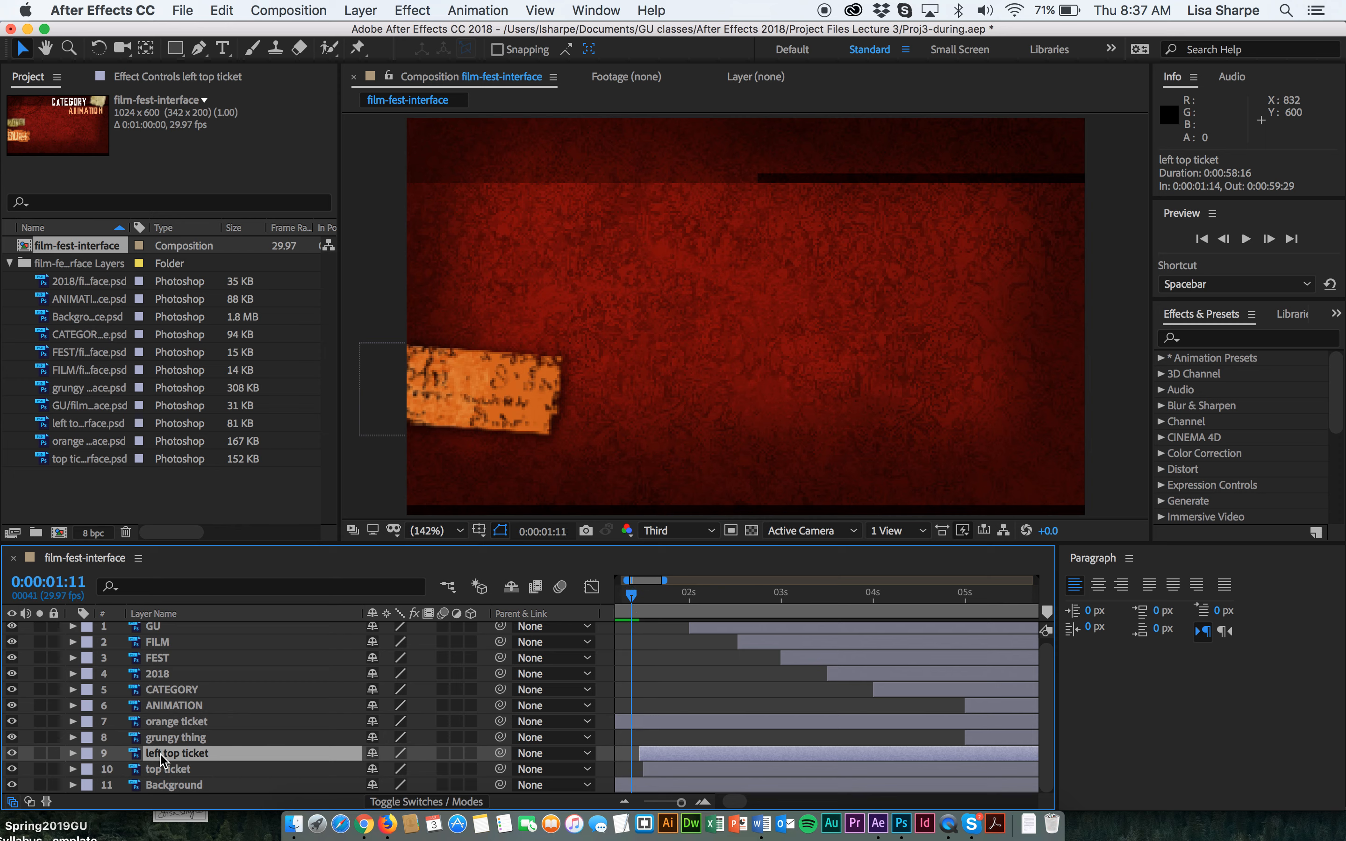
left_click(163, 723)
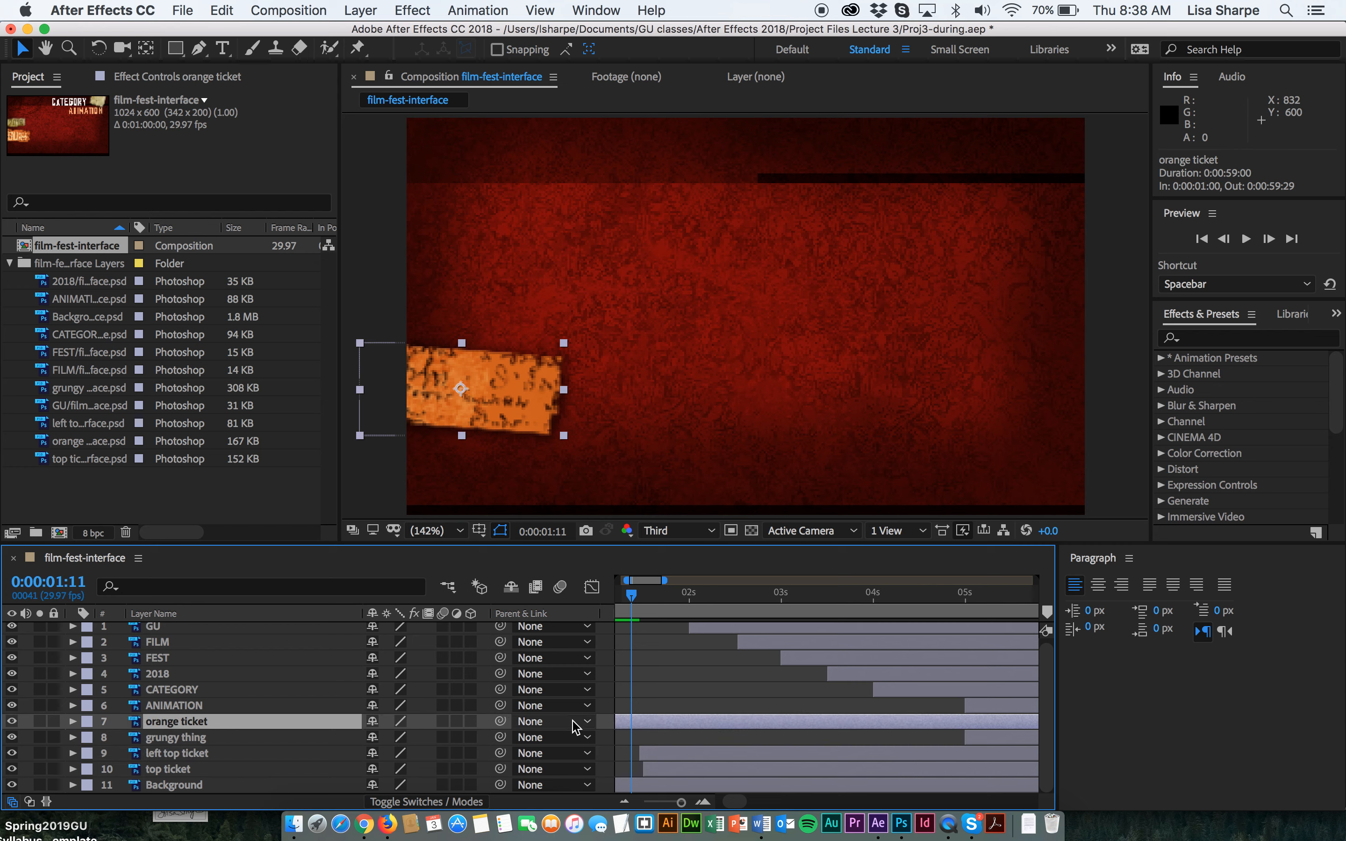
left_click(154, 757)
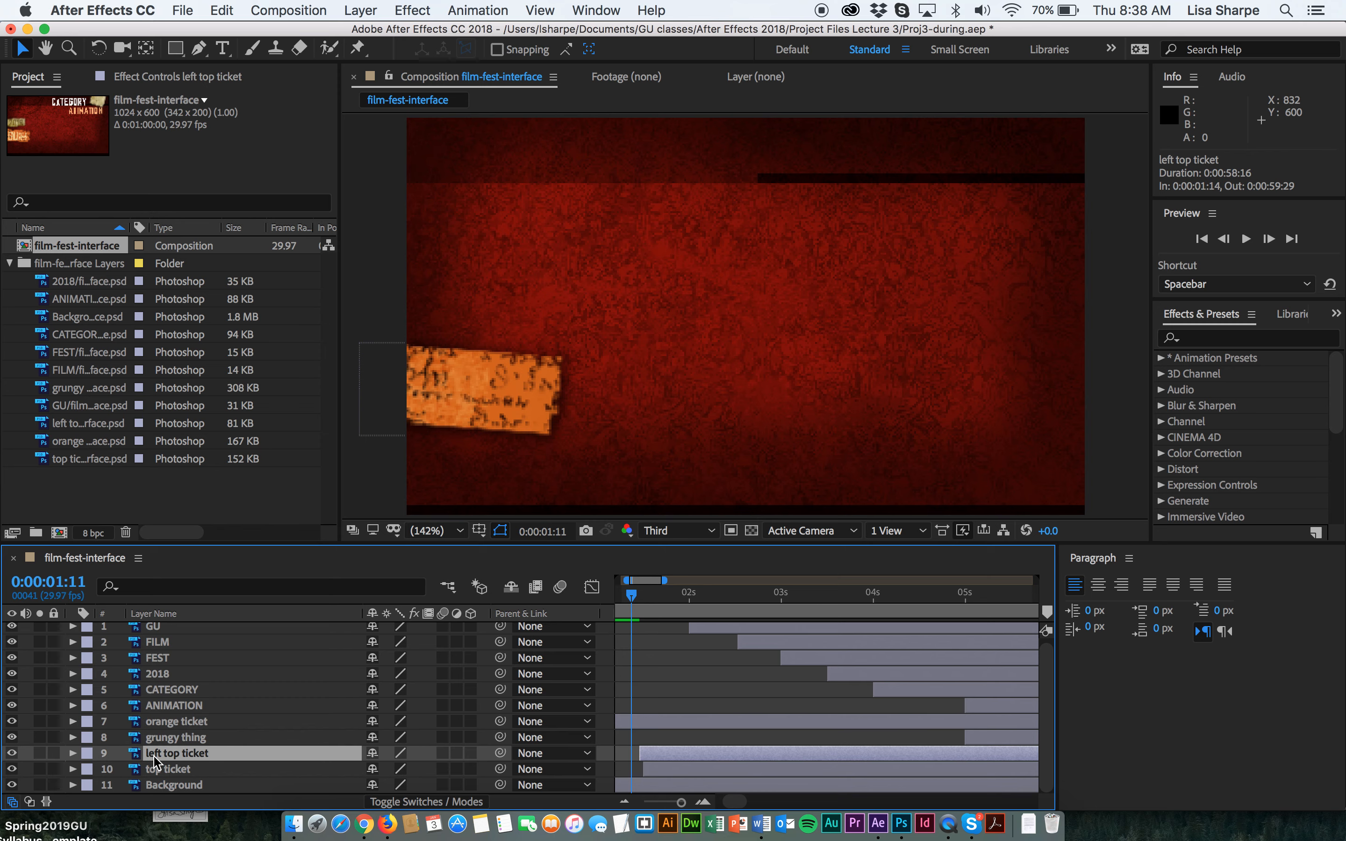
left_click_drag(631, 598, 644, 599)
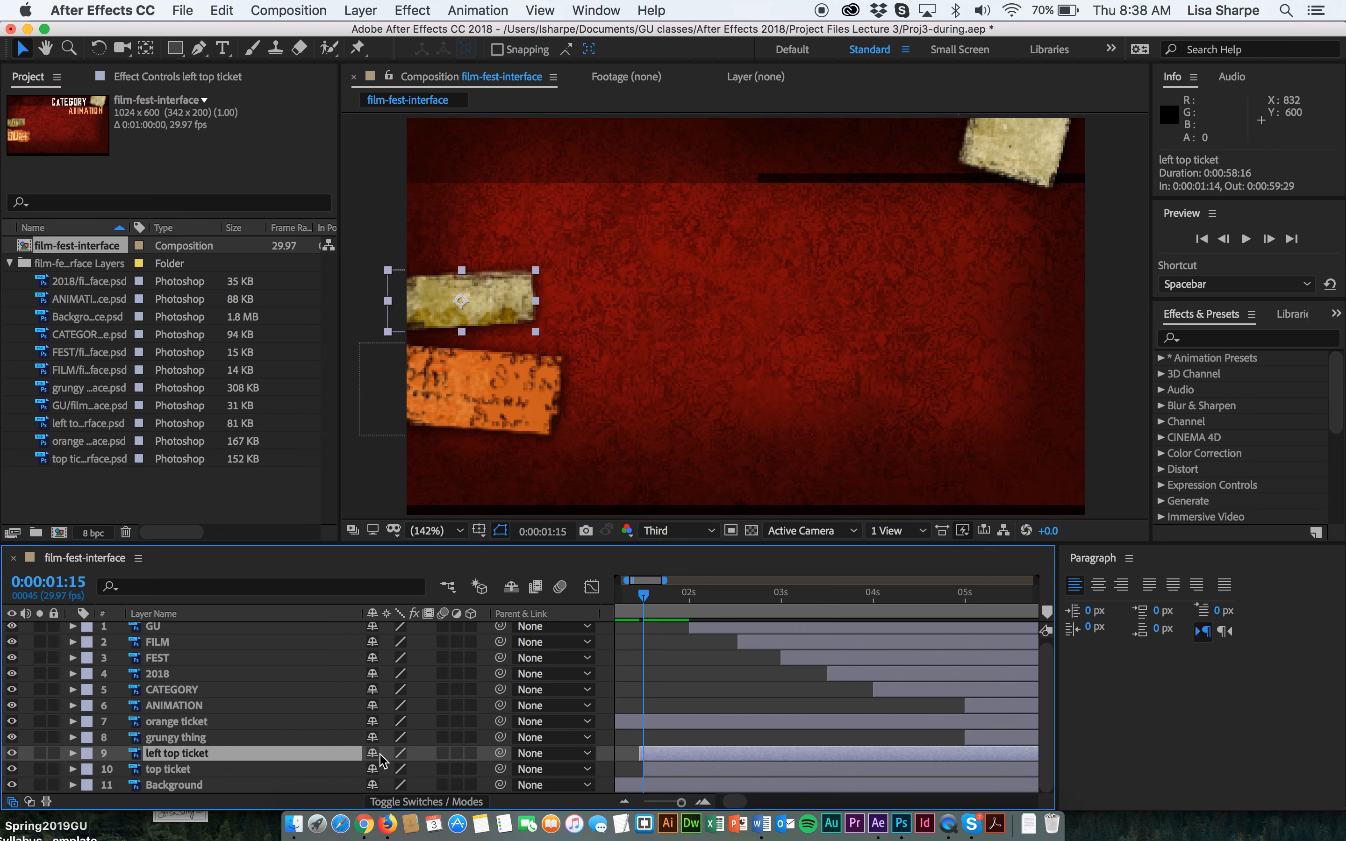
left_click_drag(138, 758, 139, 742)
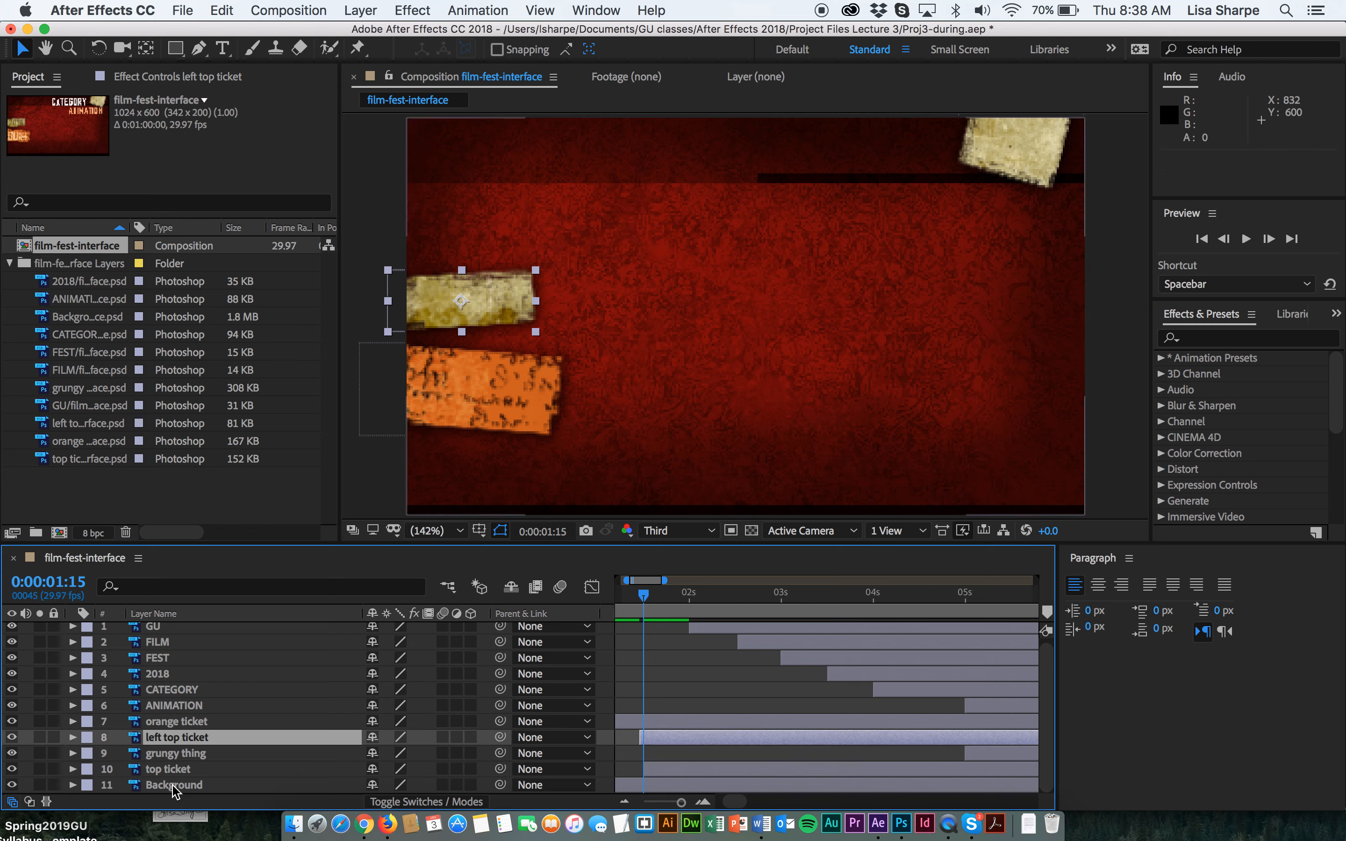
Preview the full animation from the start and save the project.
left_click(139, 770)
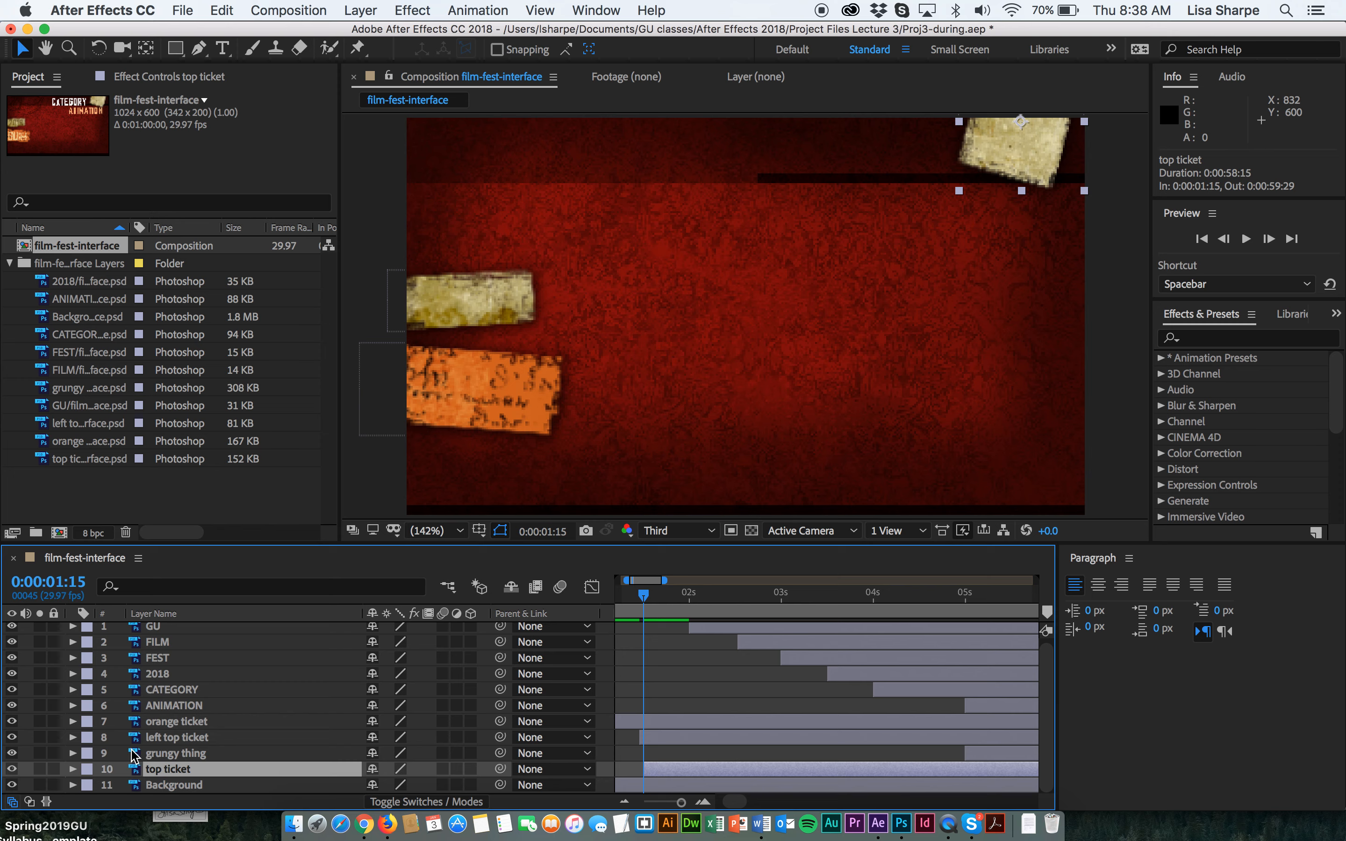
left_click(133, 752)
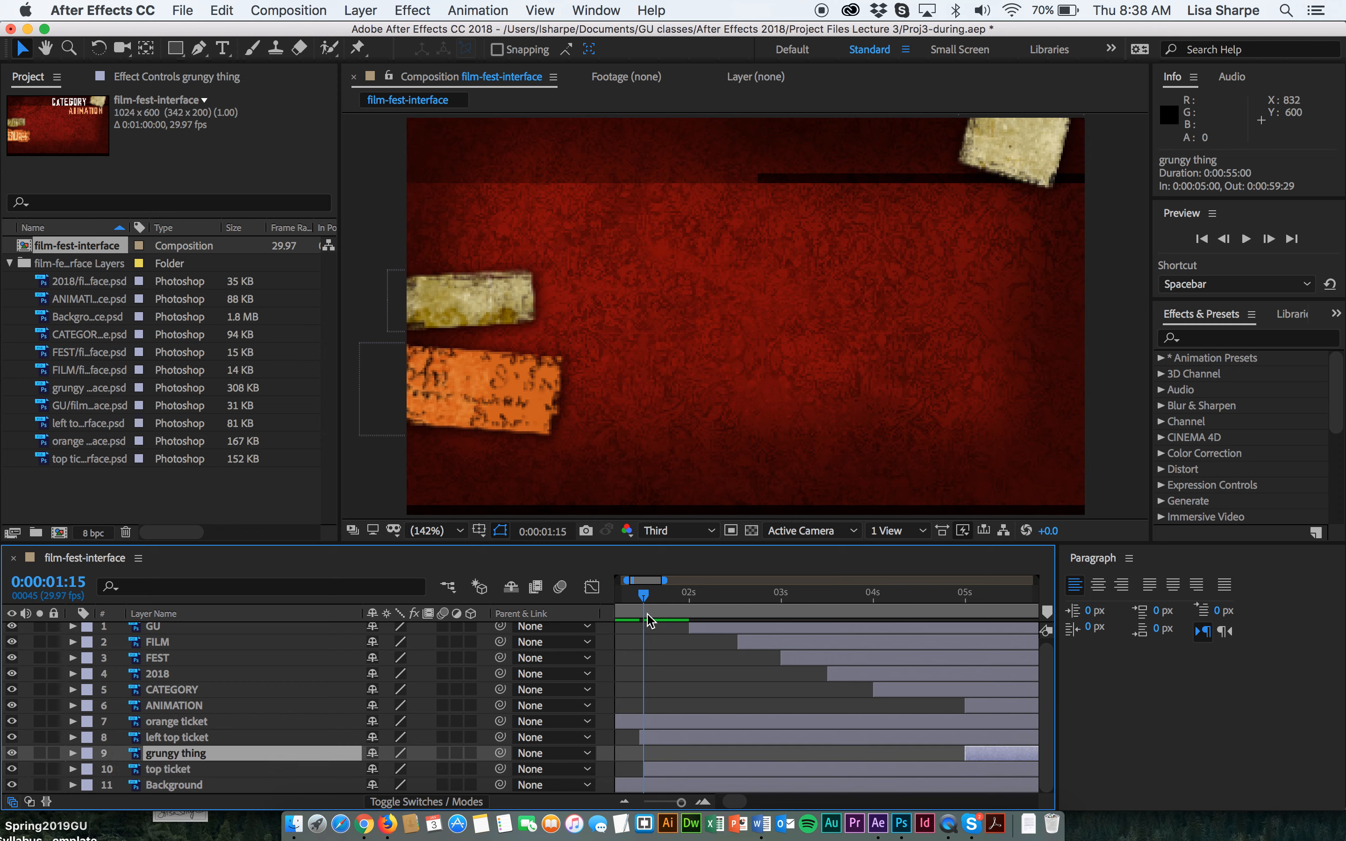
left_click_drag(642, 598, 573, 604)
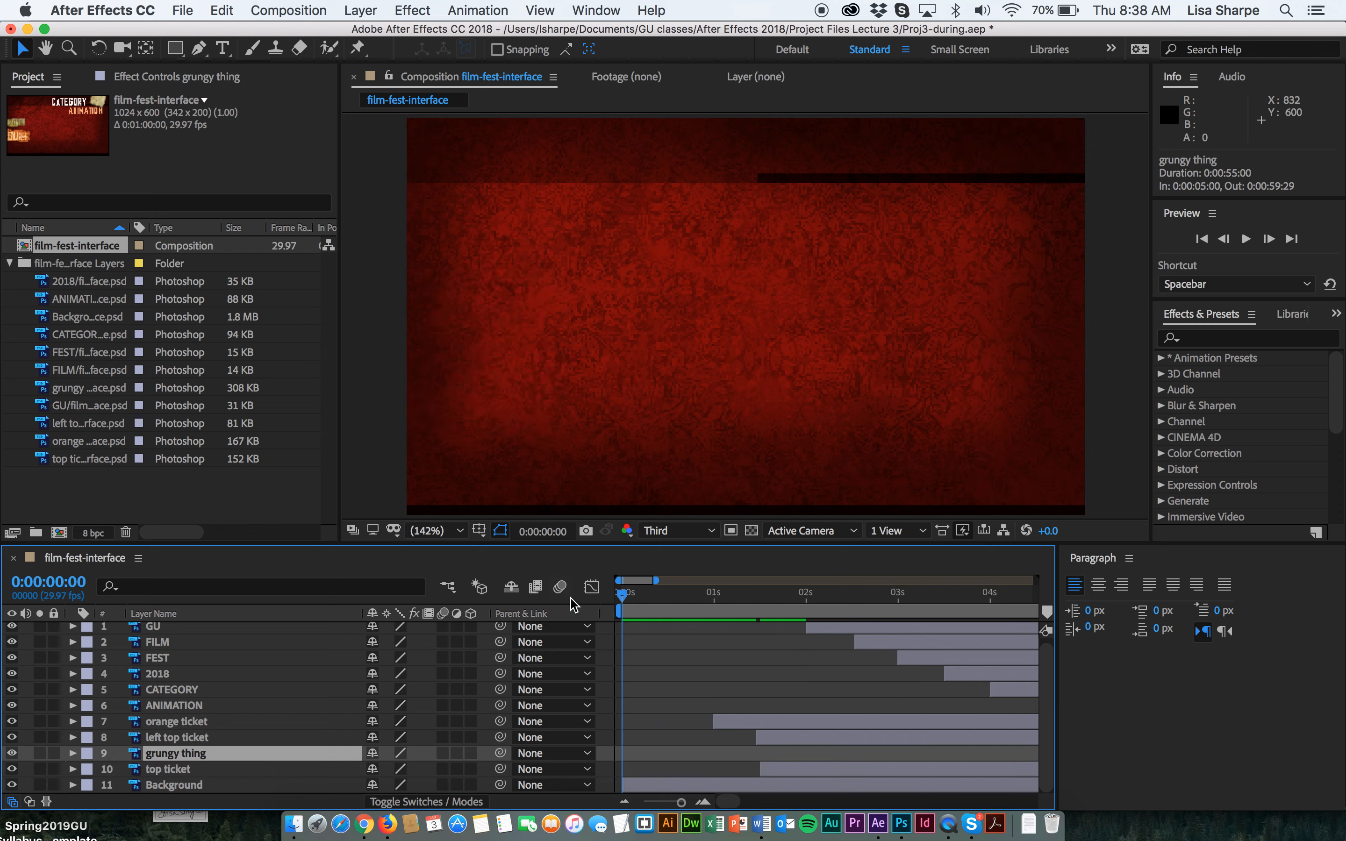
scroll(577, 606, "right", 3)
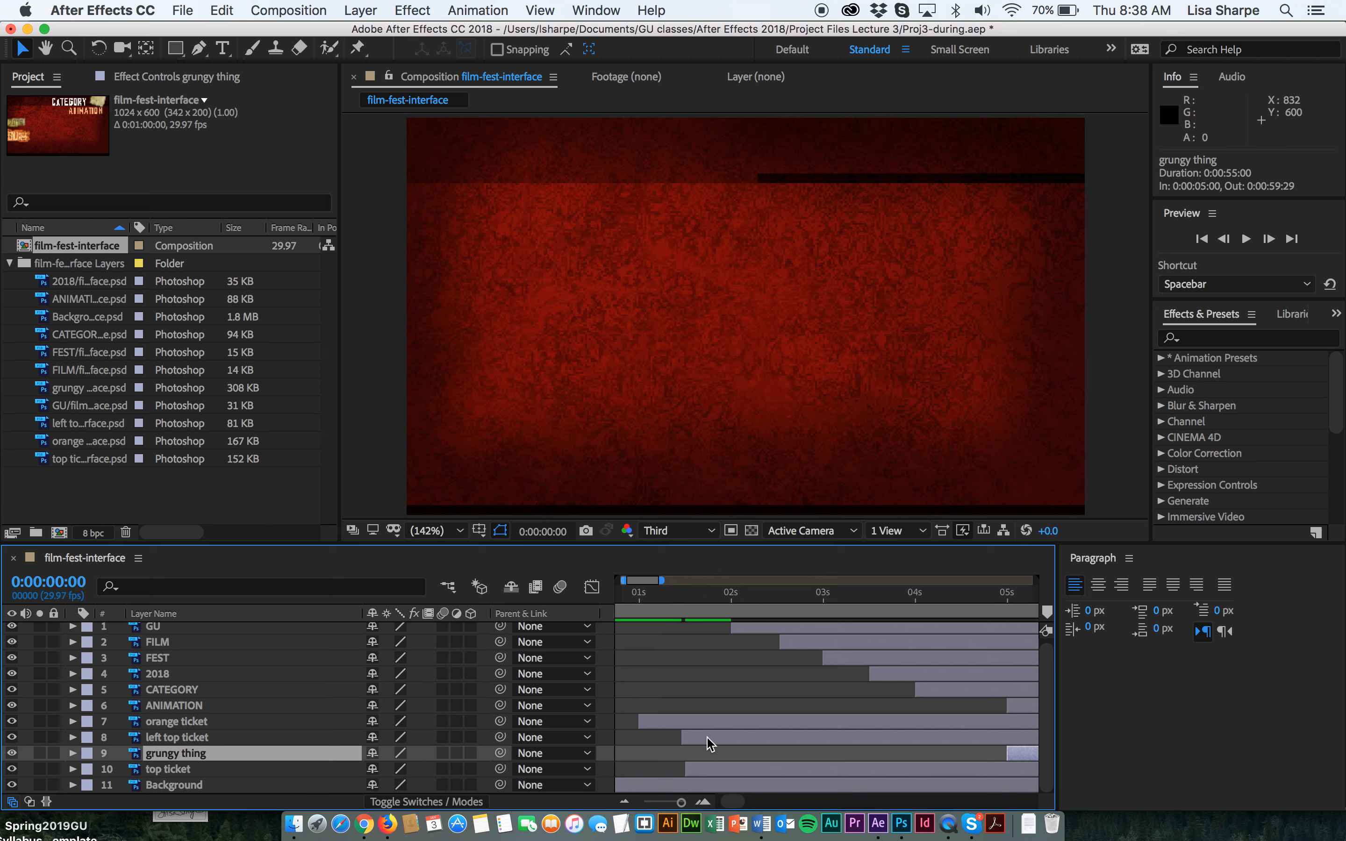
left_click_drag(681, 802, 660, 803)
left_click_drag(681, 806, 677, 806)
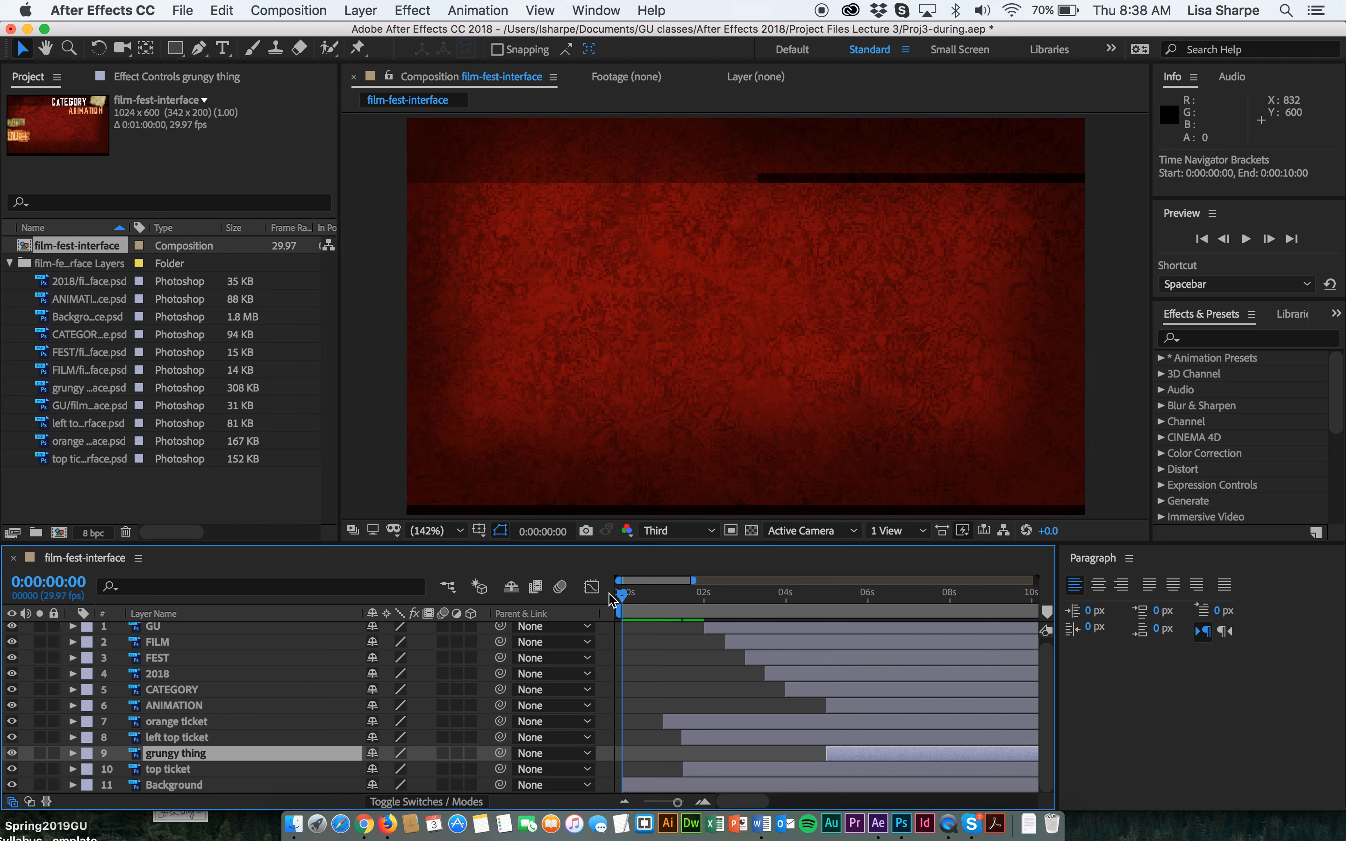
key("space")
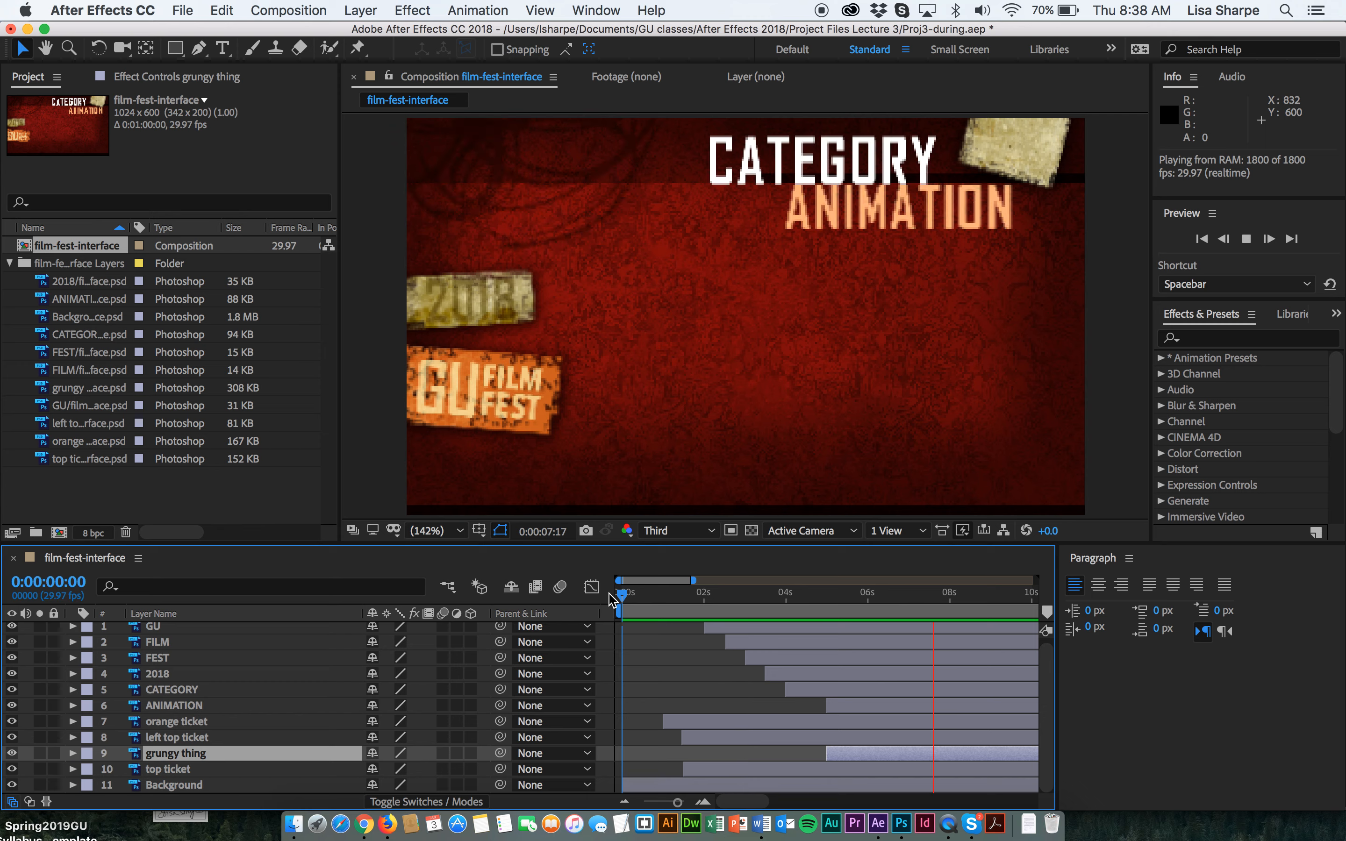
key("space")
key("super+s")
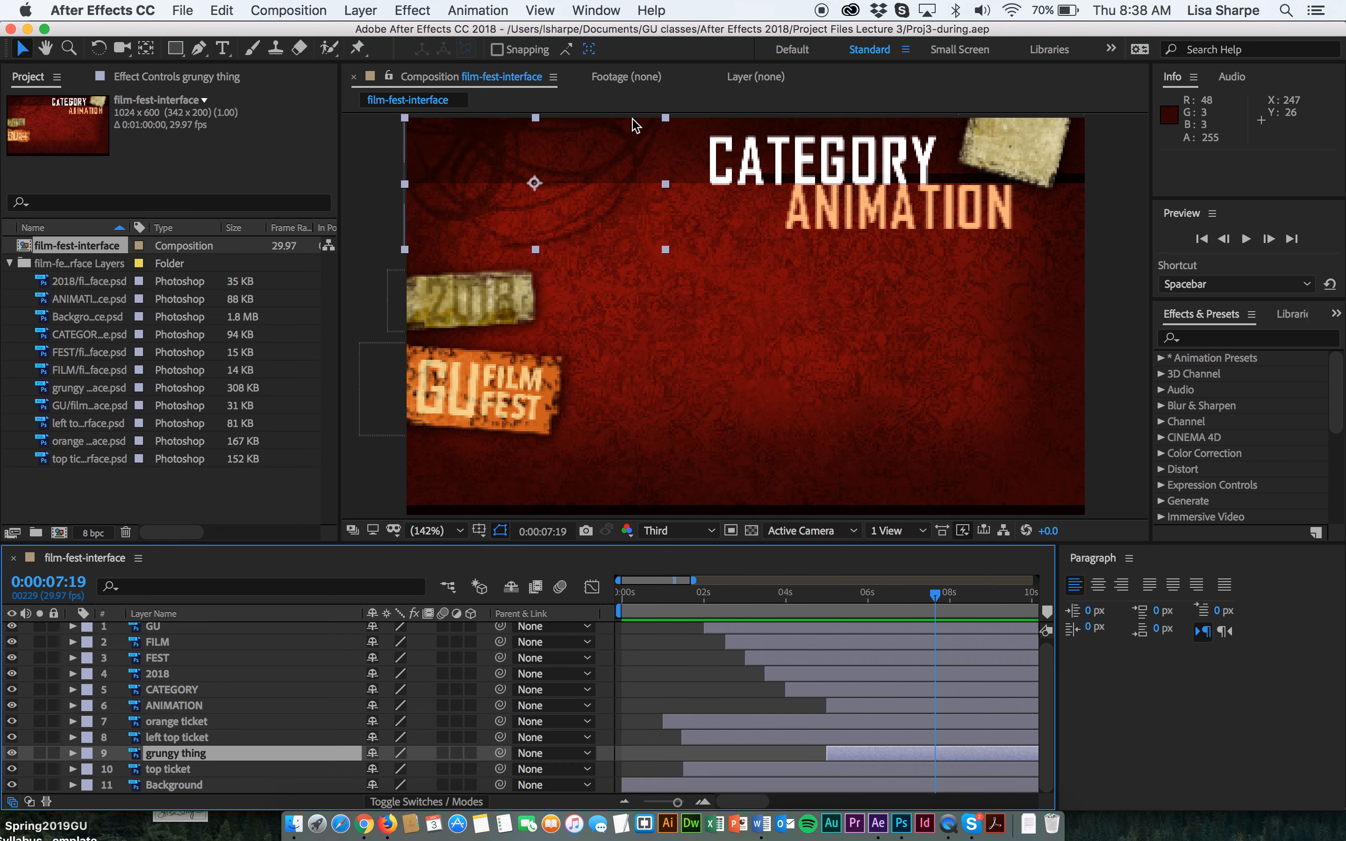